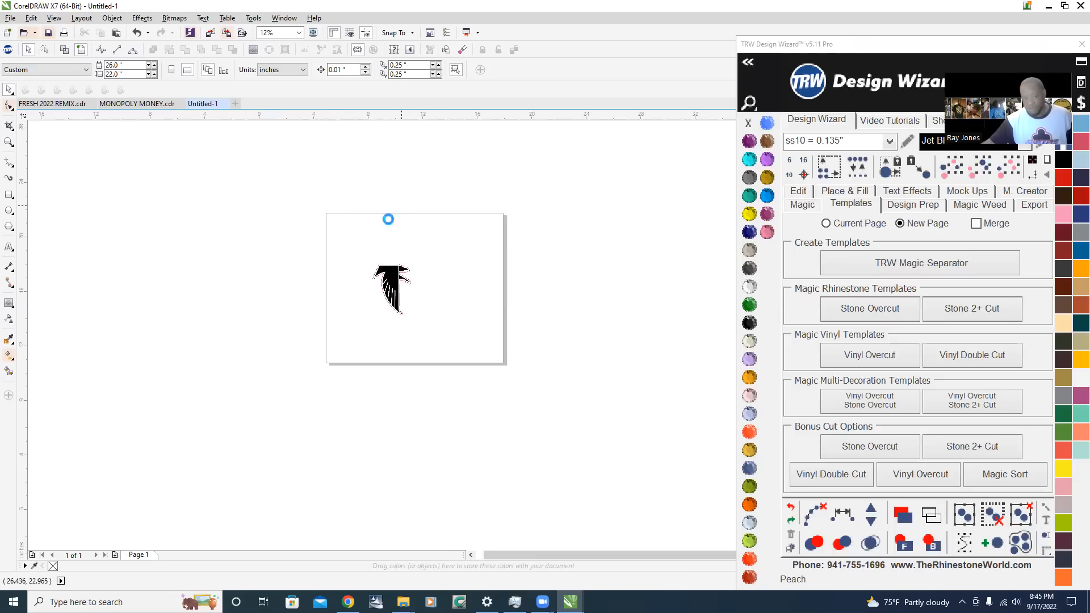
Select the falcon bitmap and enlarge it proportionally on the page to about 11.04 by 14.09 inches
scroll(386, 216, "up", 2)
left_click(128, 65)
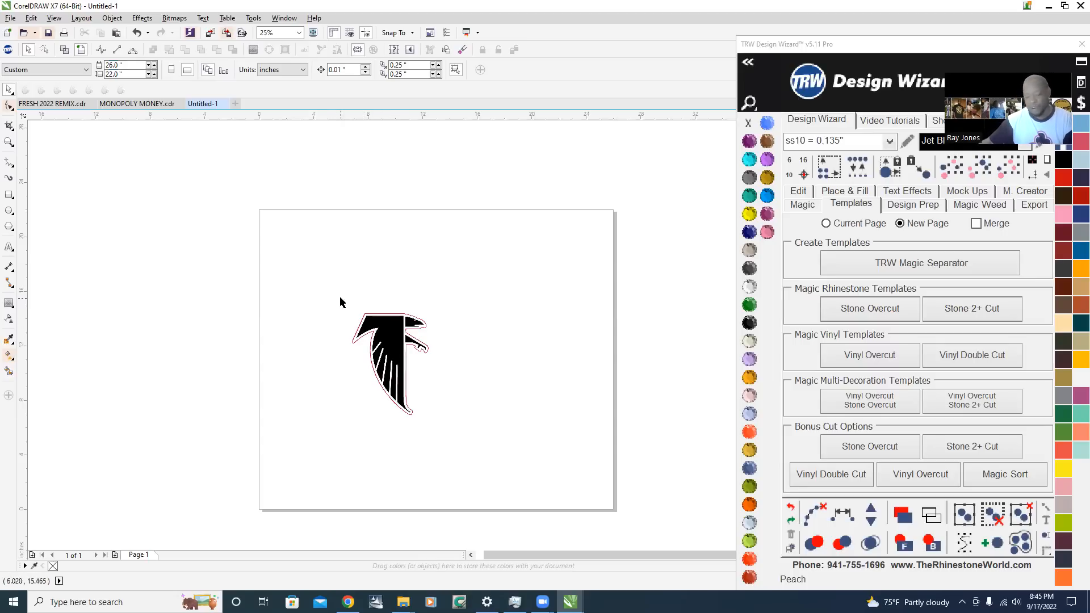
left_click_drag(338, 293, 478, 468)
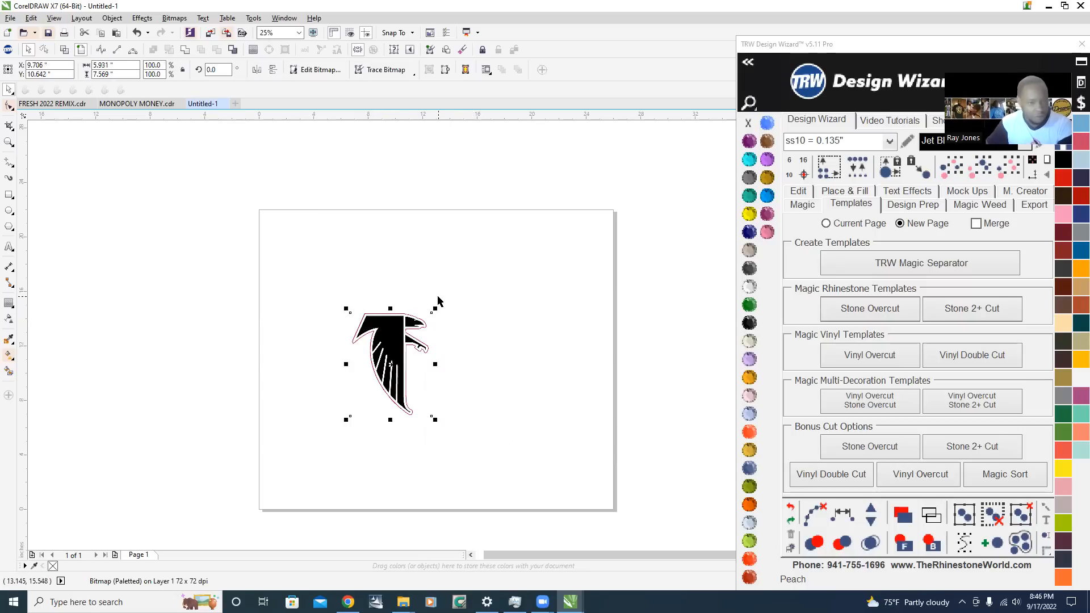
left_click_drag(435, 309, 492, 257)
scroll(464, 261, "up", 2)
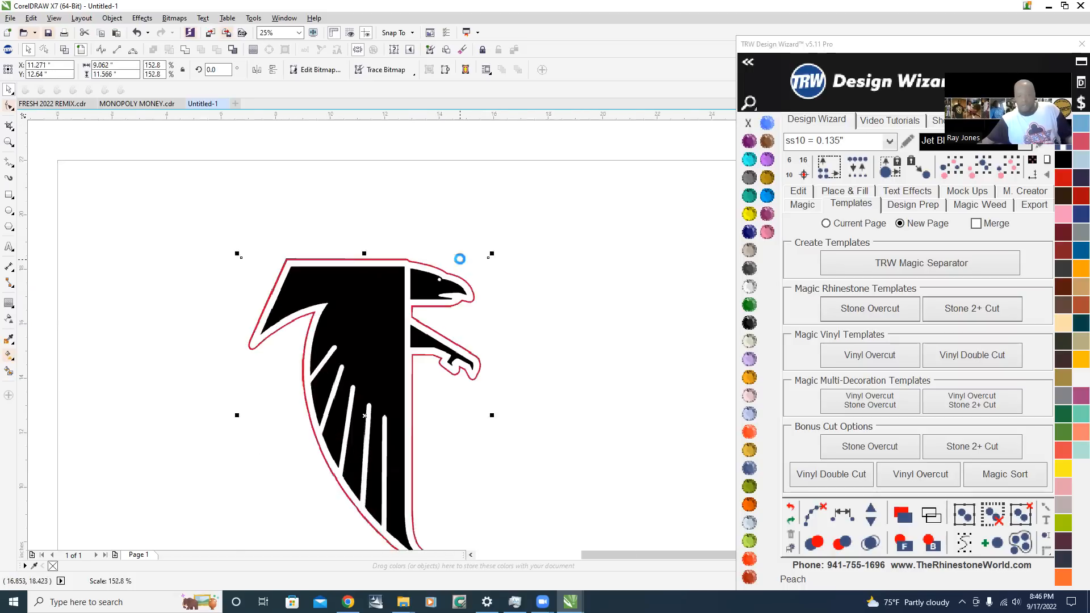
scroll(382, 379, "down", 3)
scroll(247, 437, "up", 2)
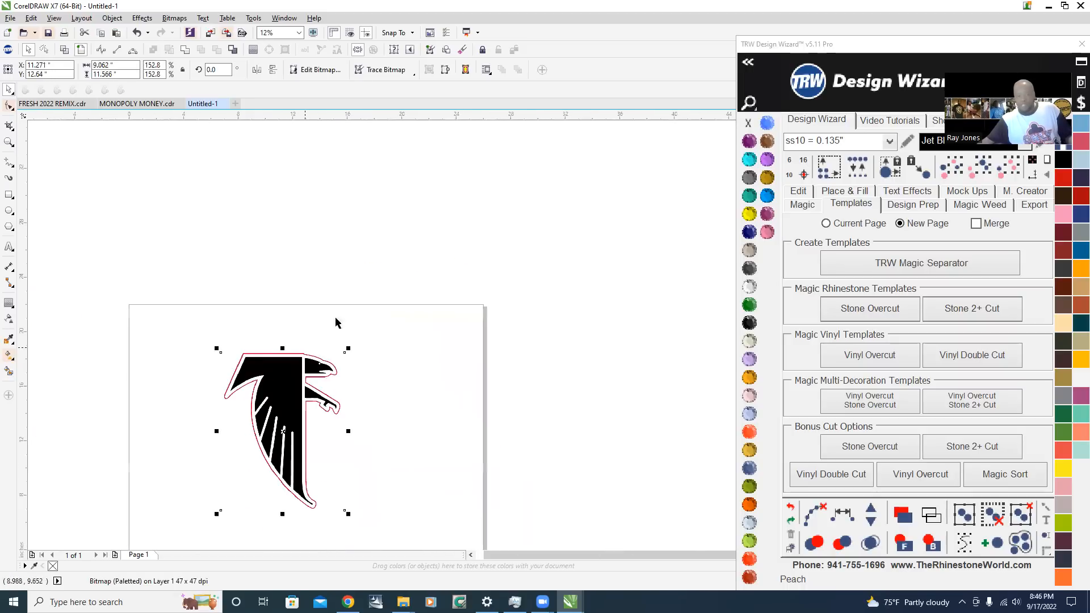
key("Escape")
left_click(286, 412)
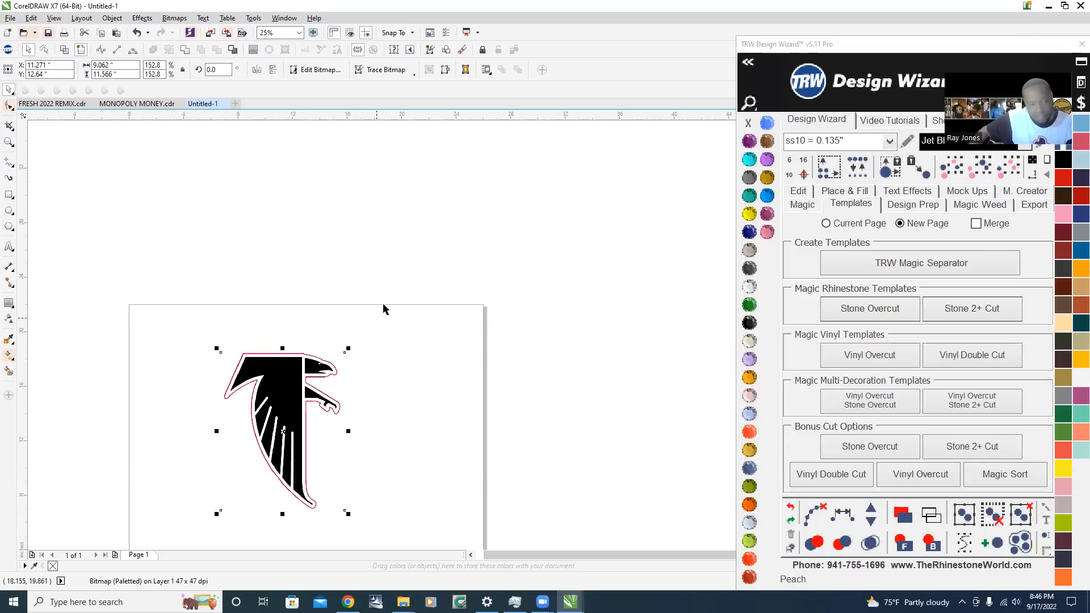
scroll(382, 320, "down", 3)
scroll(352, 386, "up", 3)
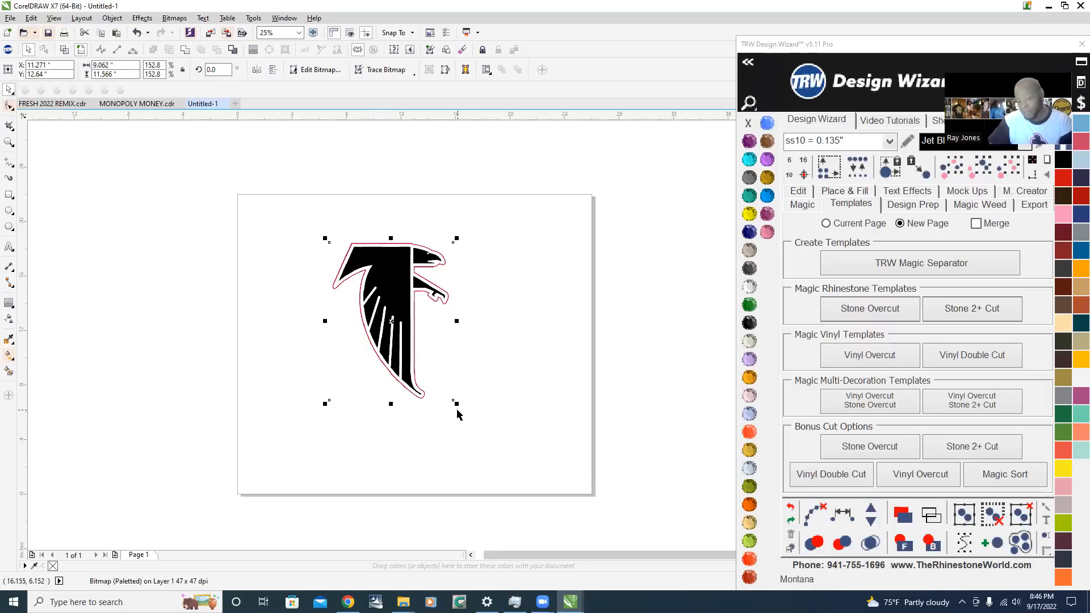
left_click_drag(457, 404, 485, 446)
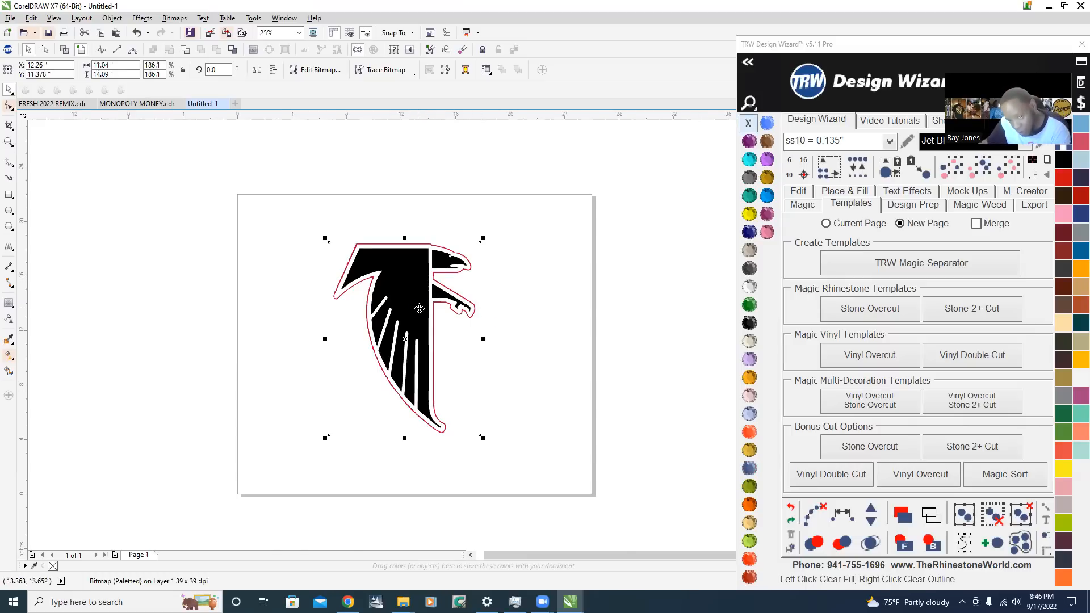
Examine the pixel edges of the falcon bitmap's white feather lines and red outline up close
scroll(419, 308, "up", 3)
scroll(501, 298, "up", 1)
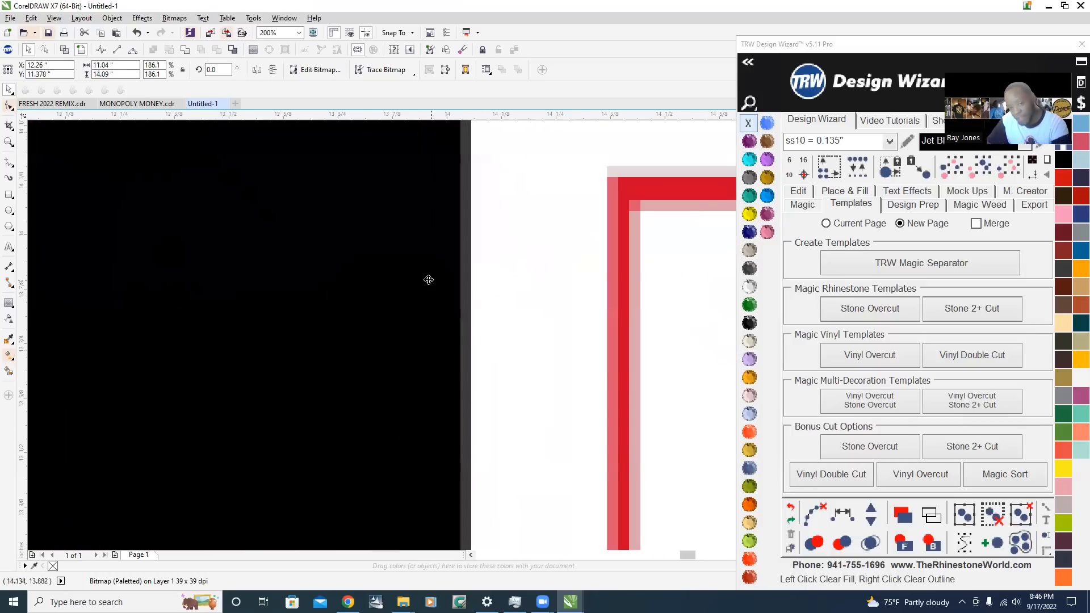
scroll(466, 290, "down", 3)
scroll(499, 297, "up", 1)
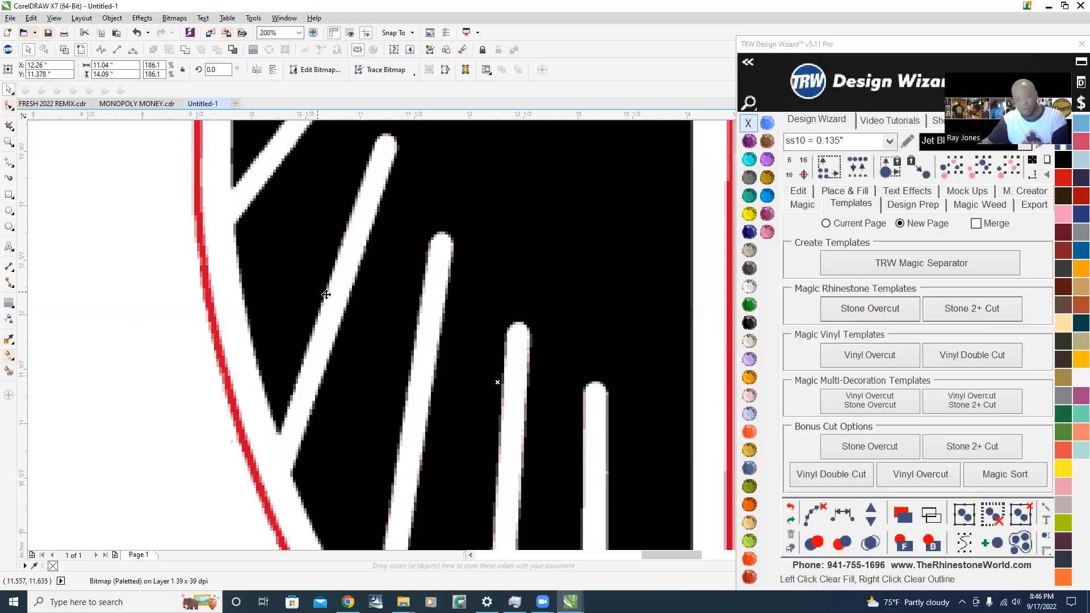
scroll(341, 295, "up", 3)
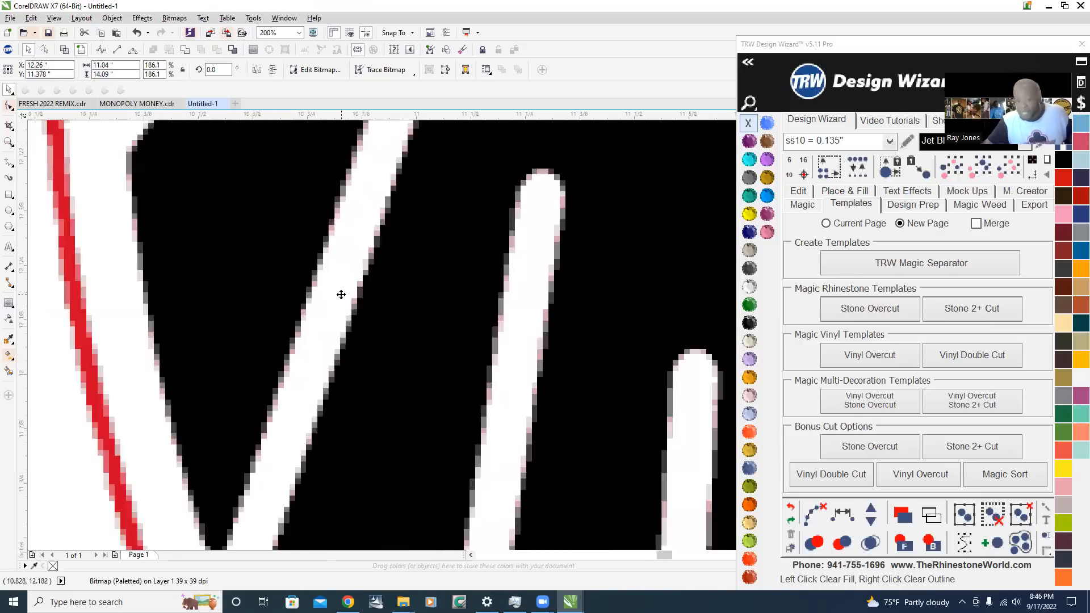
scroll(348, 339, "down", 1)
scroll(349, 339, "down", 1)
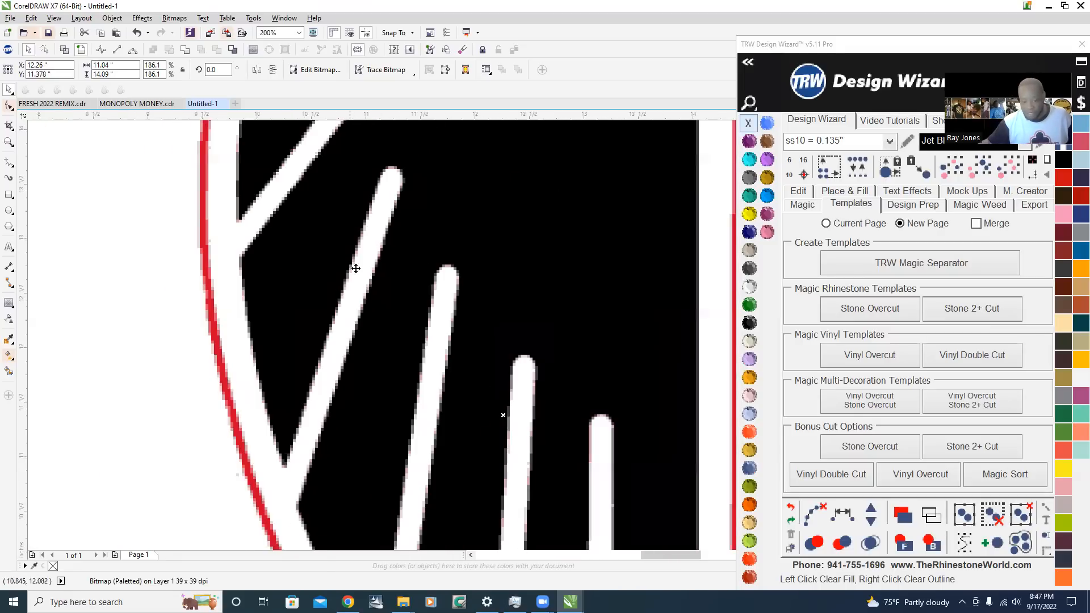
scroll(355, 268, "up", 3)
scroll(319, 296, "up", 1)
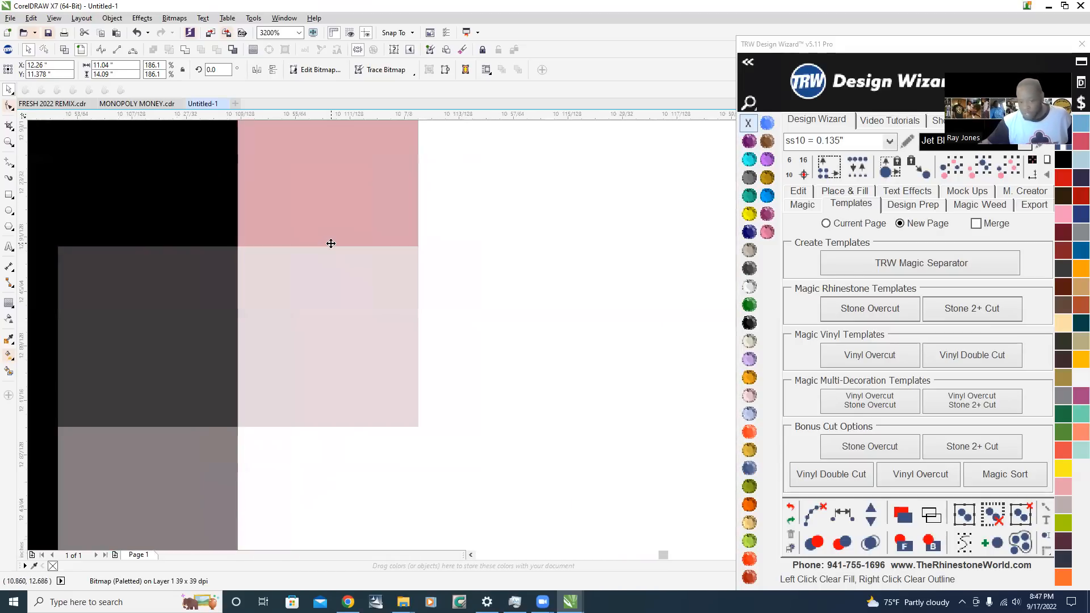
scroll(318, 275, "down", 3)
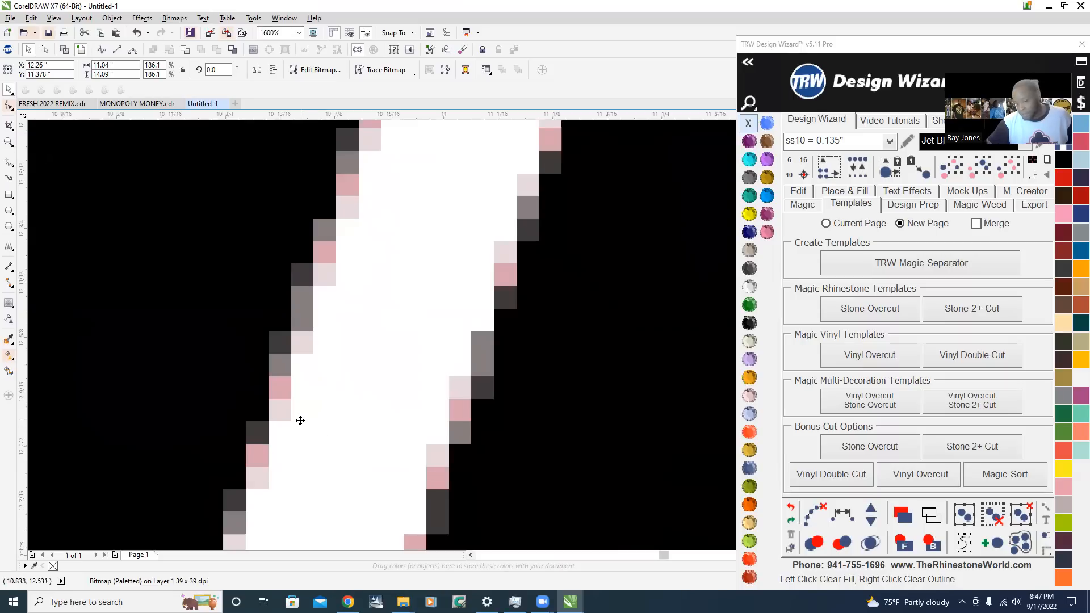
scroll(272, 455, "up", 1)
scroll(256, 383, "down", 3)
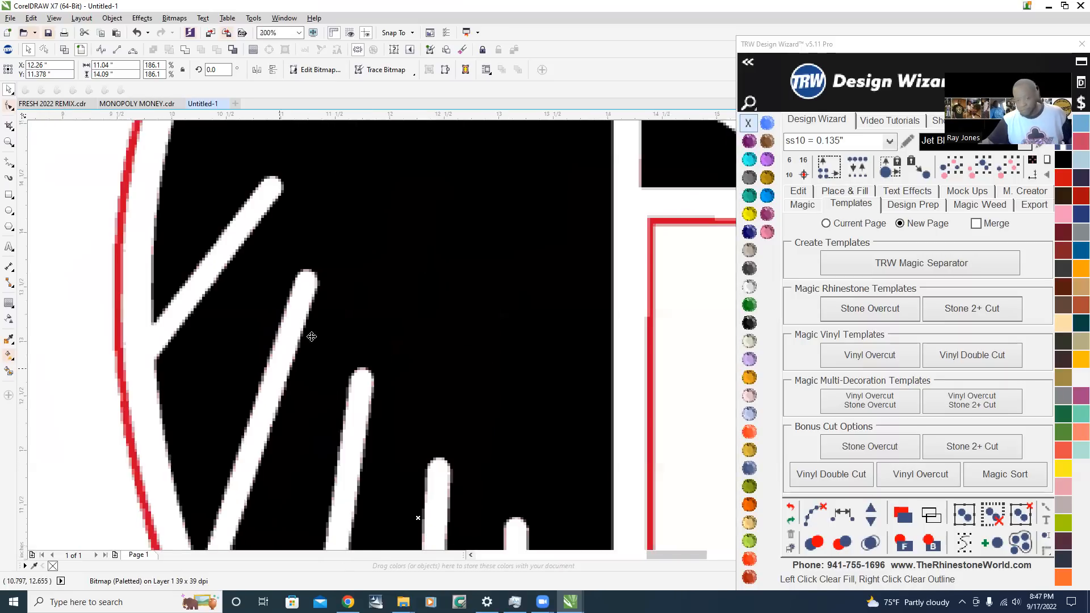
scroll(309, 335, "down", 3)
right_click(329, 299)
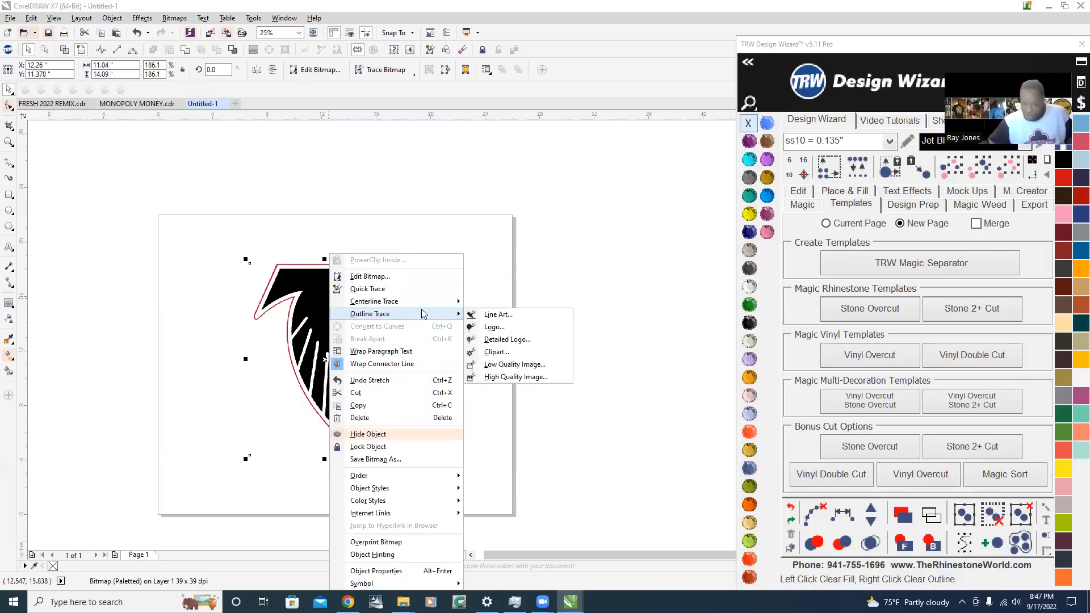
left_click(533, 353)
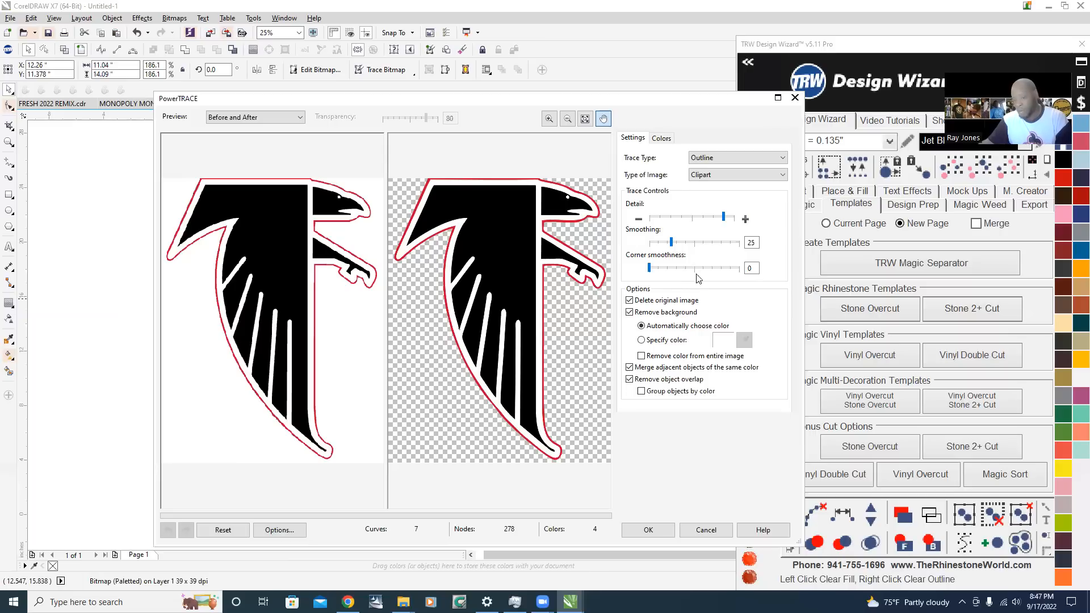
left_click(629, 300)
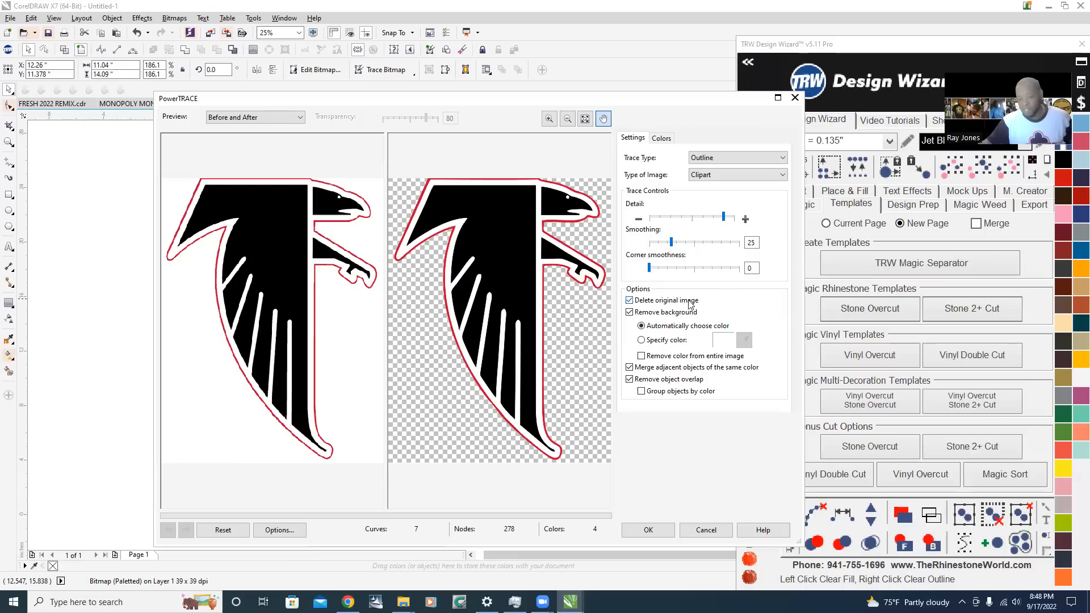
left_click(725, 222)
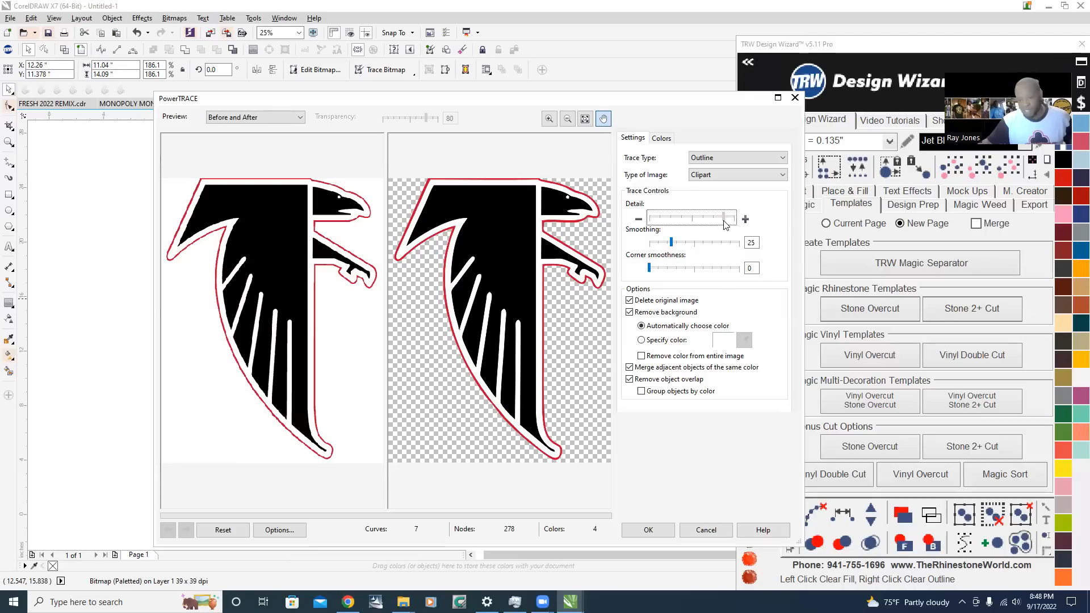
left_click_drag(724, 224, 751, 224)
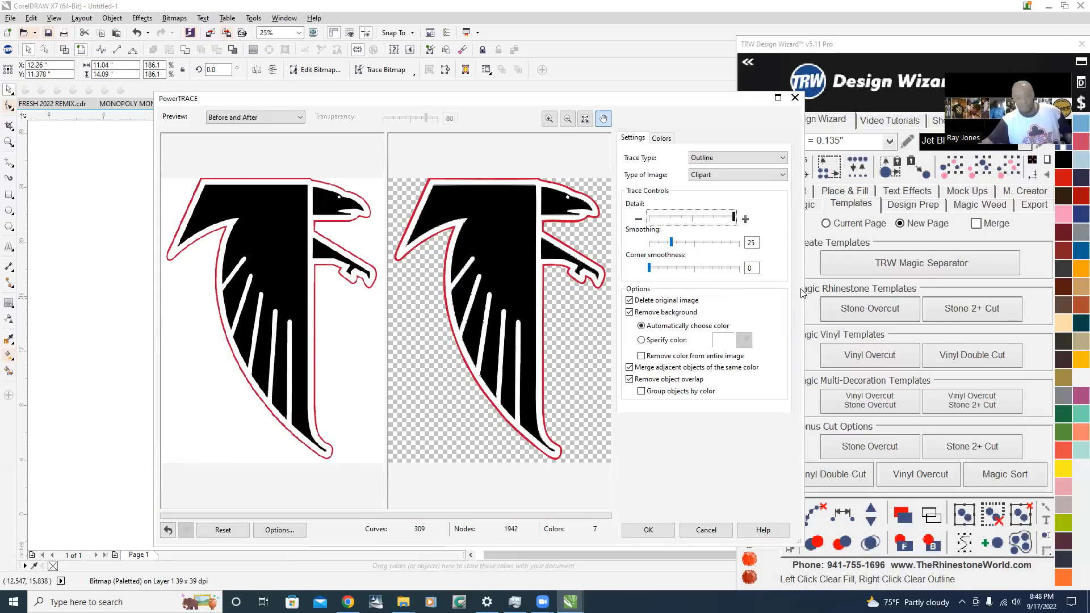
scroll(505, 343, "up", 3)
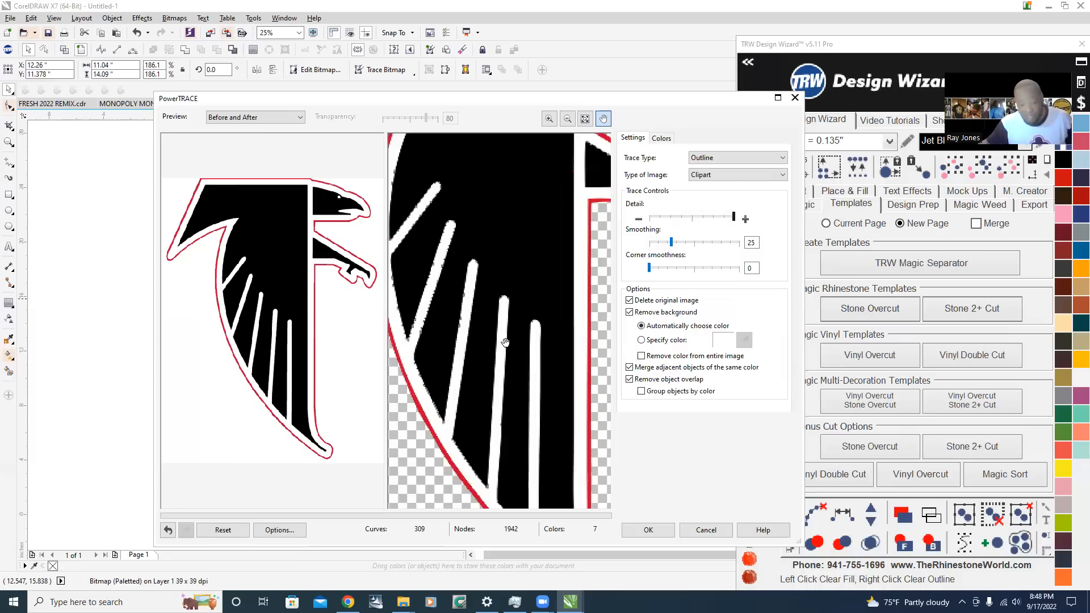
scroll(494, 335, "up", 4)
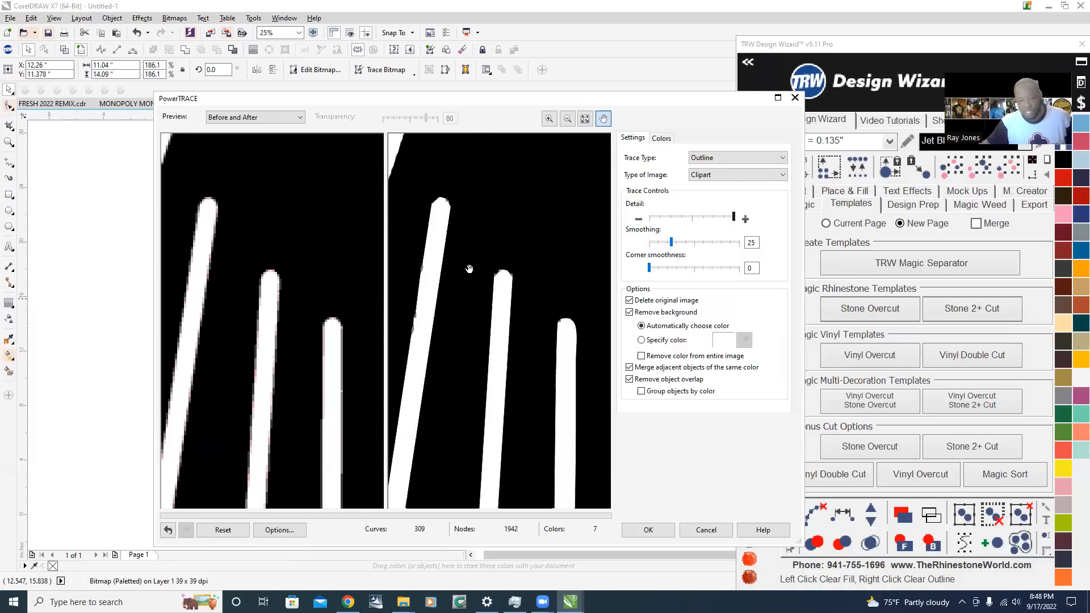
scroll(415, 339, "down", 2)
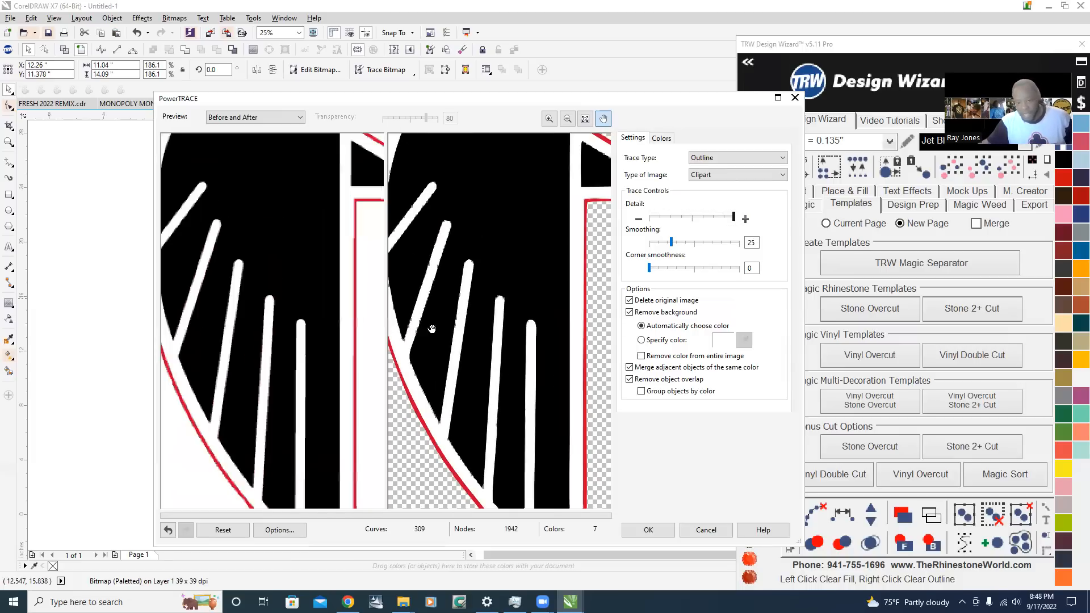
scroll(439, 302, "down", 3)
scroll(475, 309, "up", 4)
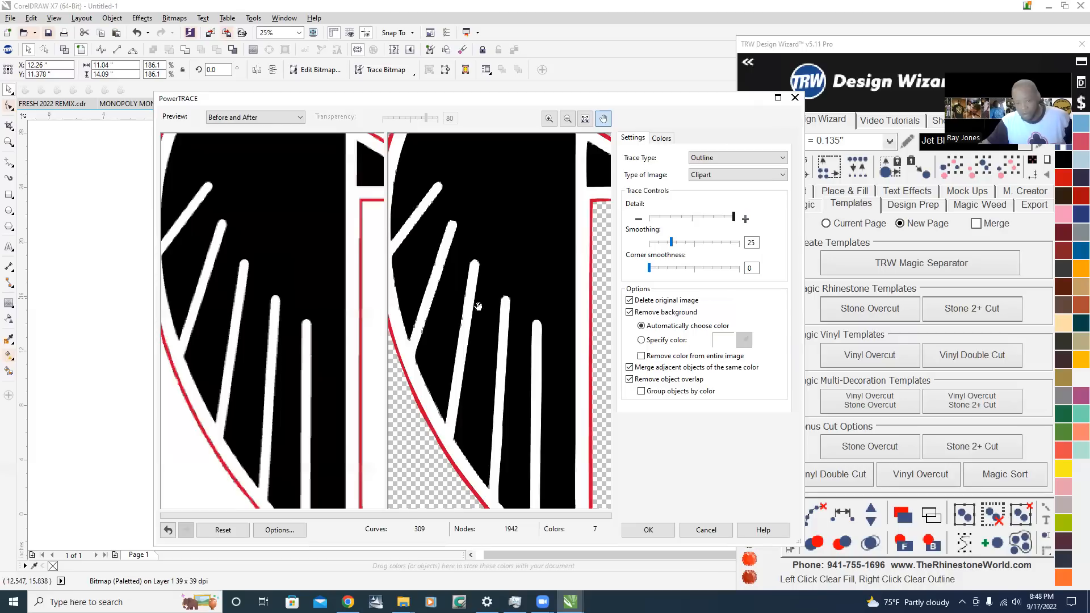
scroll(478, 307, "down", 3)
left_click(706, 529)
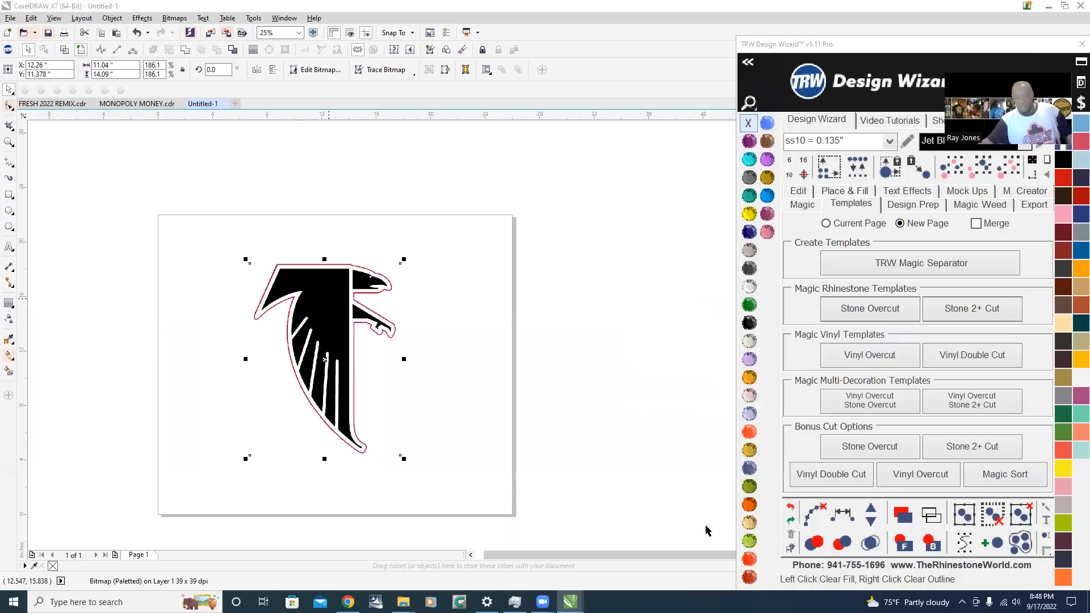
Convert the falcon bitmap to vector curves with a Clipart Outline Trace, using the default detail and a smoothing of 25
right_click(329, 295)
mouse_move(426, 316)
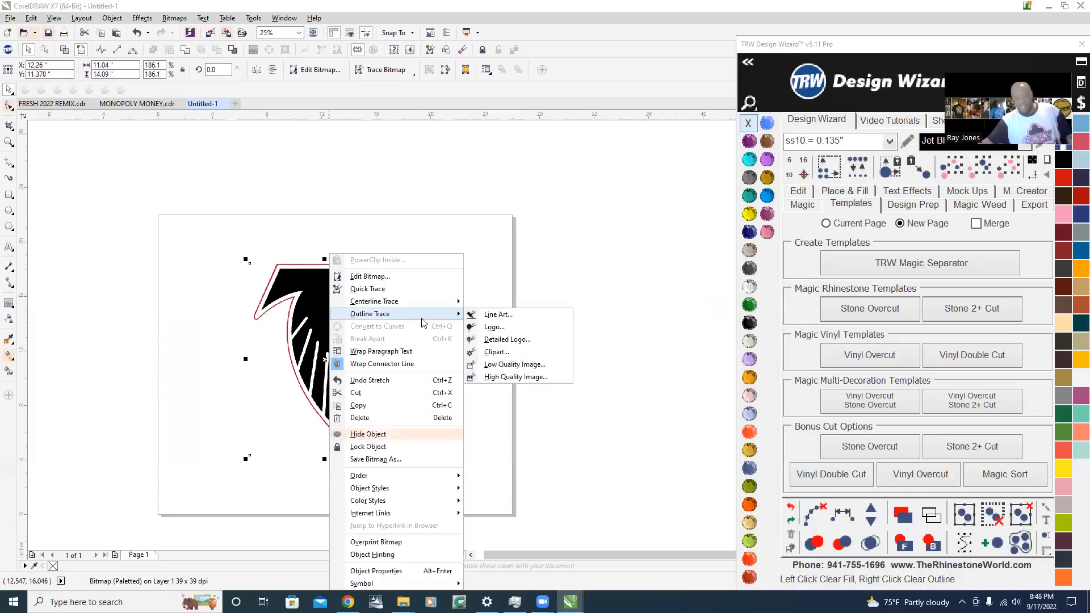
left_click(520, 353)
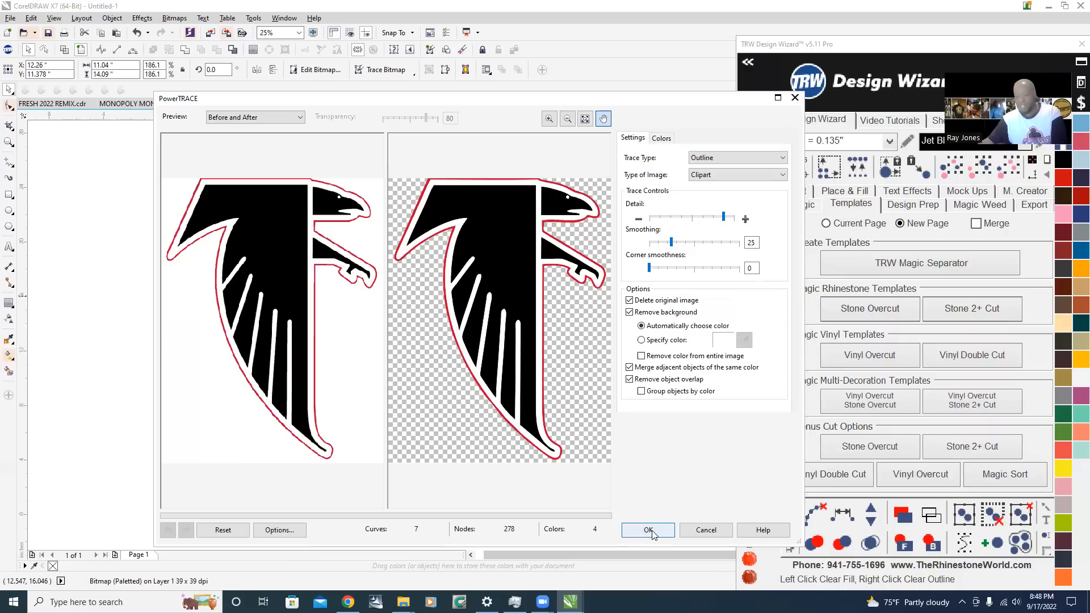
left_click(648, 529)
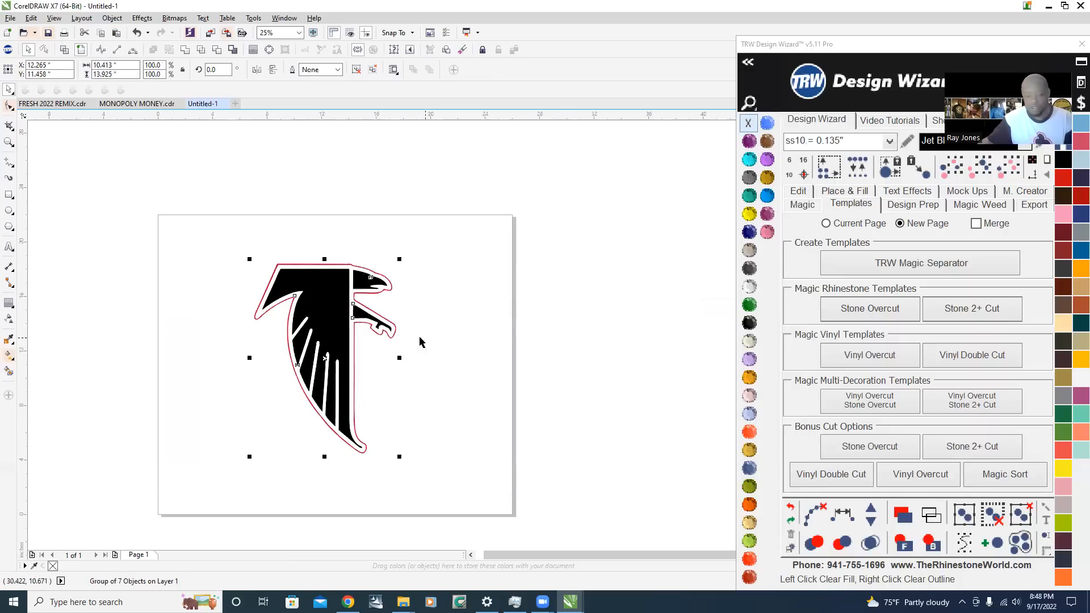
Examine the traced falcon's feather lines, talon and head up close to judge the edge quality
scroll(310, 361, "up", 2)
scroll(267, 220, "up", 5)
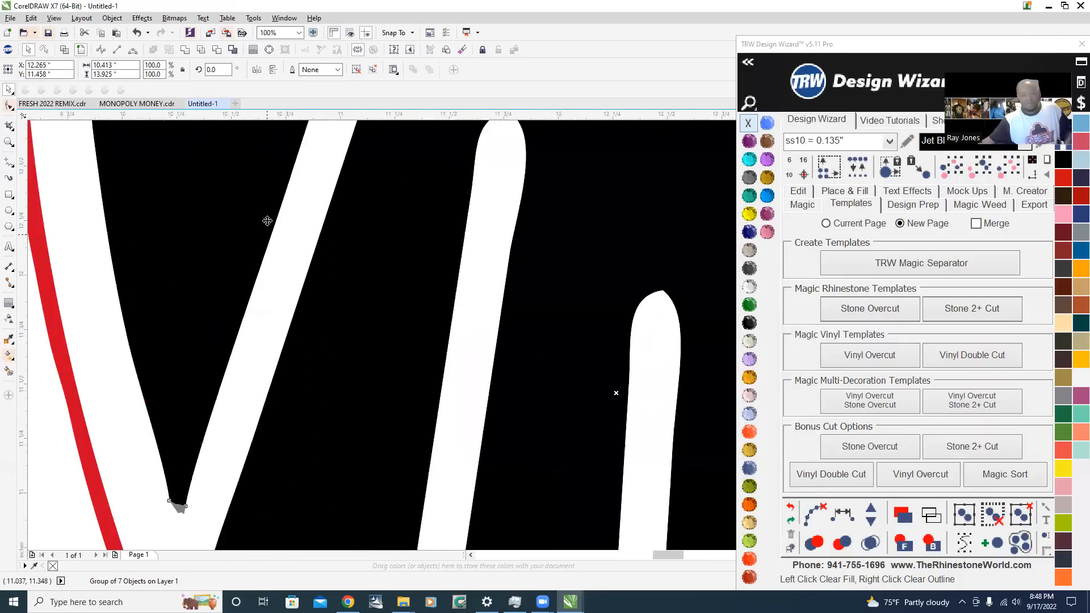
scroll(312, 218, "down", 8)
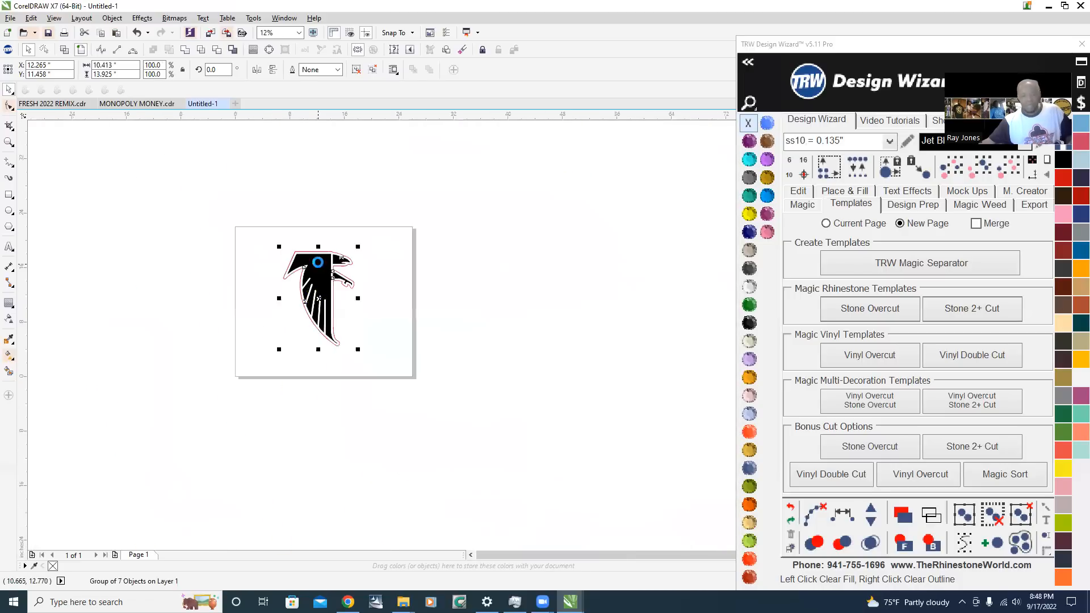
scroll(318, 263, "up", 1)
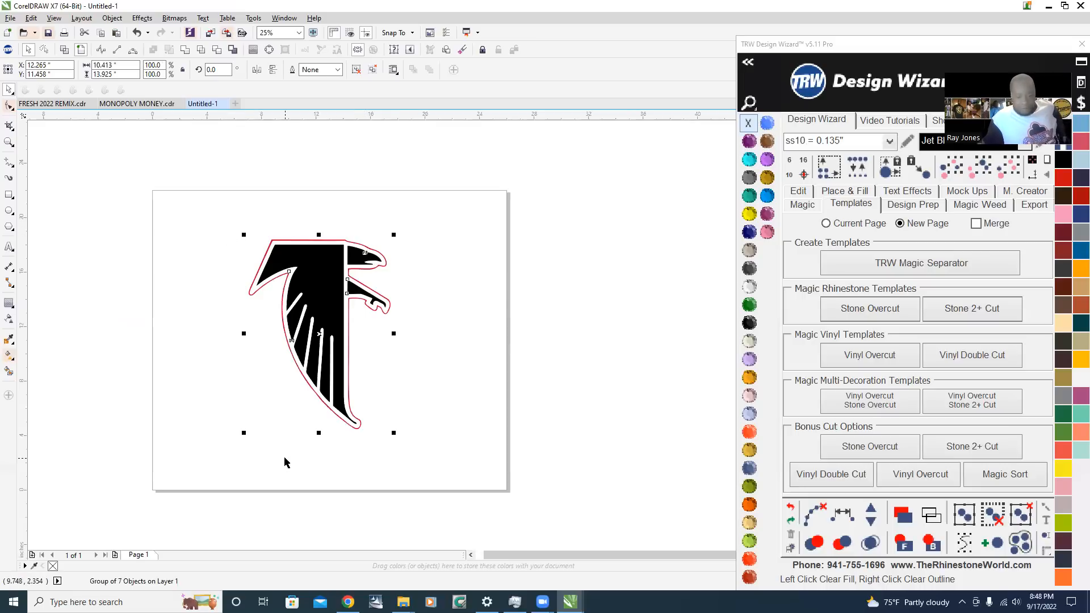
left_click(464, 307)
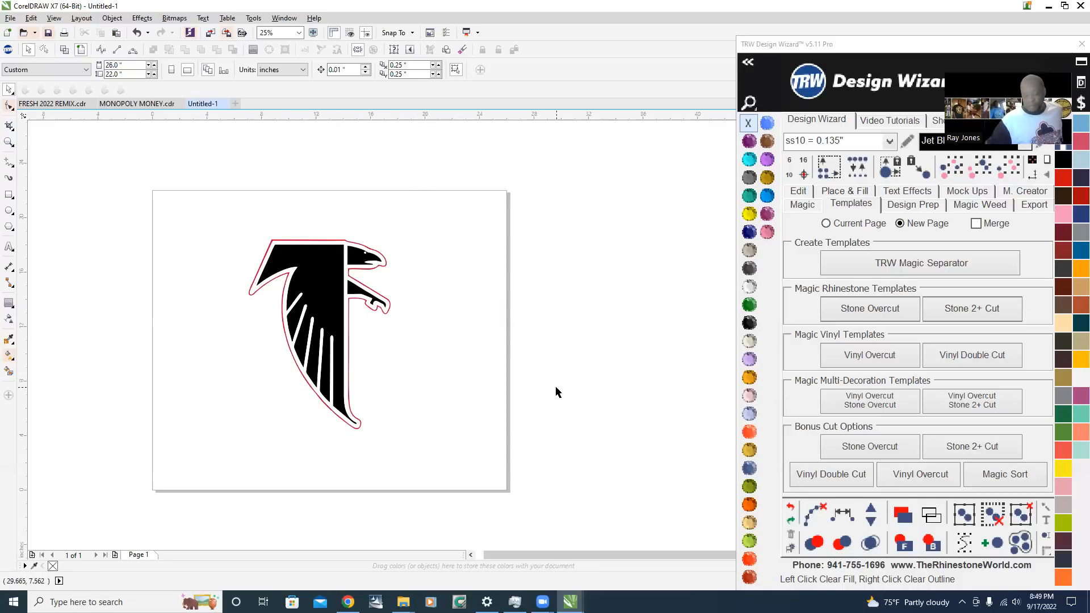
left_click(316, 285)
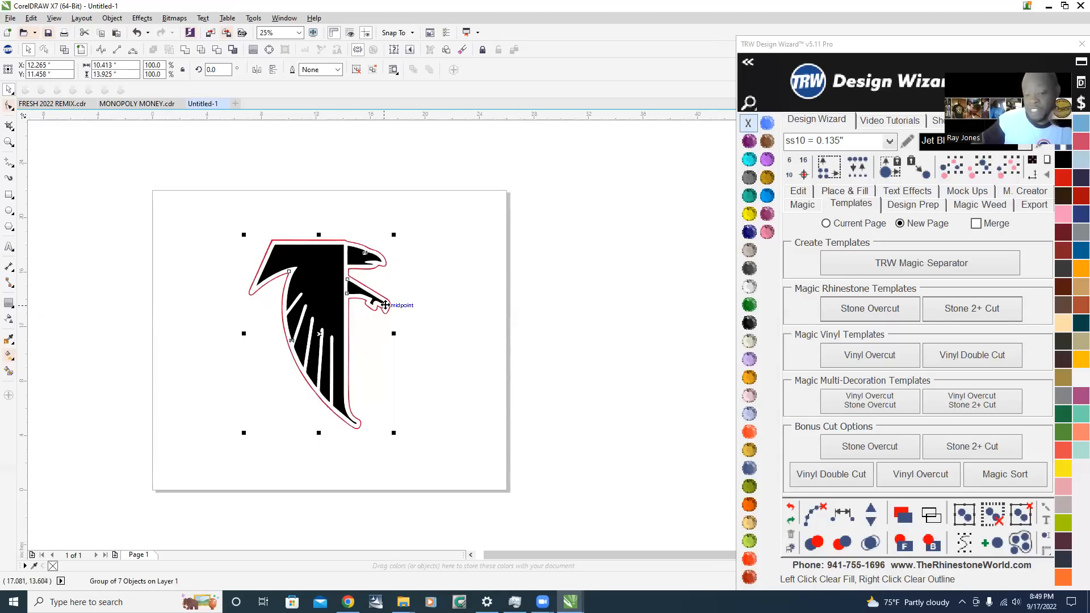
scroll(385, 305, "up", 2)
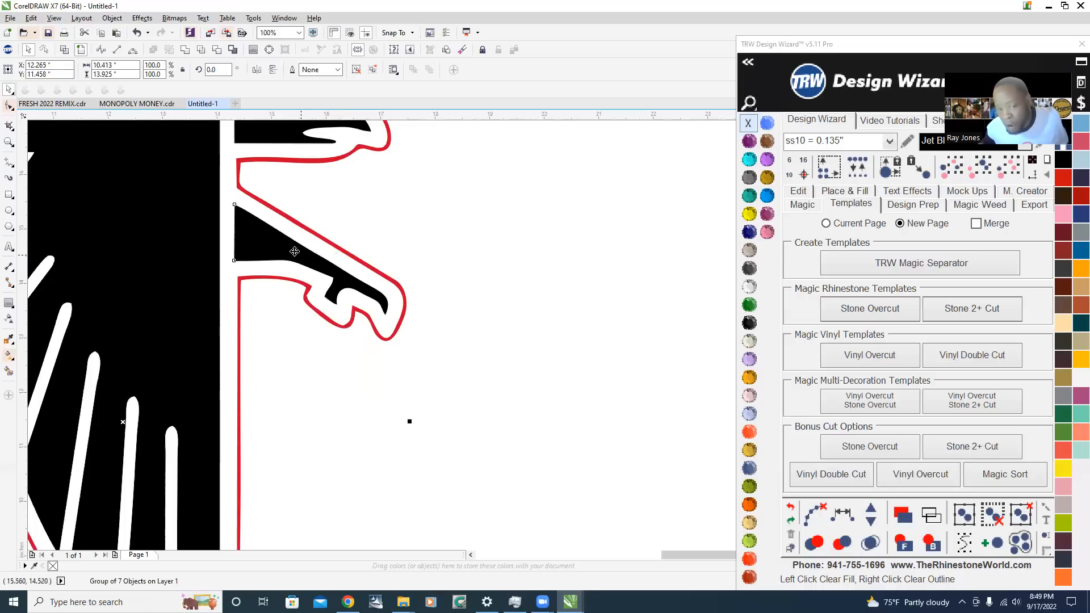
scroll(209, 297, "down", 2)
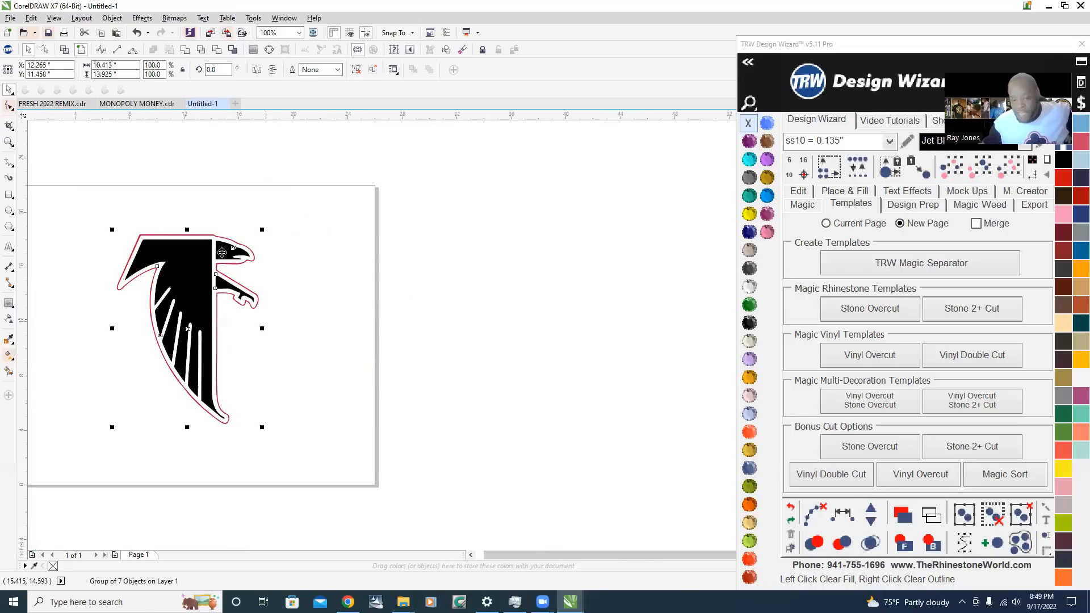
scroll(144, 290, "up", 1)
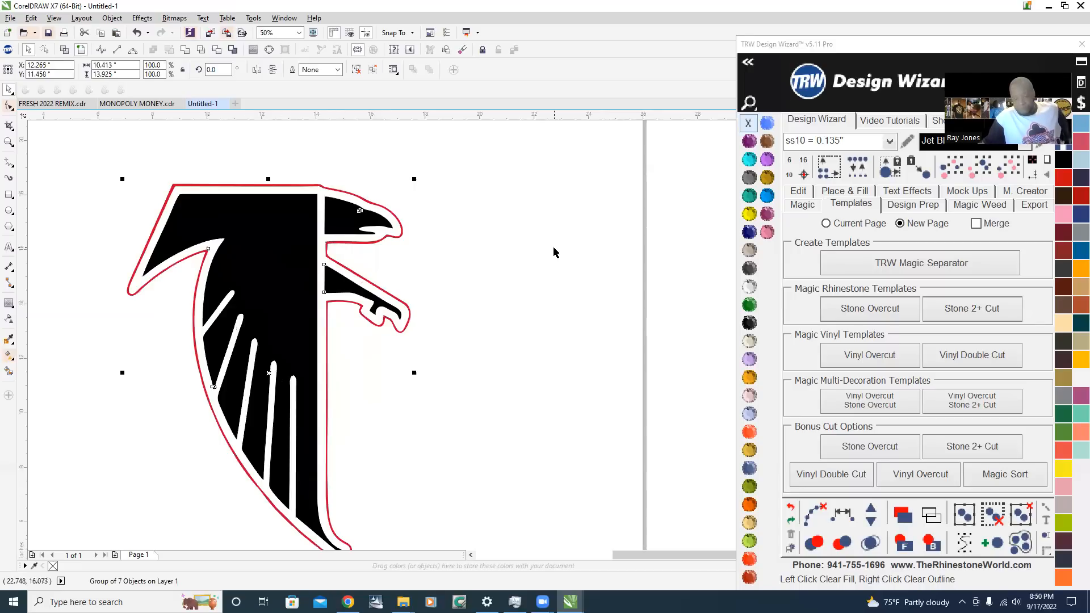
Ungroup all objects of the traced falcon into separate pieces
right_click(272, 267)
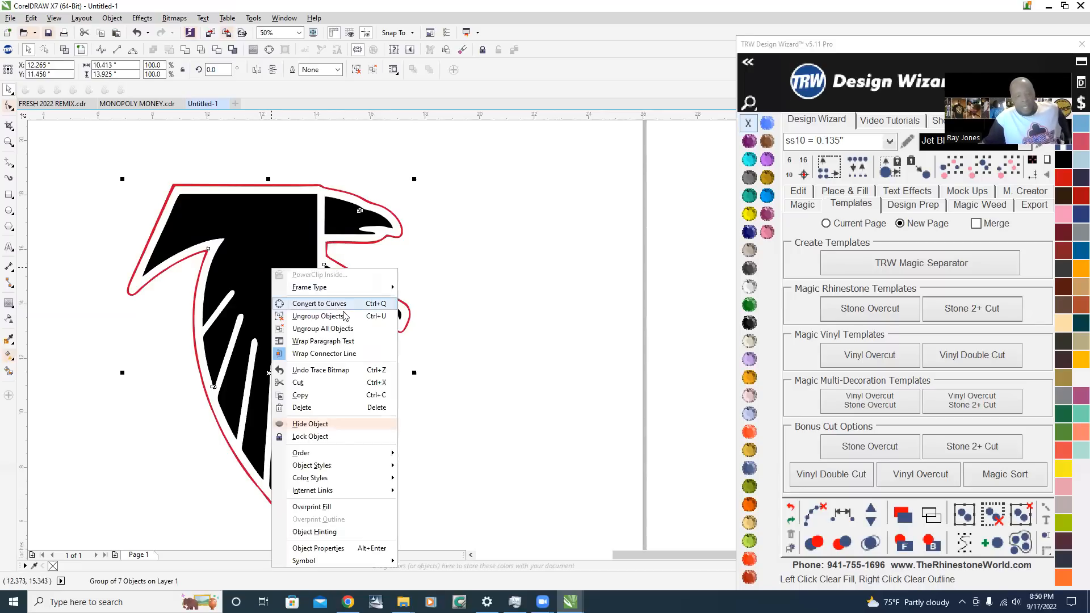
left_click(360, 334)
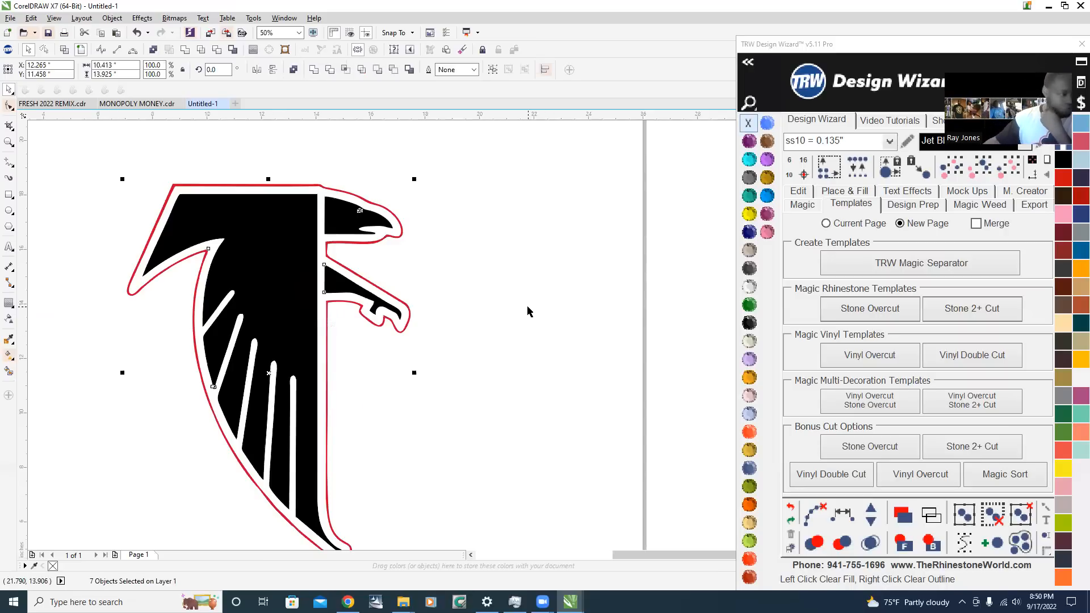
left_click(501, 271)
scroll(314, 242, "down", 1)
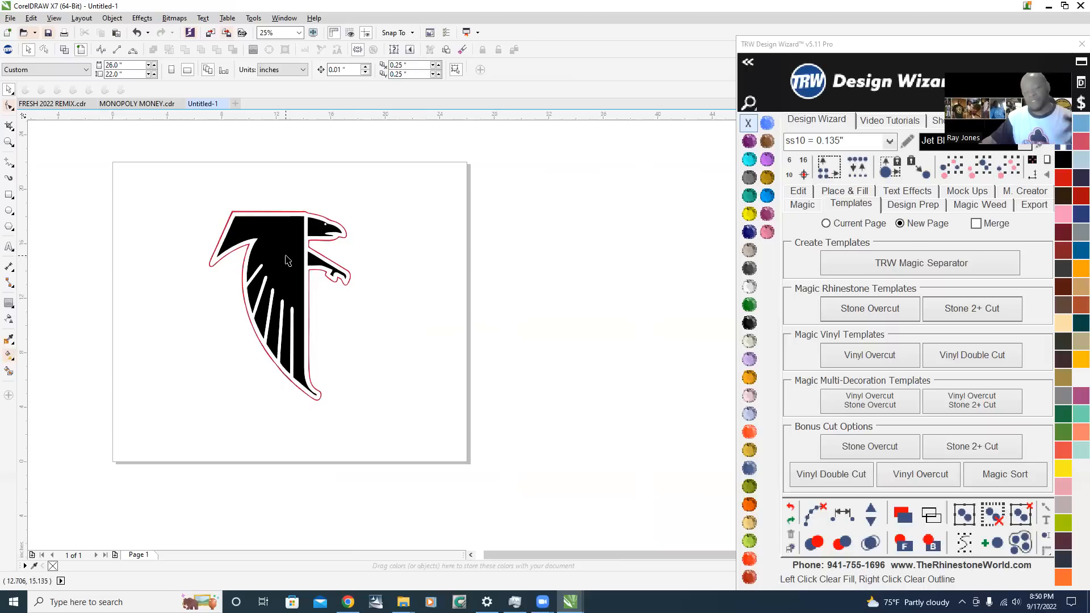
left_click_drag(194, 194, 409, 435)
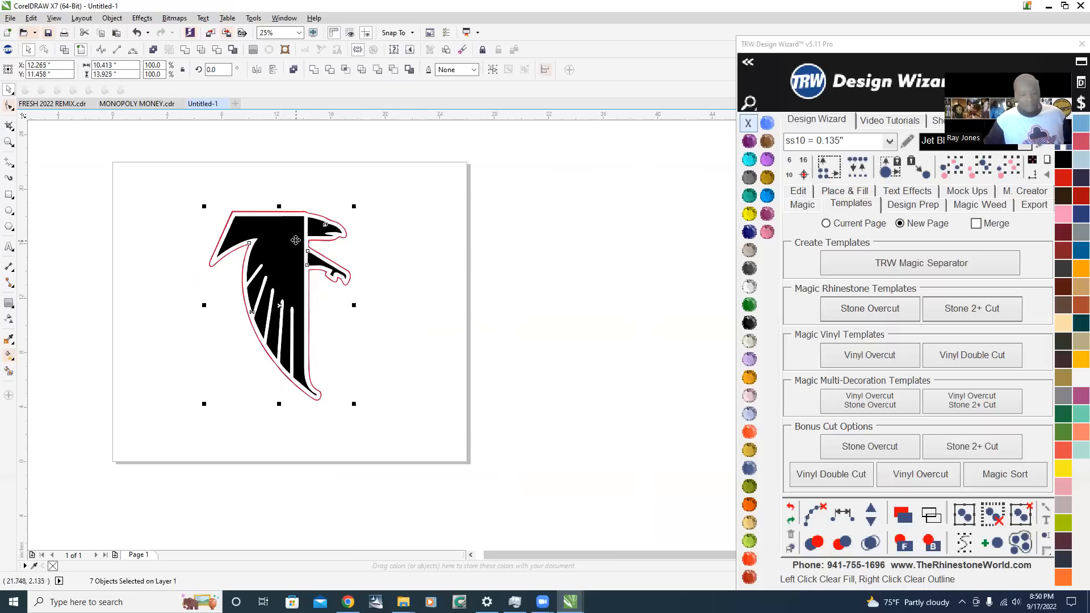
left_click(375, 180)
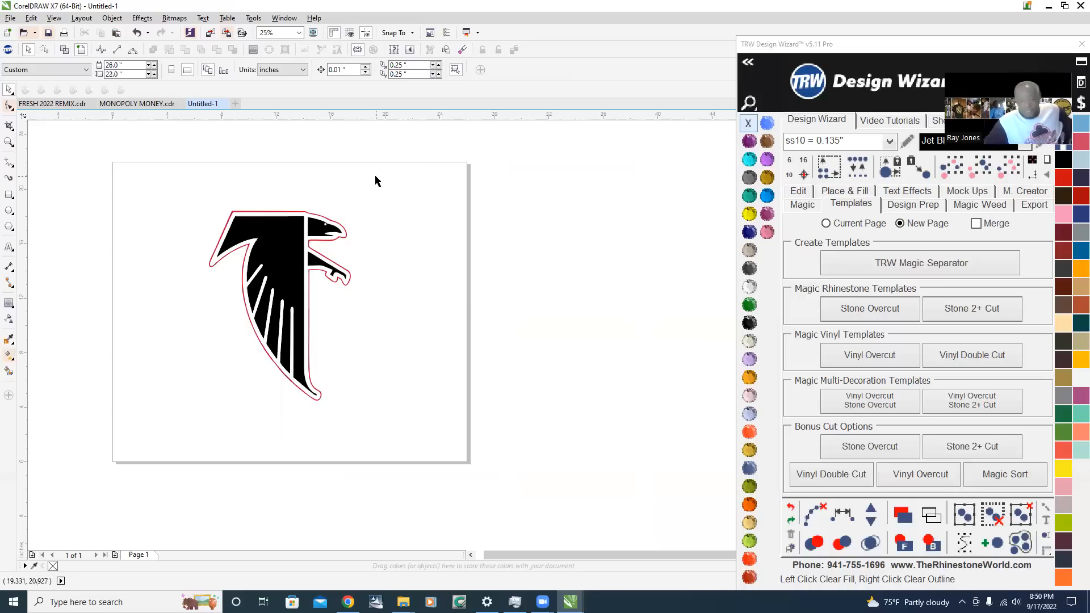
Select the white background shape lying between the falcon's black body and red outline
scroll(275, 277, "up", 1)
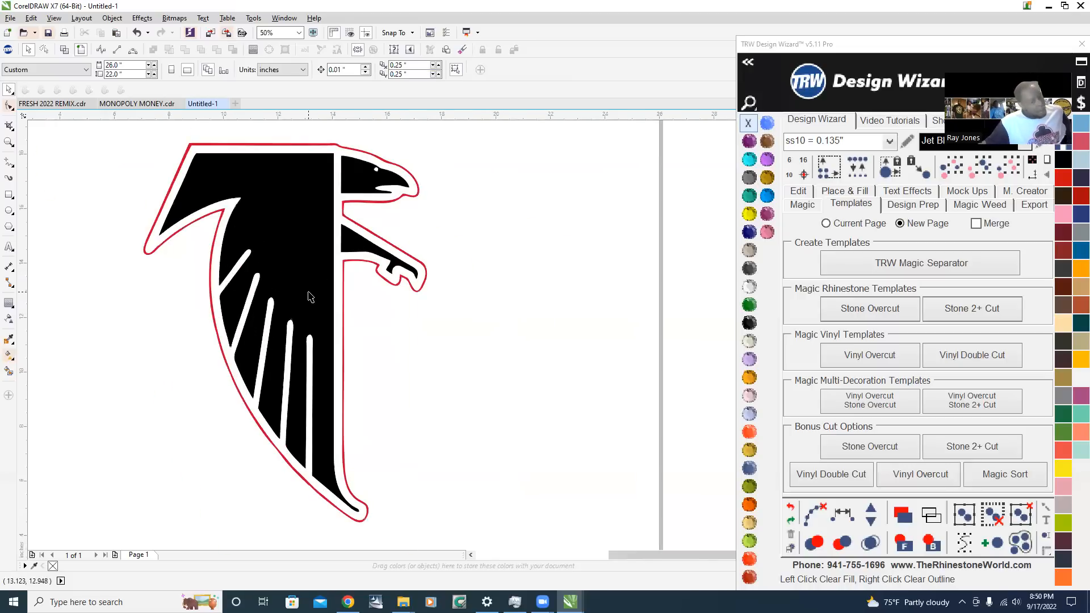
scroll(308, 296, "down", 1)
scroll(309, 295, "up", 1)
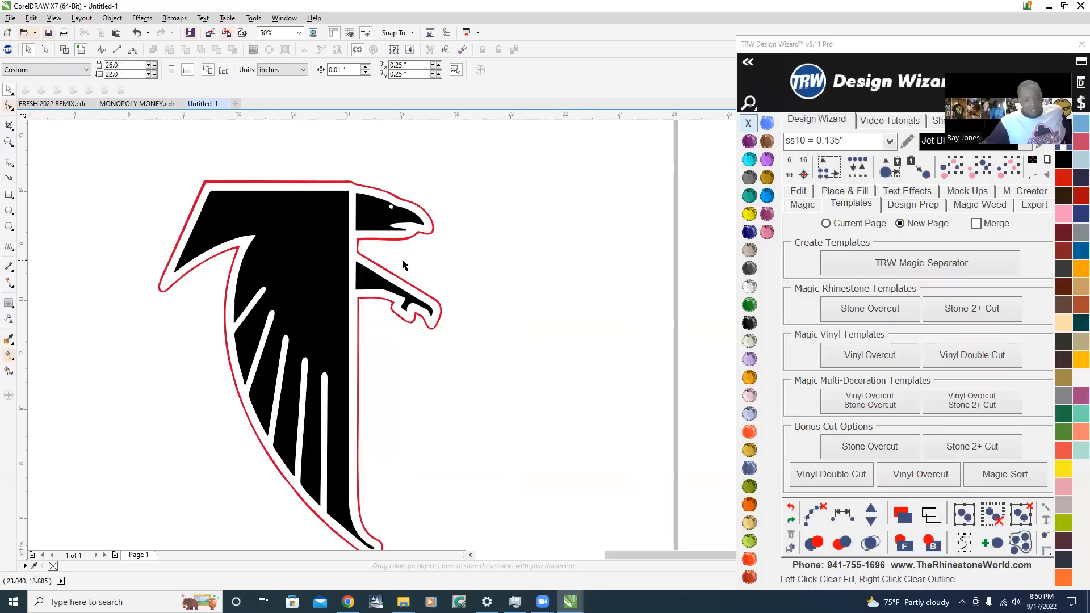
scroll(363, 196, "up", 1)
scroll(362, 194, "down", 2)
scroll(361, 192, "up", 2)
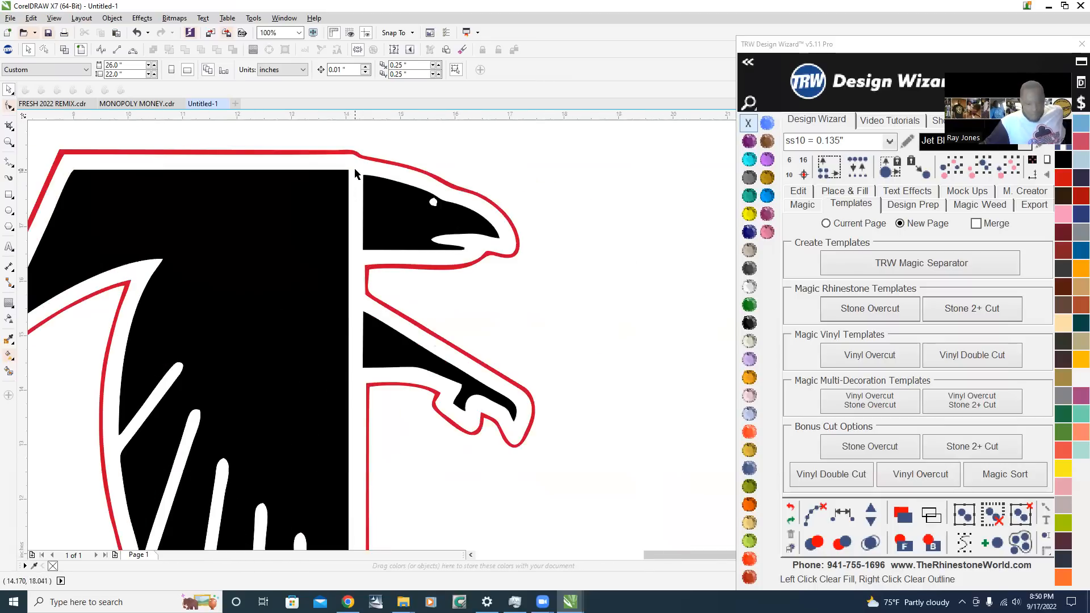
left_click(355, 173)
Examine the selected white shape's nodes and the neighbouring corners around the wing tip, head and talon up close
scroll(356, 173, "down", 1)
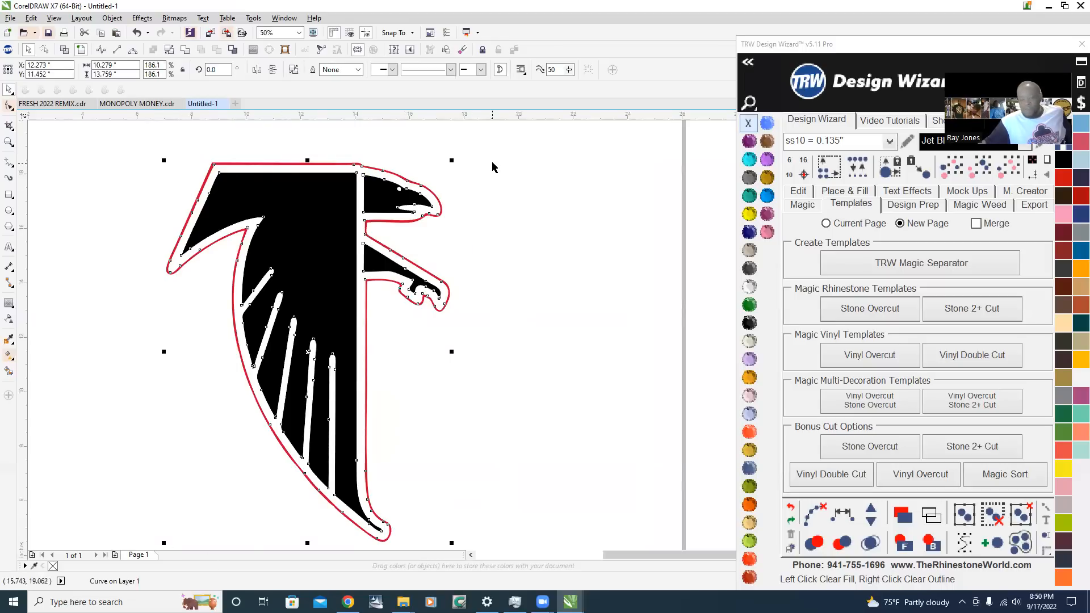
scroll(179, 180, "up", 2)
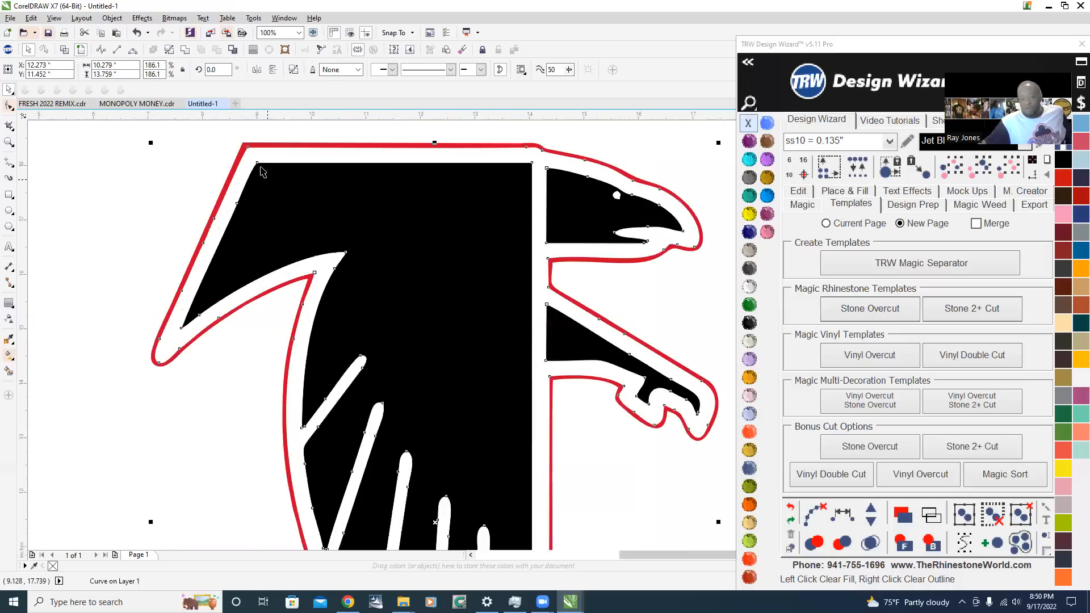
scroll(245, 142, "up", 1)
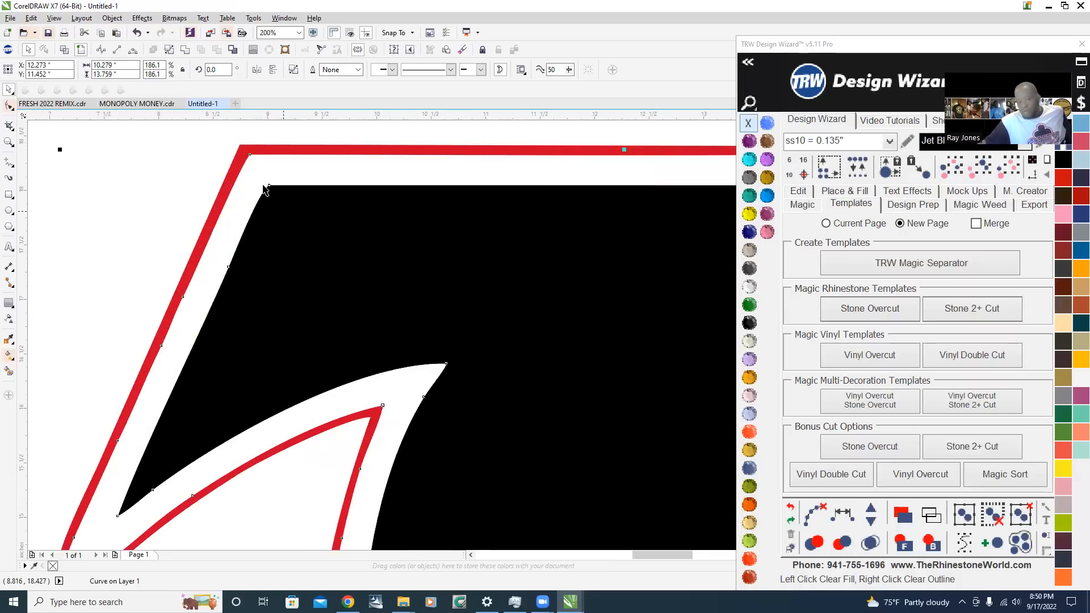
scroll(256, 173, "down", 1)
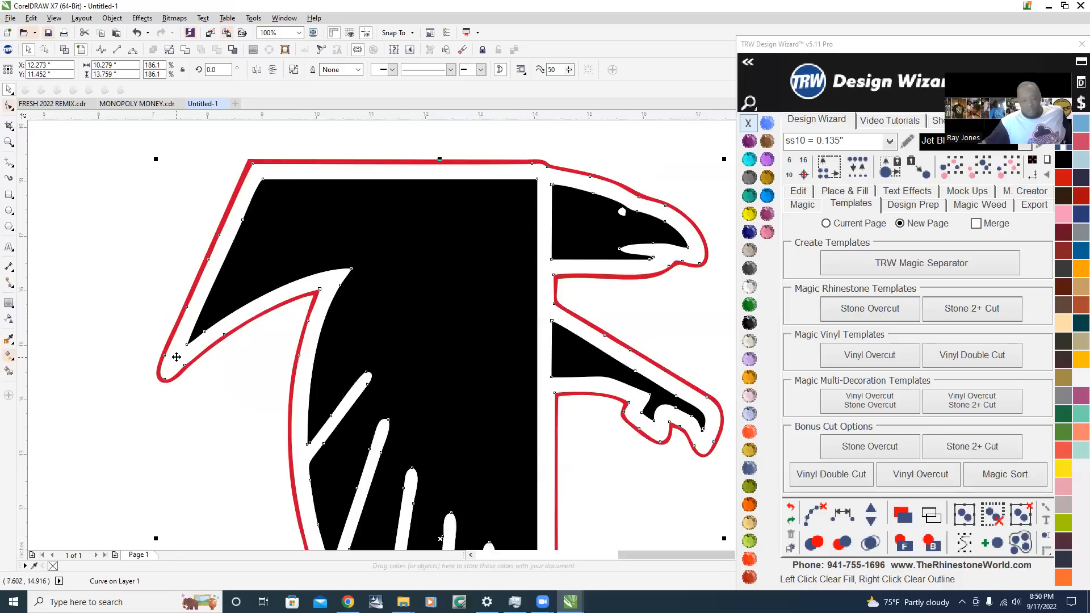
scroll(185, 350, "up", 1)
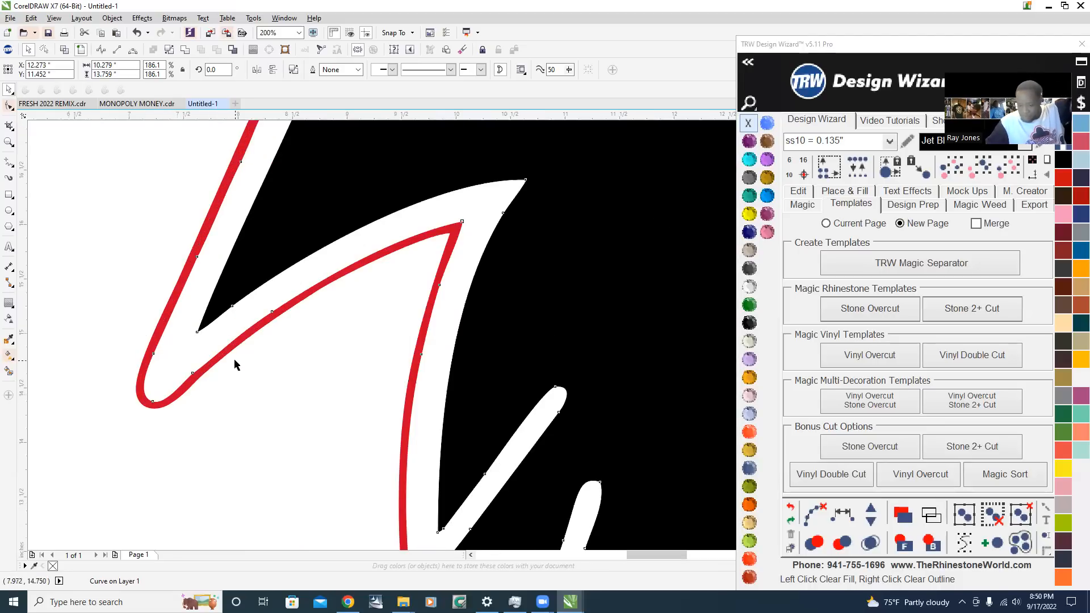
scroll(237, 365, "down", 1)
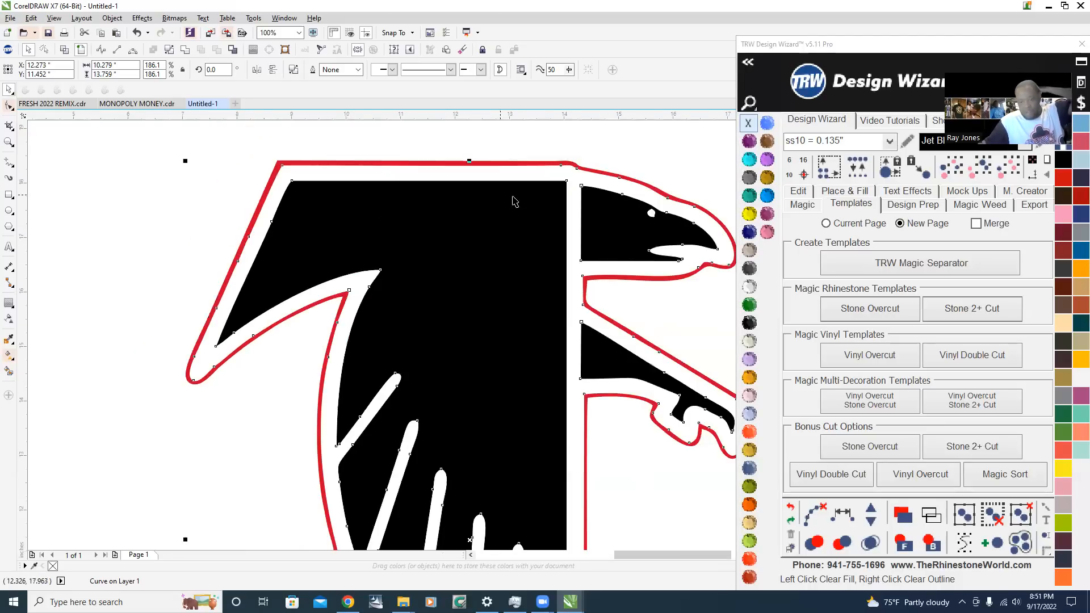
scroll(540, 183, "down", 1)
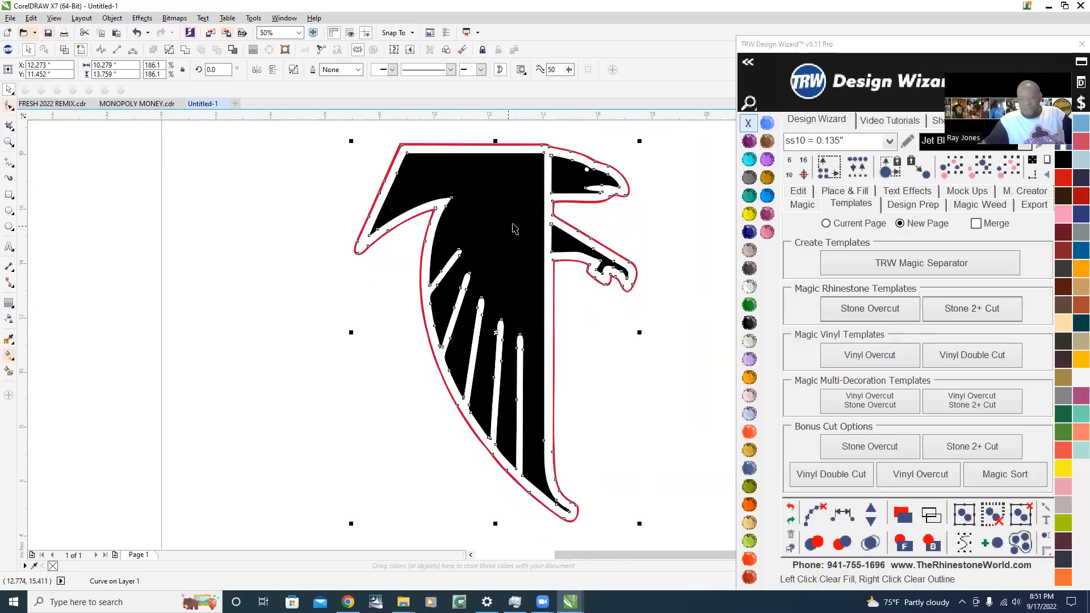
scroll(517, 174, "up", 1)
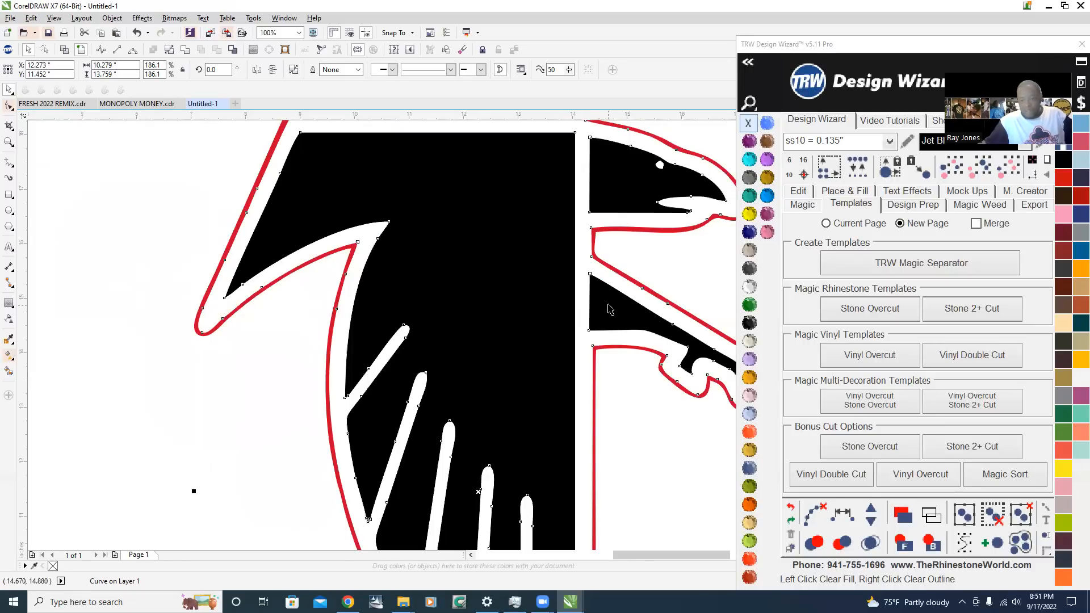
scroll(614, 258, "up", 2)
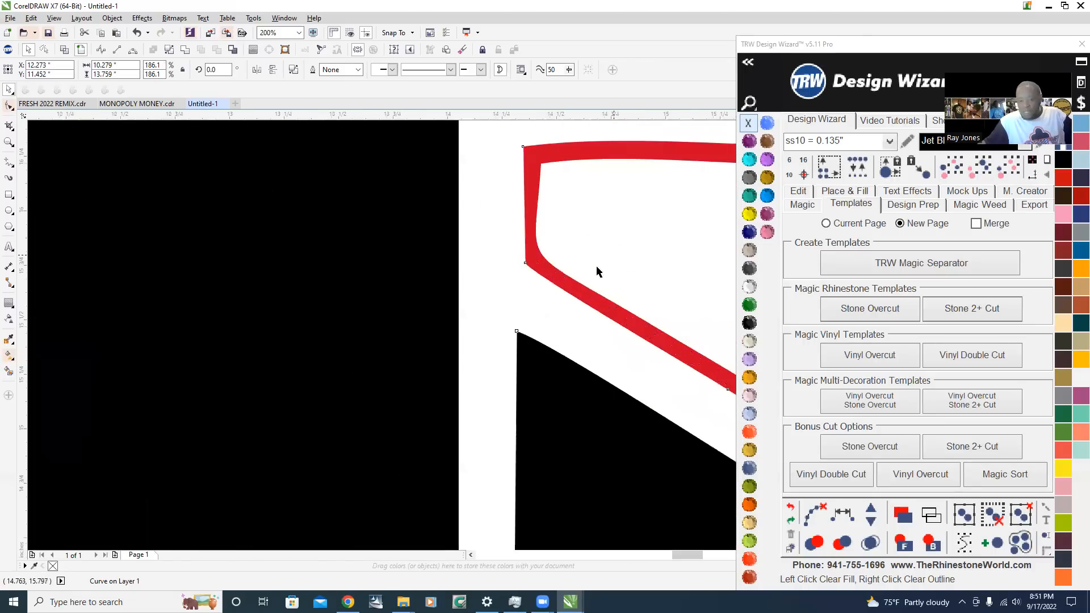
scroll(562, 282, "up", 1)
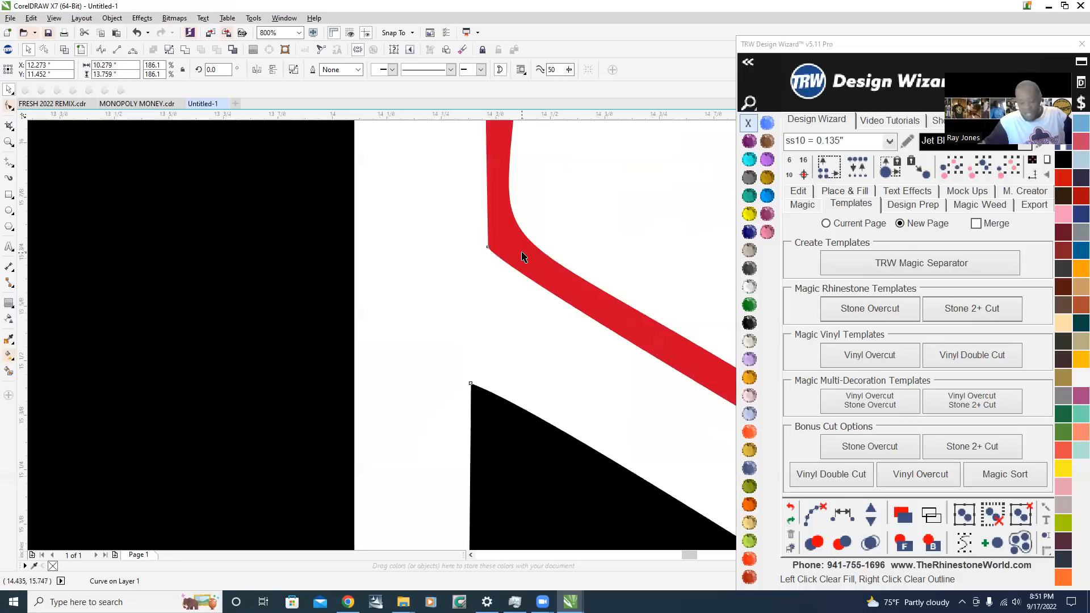
scroll(522, 257, "down", 4)
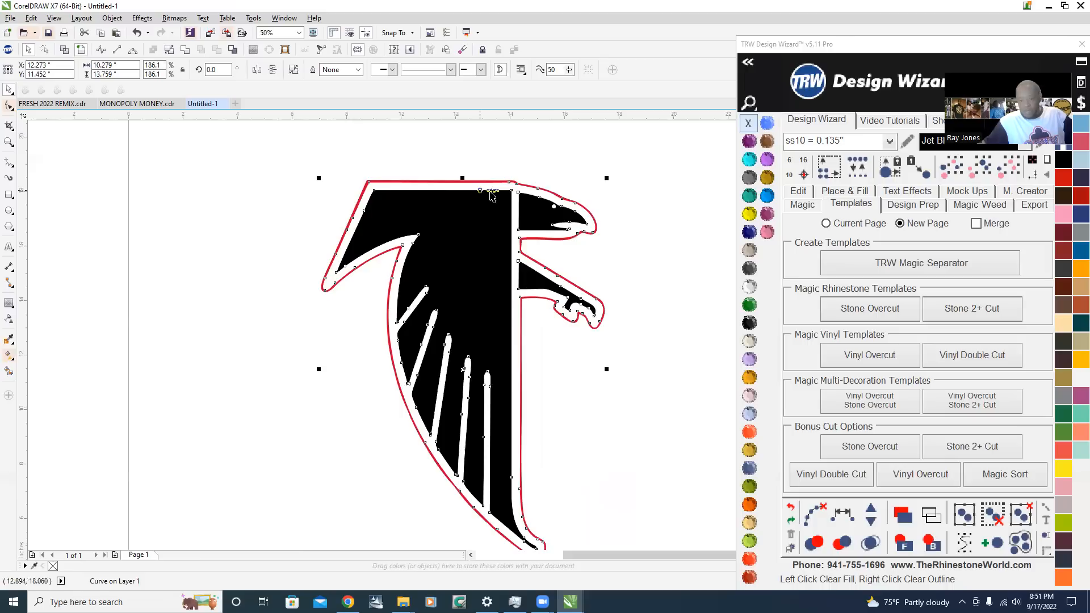
scroll(492, 186, "up", 1)
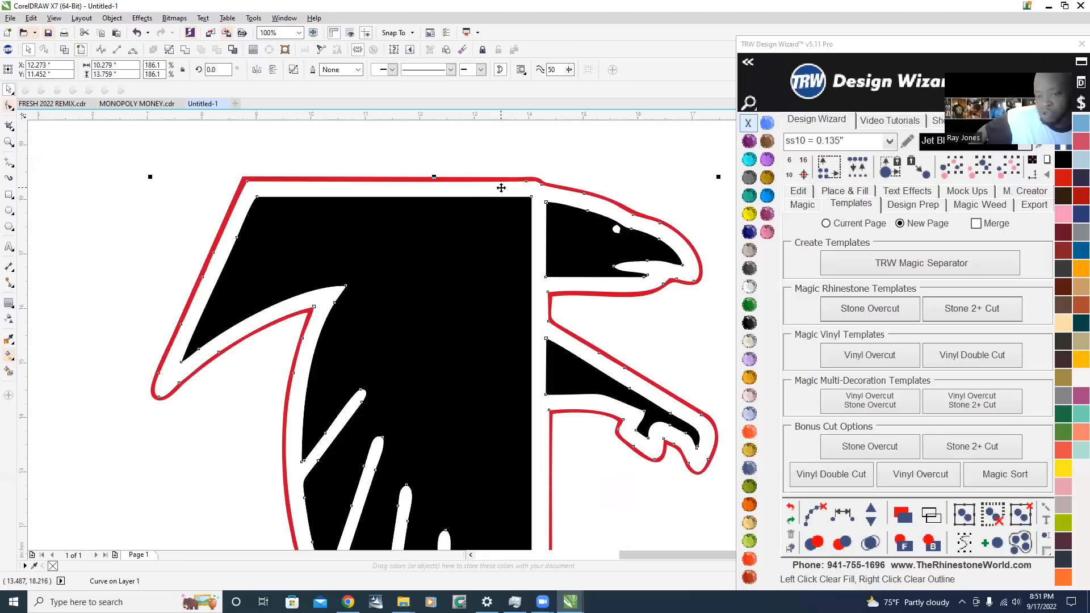
Try moving the white shape about 5 inches to the left of the falcon, and undo the move
left_click_drag(501, 187, 224, 183)
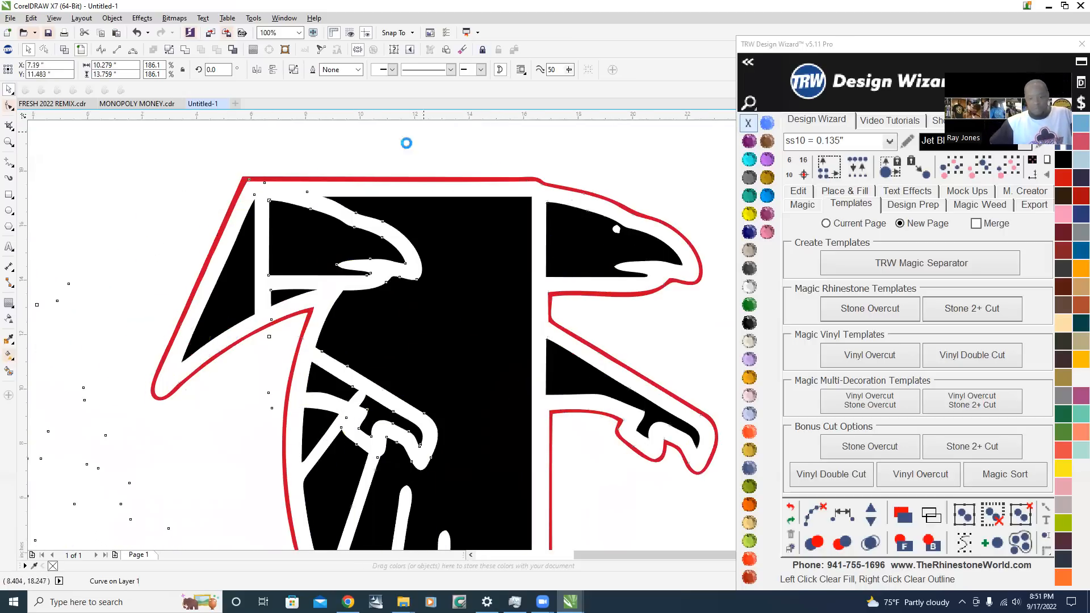
scroll(409, 146, "down", 2)
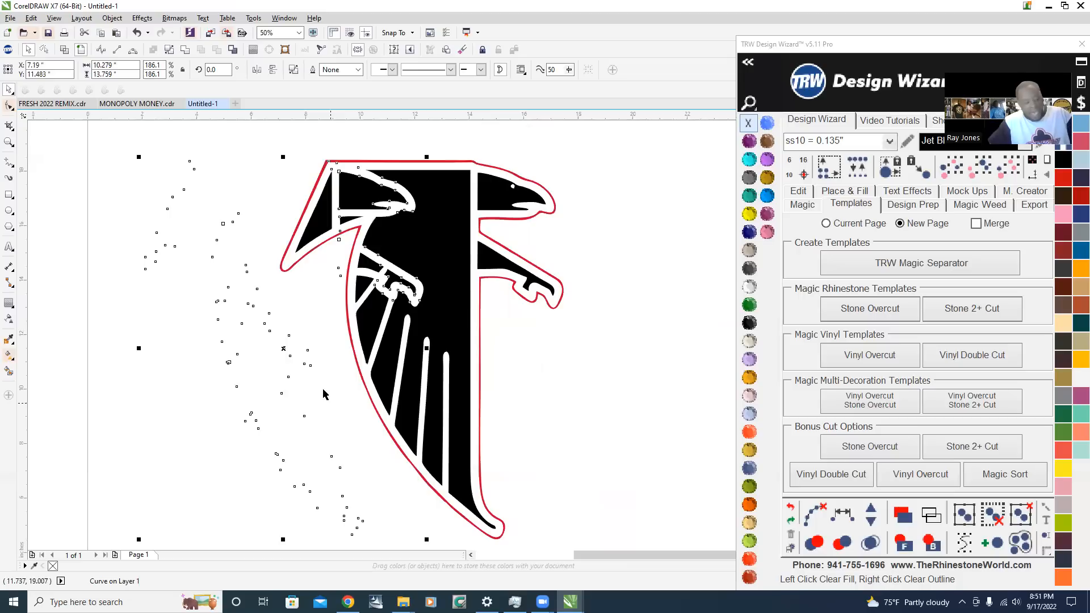
left_click(280, 266)
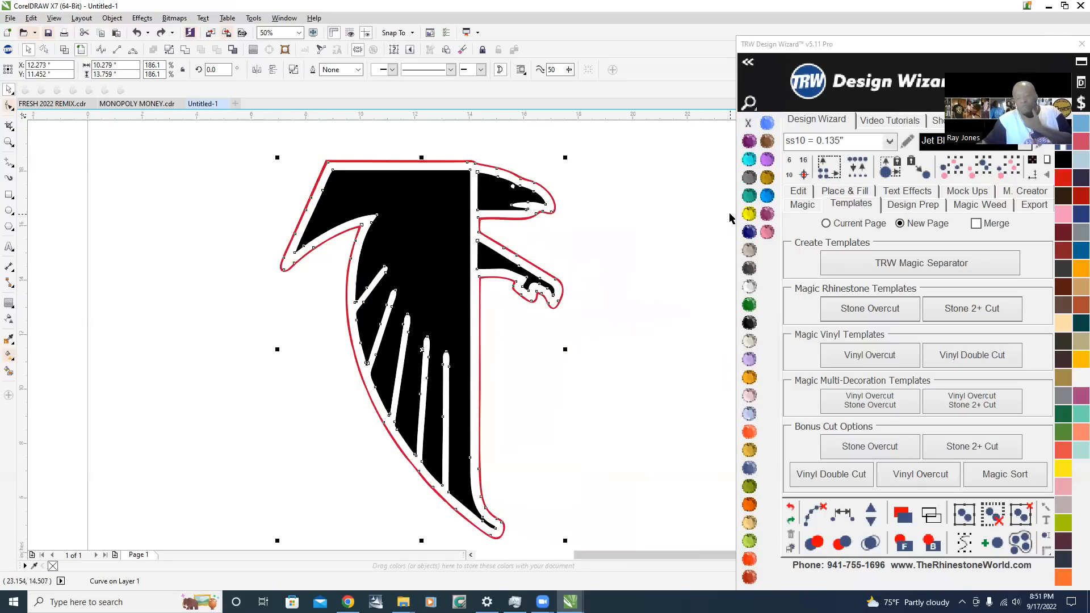
Fill the falcon's white background shape with the grey Black Diamond stone color and deselect it
left_click(753, 179)
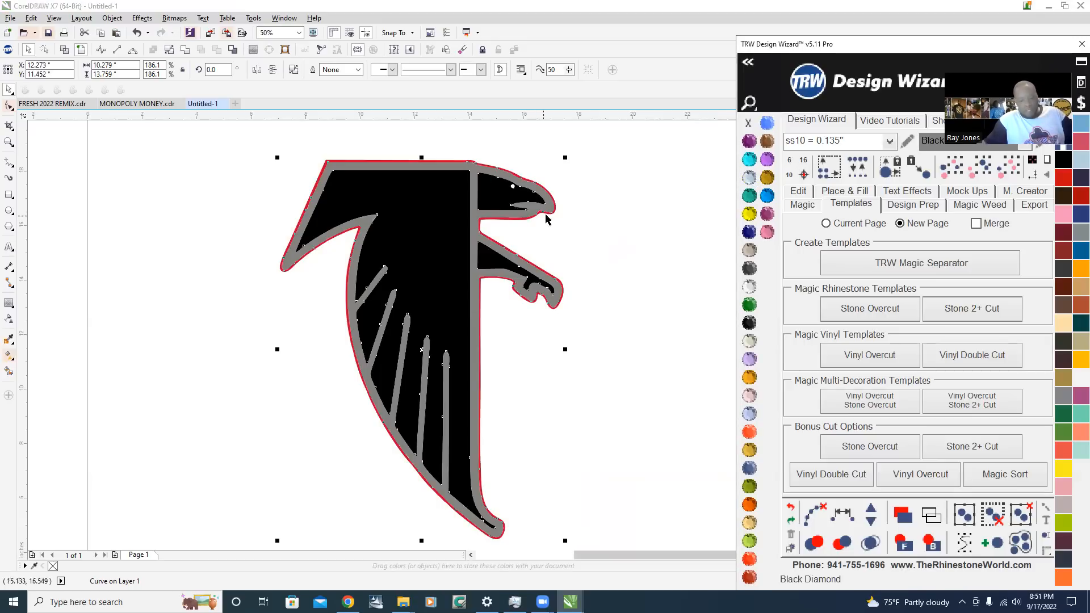
left_click(610, 230)
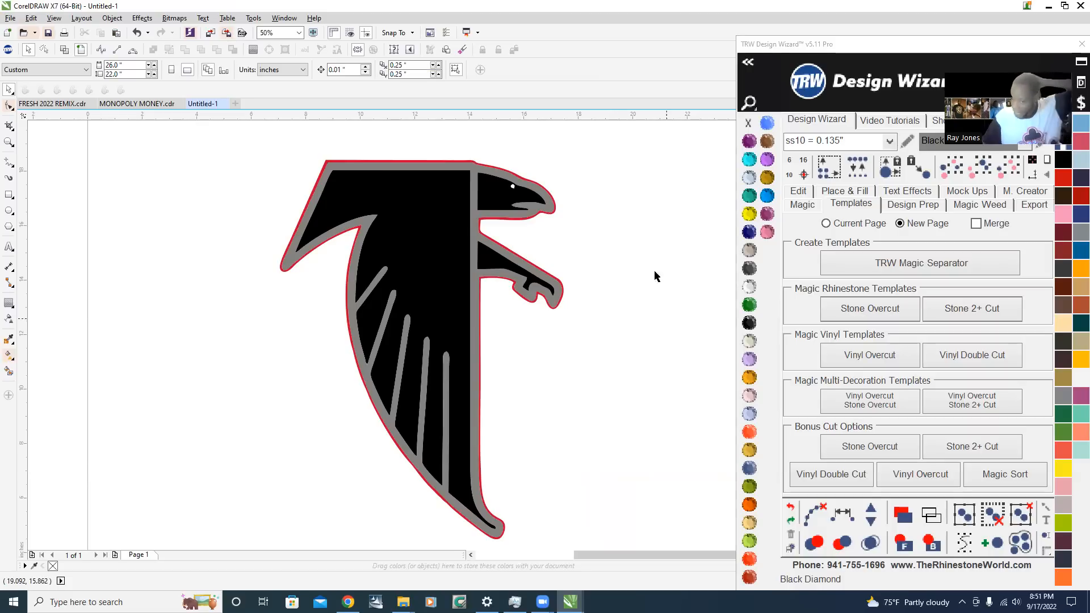
Examine the recolored falcon's grey border, head and red outline up close and as a whole on the page
scroll(461, 162, "up", 3)
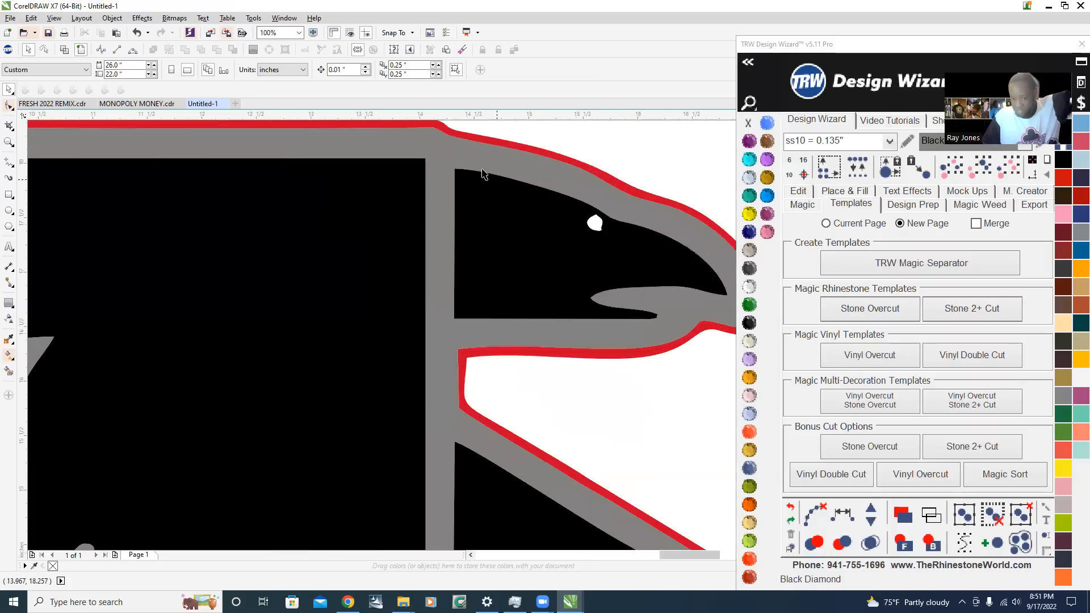
scroll(450, 155, "up", 1)
scroll(450, 155, "down", 2)
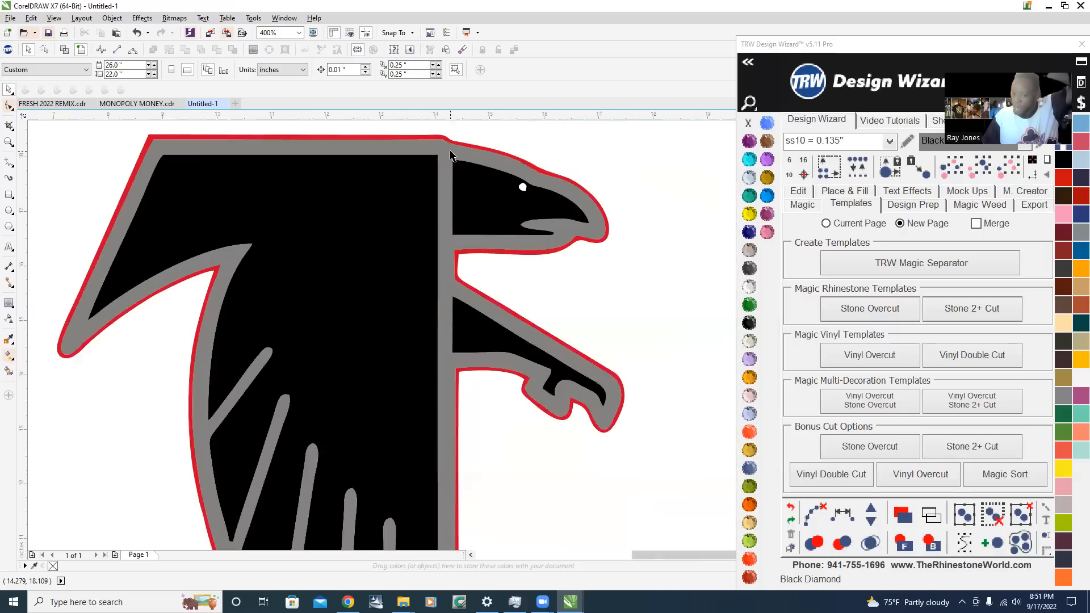
scroll(451, 155, "down", 1)
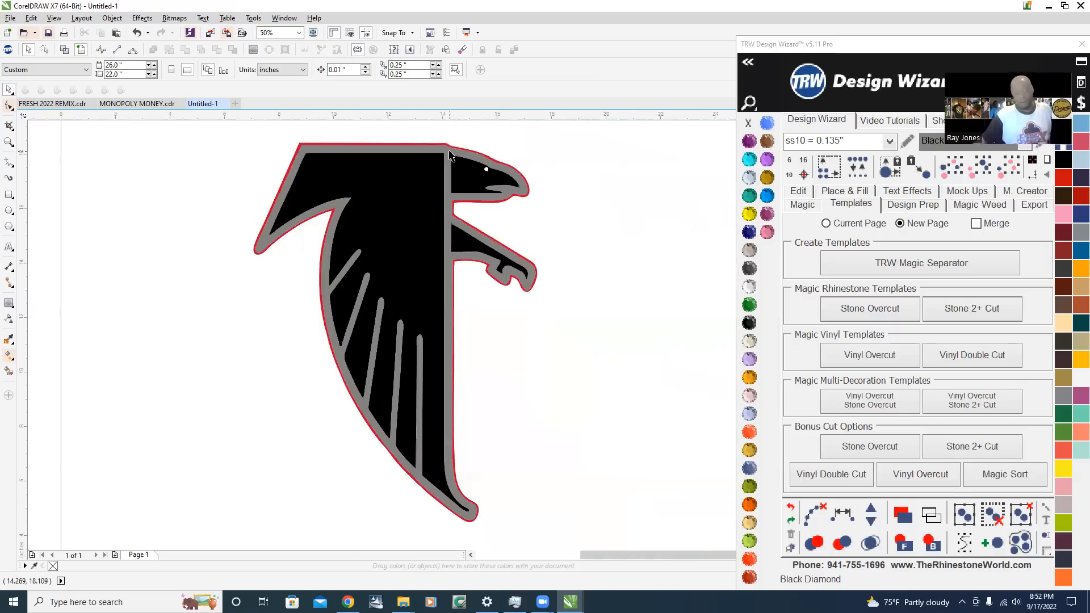
scroll(449, 300, "down", 2)
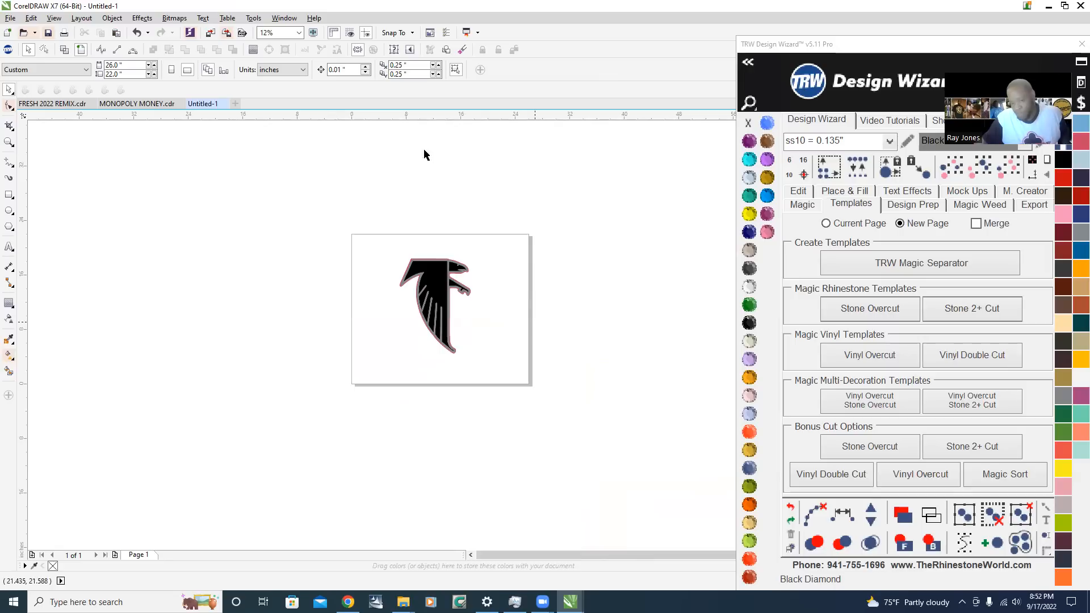
scroll(450, 307, "up", 3)
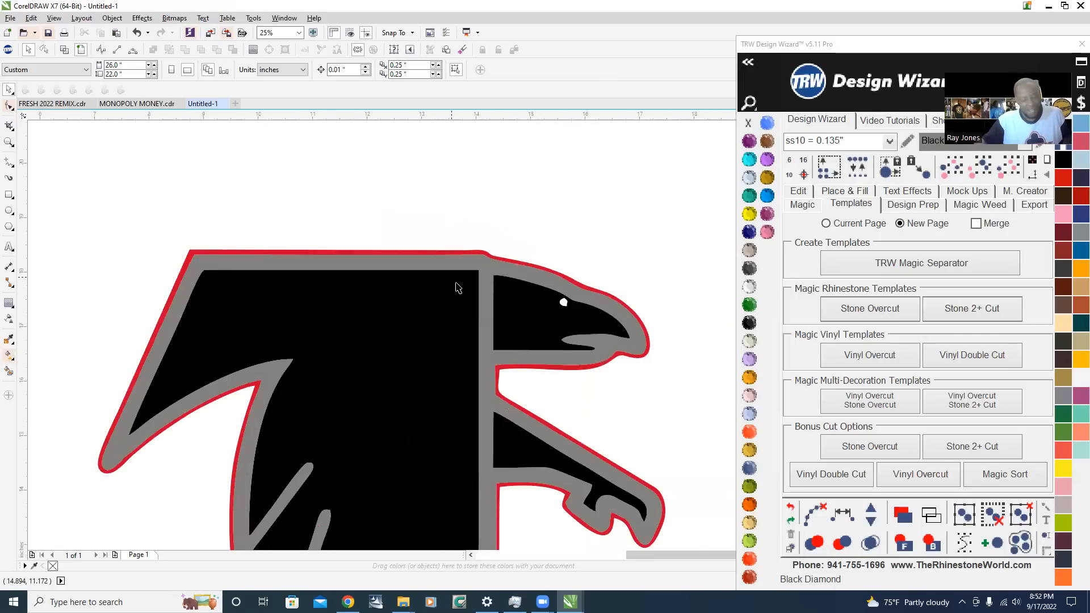
scroll(477, 239, "down", 1)
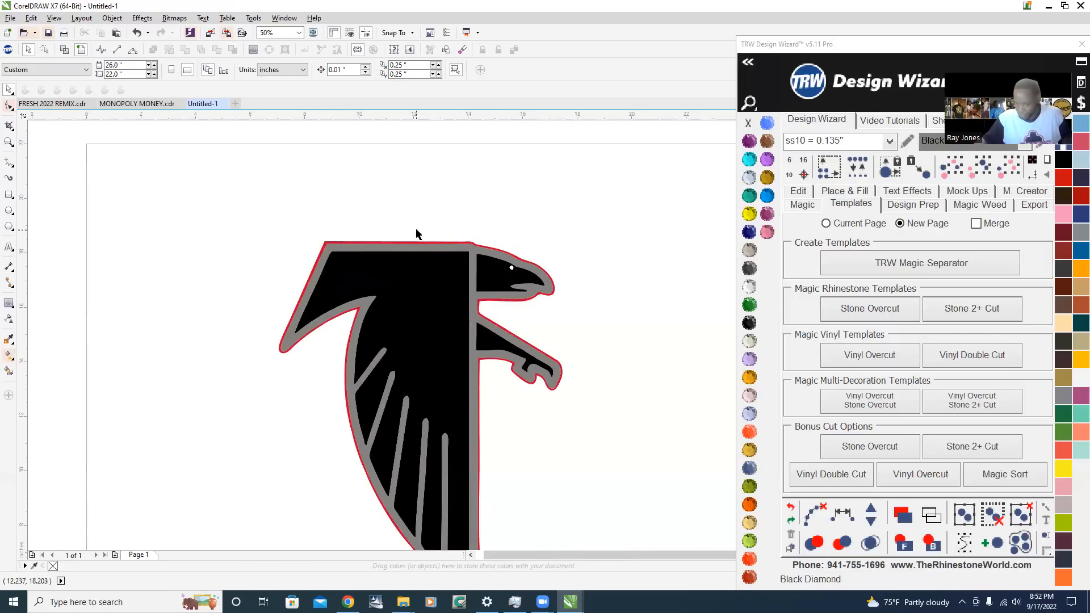
scroll(417, 233, "down", 1)
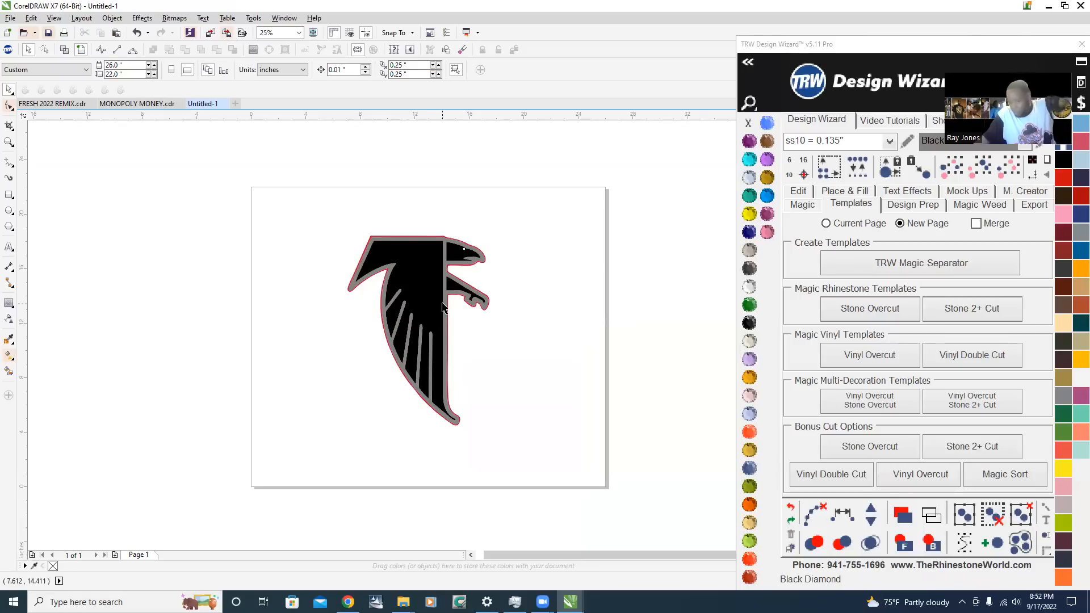
scroll(450, 307, "up", 1)
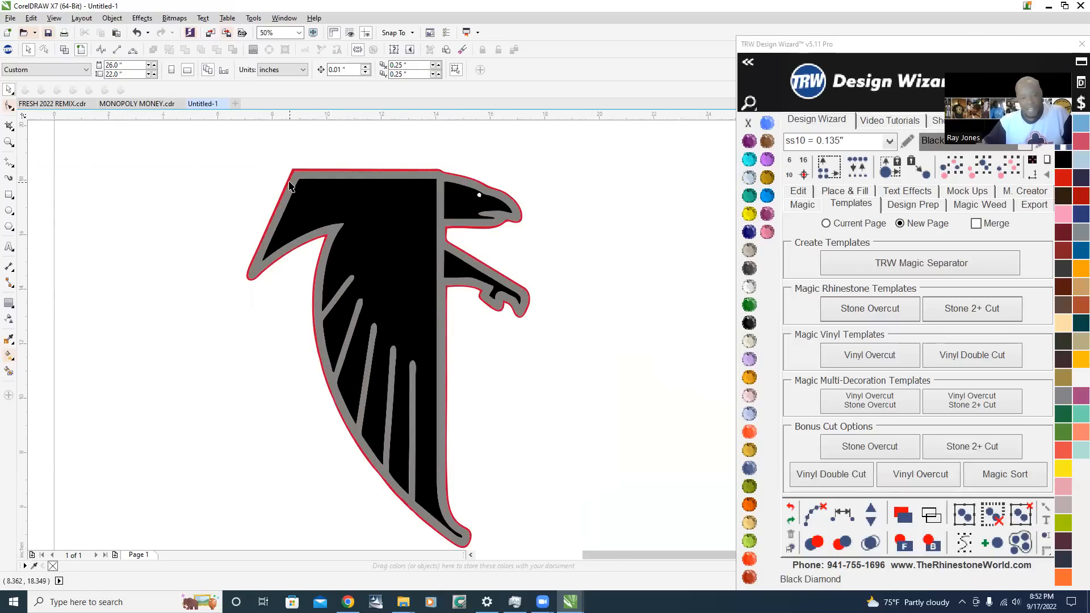
scroll(290, 185, "down", 2)
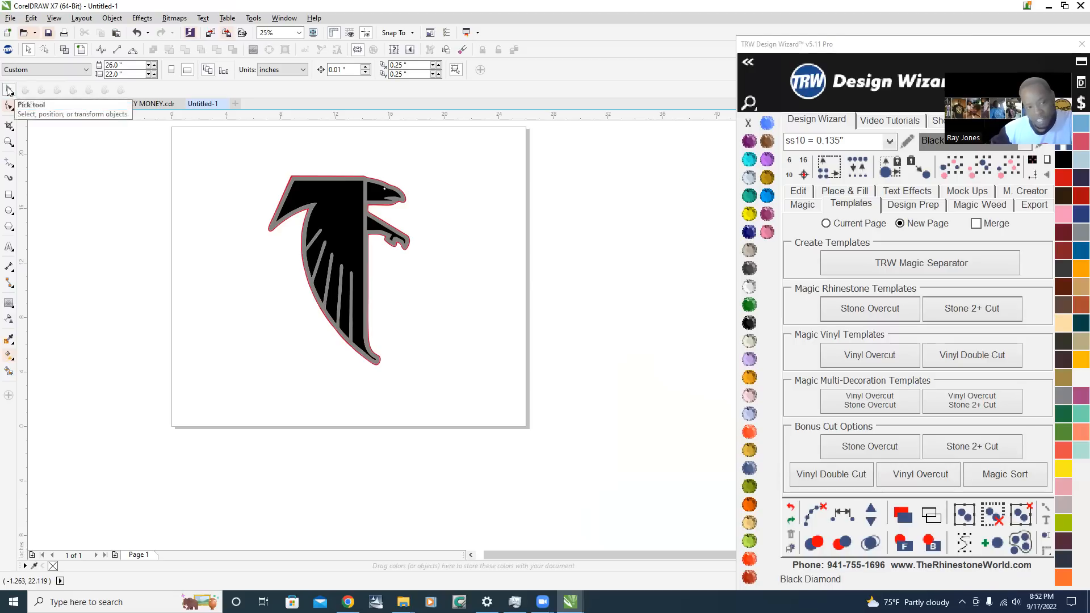
Select all the falcon's shapes together, try moving them to the left, and undo the move
left_click_drag(240, 156, 453, 389)
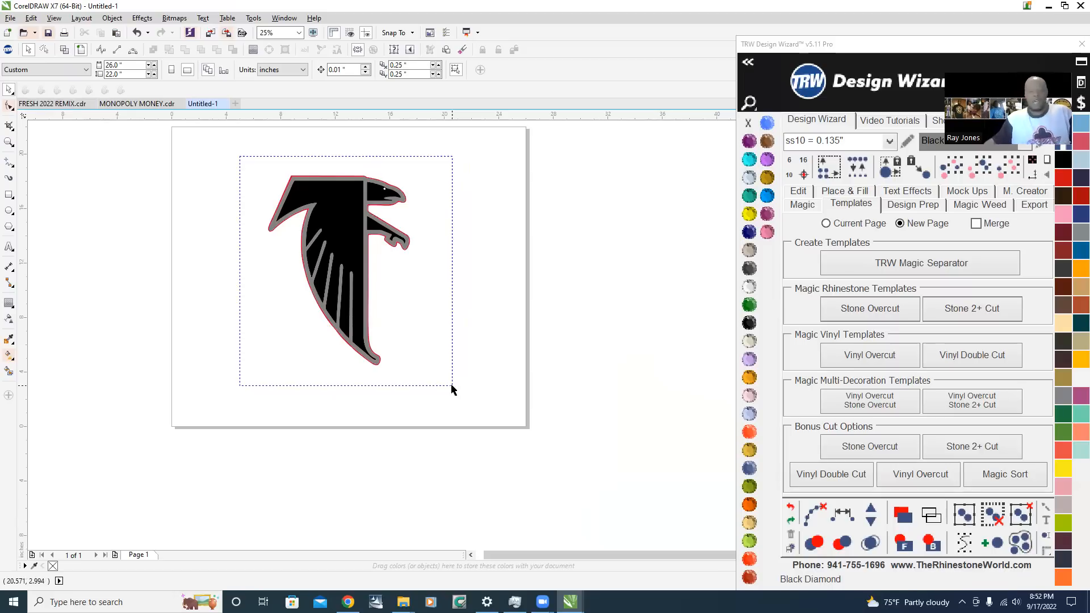
left_click_drag(452, 389, 448, 392)
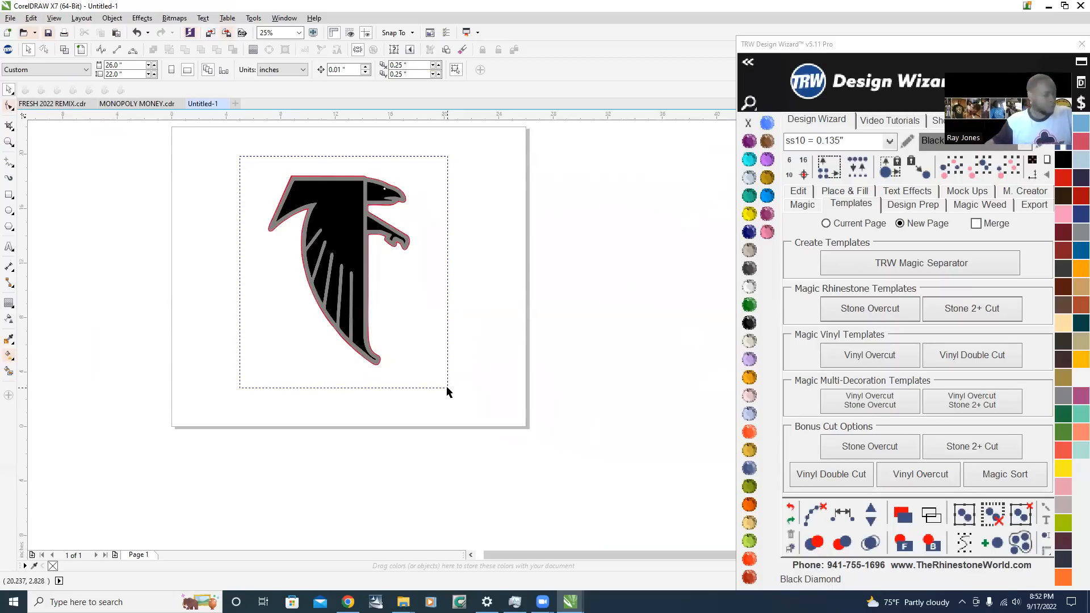
left_click_drag(446, 388, 240, 219)
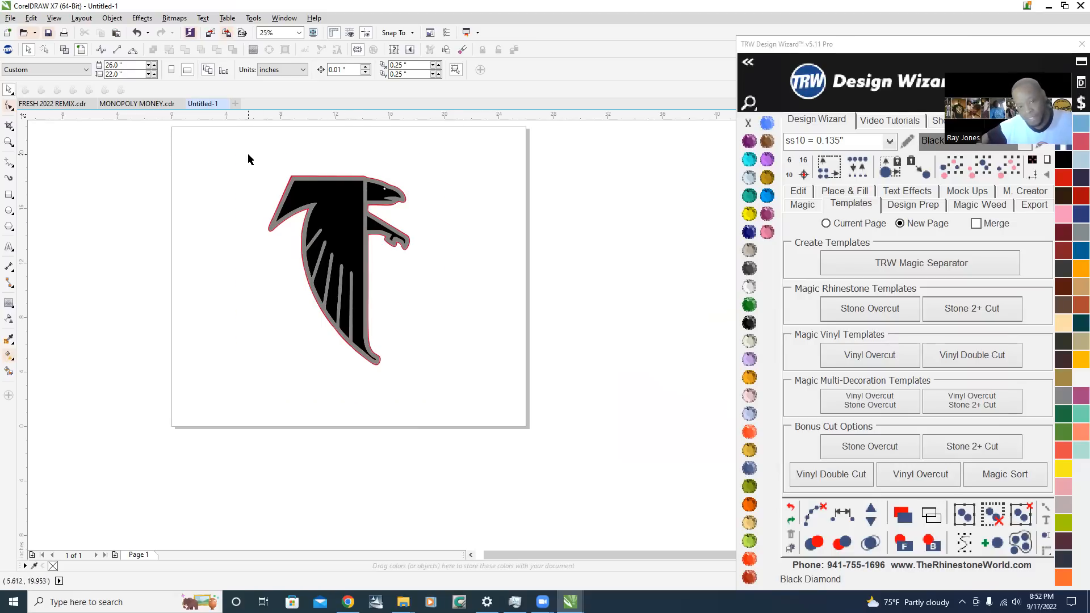
left_click_drag(249, 155, 441, 393)
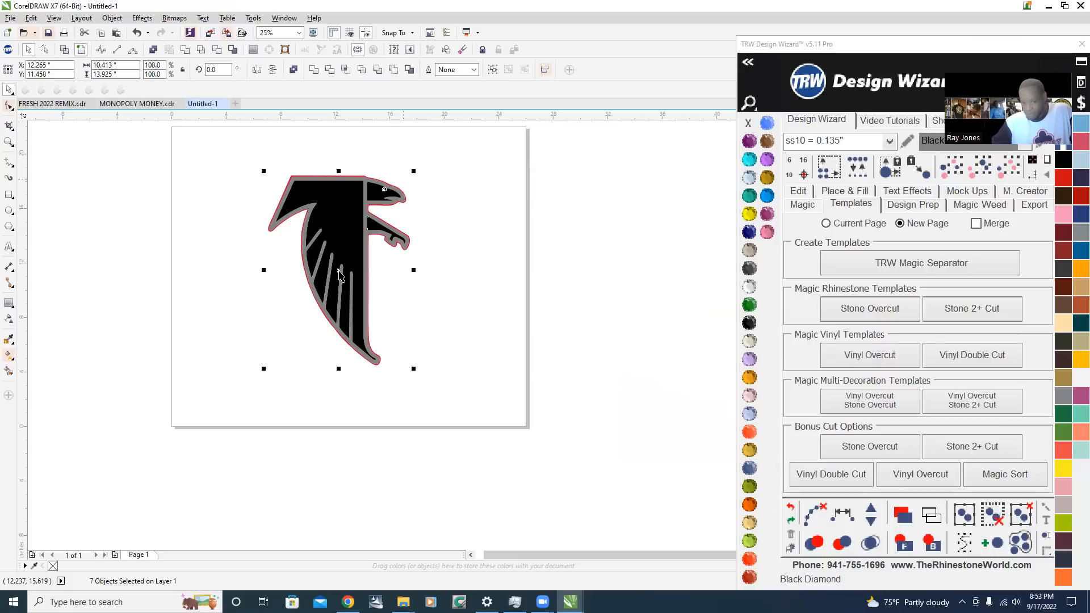
scroll(341, 270, "up", 1)
scroll(349, 264, "down", 2)
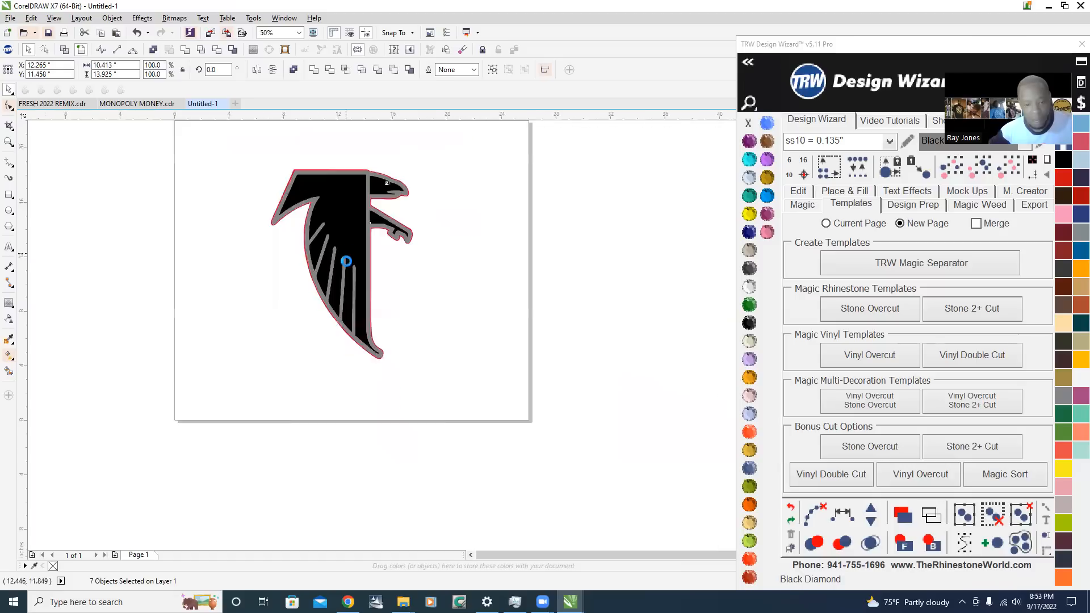
scroll(344, 245, "up", 1)
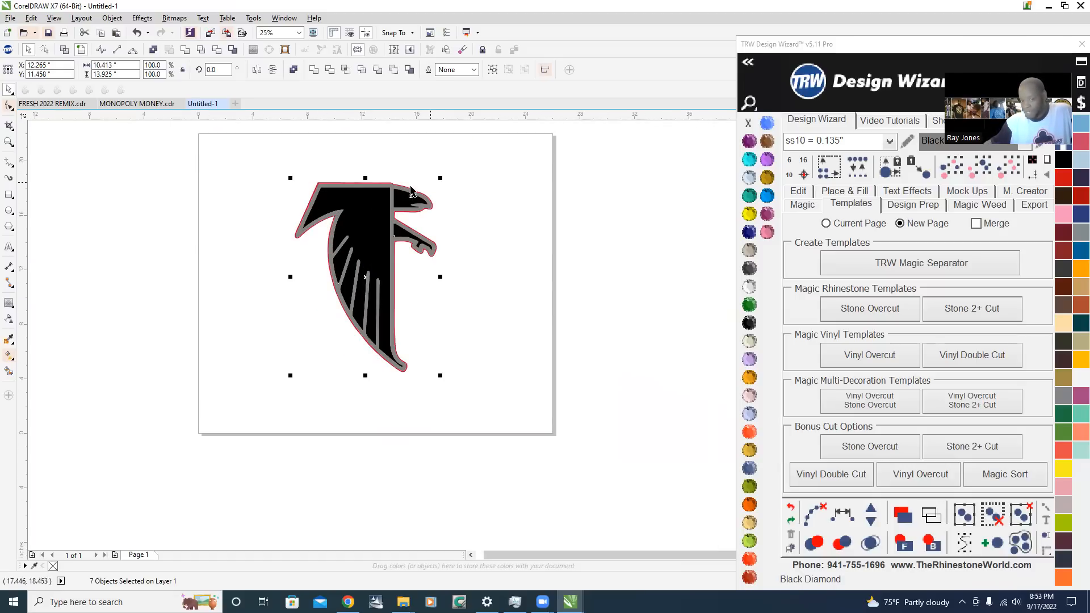
left_click_drag(372, 222, 259, 255)
key("ctrl+z")
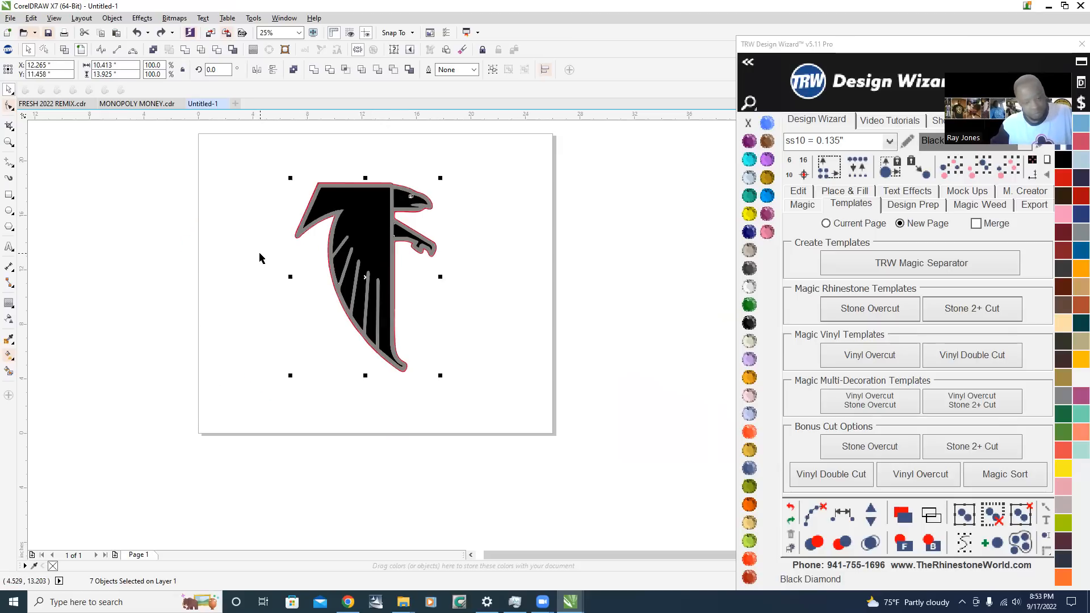
left_click(422, 185)
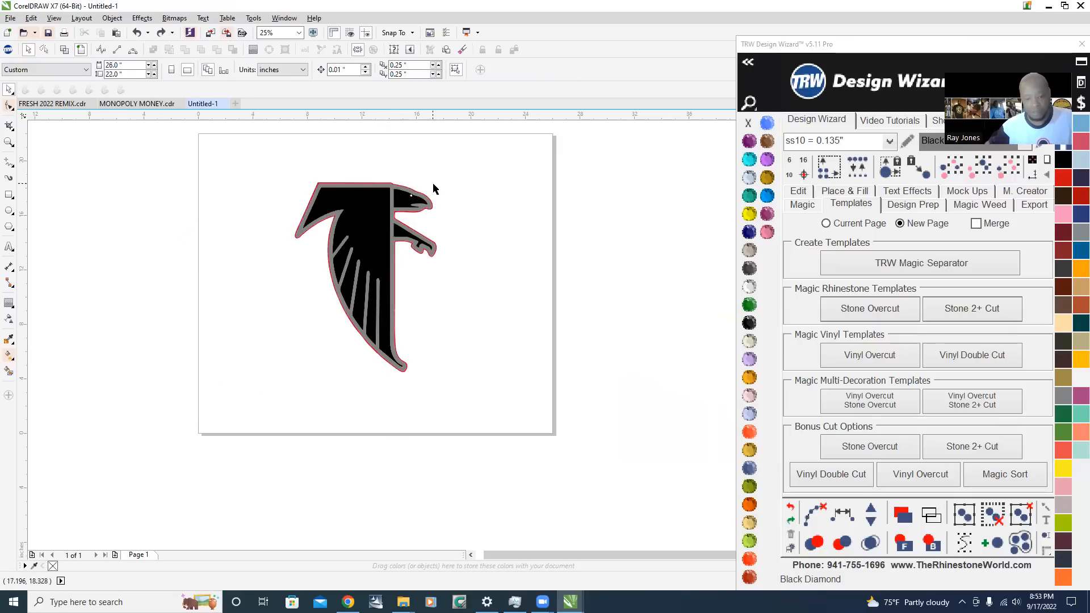
Try moving the black head shape and its eye to the blank area beside the falcon, and undo the move
scroll(436, 185, "up", 1)
scroll(437, 188, "down", 1)
scroll(432, 184, "up", 1)
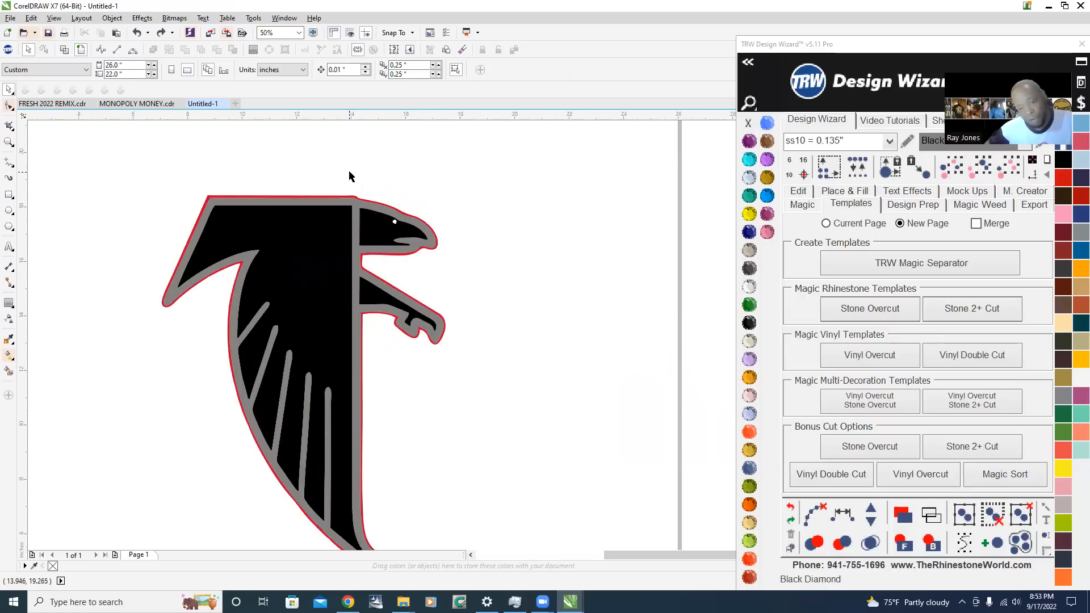
left_click_drag(333, 168, 461, 268)
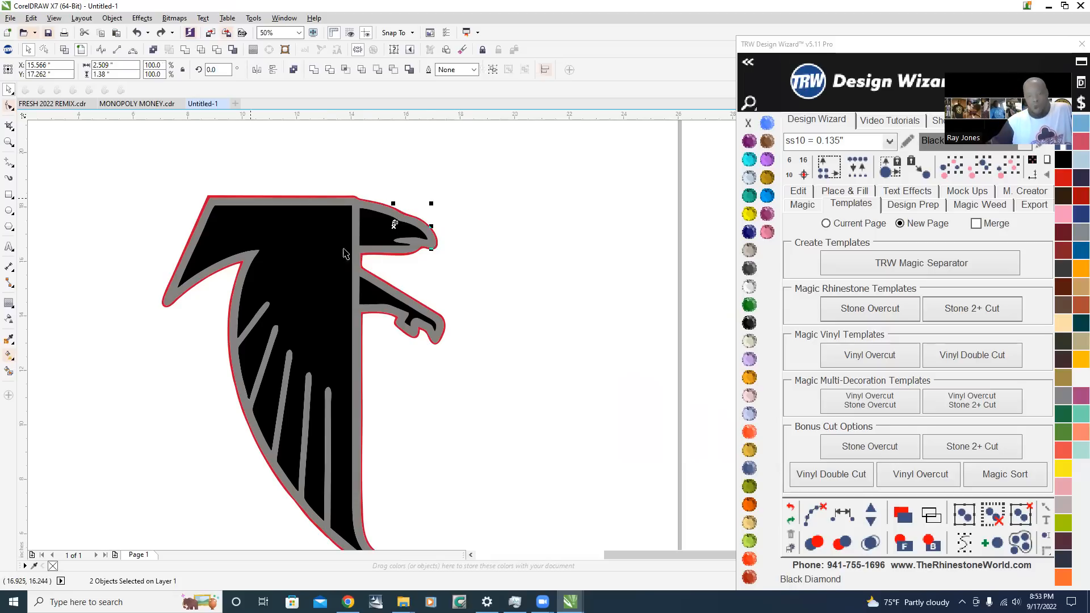
left_click_drag(393, 222, 555, 194)
left_click(591, 256)
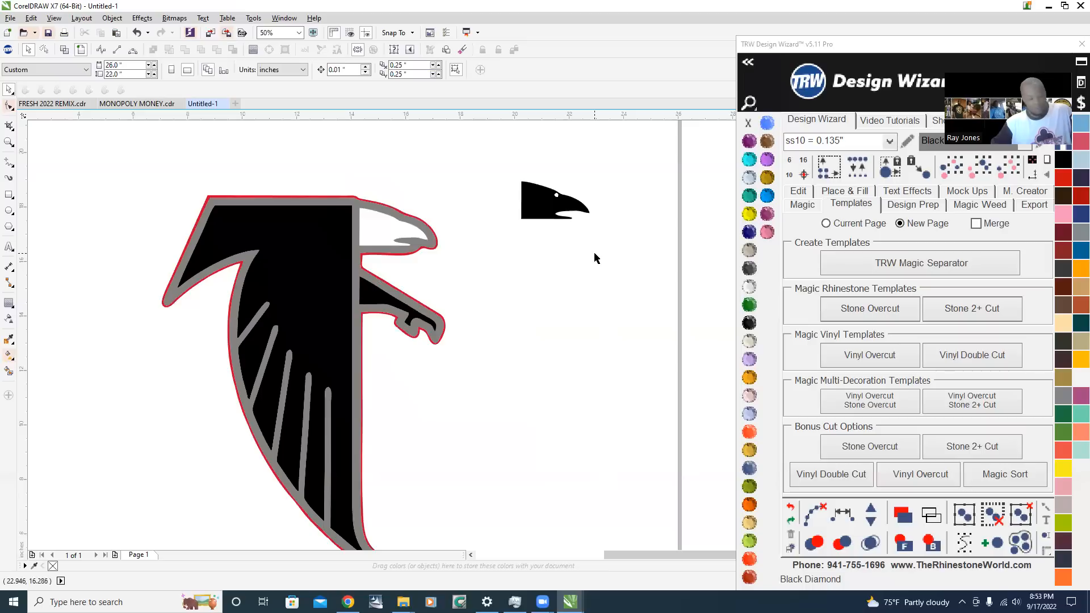
key("ctrl+z")
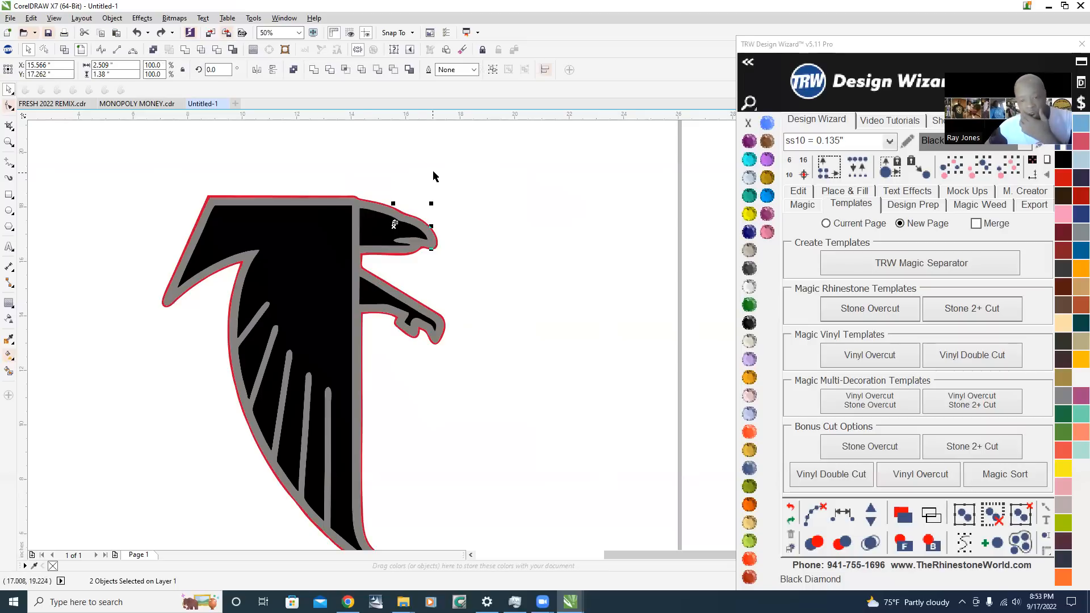
left_click(434, 176)
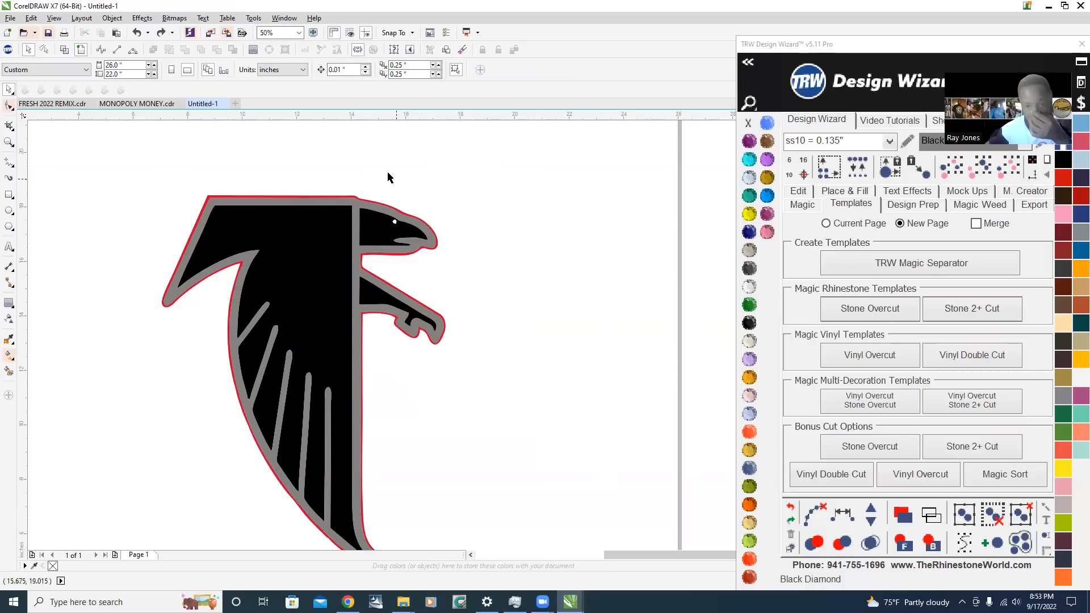
Select the head and eye again, try moving them about 5.5 inches to the right, and undo the move
left_click_drag(343, 179, 469, 265)
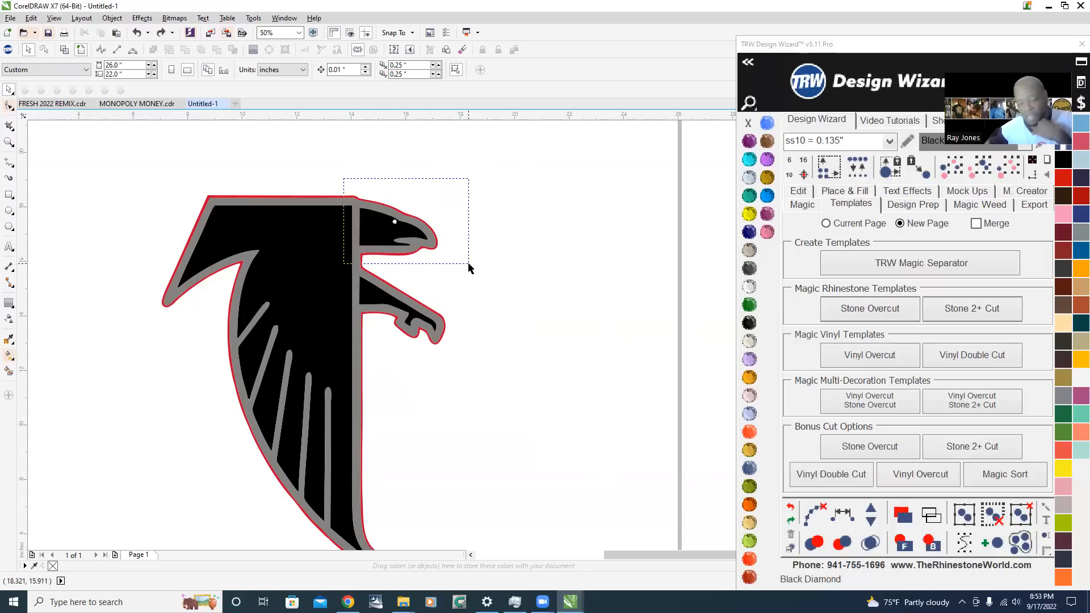
left_click_drag(469, 265, 468, 268)
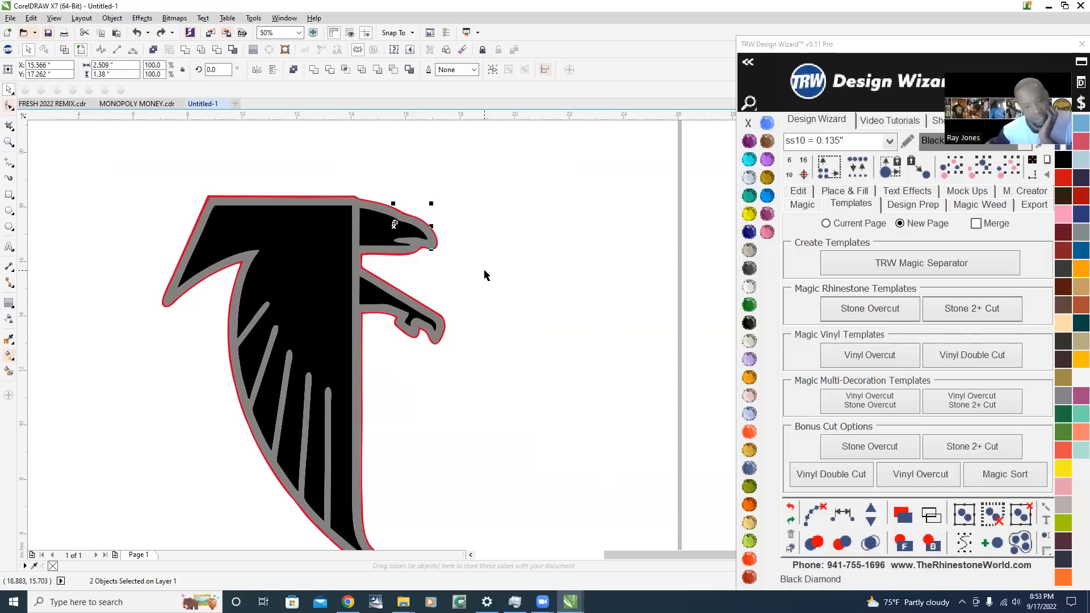
left_click(452, 205)
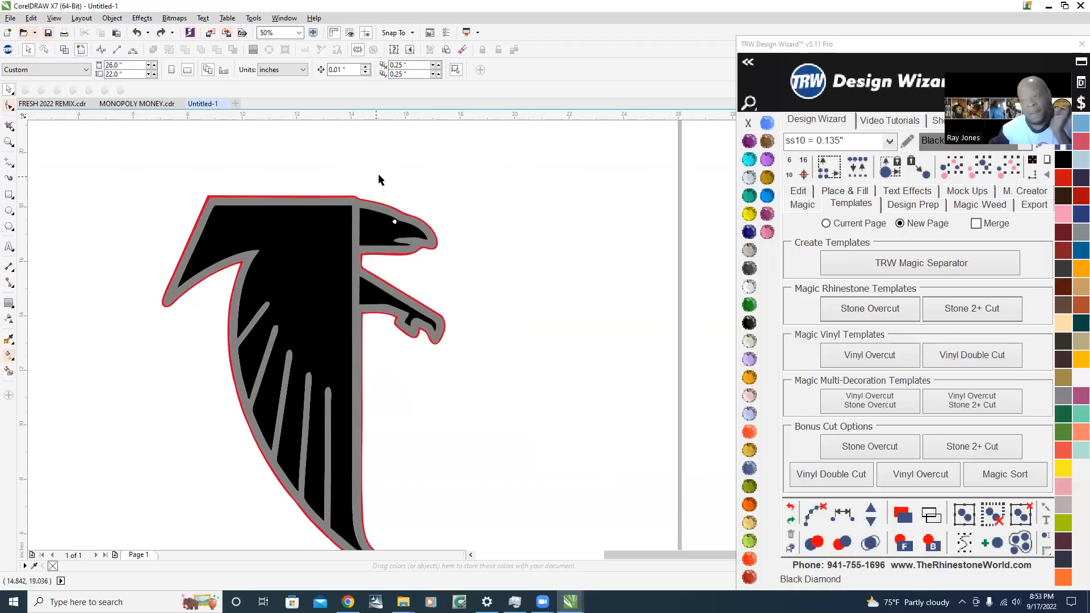
left_click_drag(351, 179, 451, 272)
left_click_drag(381, 235, 523, 241)
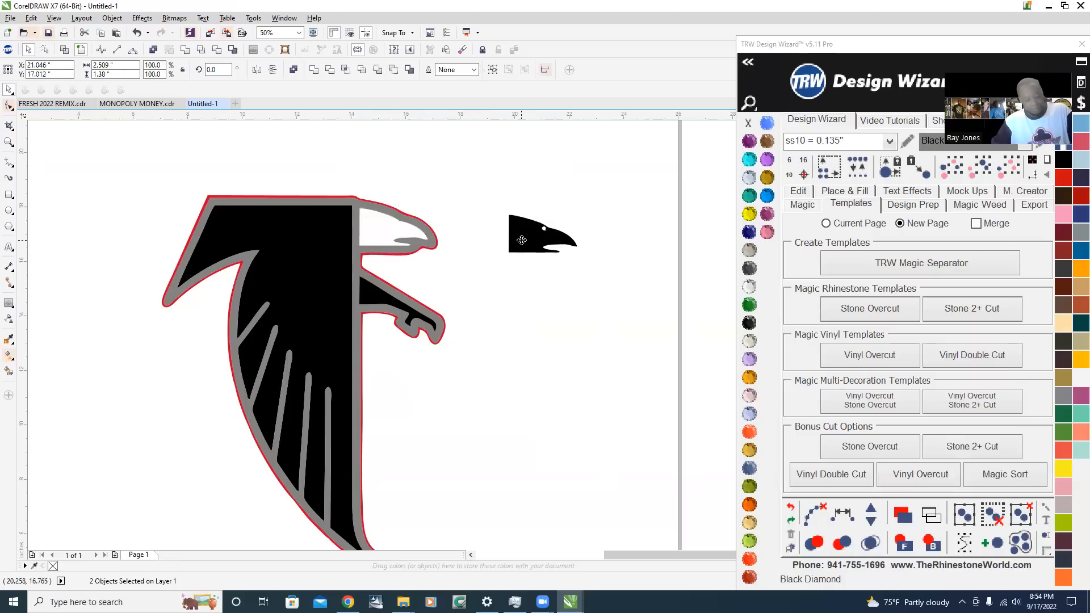
key("ctrl+z")
scroll(369, 214, "down", 1)
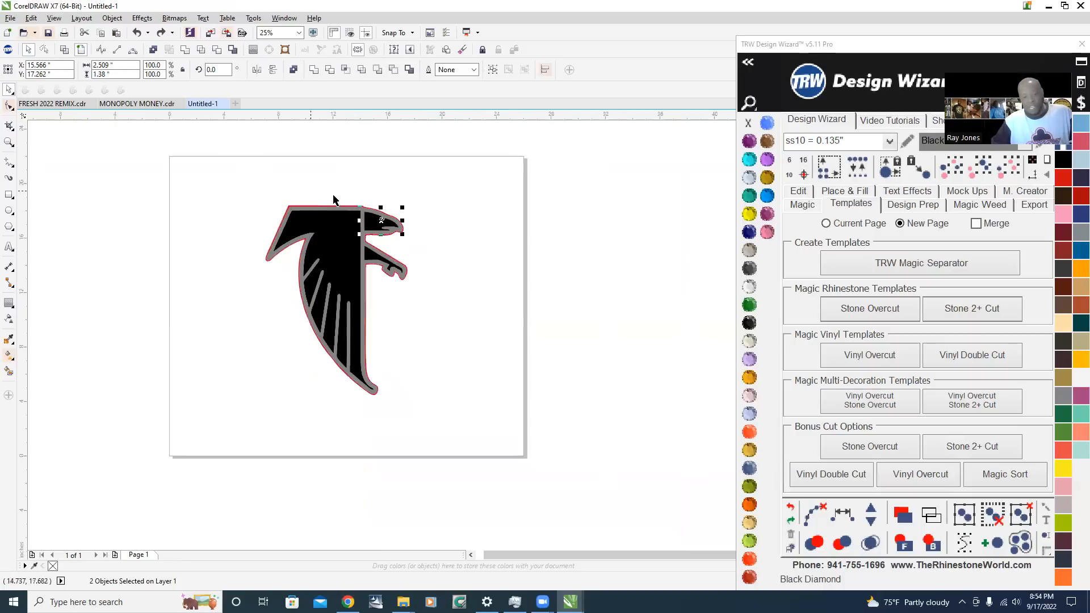
left_click(305, 185)
Locate the tiny stray piece at a black feather tip near the wing's outer edge and examine how it meets the black shape
left_click_drag(230, 179, 369, 355)
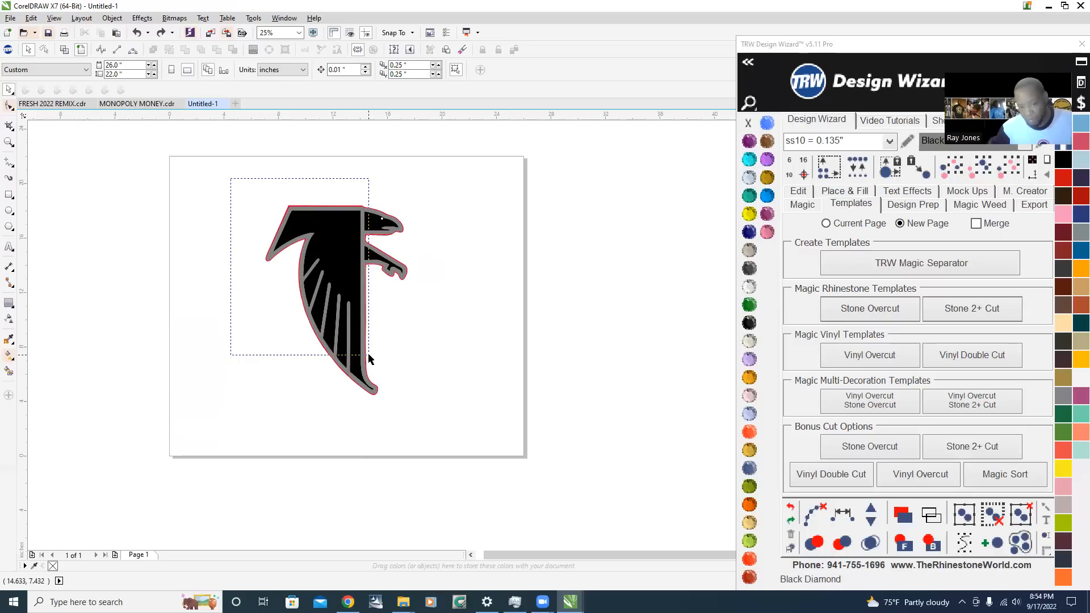
left_click_drag(369, 359, 368, 359)
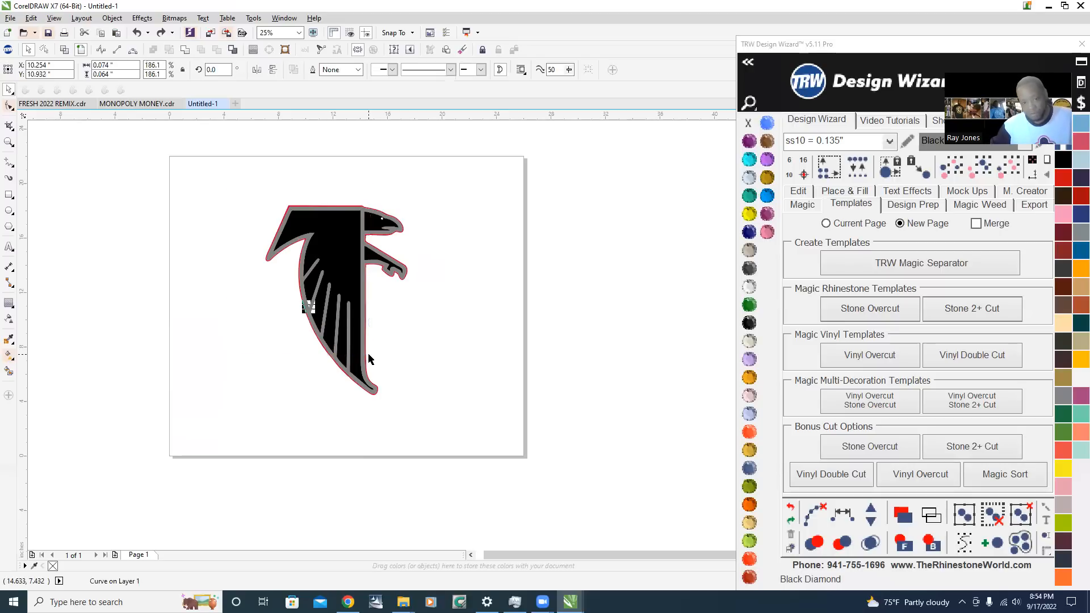
scroll(334, 316, "up", 8)
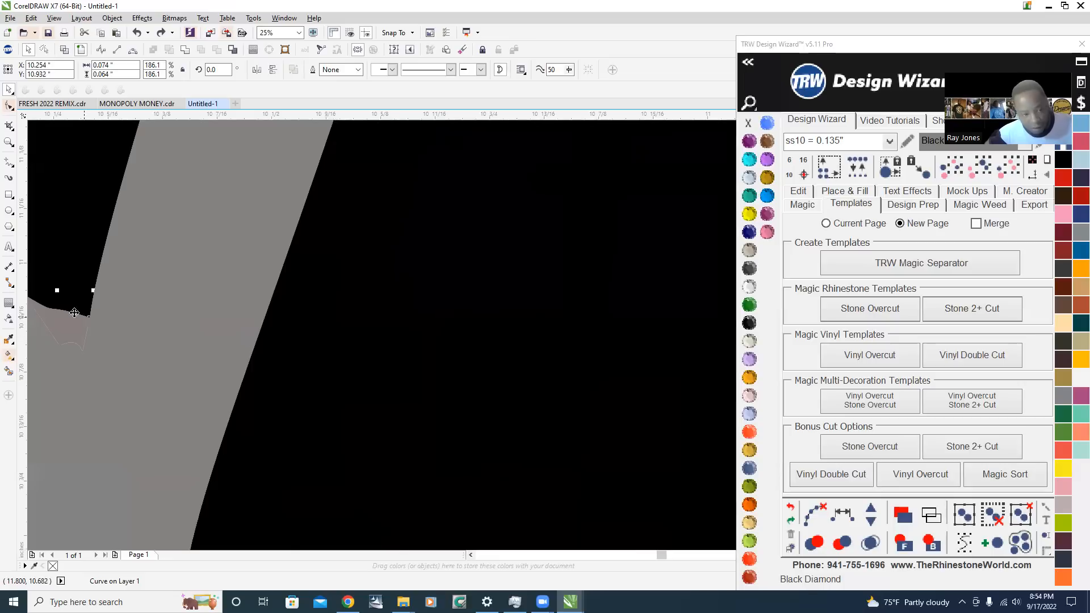
scroll(193, 304, "down", 3)
scroll(275, 273, "up", 2)
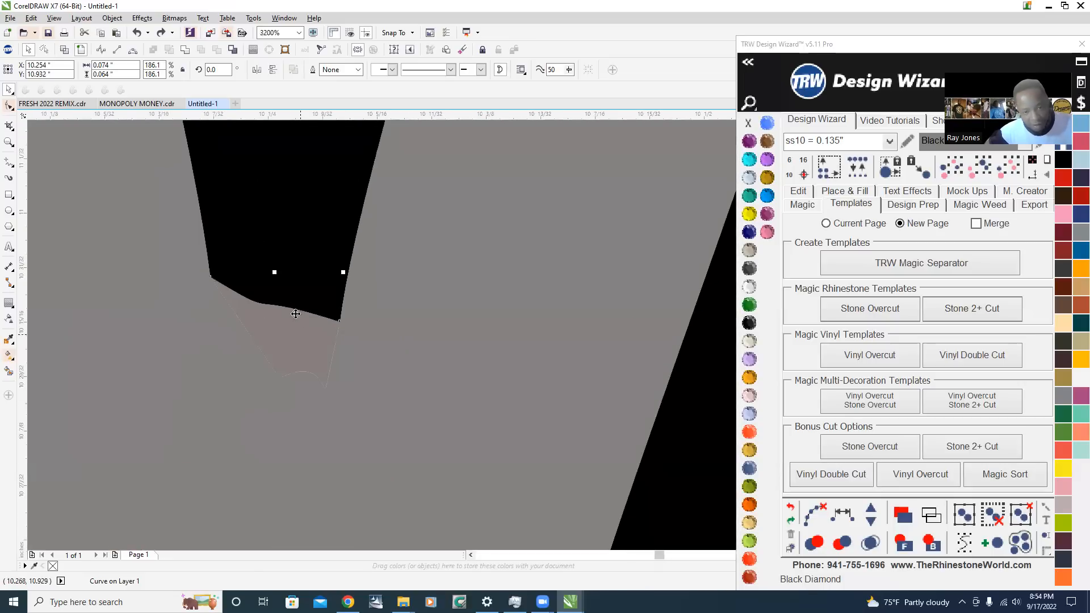
scroll(312, 335, "down", 4)
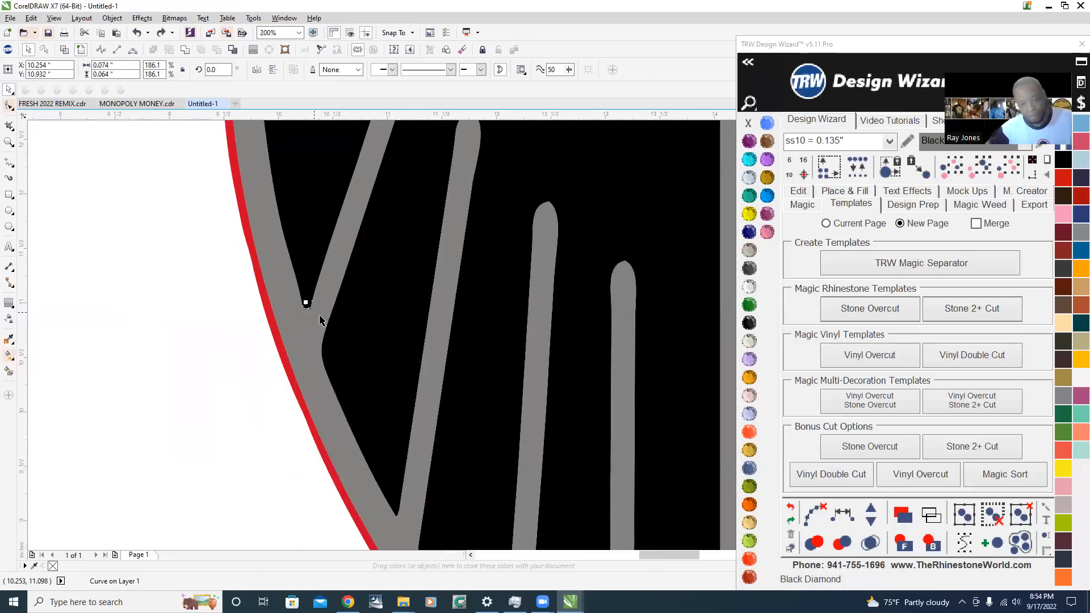
scroll(315, 270, "up", 1)
left_click(268, 296, "shift")
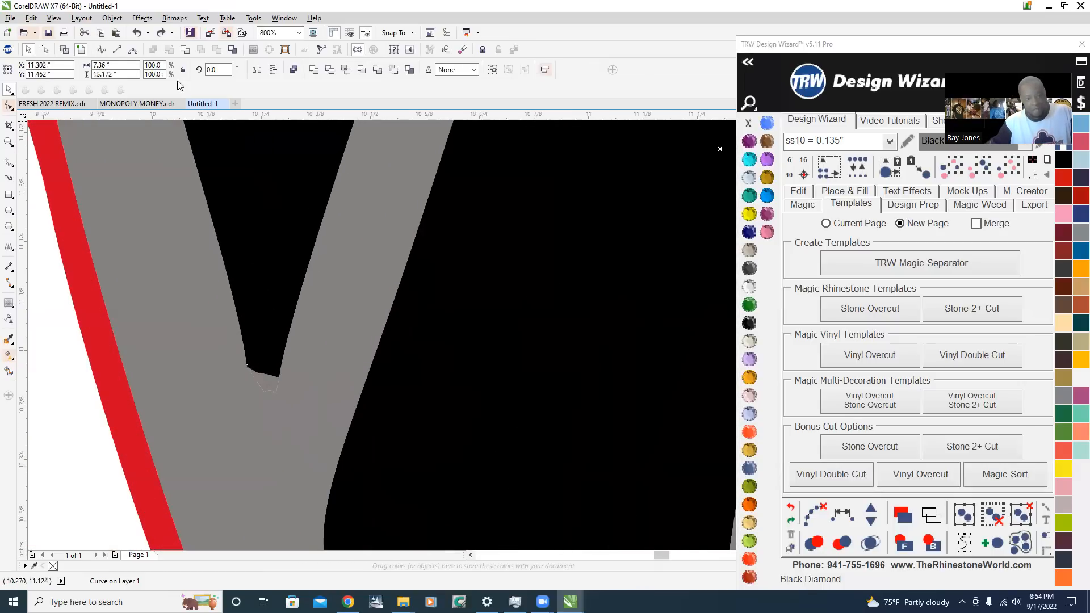
scroll(158, 366, "down", 4)
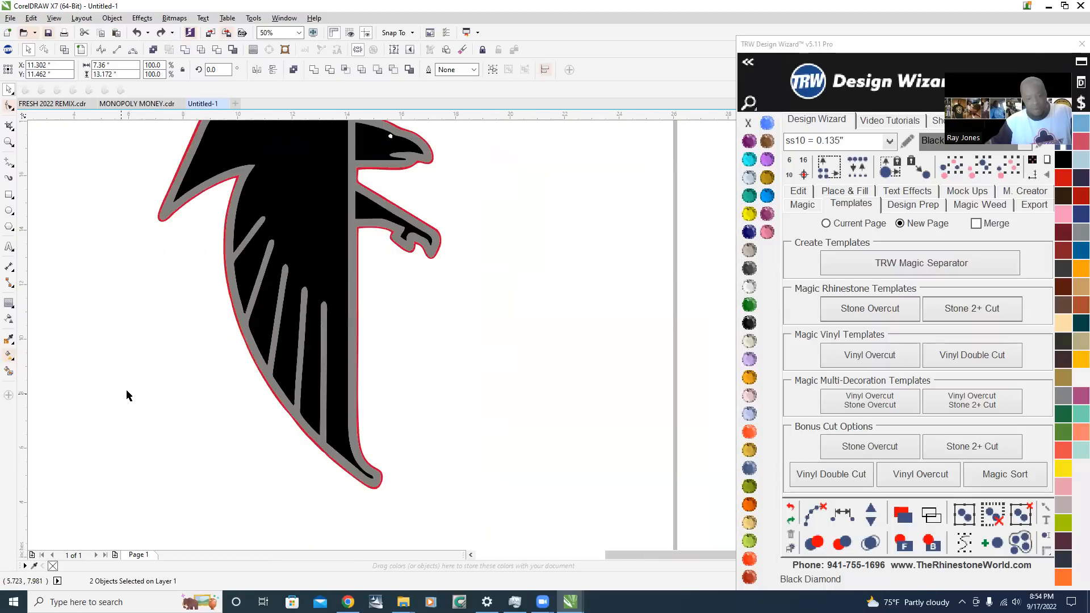
Weld the tiny stray piece at the feather tip to the falcon's black body shape and deselect the result
scroll(226, 292, "up", 4)
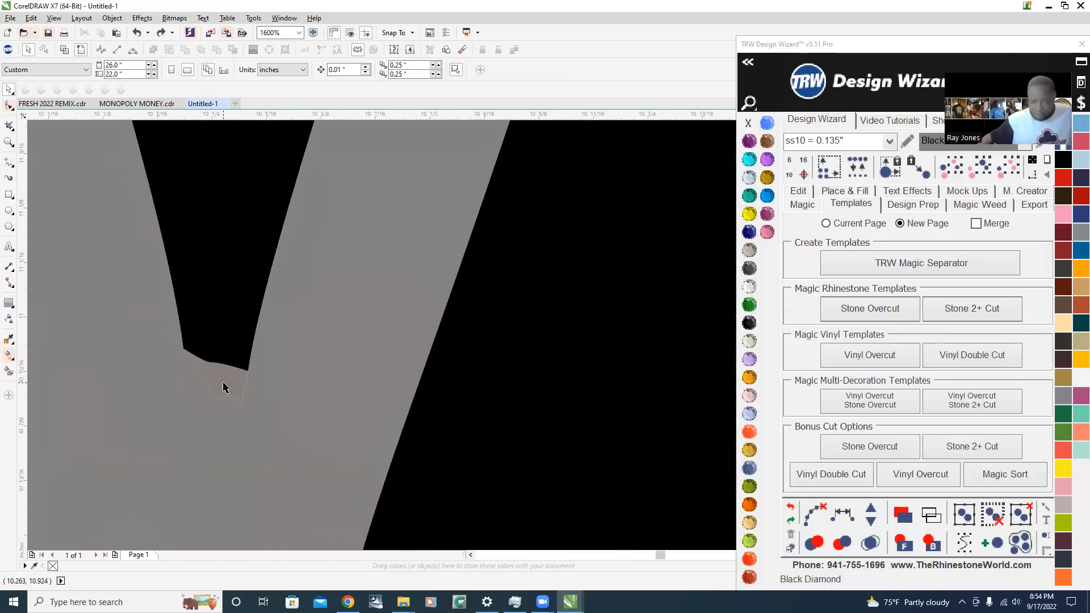
left_click(223, 384)
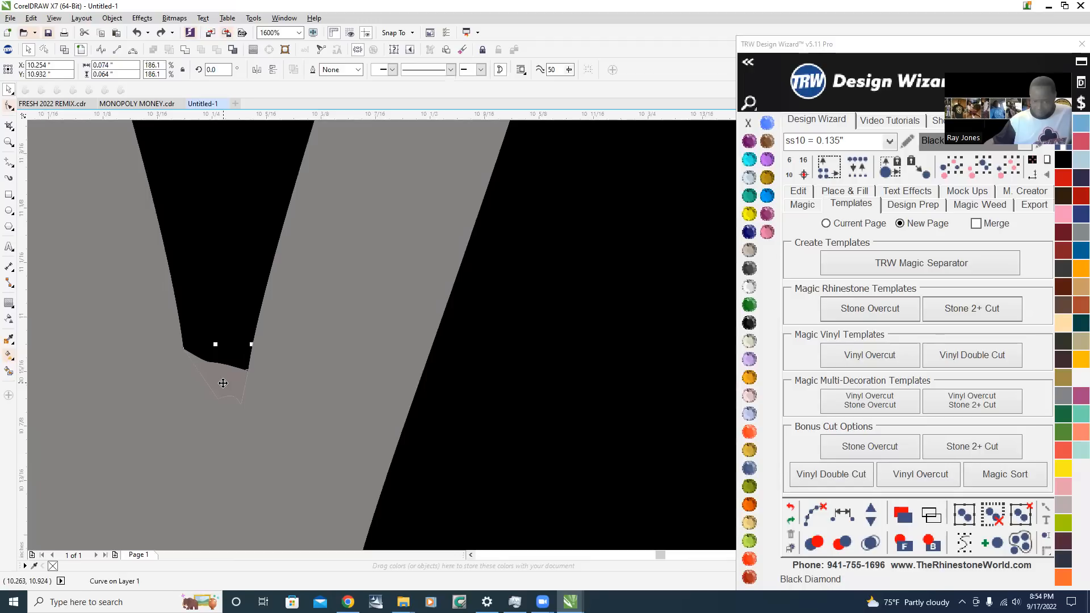
scroll(259, 335, "down", 4)
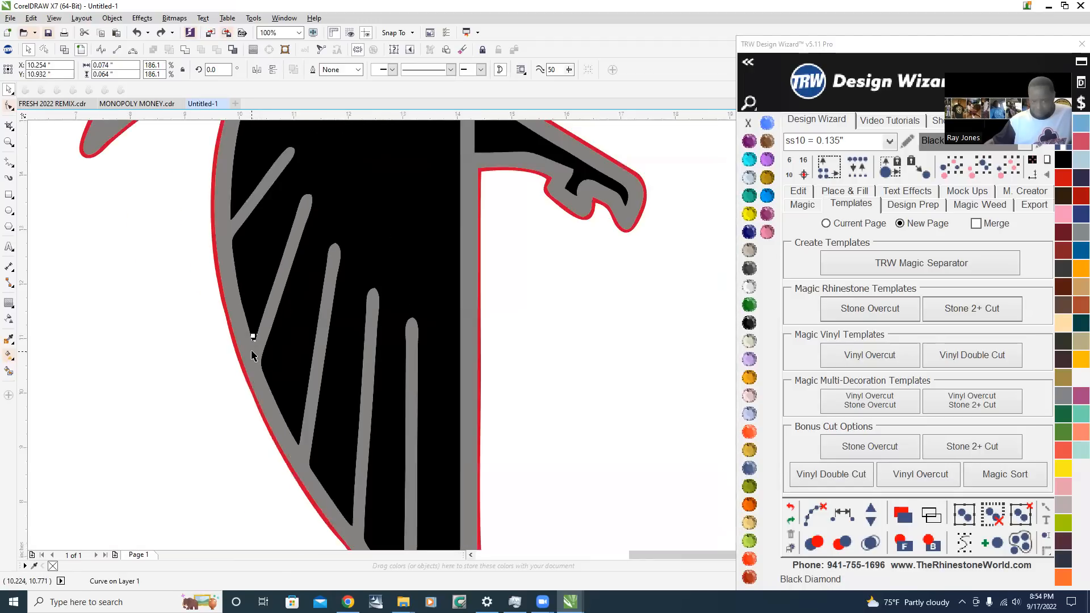
scroll(254, 360, "down", 1)
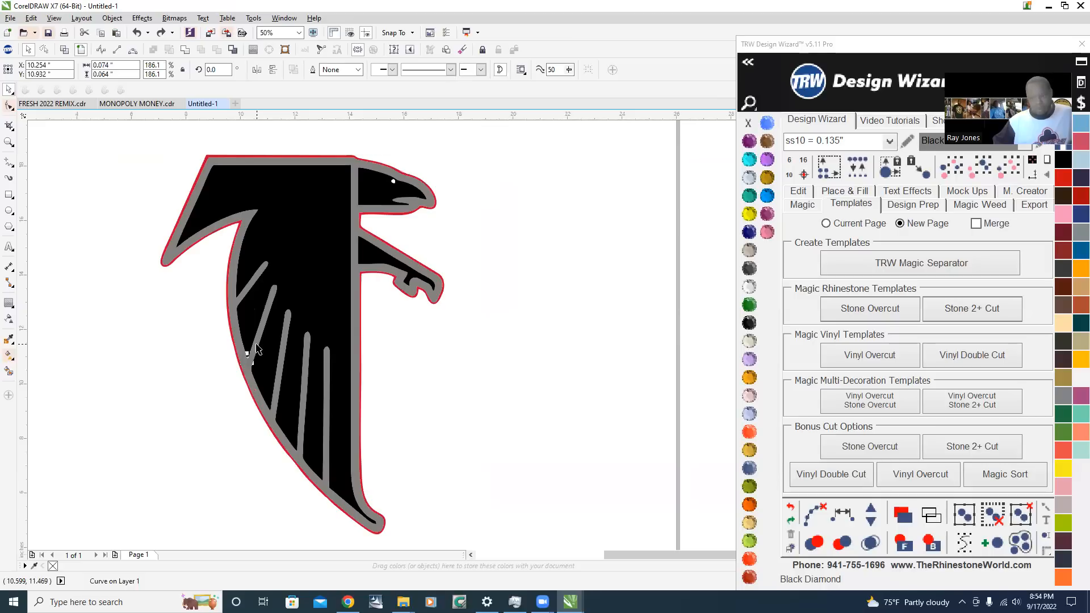
scroll(257, 349, "up", 3)
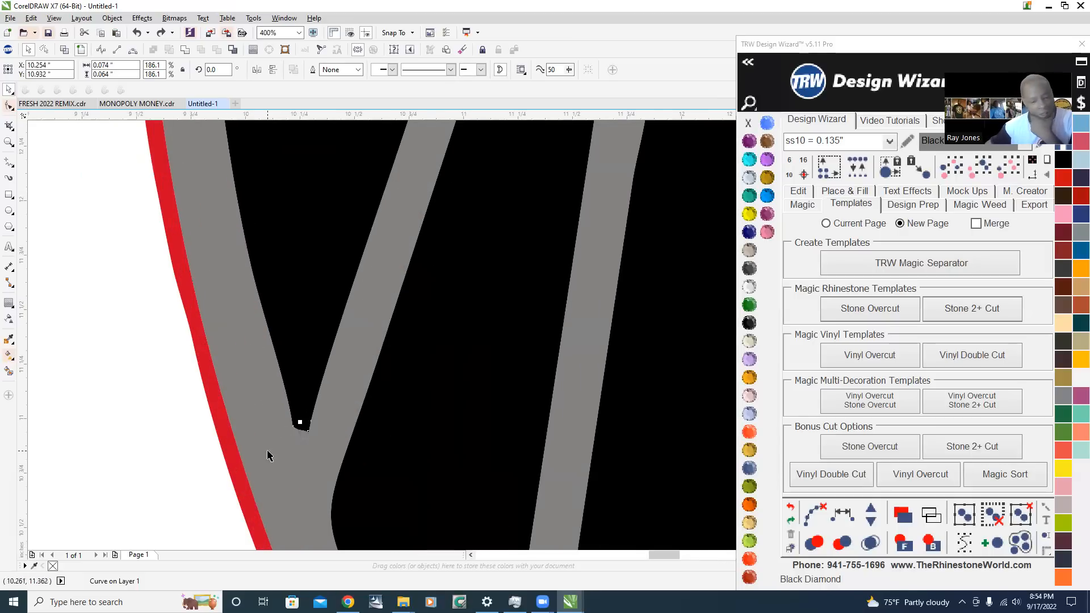
scroll(270, 456, "up", 1)
scroll(341, 417, "up", 2)
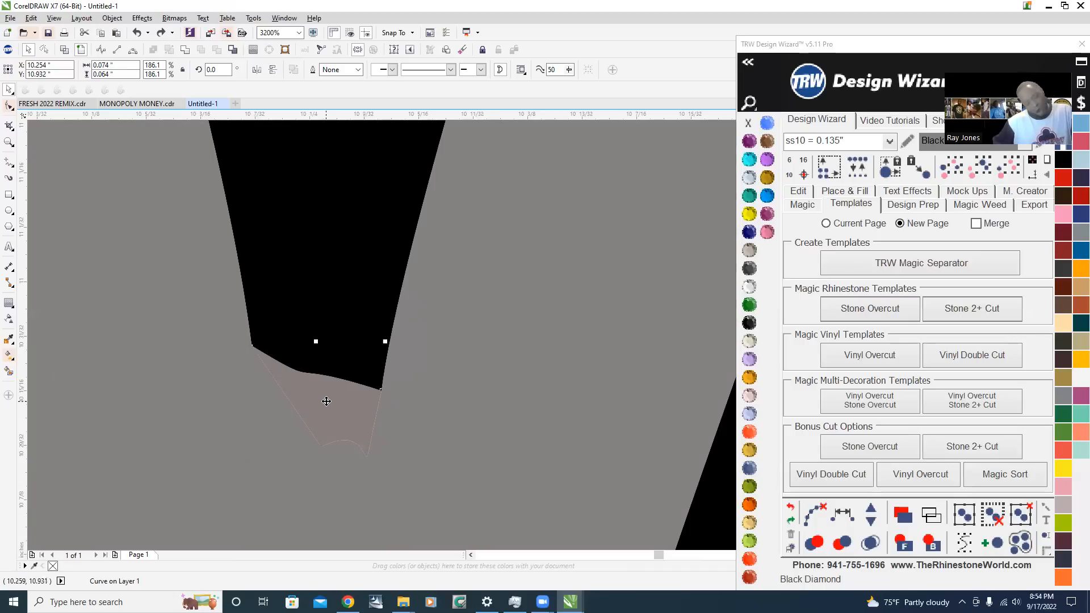
left_click(323, 256, "shift")
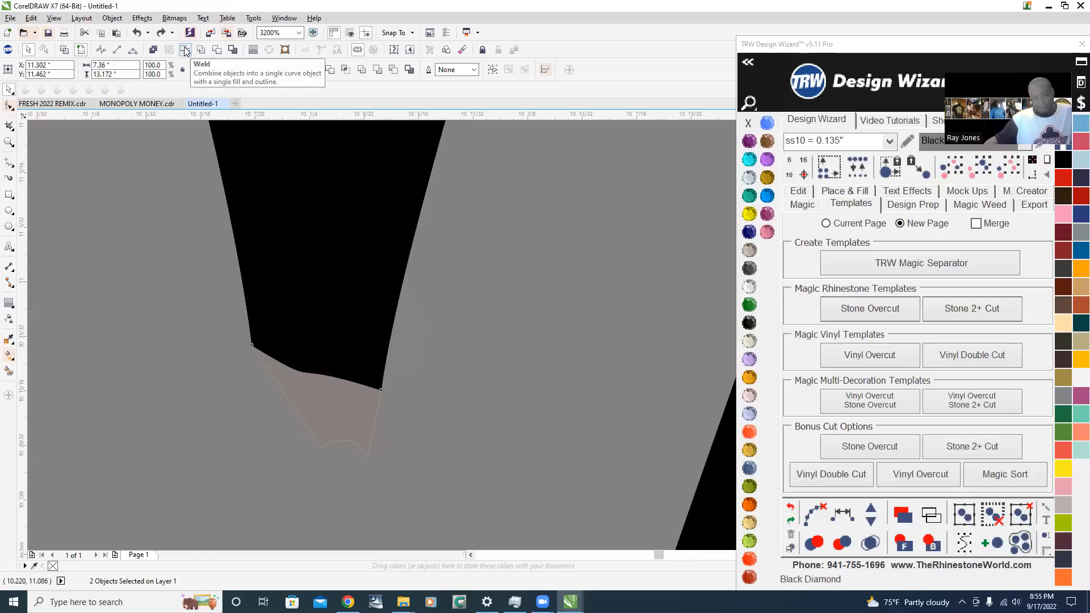
left_click(185, 52)
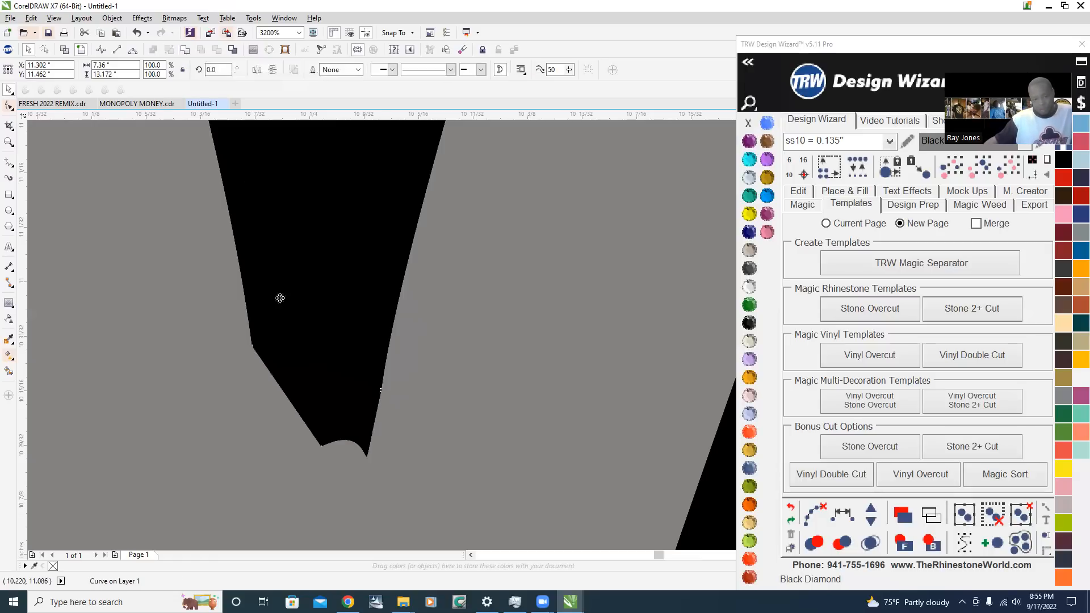
scroll(352, 386, "down", 3)
scroll(356, 386, "down", 2)
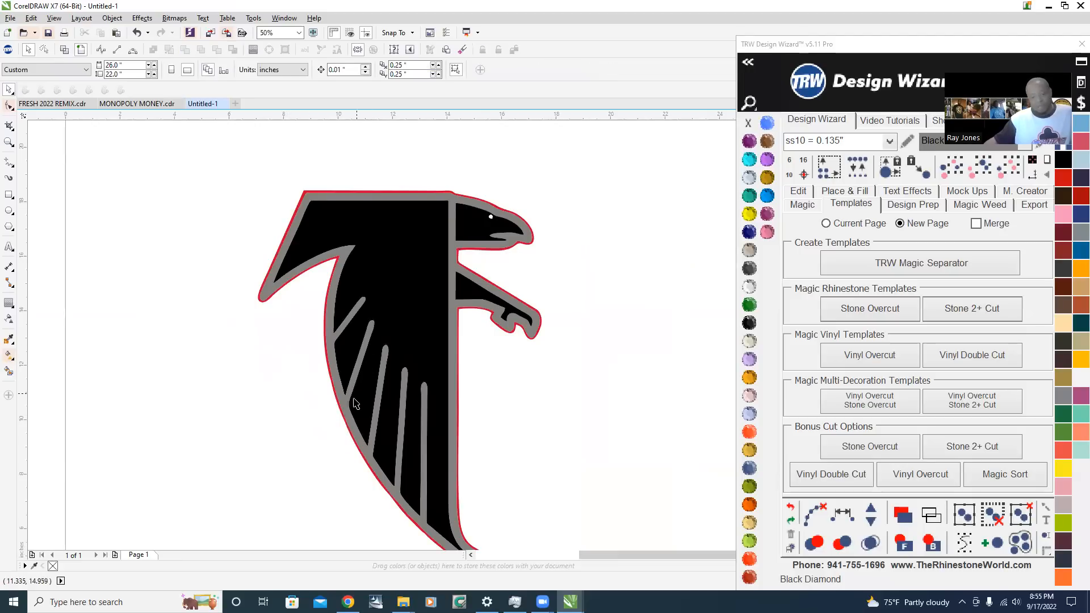
scroll(340, 392, "up", 3)
scroll(313, 390, "down", 5)
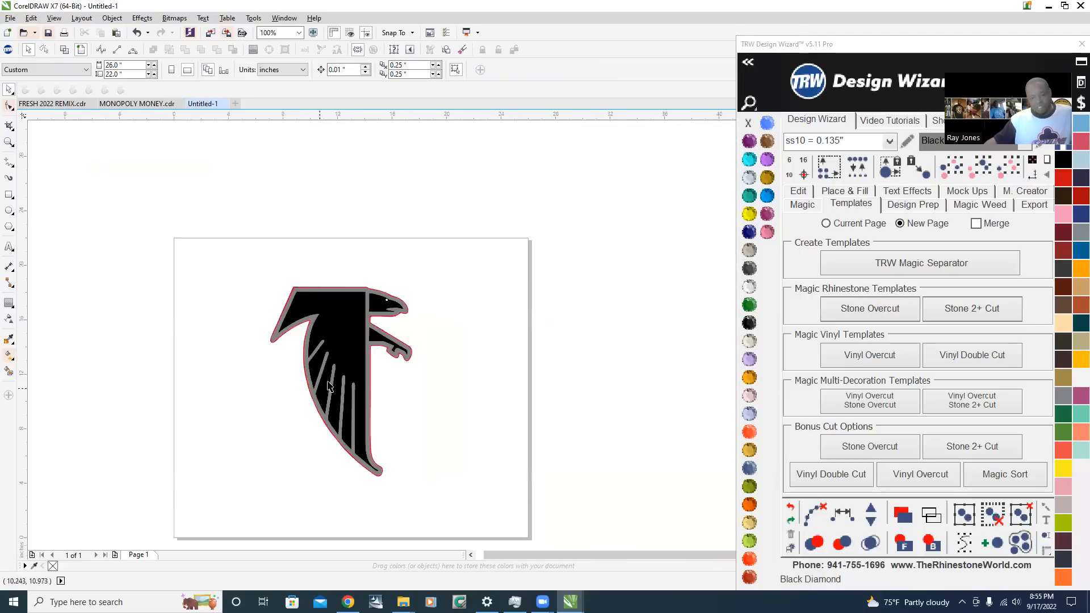
Try moving the black body shape out beside the falcon's wing and undo the move
left_click_drag(264, 338, 150, 356)
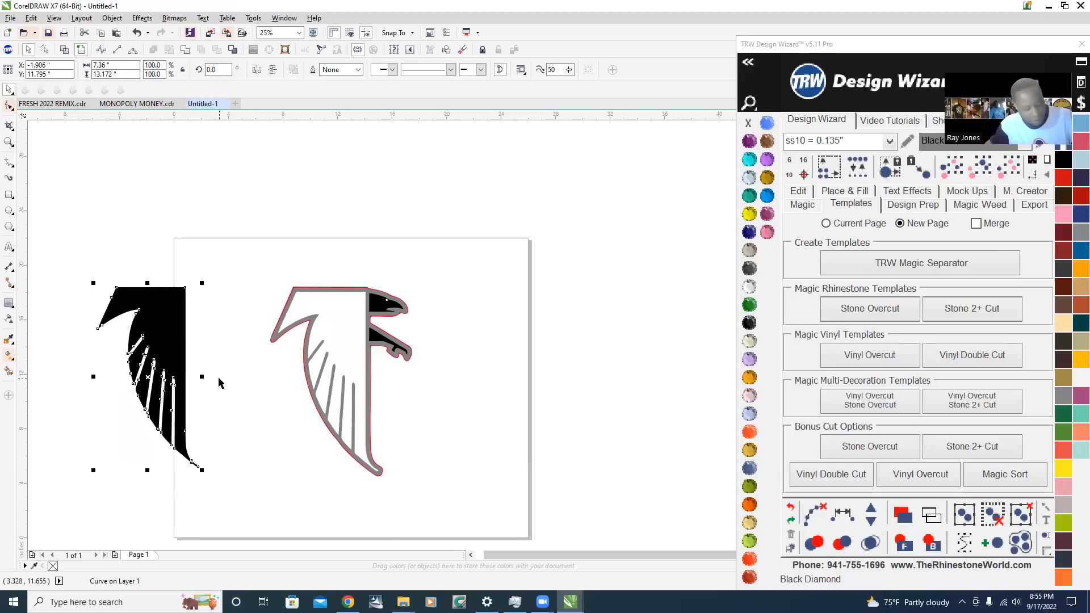
key("ctrl+z")
Select the black claw, head and body shapes together and weld them into one object
scroll(377, 345, "up", 2)
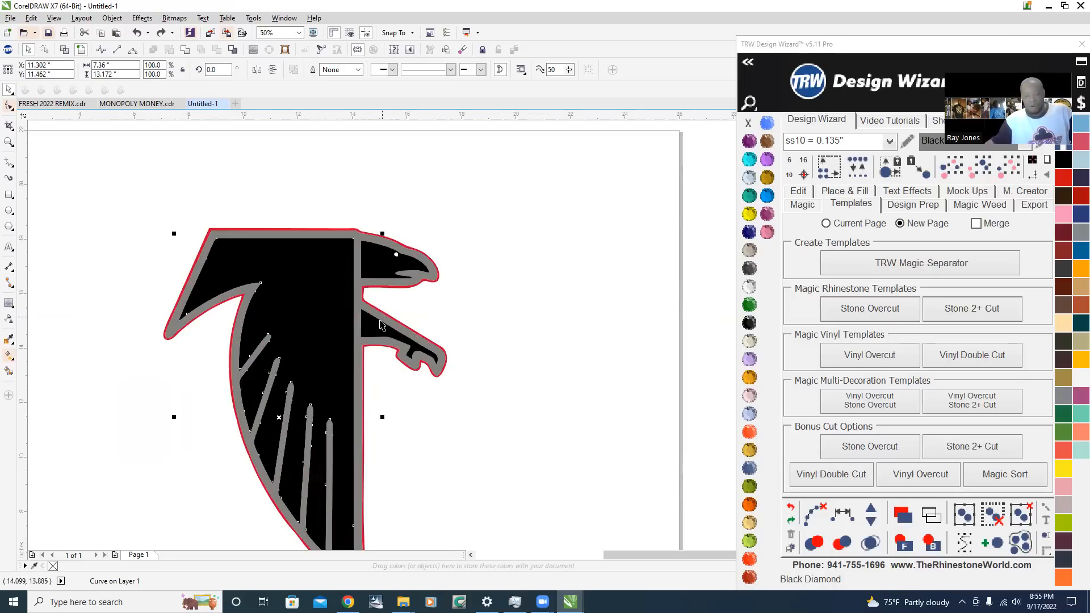
left_click(372, 324)
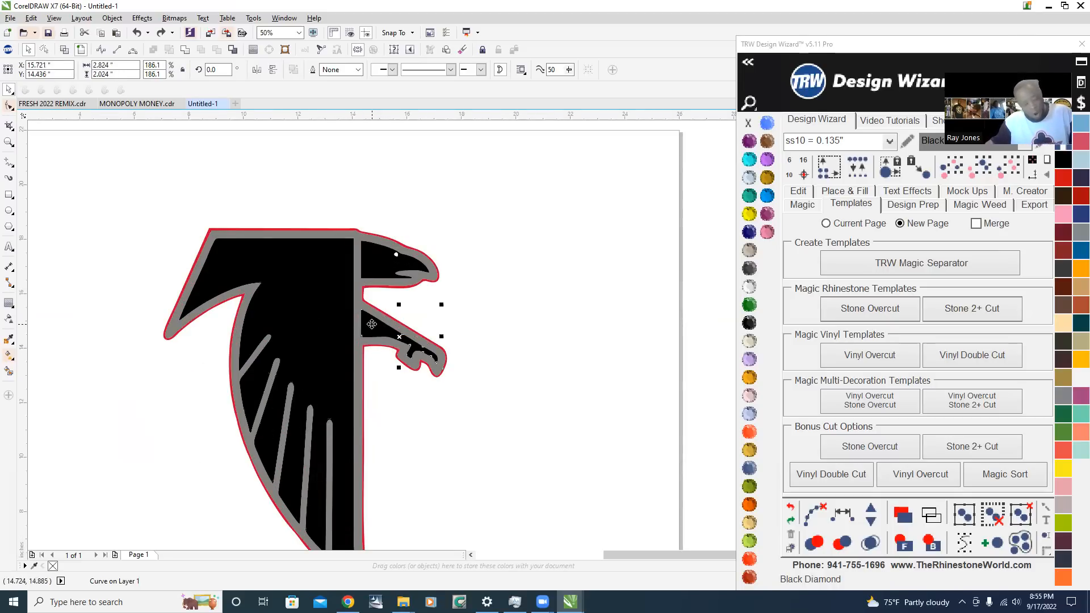
left_click(382, 261, "shift")
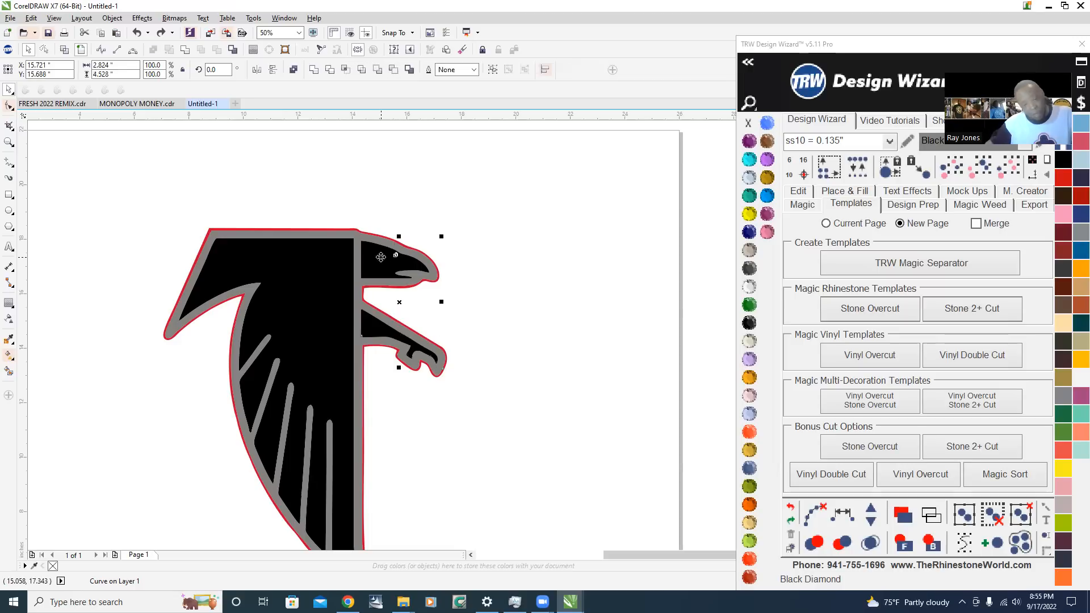
left_click(327, 270, "shift")
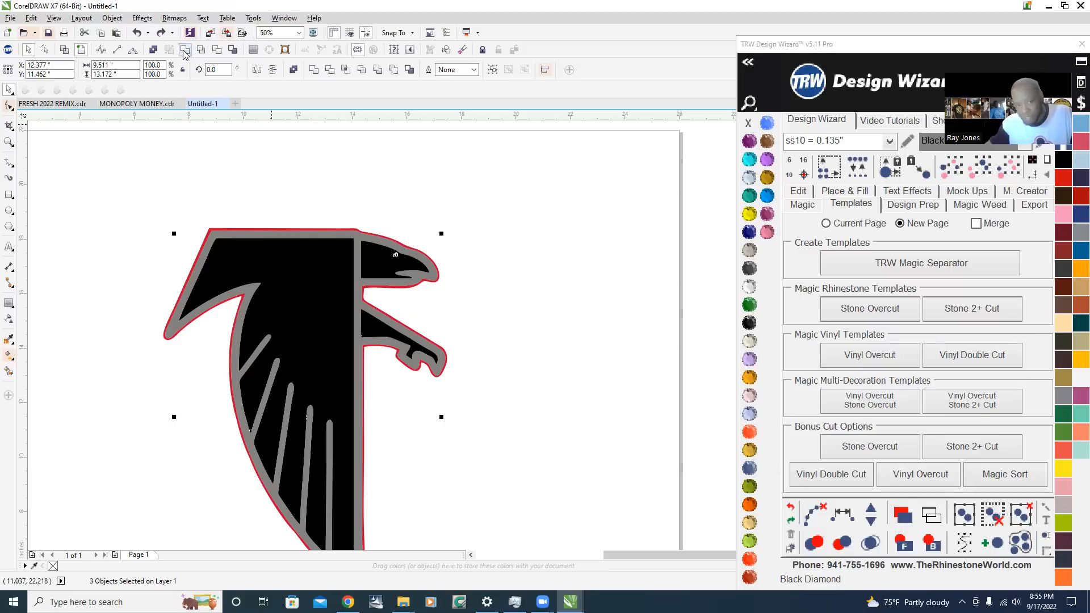
scroll(255, 188, "down", 2)
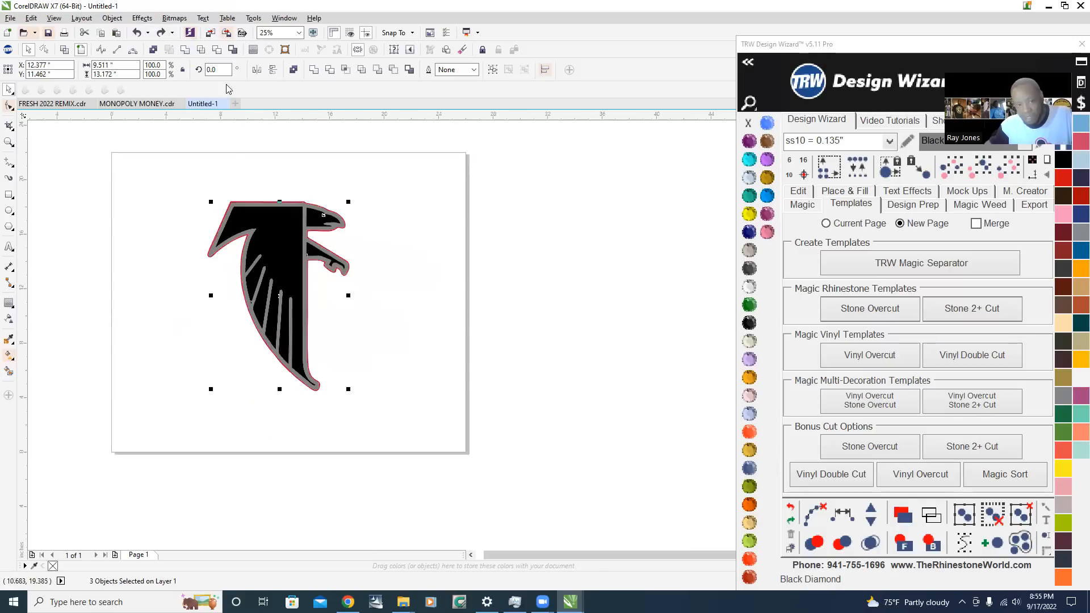
left_click(185, 53)
Try moving the welded black artwork about 12.5 inches to the right, undo the move and deselect
left_click_drag(278, 236, 452, 235)
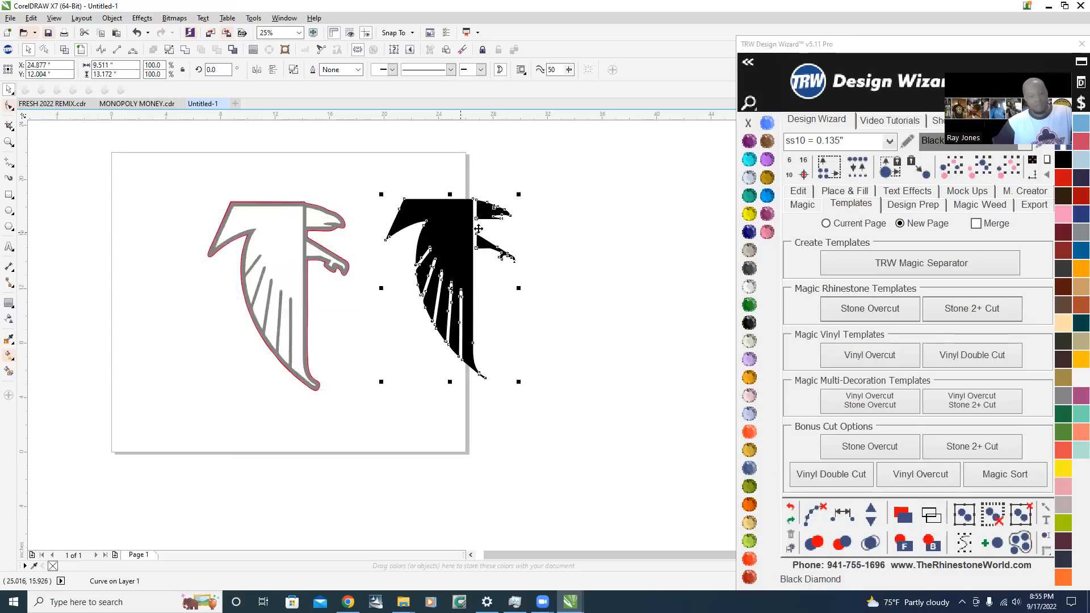
key("ctrl+z")
left_click(313, 176)
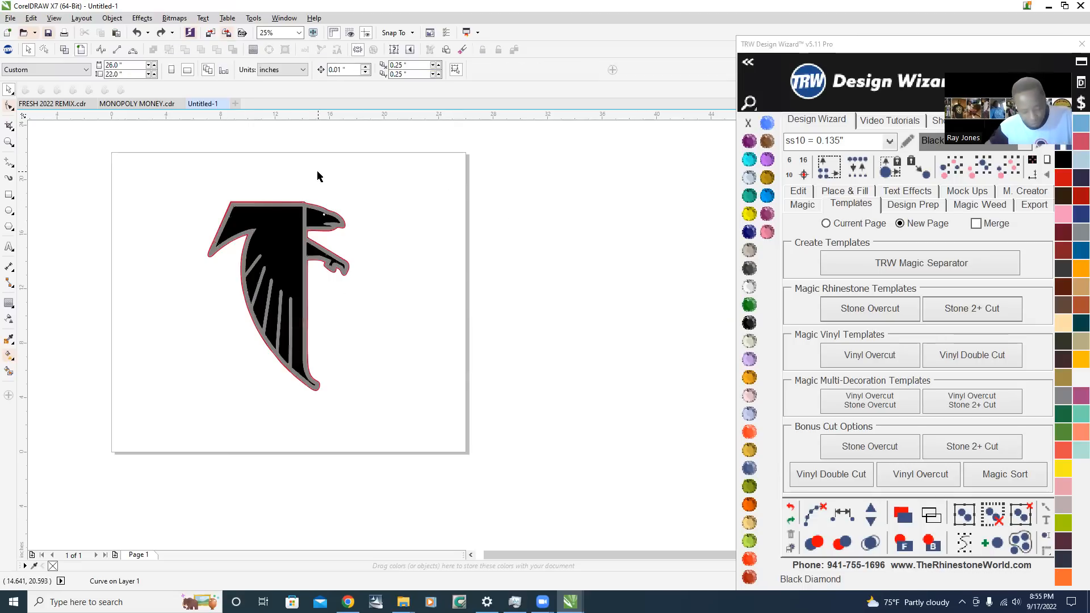
Try moving the black artwork down and to the left of the falcon, inspect the exposed gray outline, then undo the move and deselect
scroll(321, 208, "up", 2)
scroll(311, 215, "down", 1)
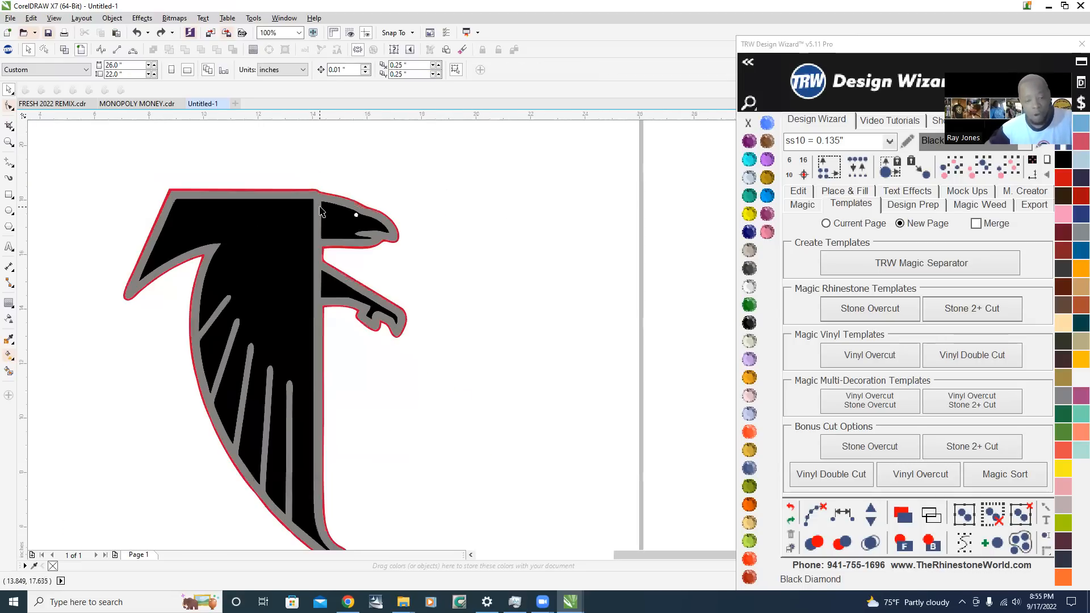
scroll(350, 291, "up", 1)
scroll(348, 239, "down", 1)
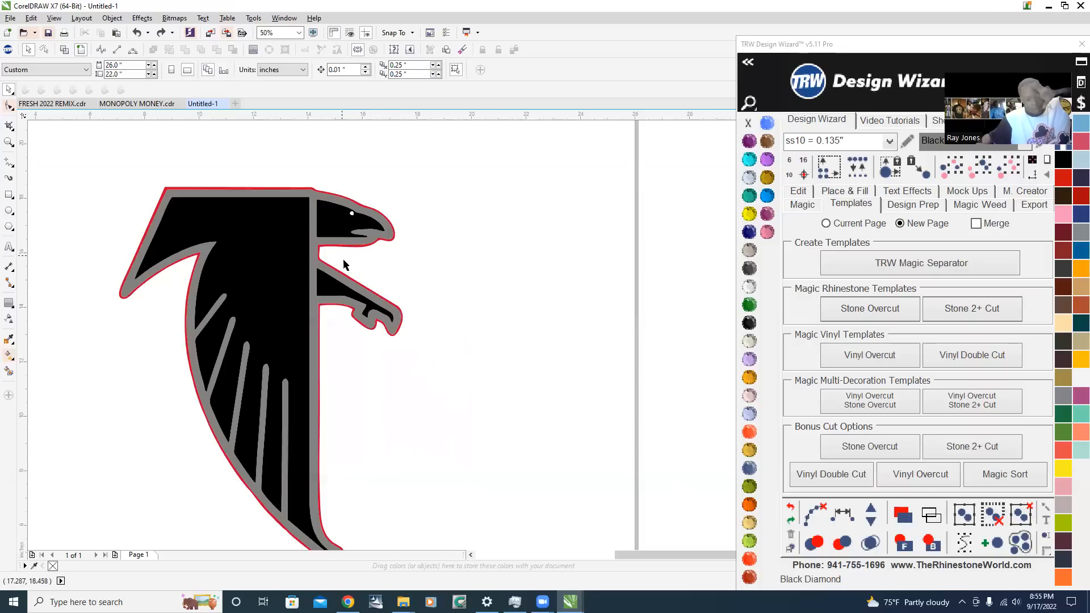
scroll(348, 256, "down", 1)
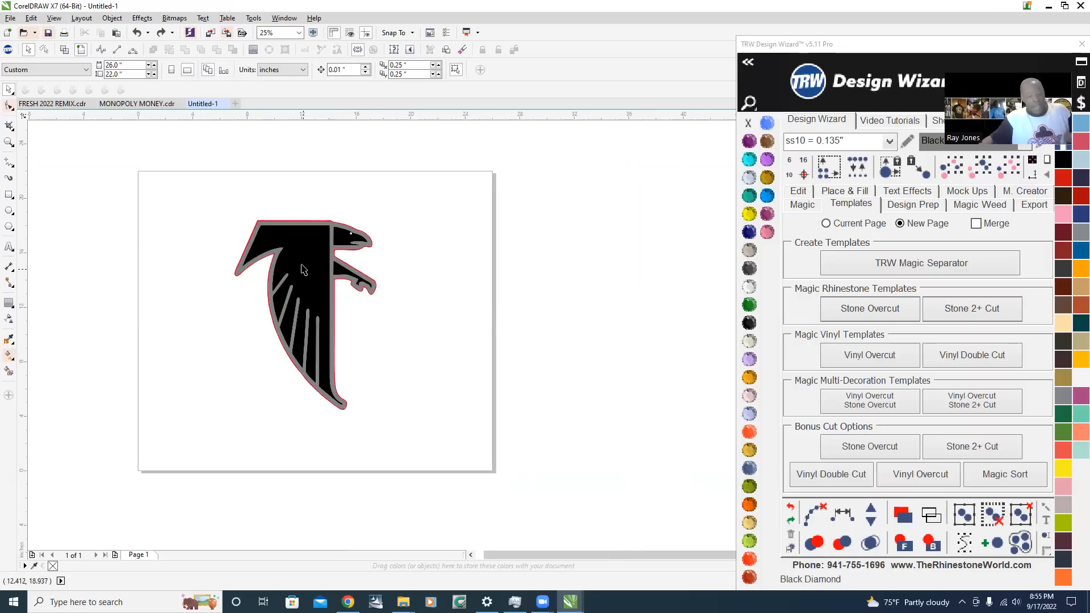
left_click_drag(316, 262, 185, 316)
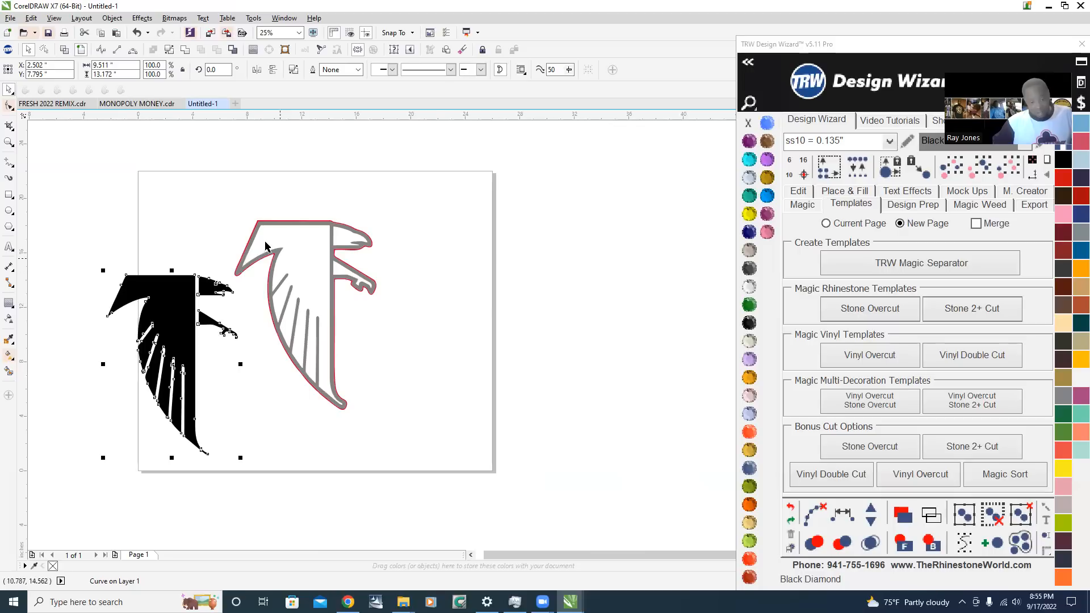
scroll(315, 267, "up", 3)
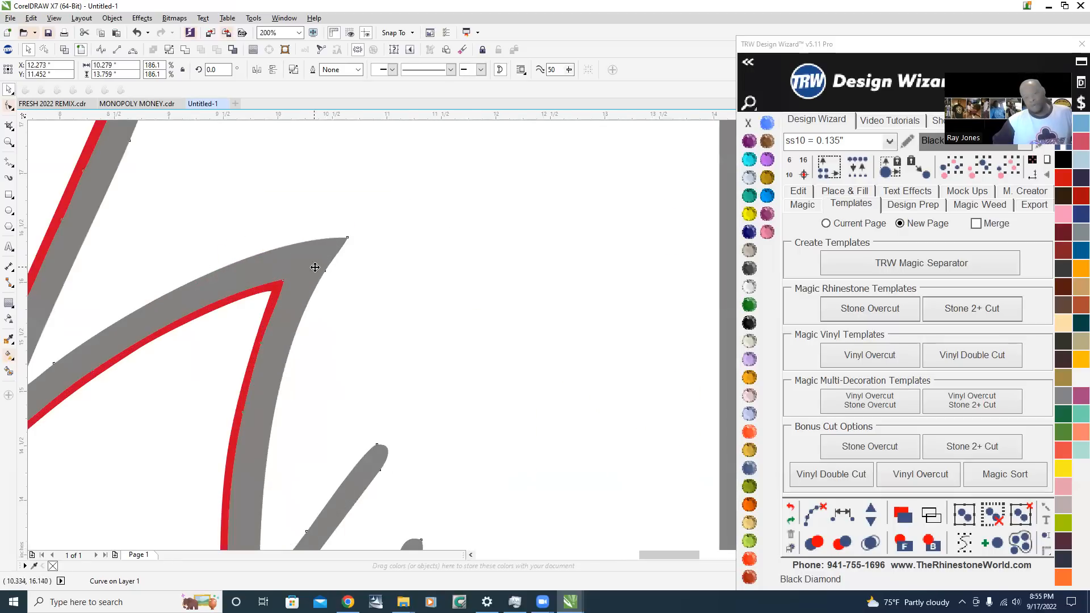
scroll(315, 267, "down", 2)
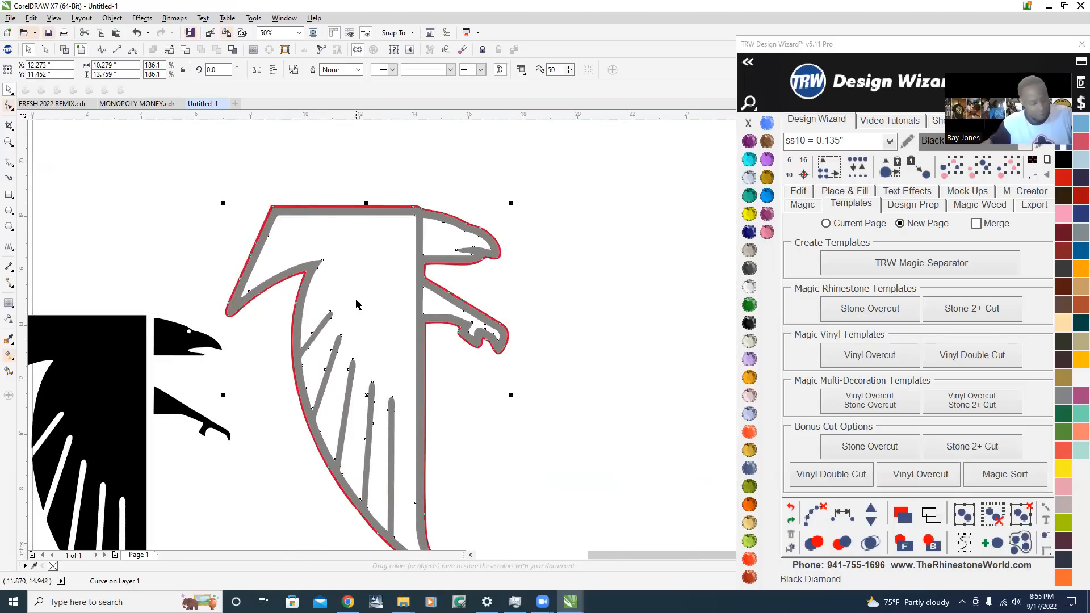
key("ctrl+z")
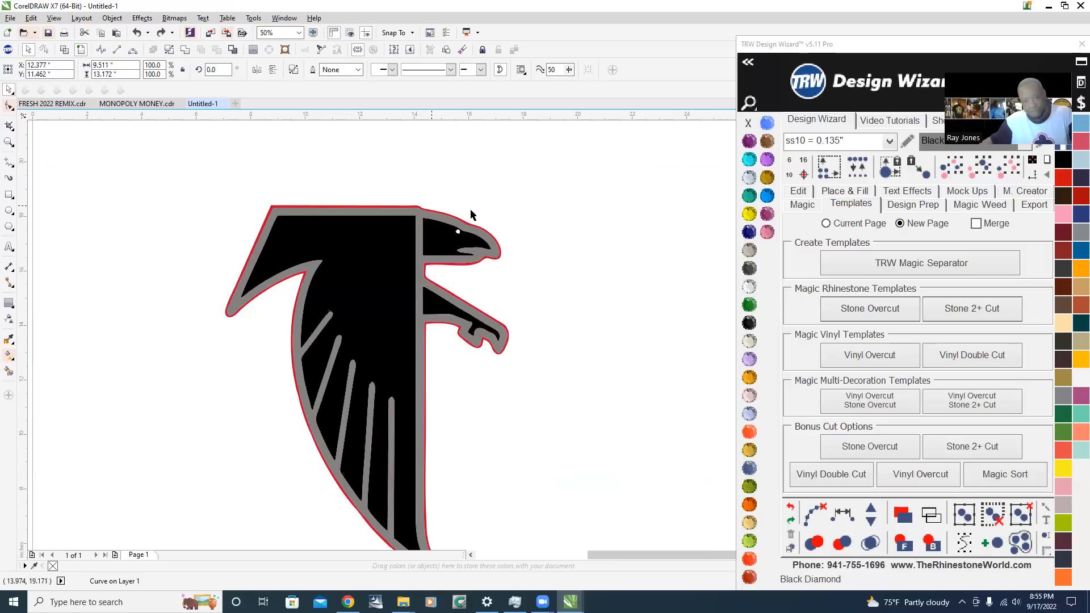
left_click(470, 211)
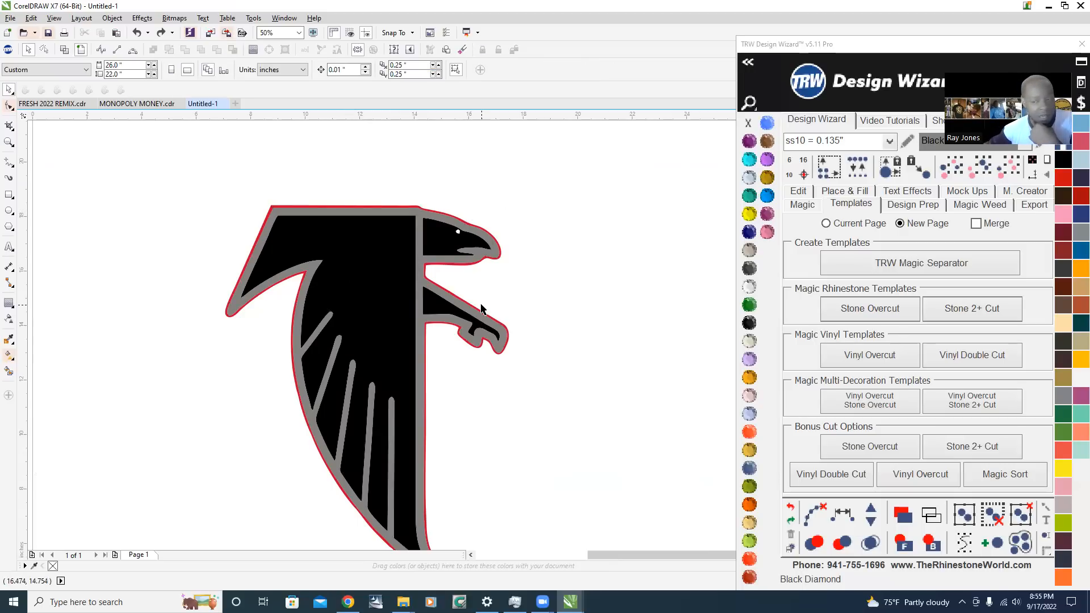
Select the gray outline shape and move the TRW Design Wizard window closer to the artwork
scroll(436, 288, "up", 1)
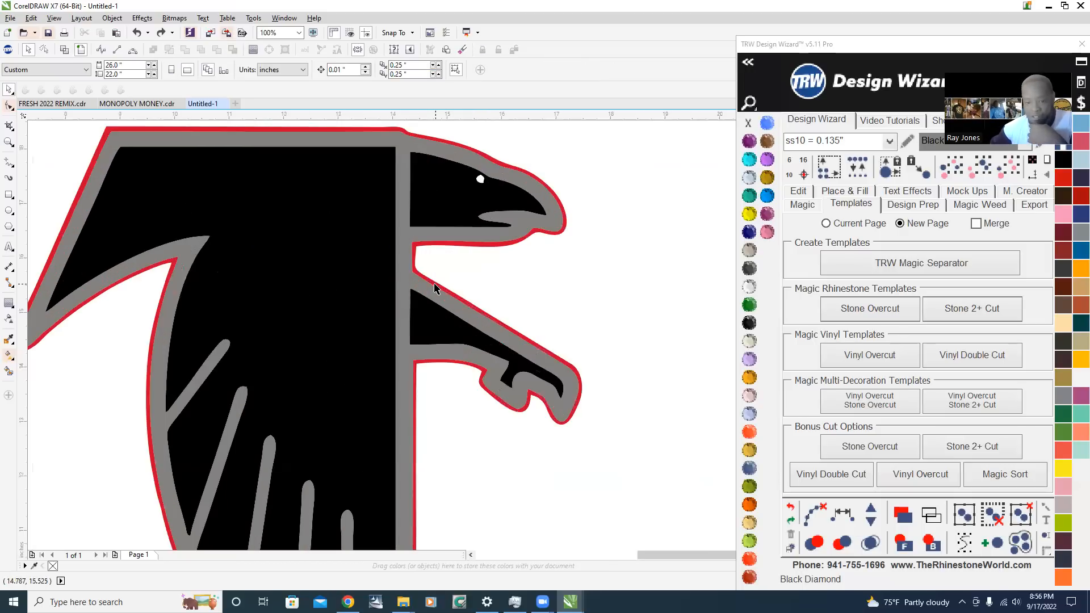
scroll(372, 273, "down", 1)
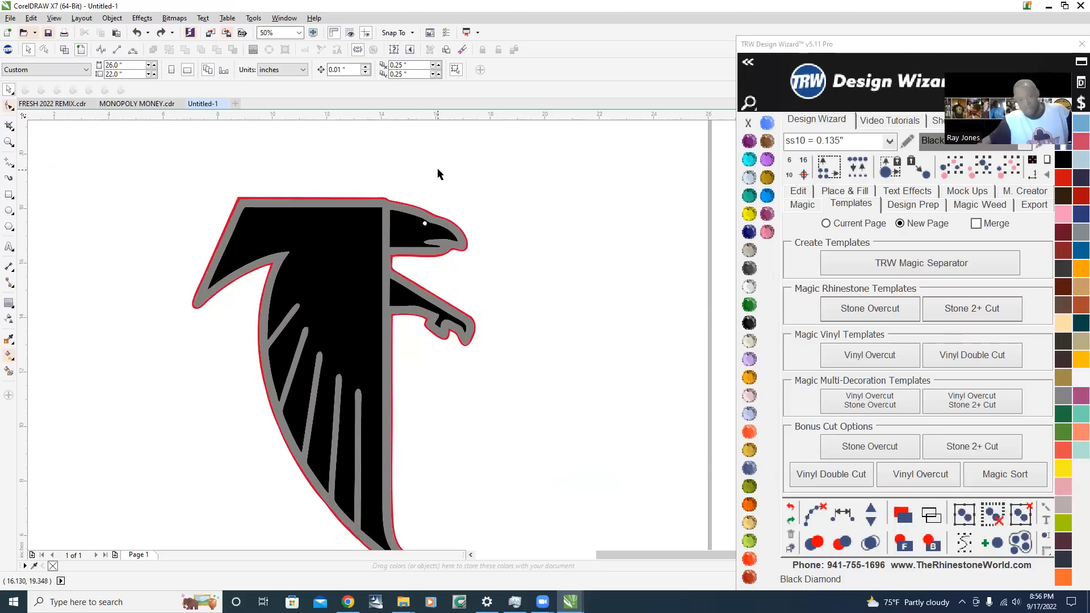
left_click(389, 256)
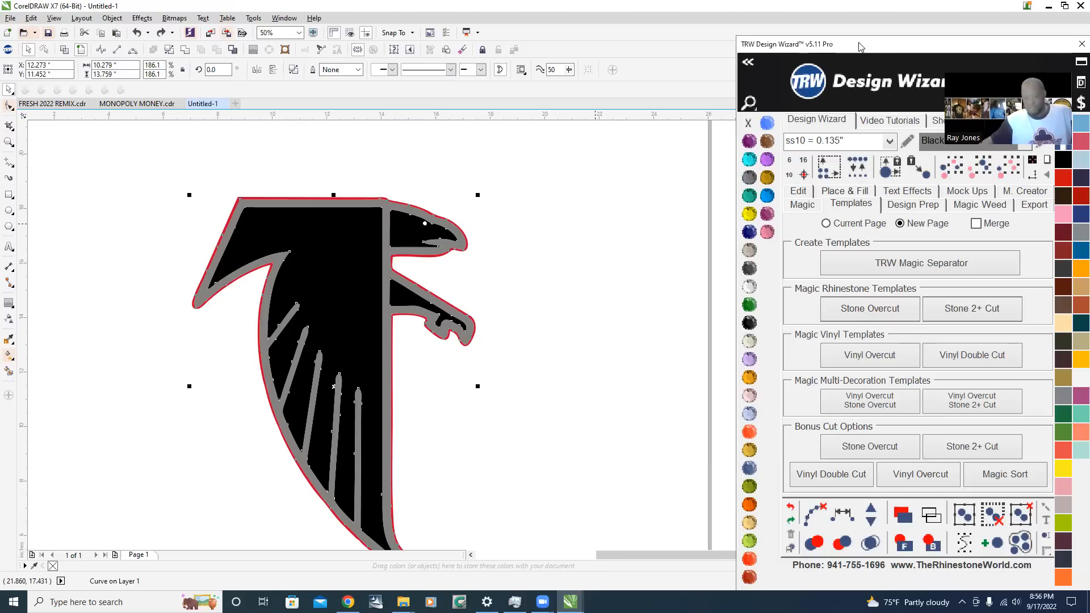
left_click_drag(860, 45, 670, 16)
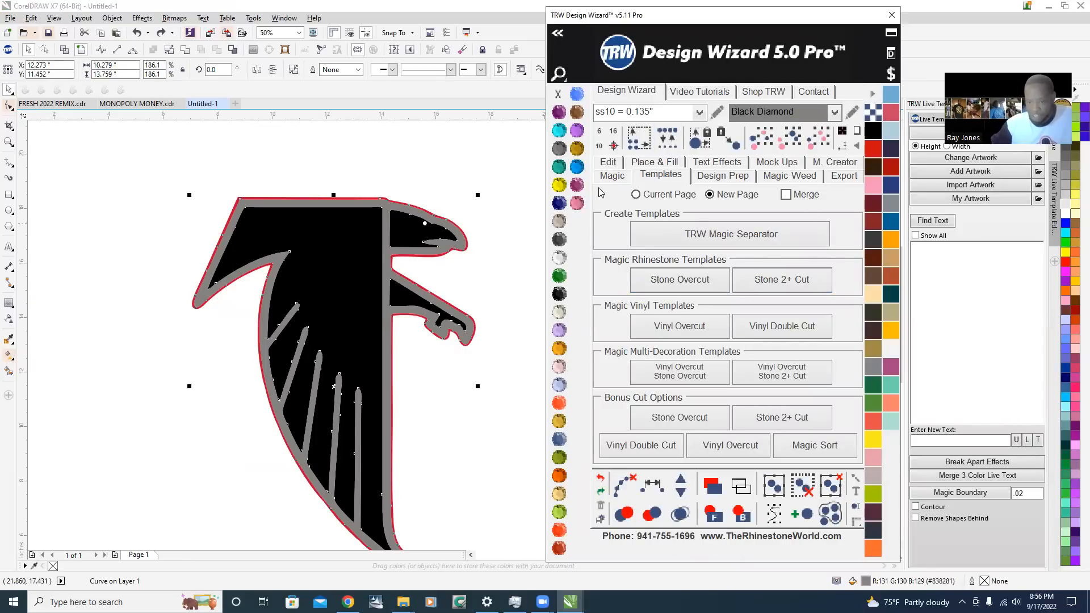
Set the stone position in the Design Wizard's Place & Fill settings to Inside
left_click(664, 164)
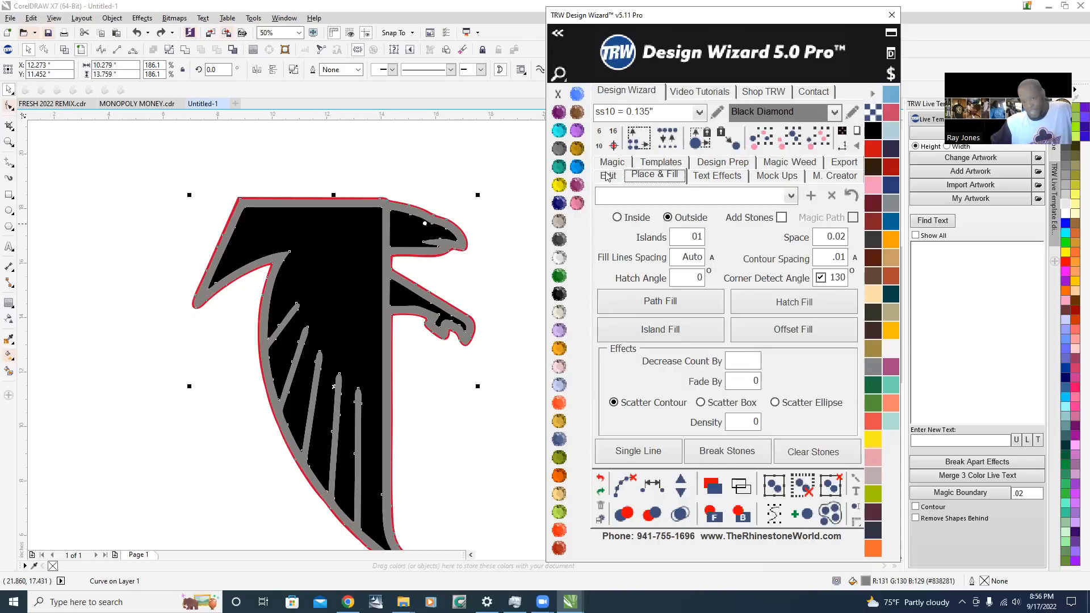
left_click(606, 177)
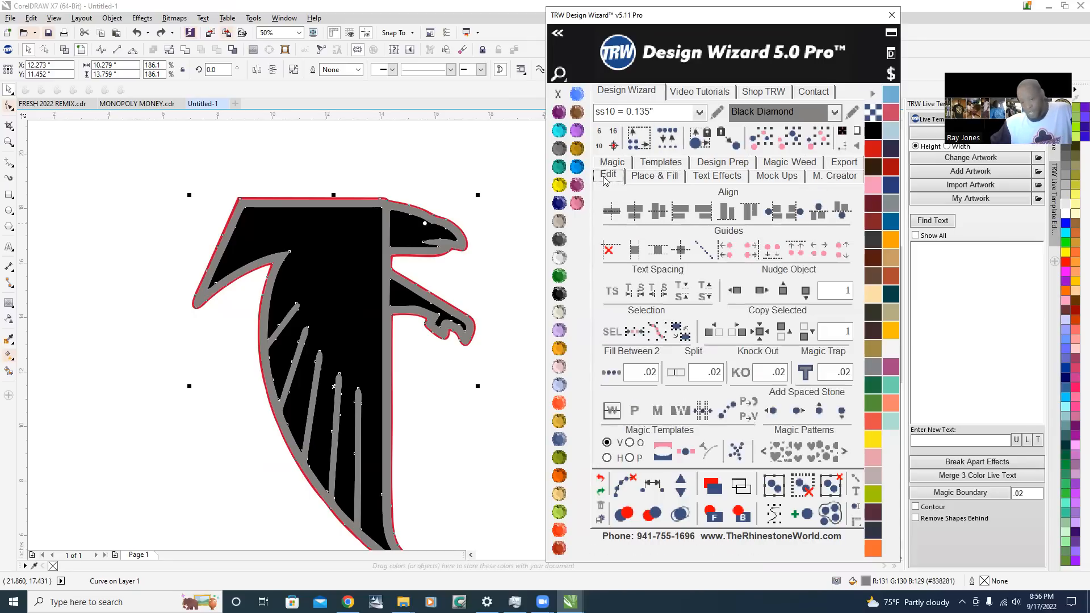
left_click(660, 163)
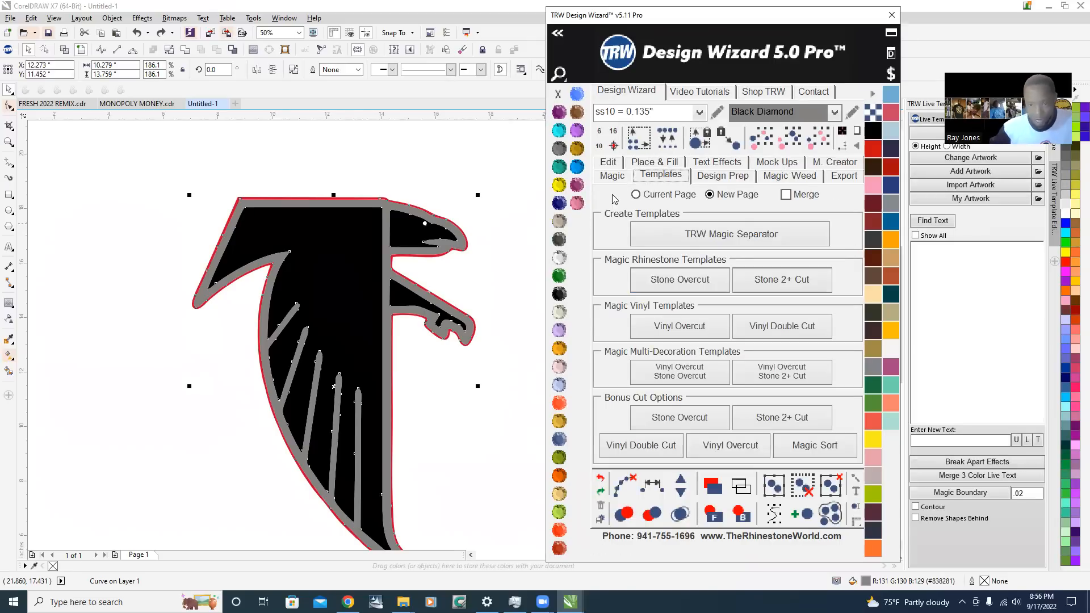
left_click(657, 165)
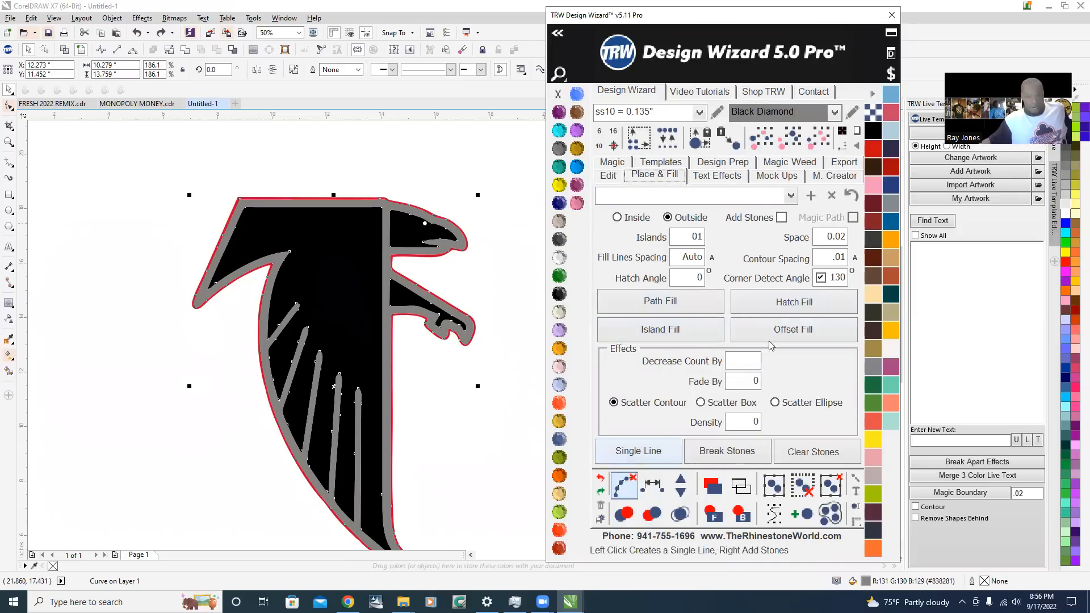
left_click(617, 218)
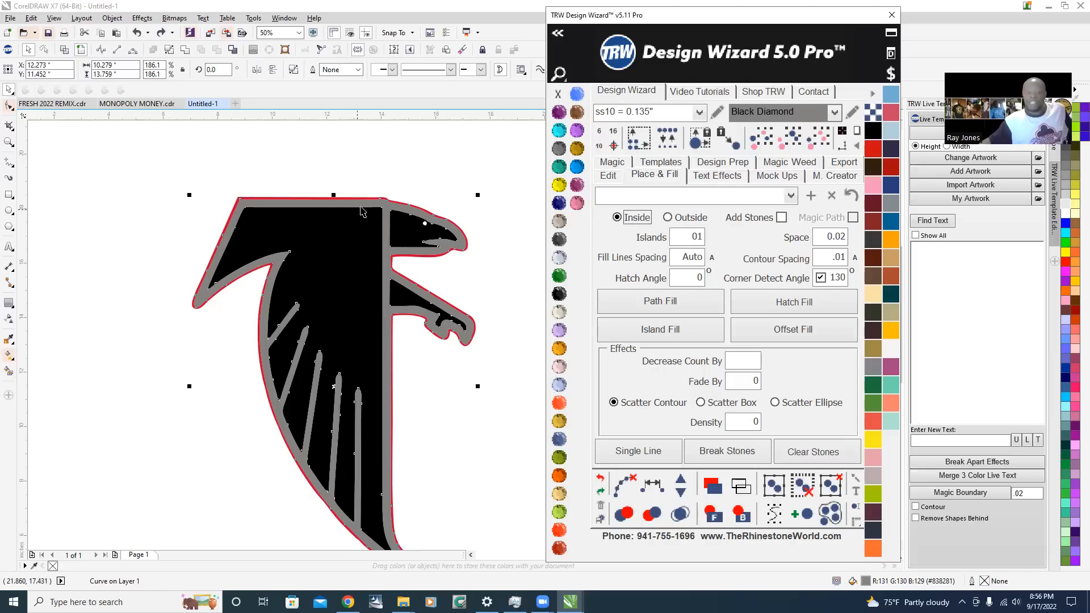
Reselect the falcon's gray outline shape and enable the Add Stones option
left_click(395, 177)
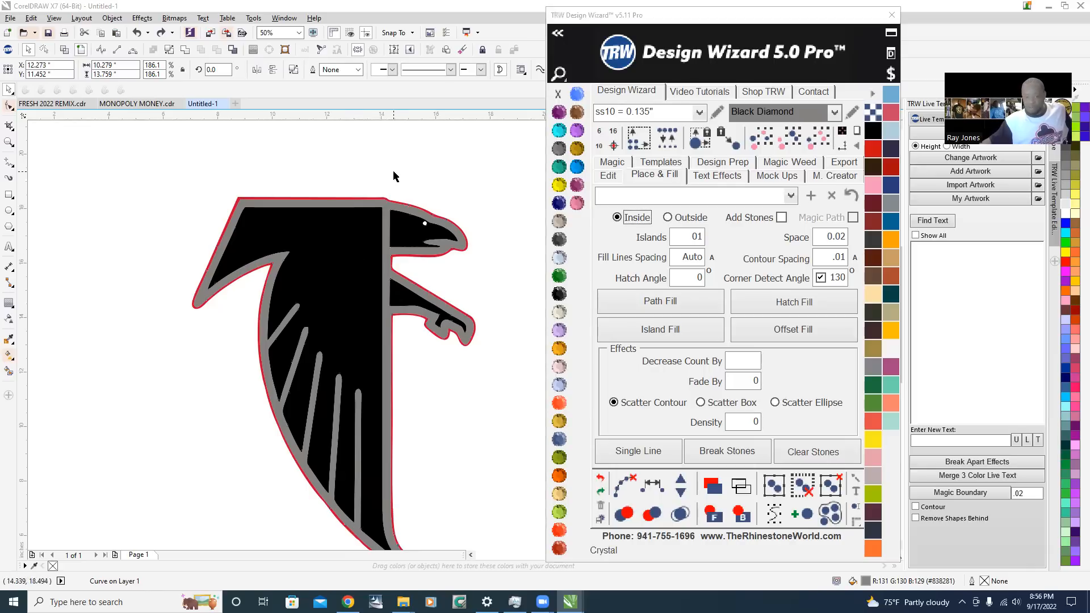
left_click(384, 257)
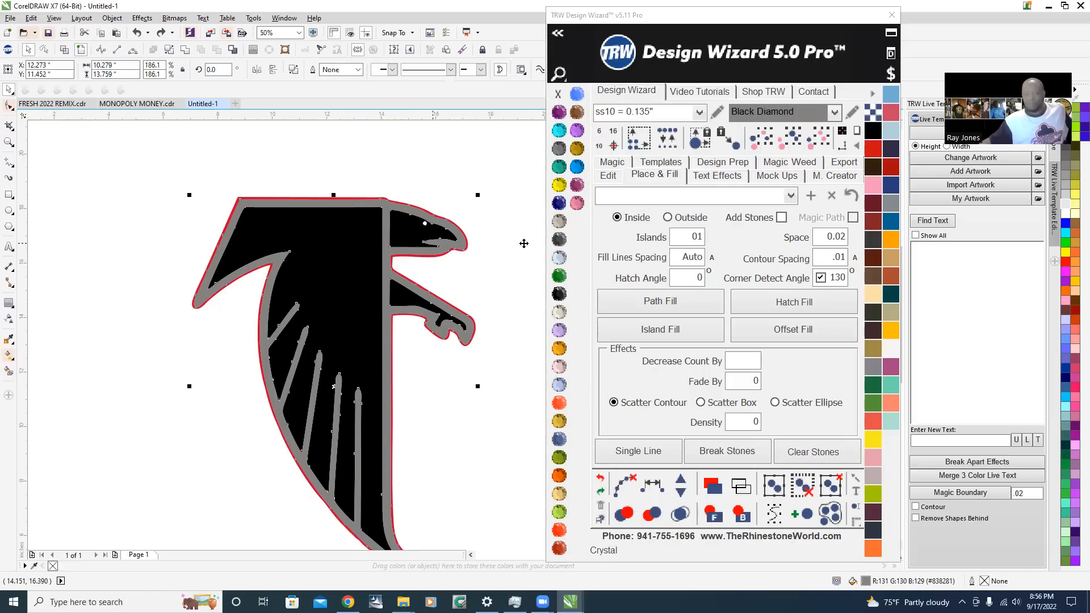
left_click(782, 219)
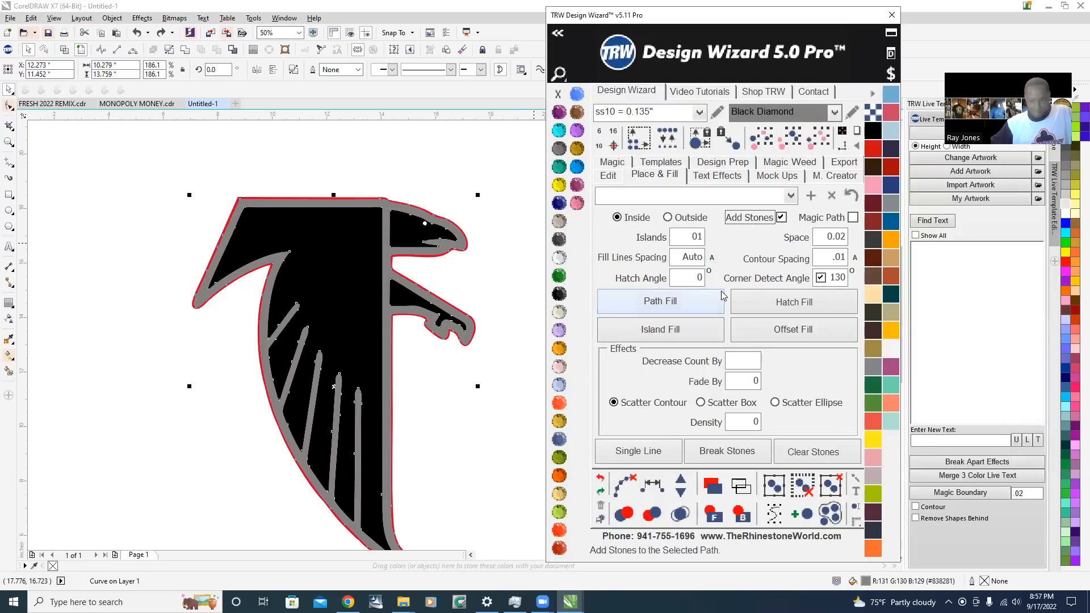
Set the contour spacing to .075, deselect the gray outline and save the Design Wizard settings
left_click(824, 260)
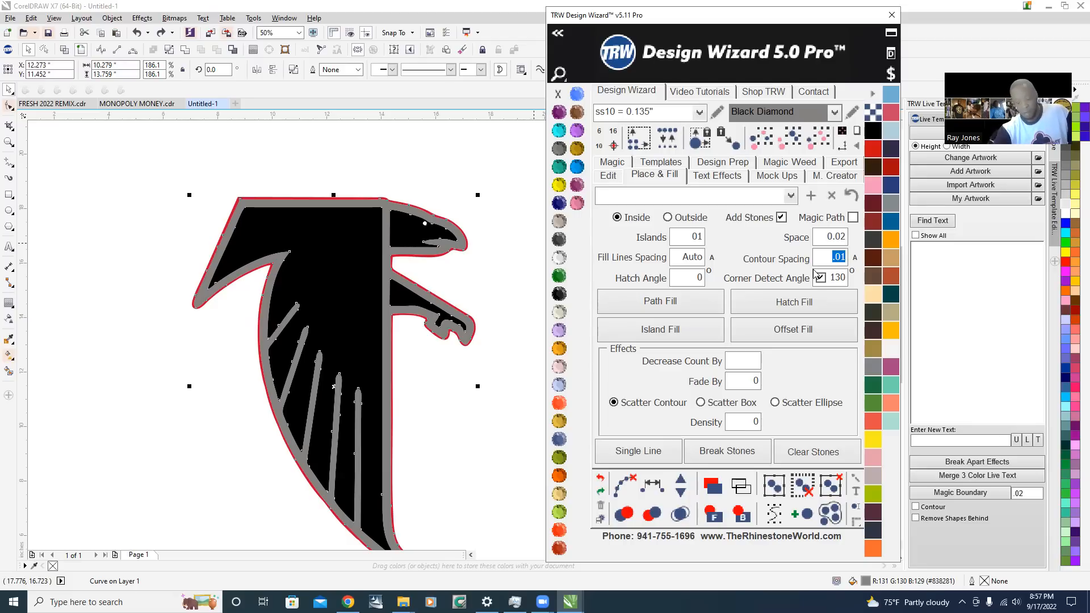
type(".")
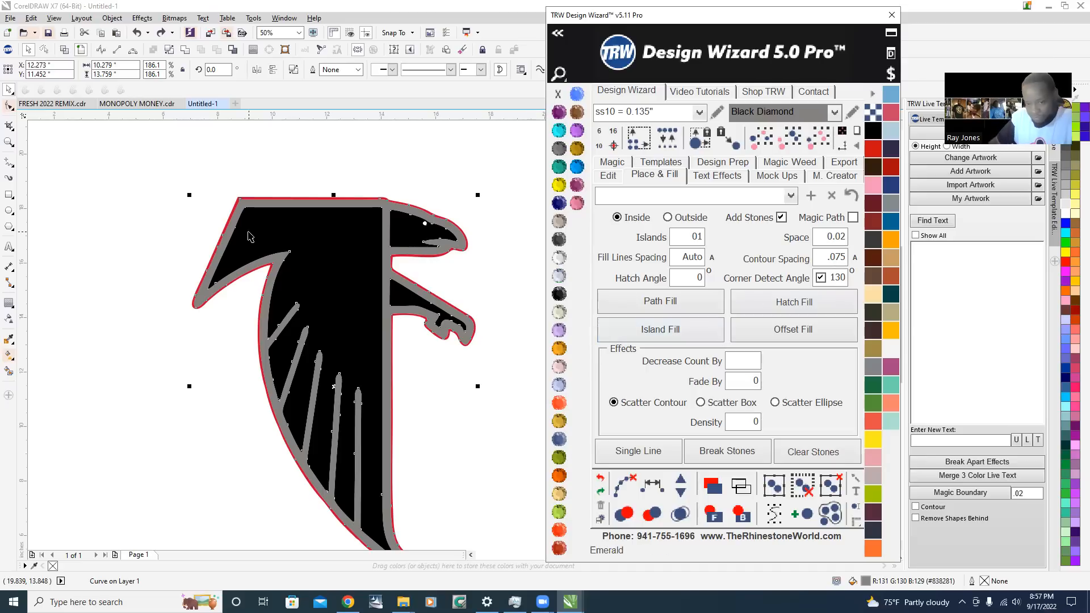
left_click(400, 168)
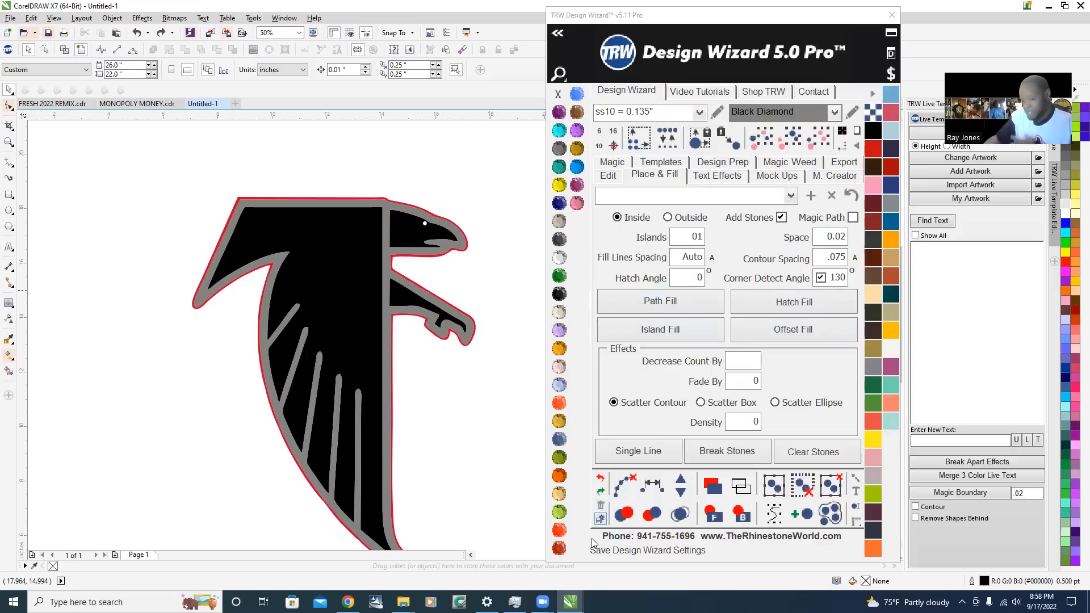
left_click(599, 519)
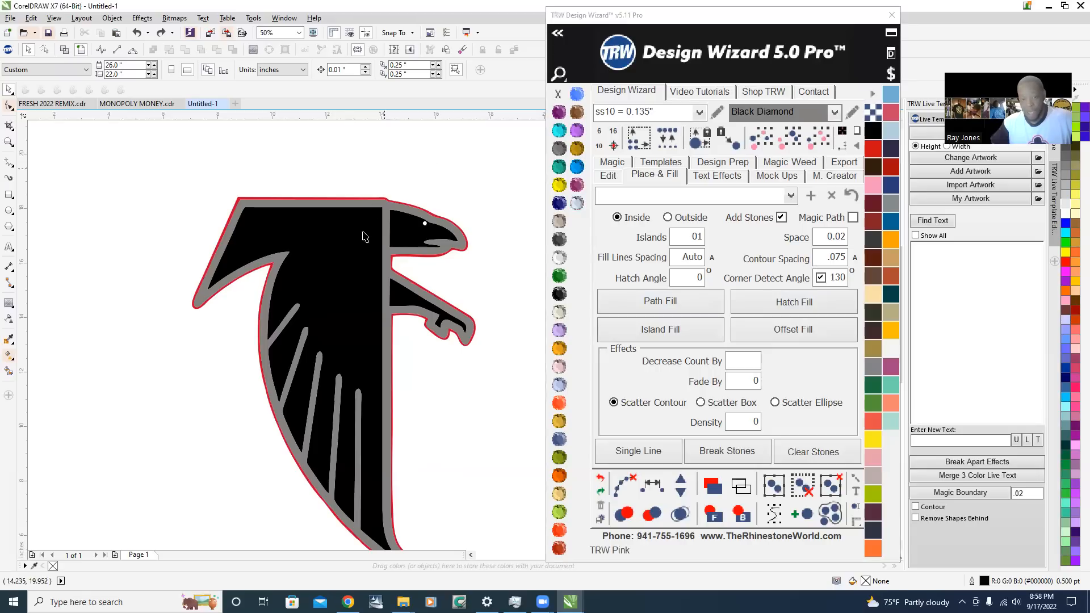
Select the falcon's gray outline shape and fill it with ss10 stones using Island Fill
scroll(347, 248, "up", 3)
scroll(348, 248, "down", 4)
scroll(403, 158, "up", 1)
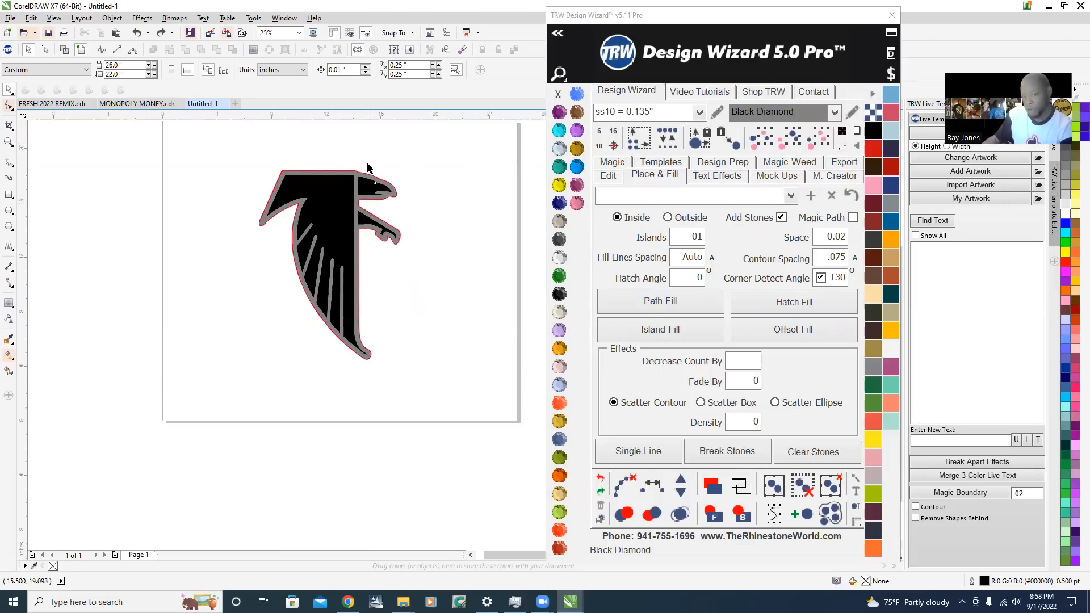
scroll(353, 176, "up", 2)
scroll(353, 176, "up", 1)
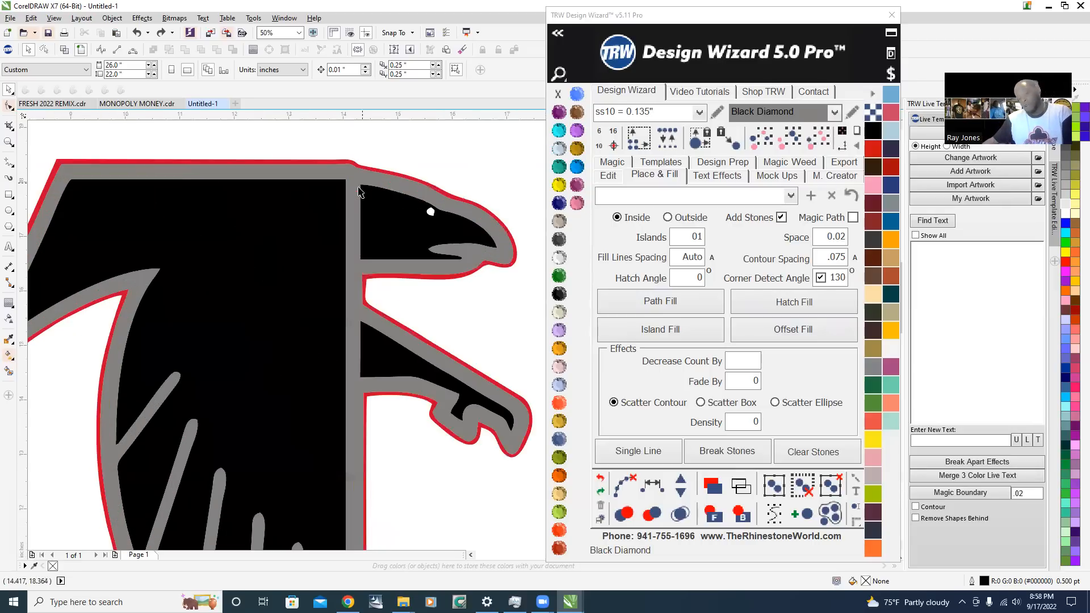
left_click(352, 175)
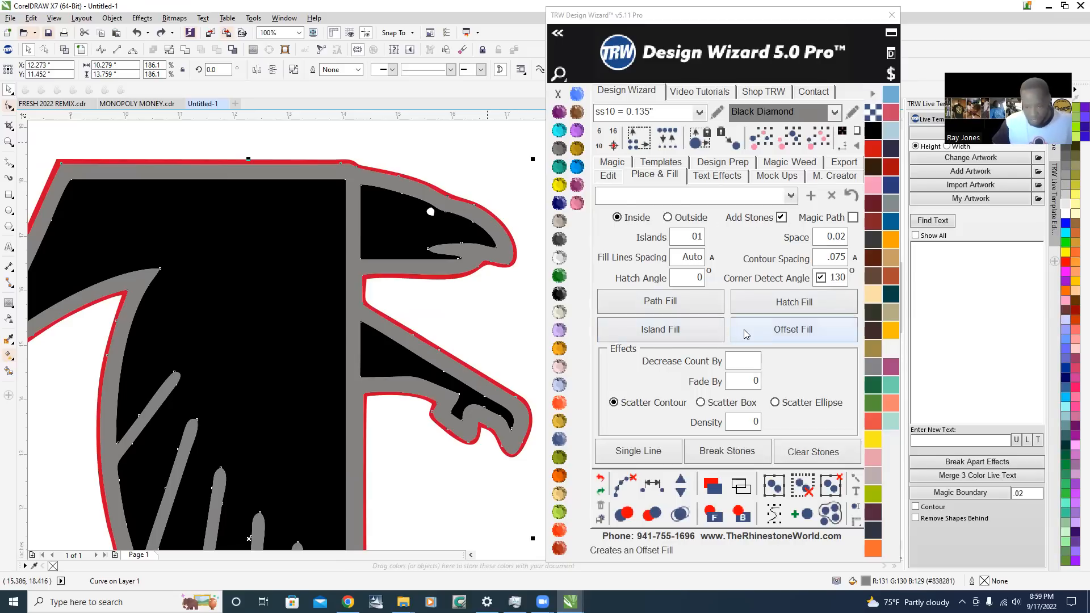
left_click(667, 333)
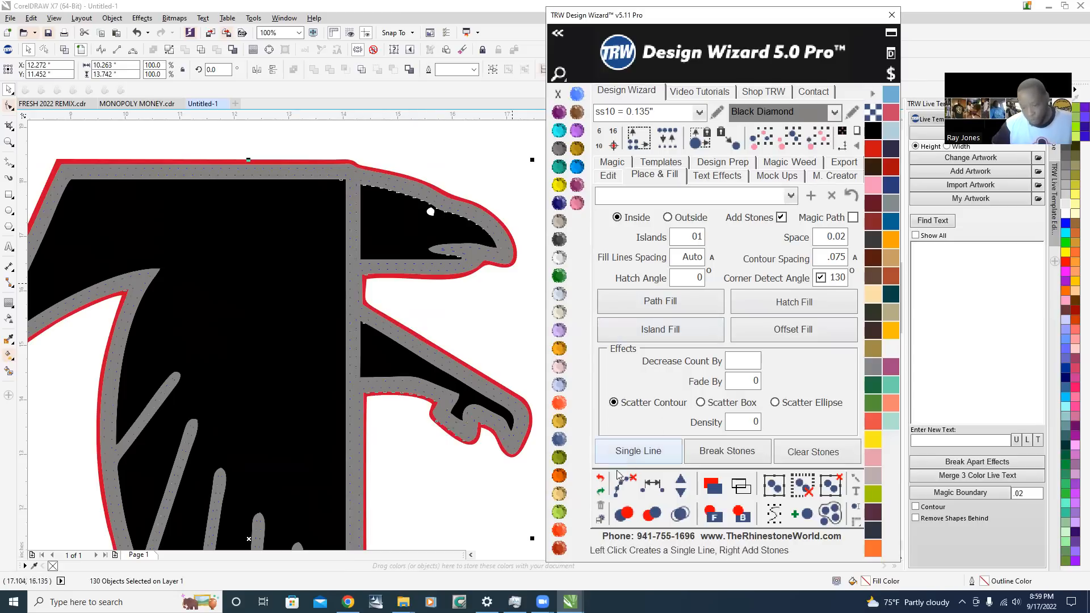
Separate the island-filled stones from their paths and merge the overlapping stones
left_click(623, 487)
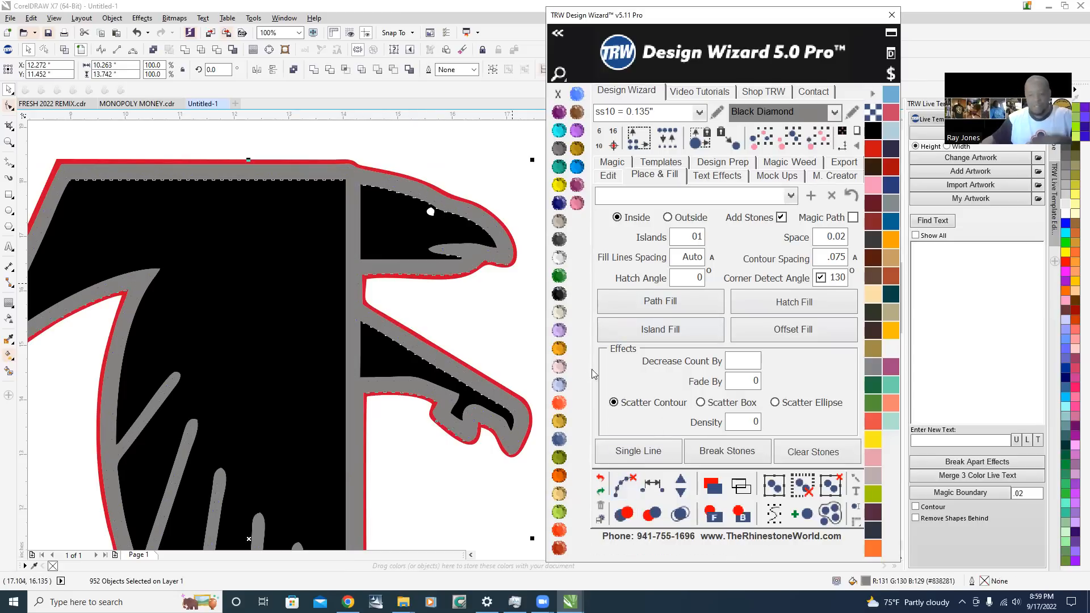
left_click(681, 514)
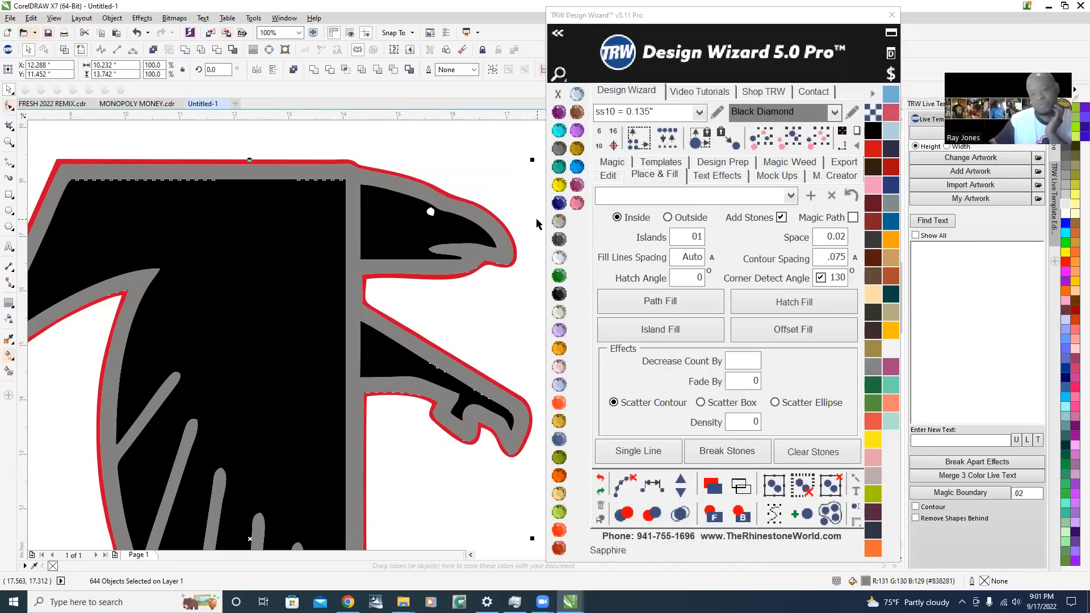
left_click(754, 305)
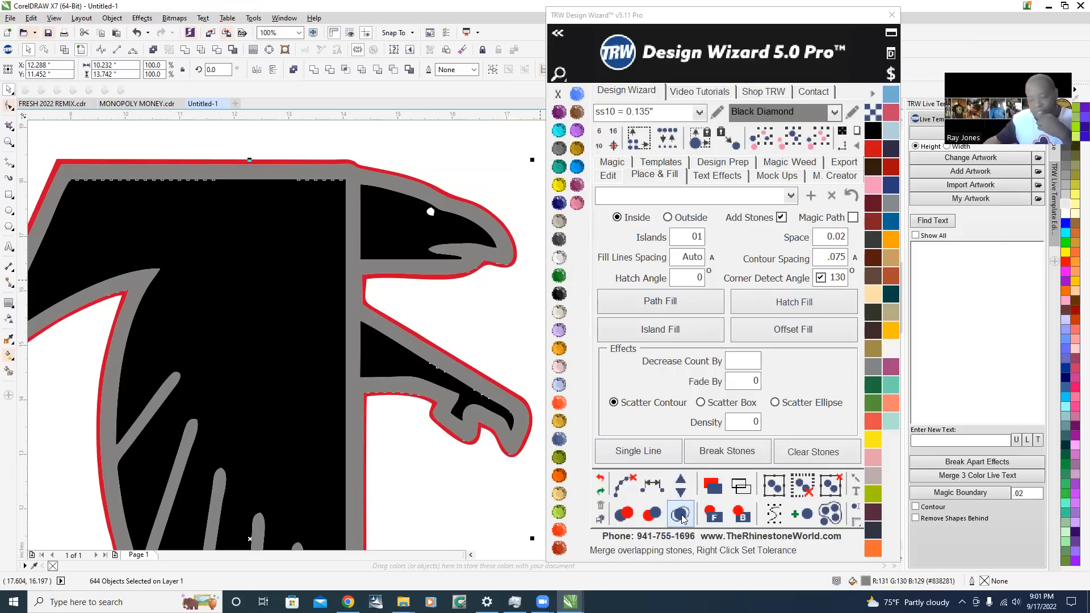
Recolor the placed stones Emerald
left_click(559, 278)
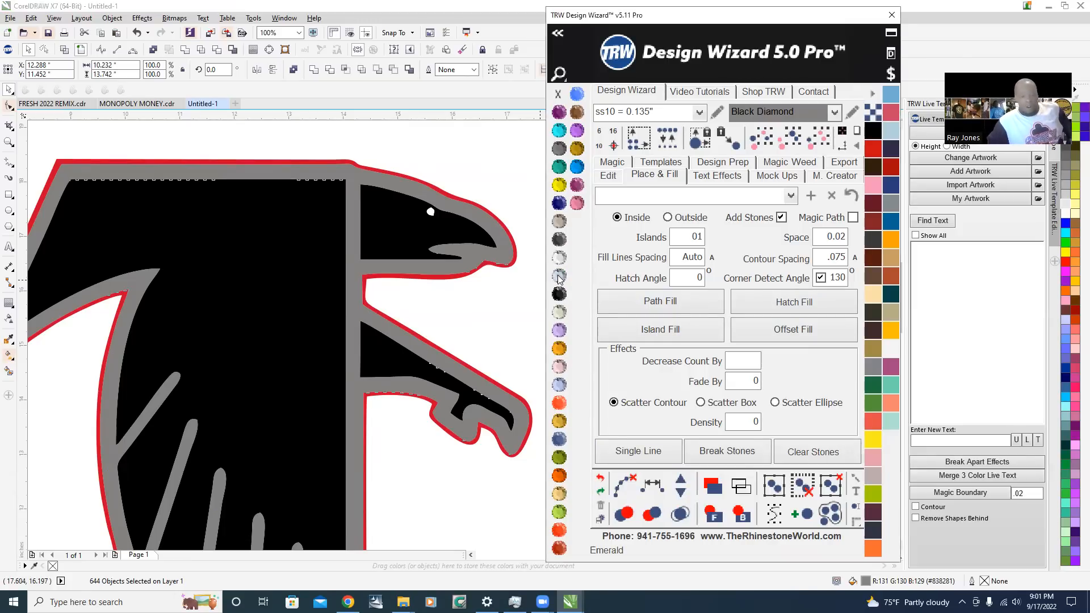
scroll(366, 305, "down", 1)
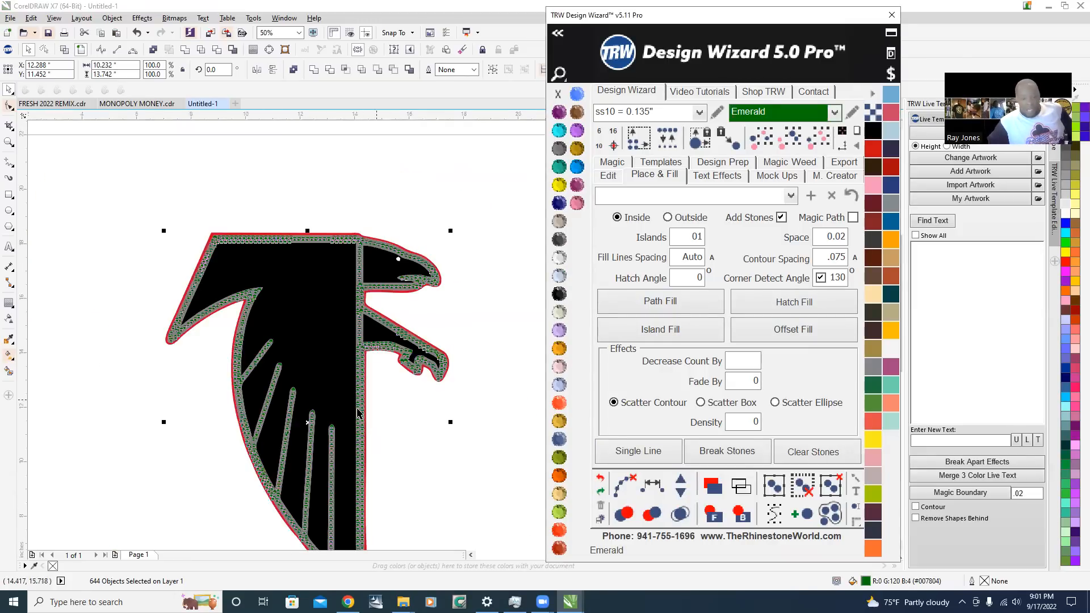
scroll(361, 250, "up", 3)
scroll(362, 254, "down", 1)
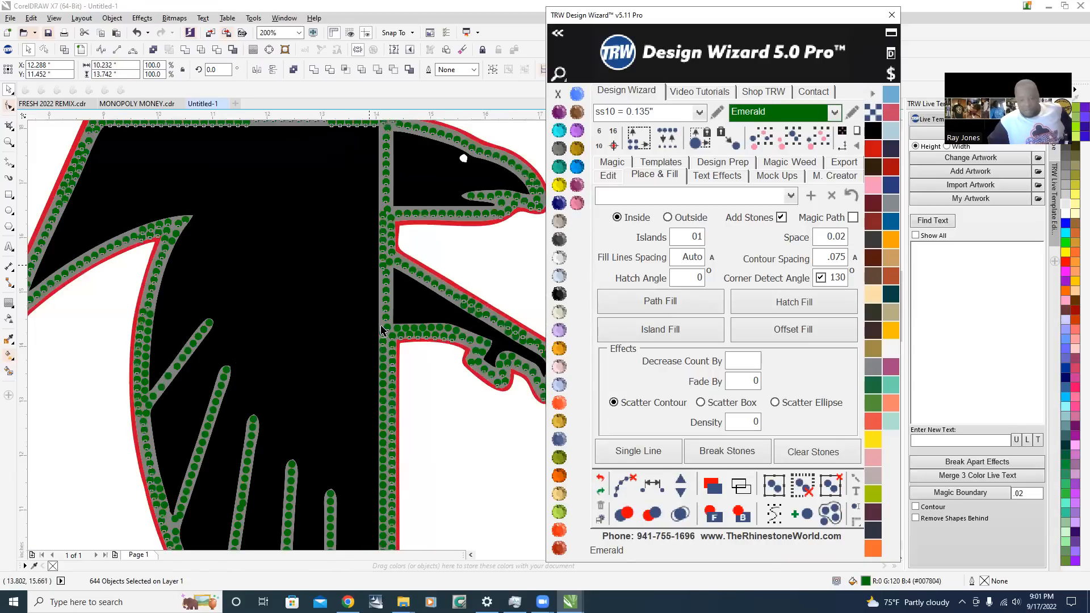
Change the stone color to Citrine and deselect the stones
left_click(560, 185)
scroll(314, 316, "down", 1)
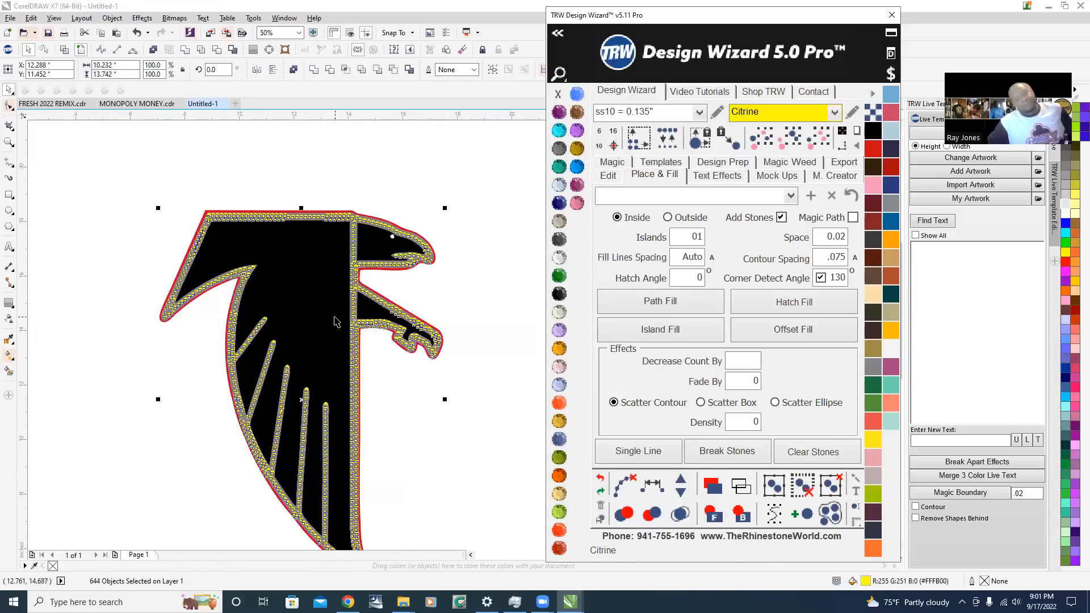
left_click(376, 350)
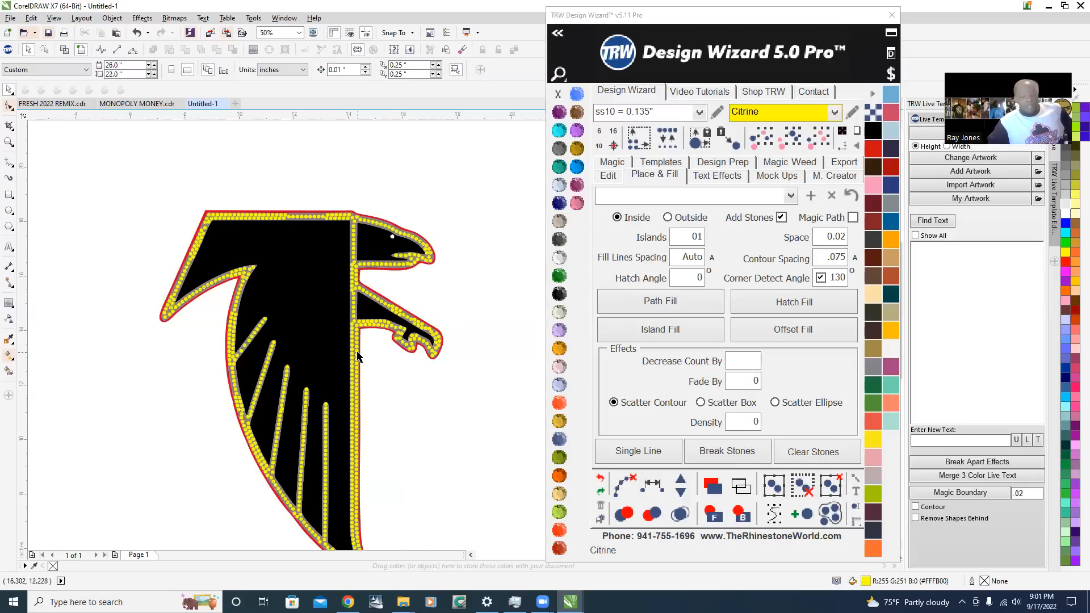
Examine the Citrine stone placement along the falcon's lower tail, vertical edge, upper edge and head for uneven rows
scroll(359, 353, "down", 1)
scroll(365, 421, "up", 2)
scroll(362, 439, "up", 2)
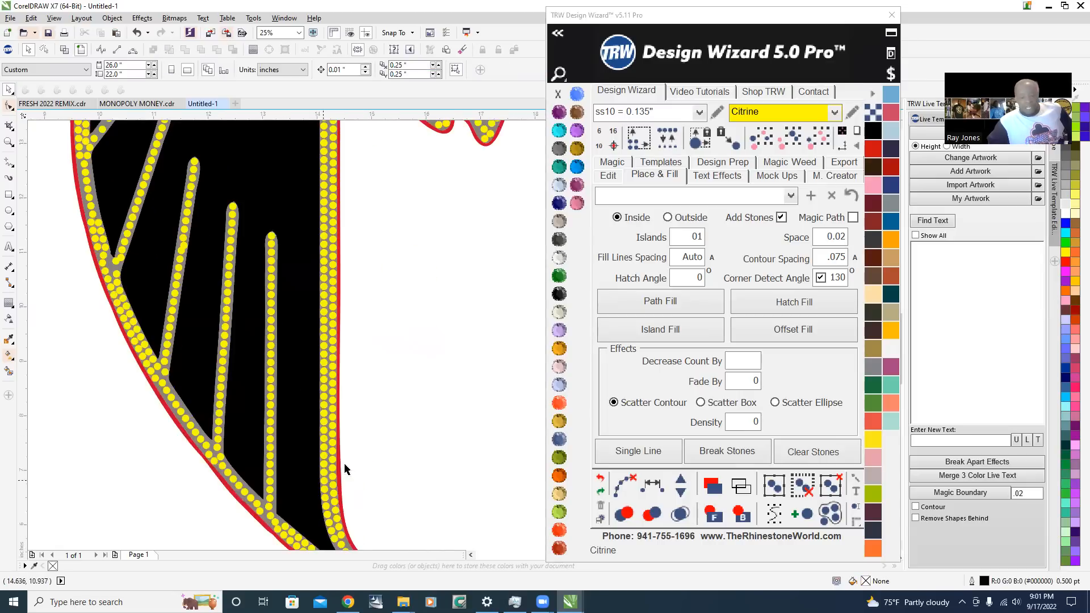
scroll(328, 172, "up", 1)
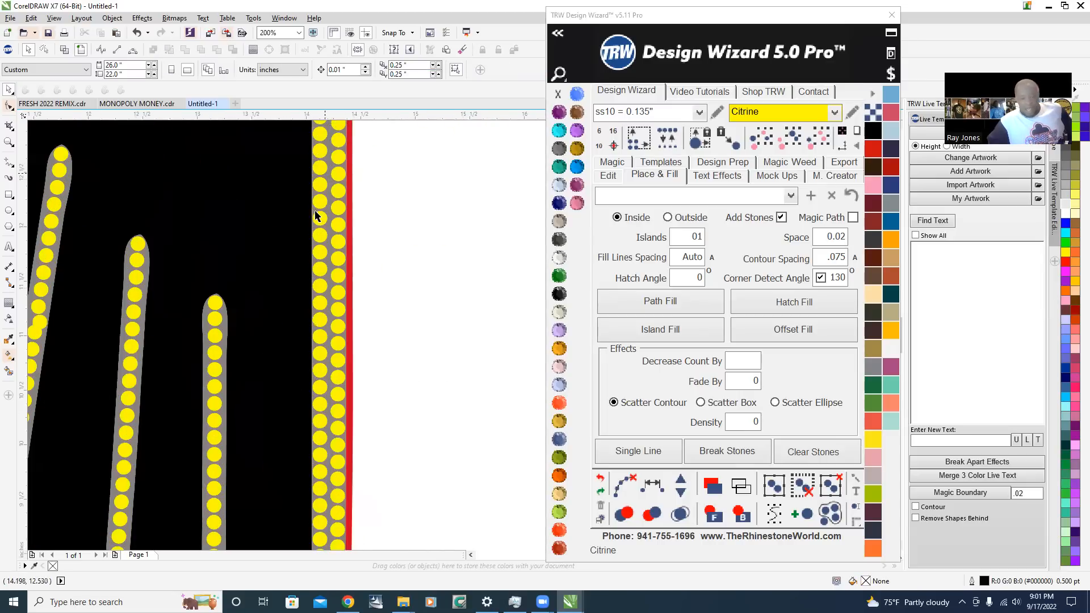
scroll(316, 214, "down", 2)
scroll(318, 197, "up", 1)
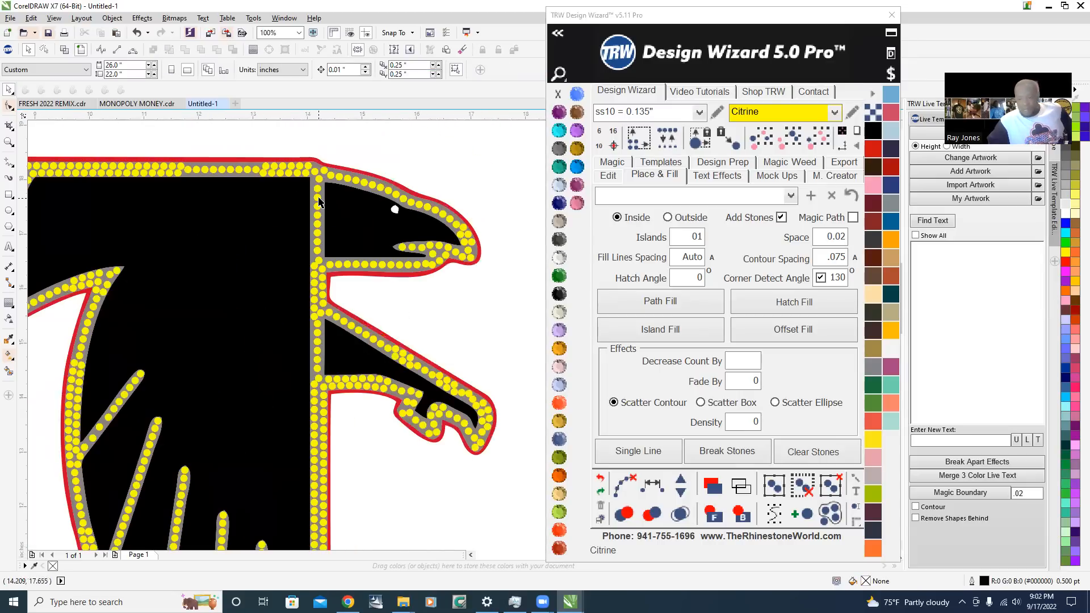
scroll(254, 172, "up", 2)
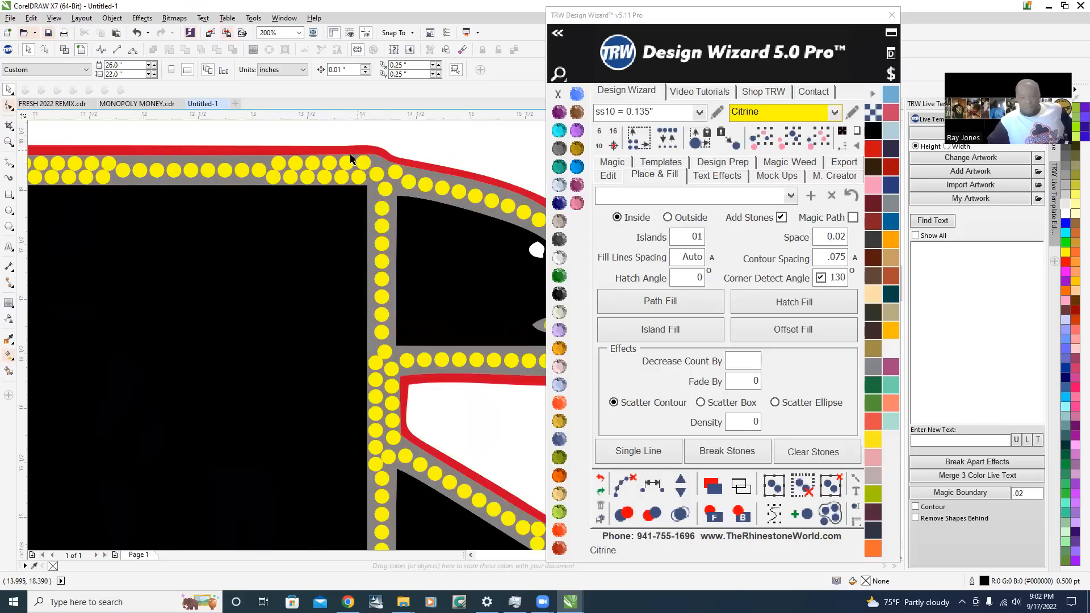
scroll(349, 162, "up", 1)
scroll(462, 214, "down", 3)
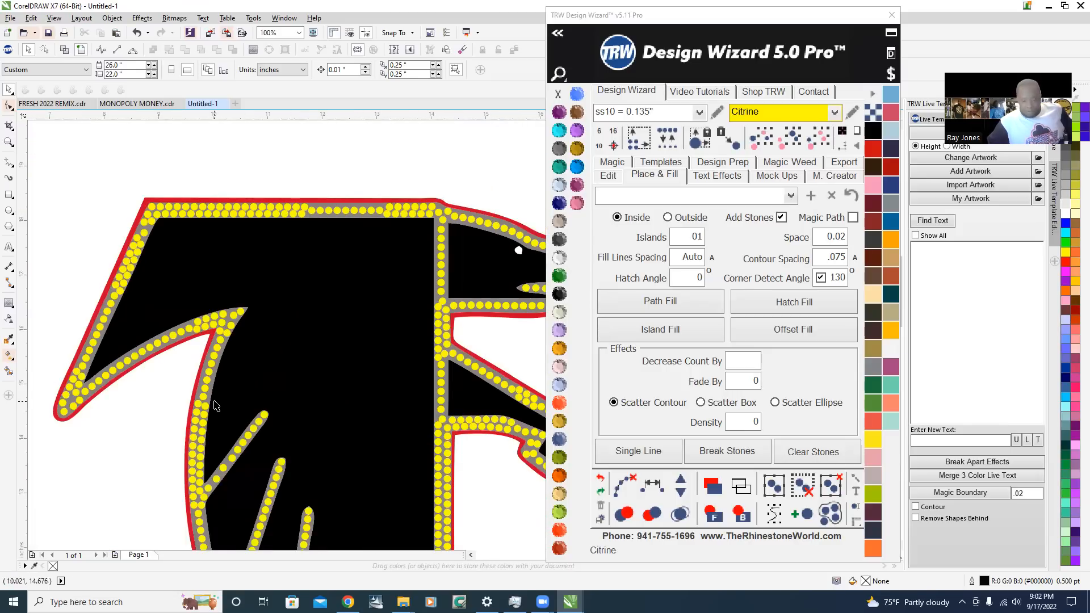
scroll(398, 274, "up", 1)
scroll(399, 250, "up", 1)
scroll(361, 274, "down", 1)
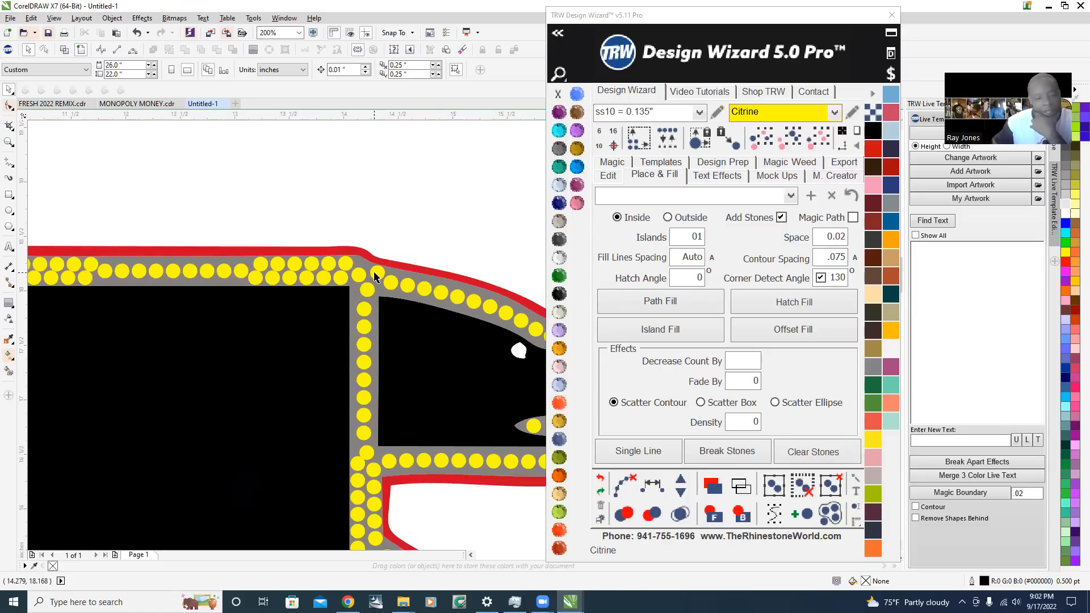
Select all stones matching the size and color of the one above the head, move the Design Wizard window aside and deselect
left_click(376, 275)
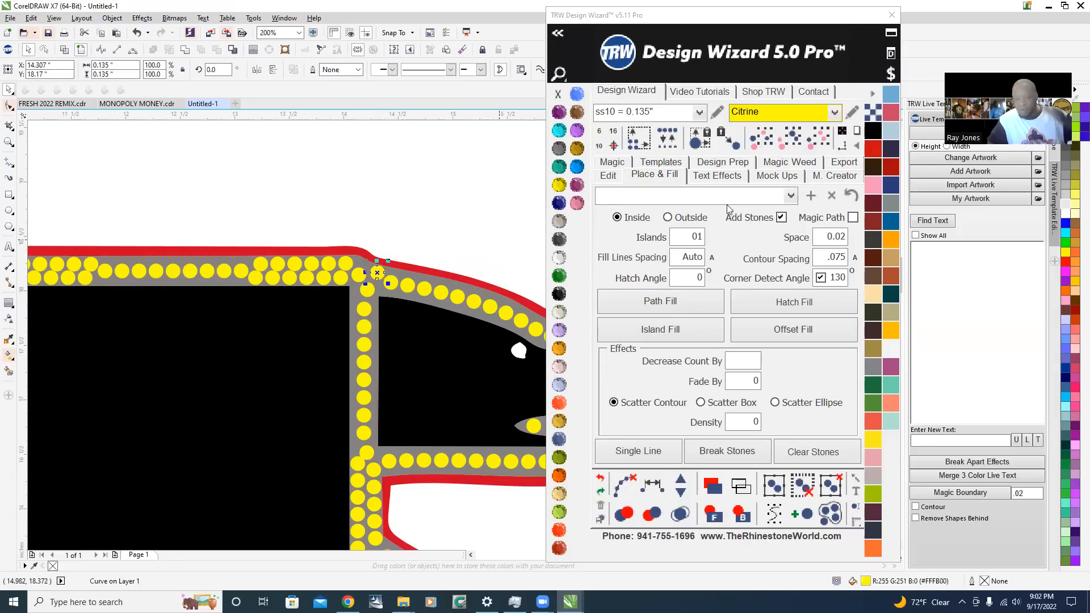
left_click(816, 146)
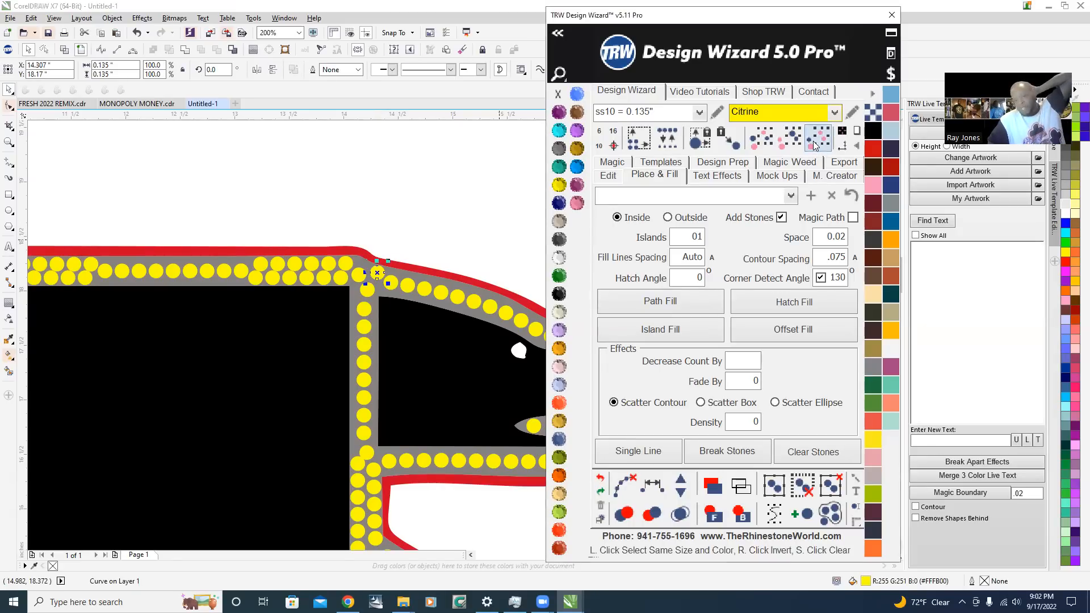
scroll(254, 285, "down", 2)
scroll(306, 192, "down", 3)
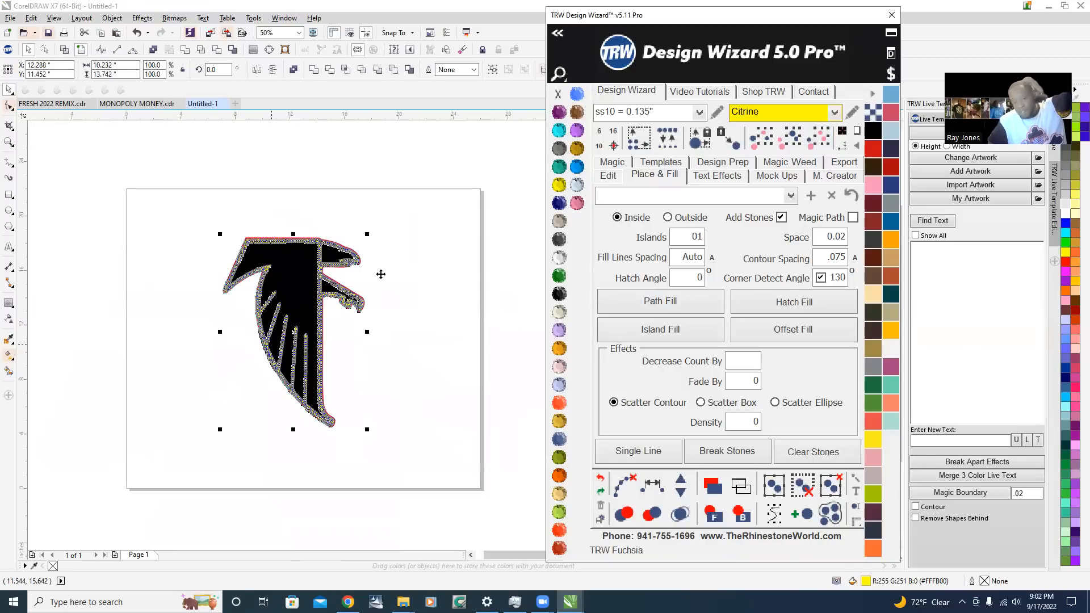
scroll(473, 390, "down", 1)
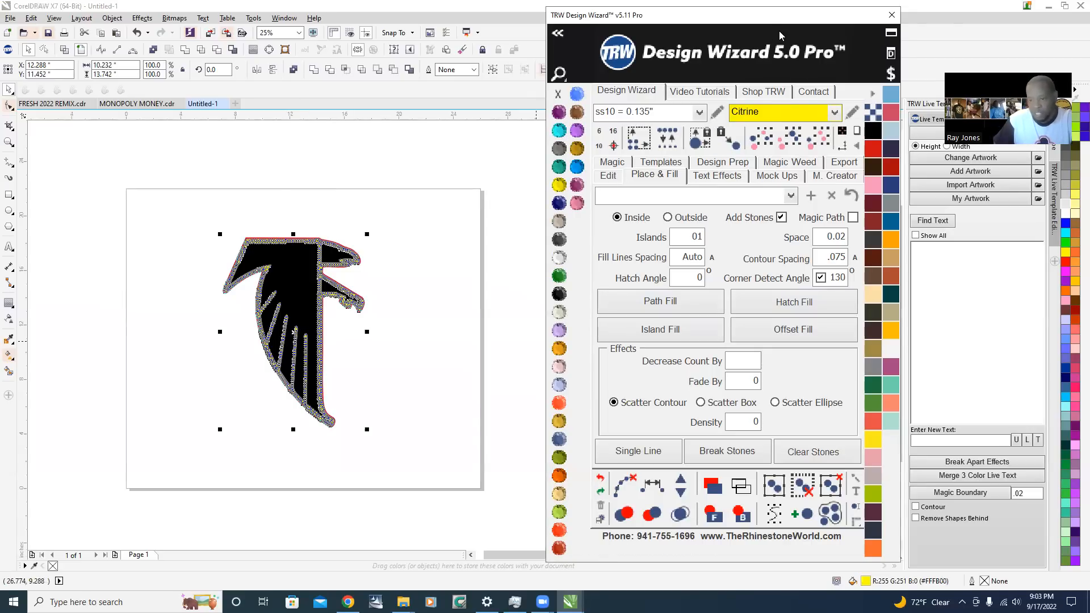
left_click_drag(780, 35, 833, 46)
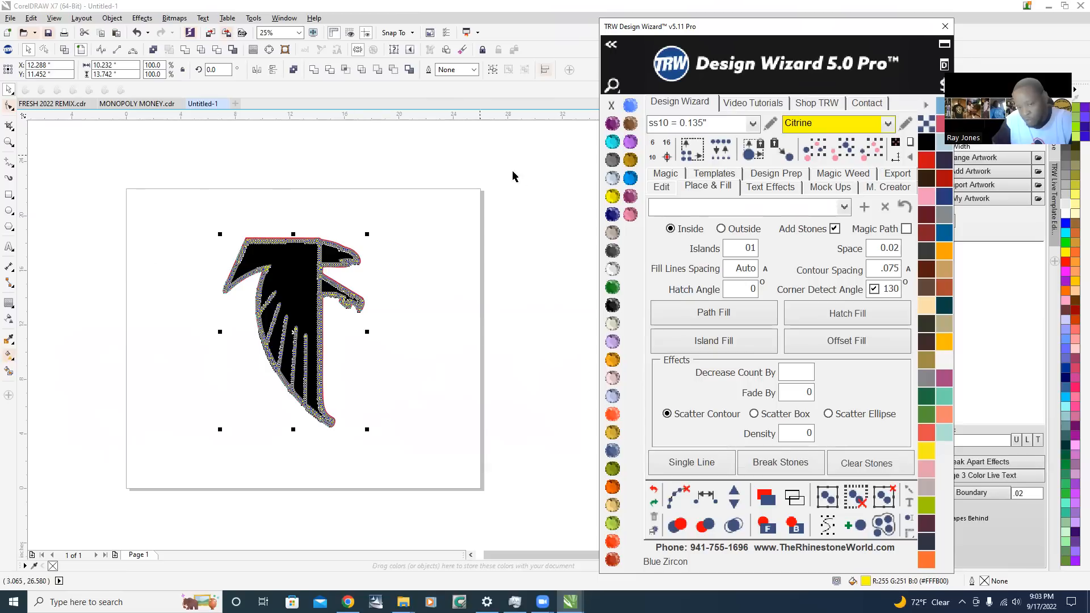
left_click(431, 195)
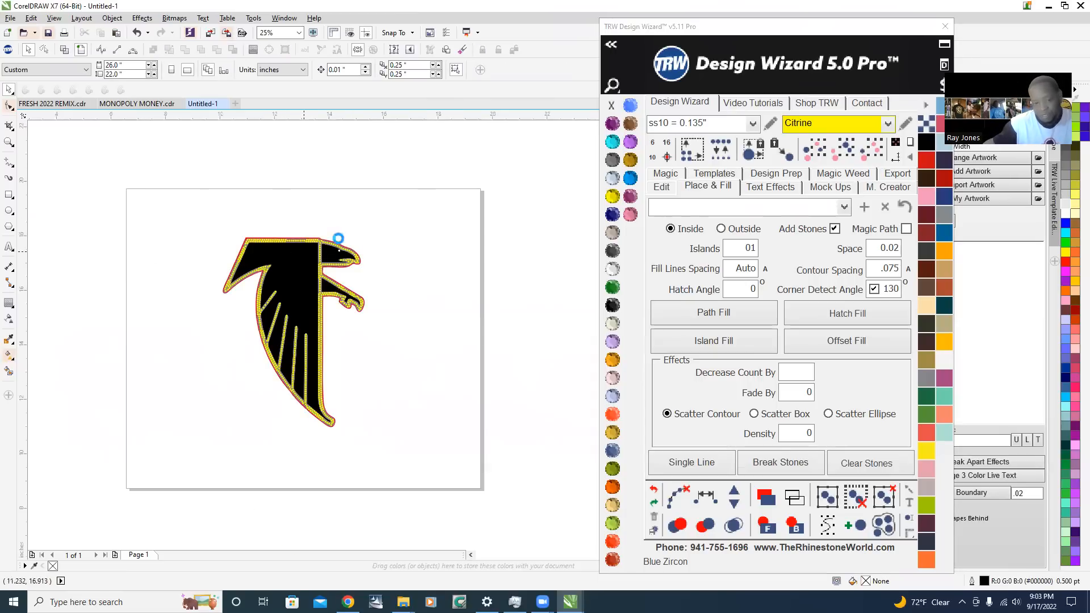
Select all stones of the same size and color as the one above the head and delete them
scroll(338, 236, "up", 4)
left_click(274, 230)
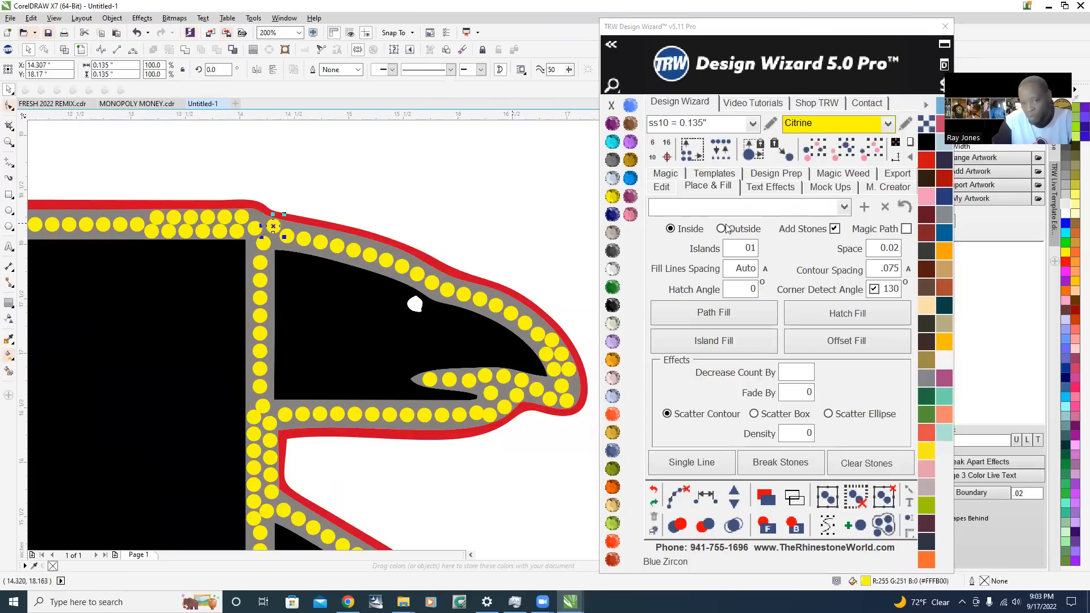
left_click(873, 153)
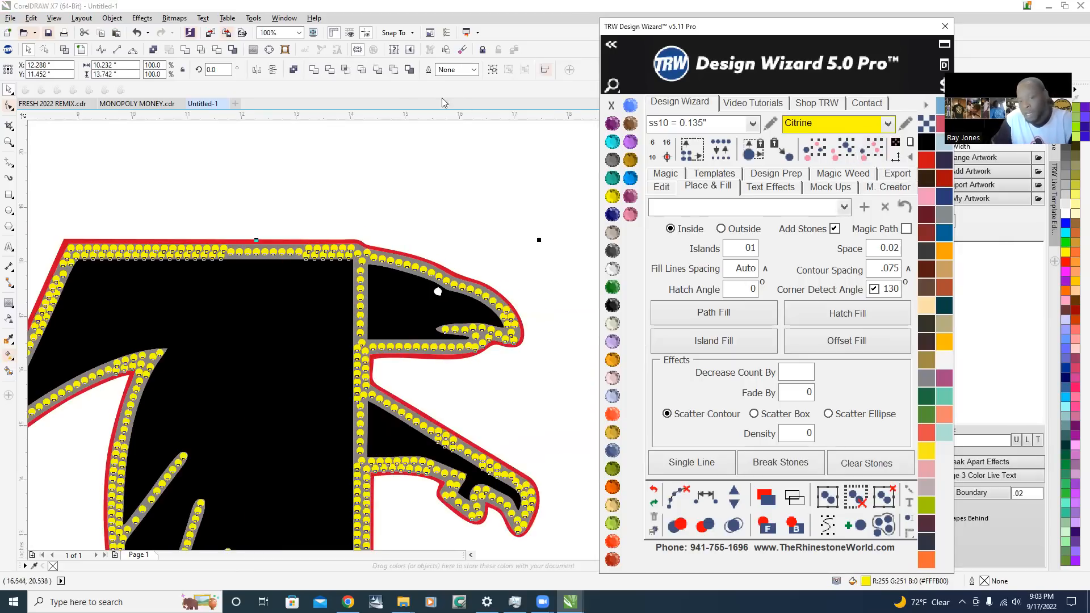
left_click(529, 101)
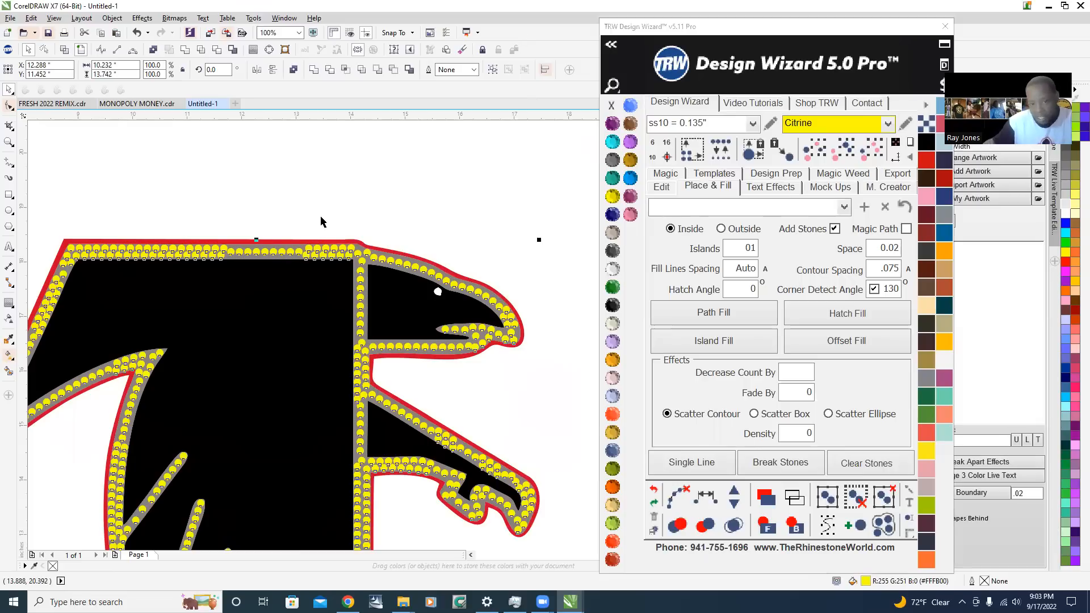
scroll(320, 221, "down", 2)
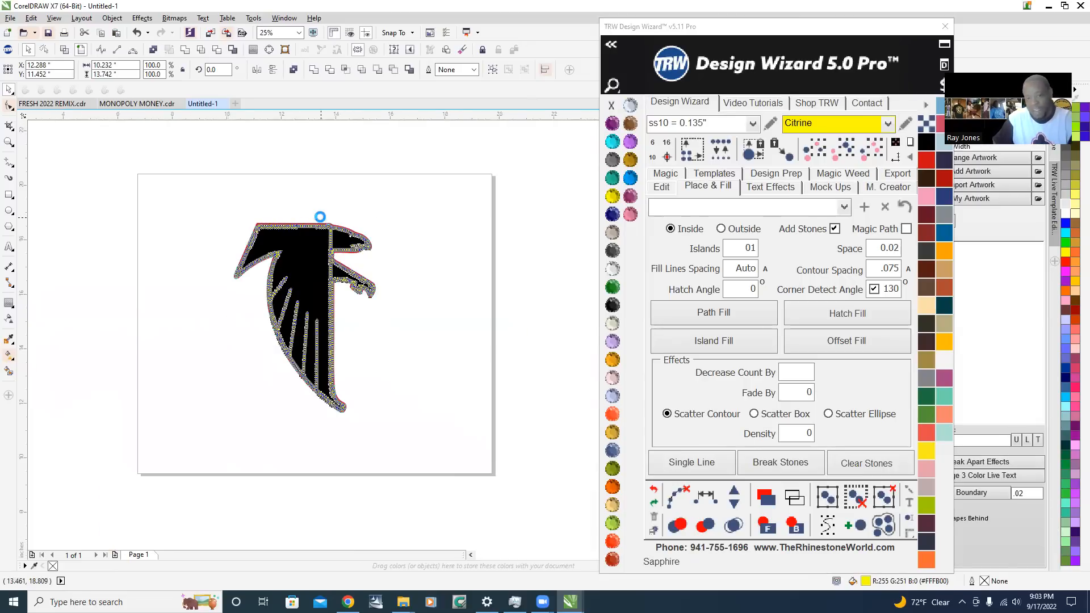
scroll(320, 222, "up", 2)
scroll(336, 282, "down", 1)
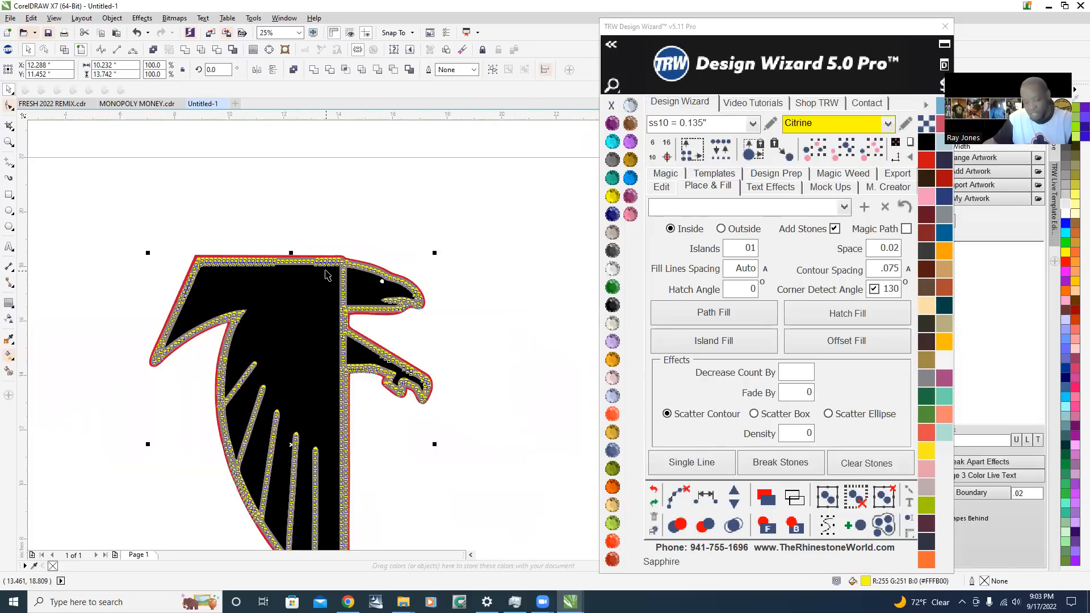
key("Delete")
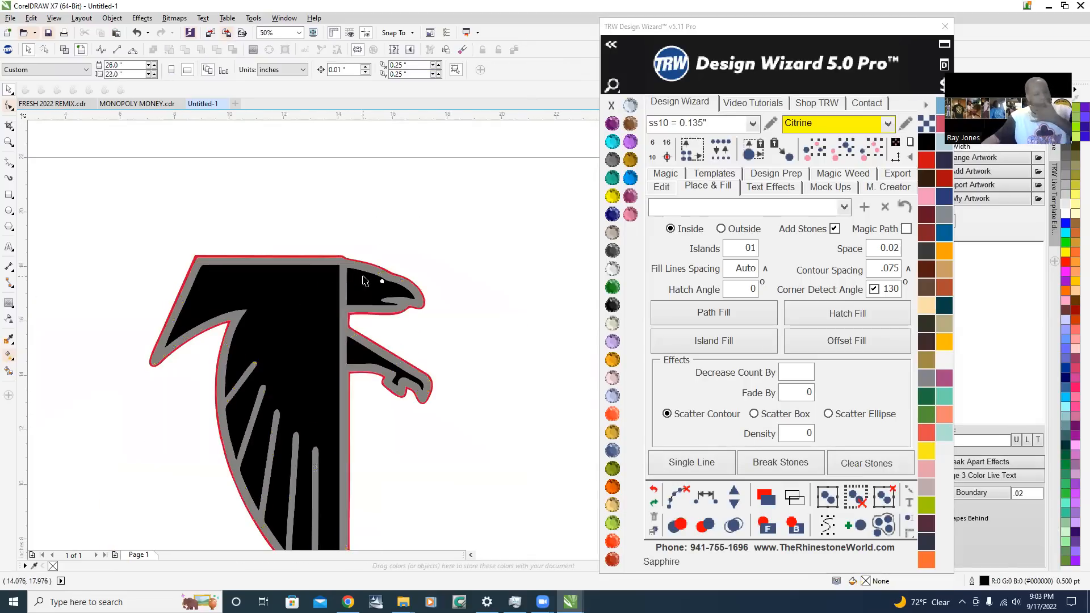
Select the falcon's gray outline shape and fill it with Citrine ss10 stones using Hatch Fill
scroll(357, 264, "down", 1)
scroll(340, 331, "up", 1)
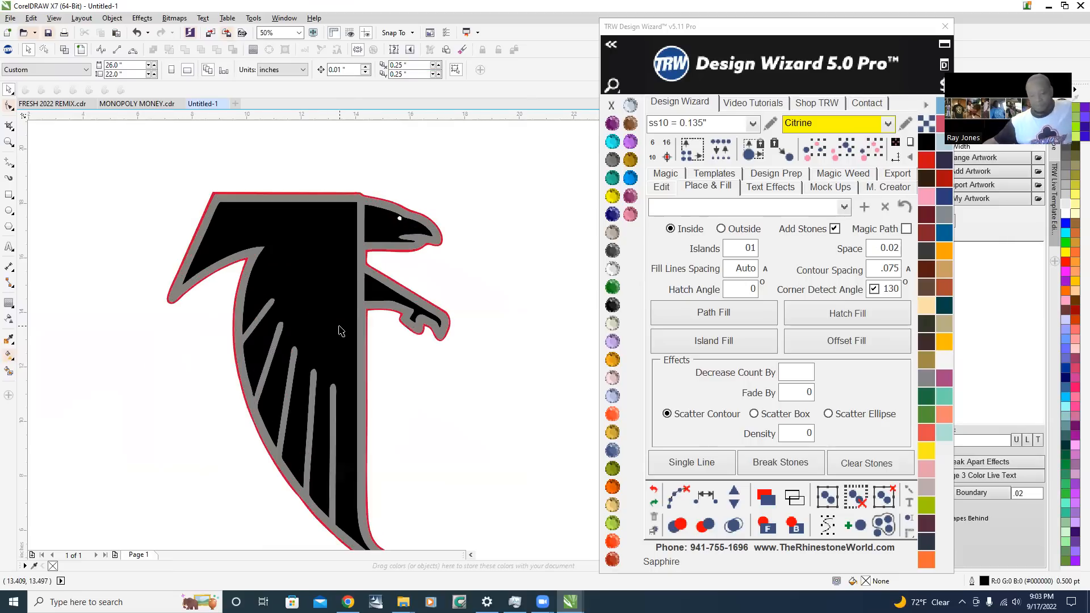
scroll(360, 236, "up", 1)
left_click(360, 236)
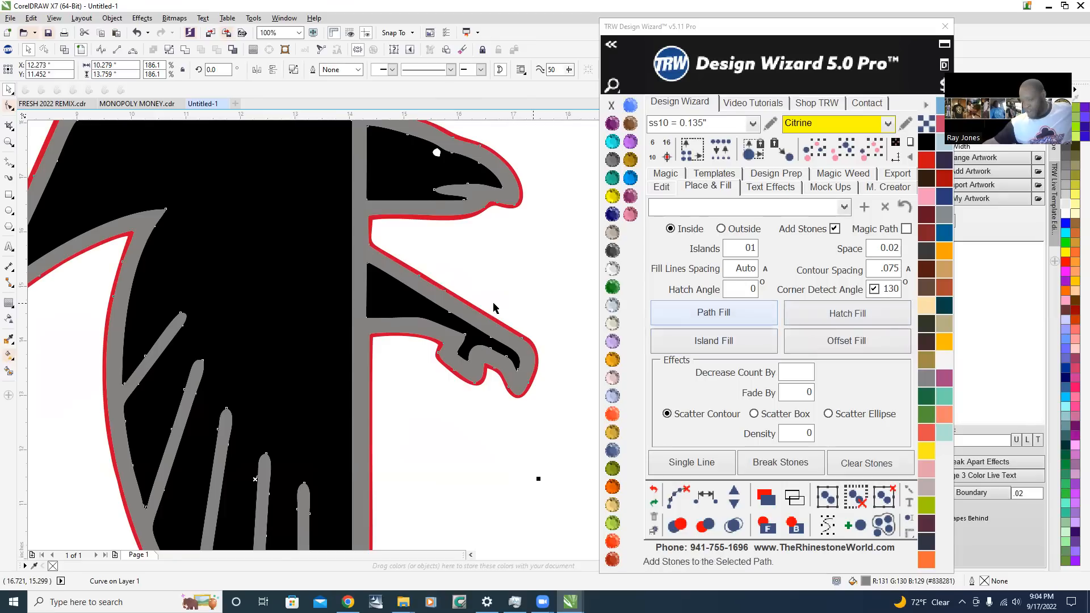
scroll(495, 307, "down", 1)
left_click(872, 313)
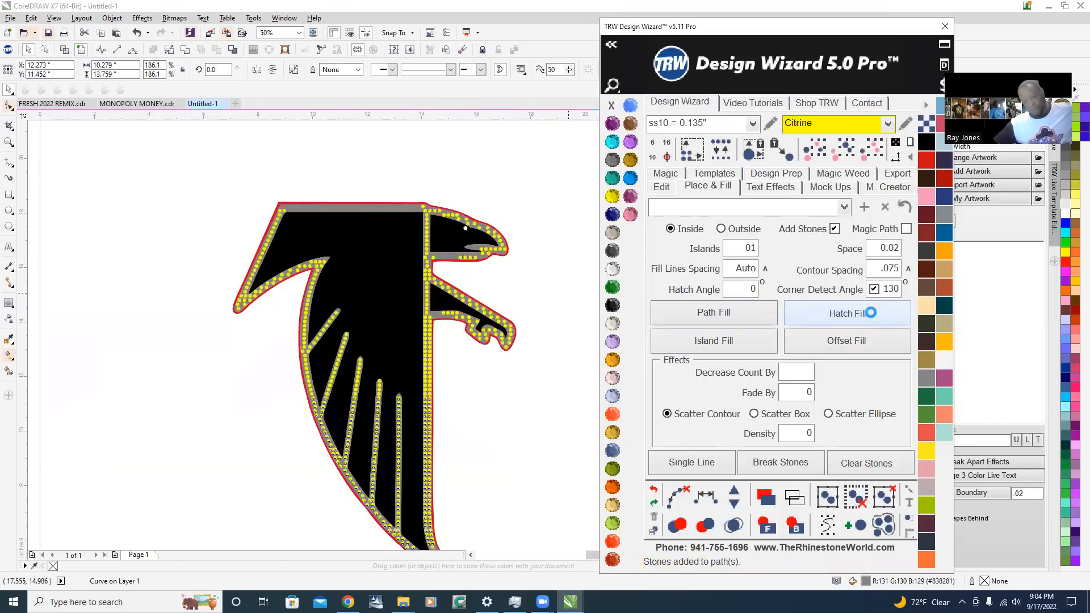
Separate the hatch-filled stones from their paths, merge the overlapping ones and deselect to check the fill
left_click(677, 496)
left_click(734, 527)
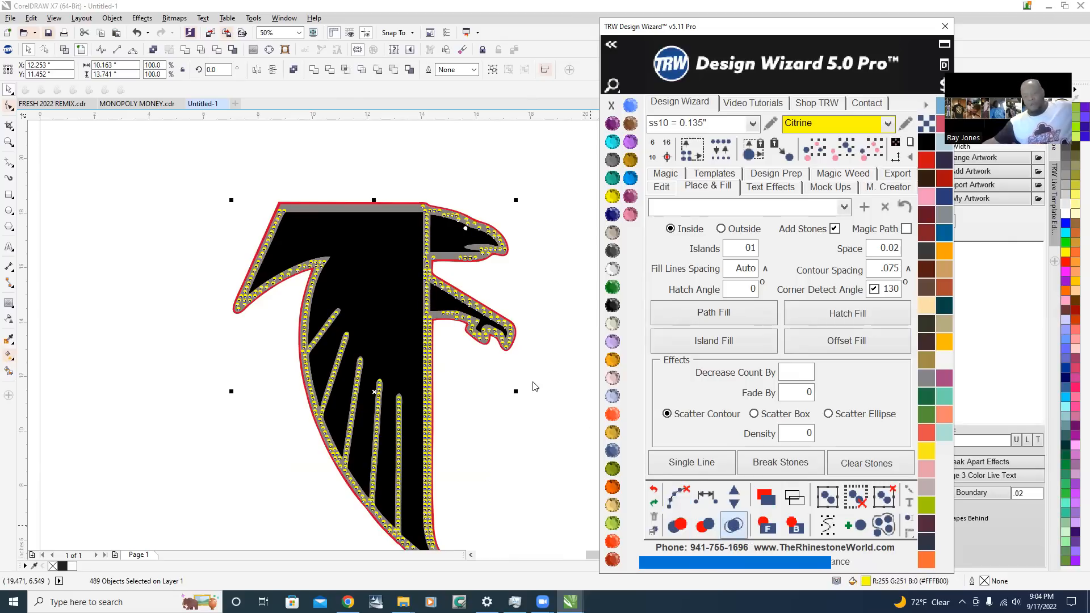
left_click(445, 369)
scroll(446, 369, "down", 1)
scroll(438, 454, "up", 4)
scroll(421, 463, "down", 3)
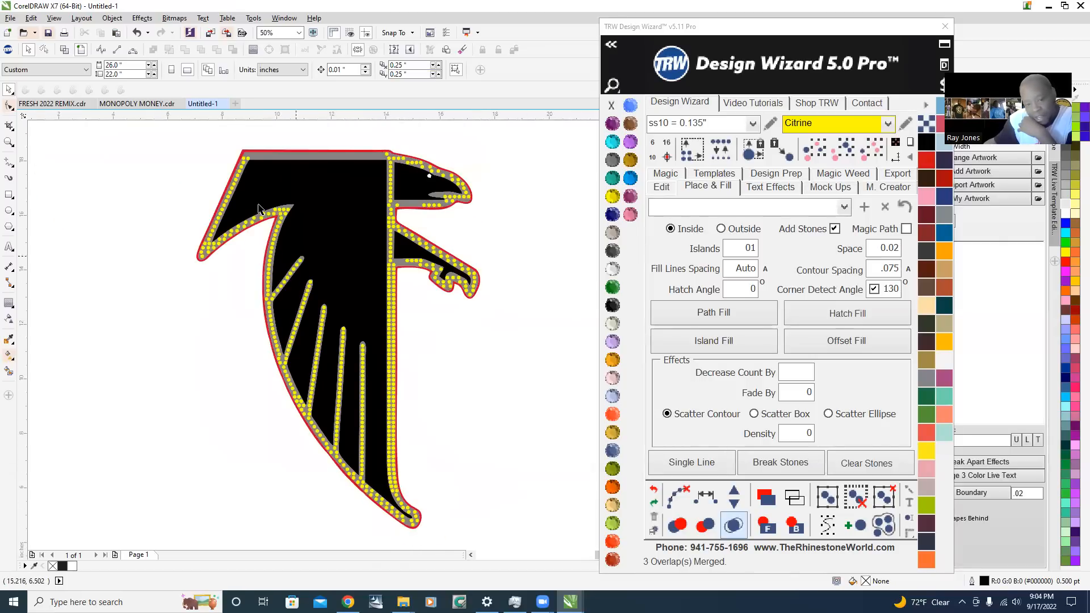
Examine how the hatch-filled stones sit along the wing tip, head, claw and top bar of the falcon outline
scroll(258, 208, "up", 2)
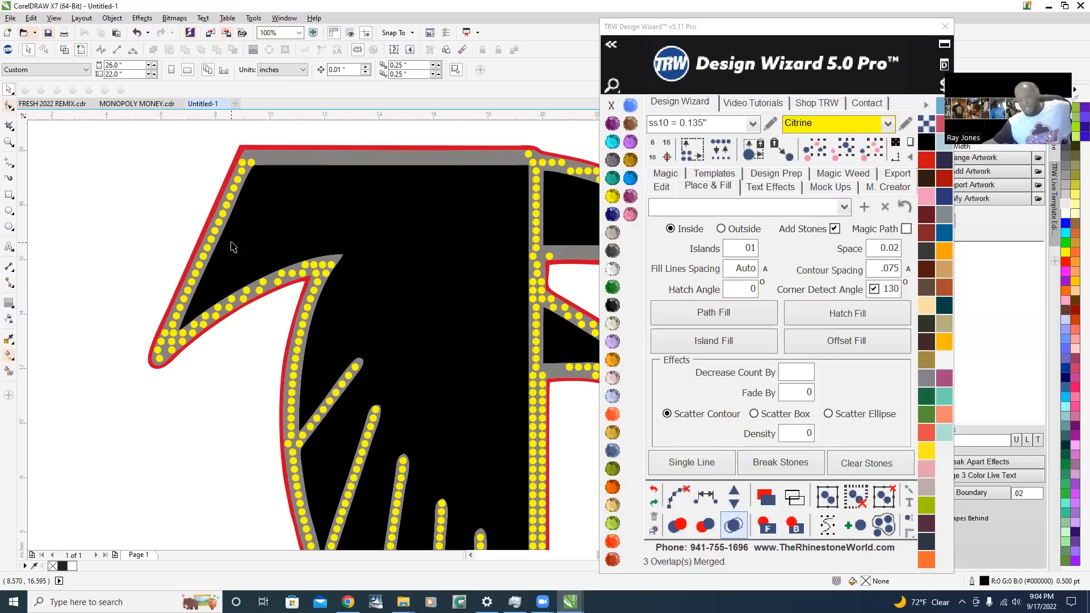
scroll(231, 246, "down", 1)
scroll(398, 278, "up", 1)
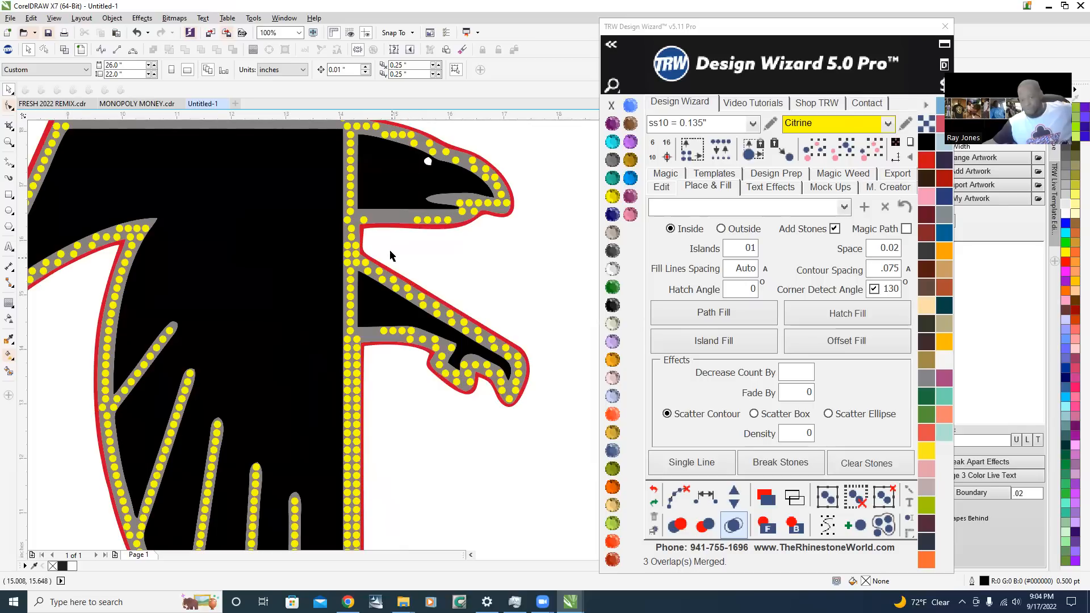
scroll(383, 231, "up", 1)
scroll(359, 346, "down", 1)
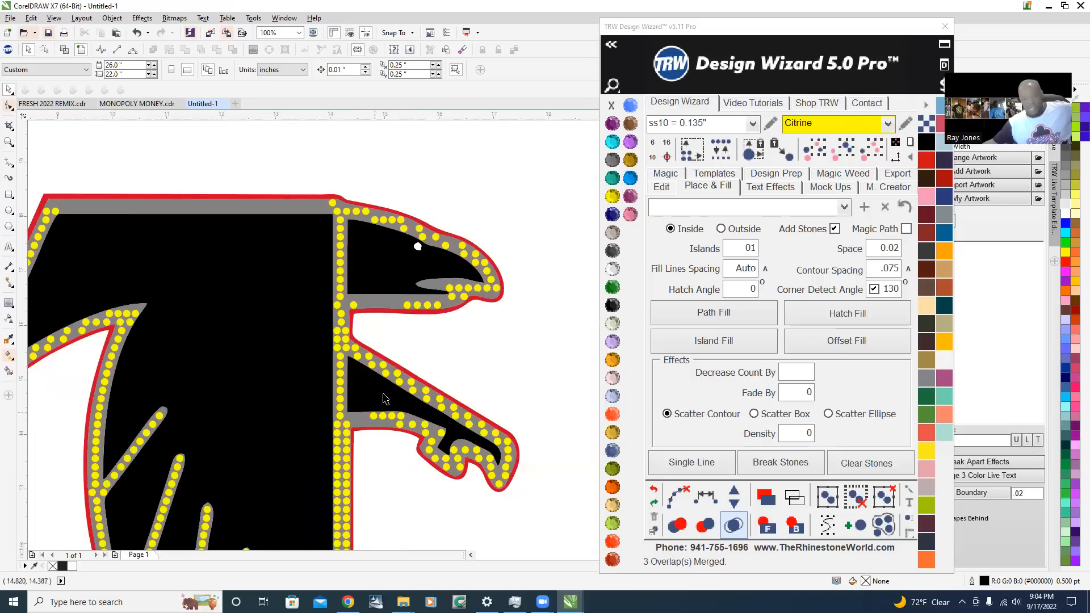
scroll(329, 198, "up", 1)
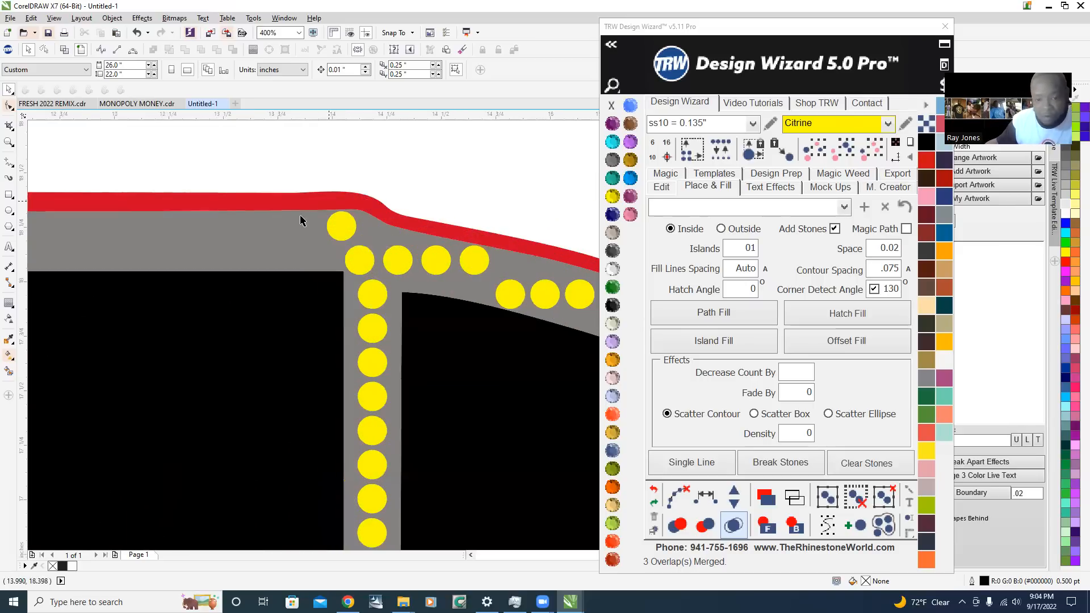
scroll(360, 228, "down", 1)
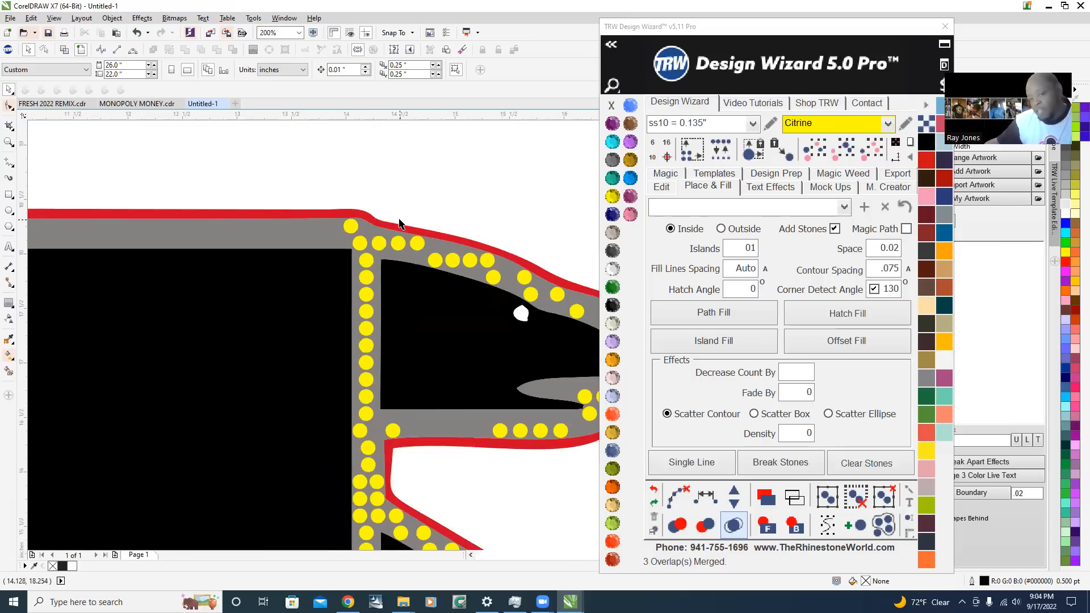
scroll(400, 223, "down", 2)
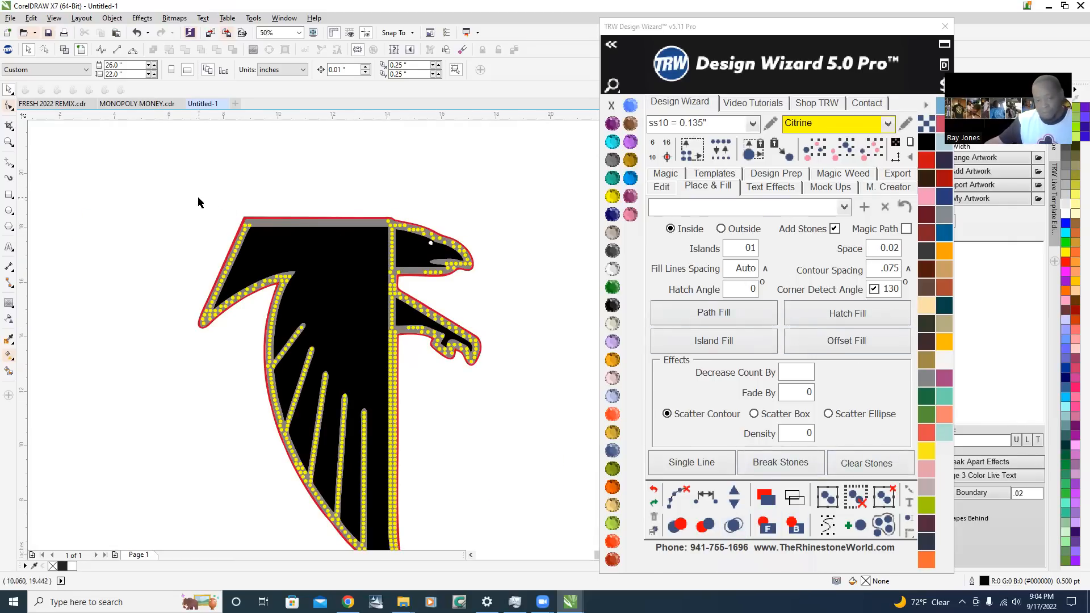
Delete three outer stones crowded along the red edge at the falcon's upper wing tip
scroll(214, 340, "up", 2)
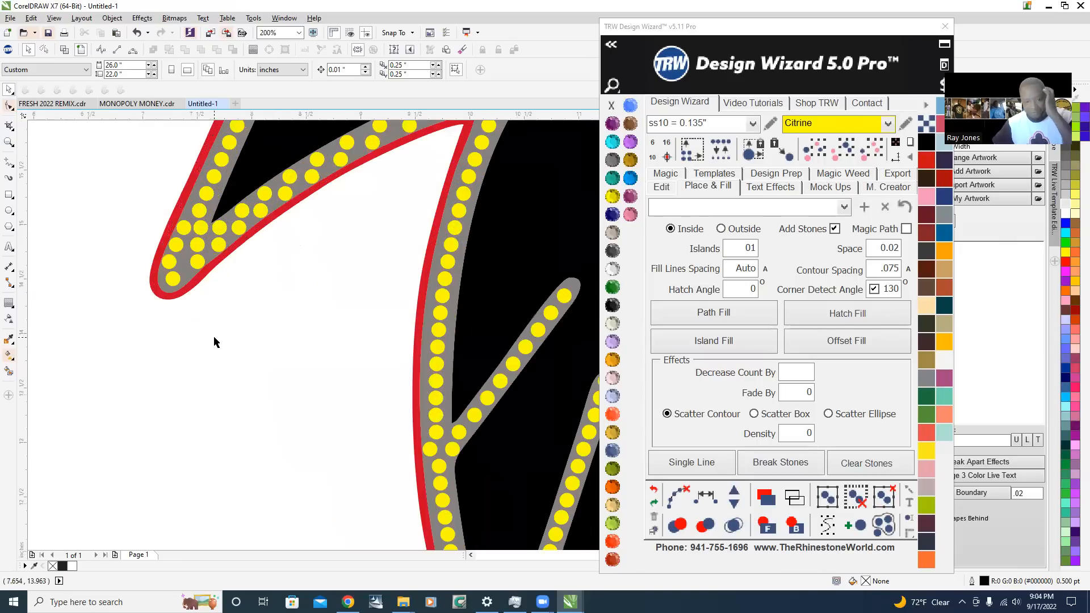
left_click(182, 230)
key("Delete")
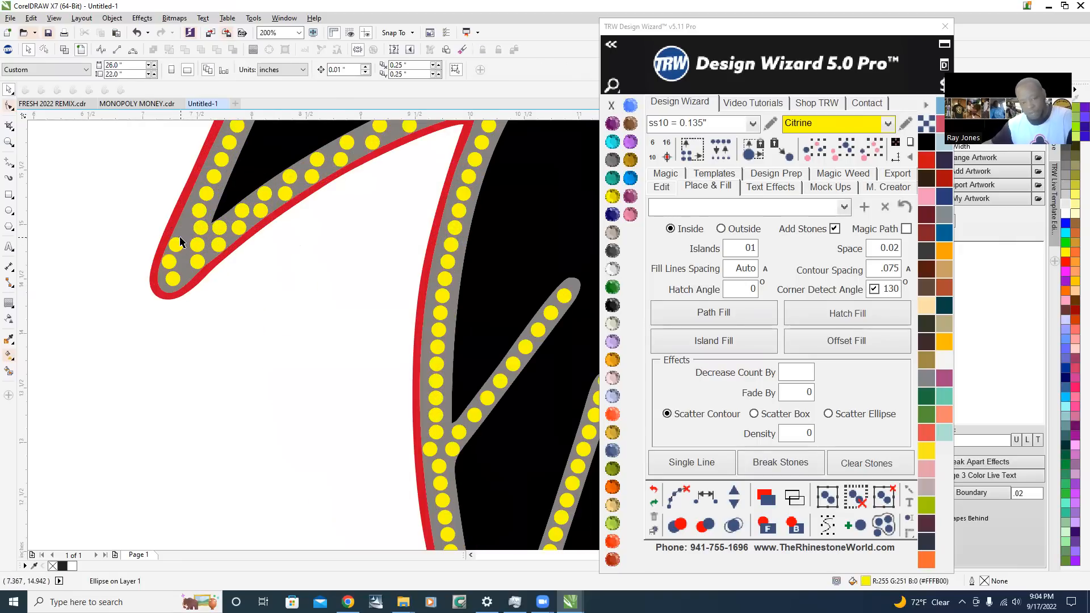
left_click(176, 244)
key("Delete")
left_click(169, 261)
key("Delete")
Delete the outer stone beside the red edge where the first, uppermost feather line joins the wing outline
scroll(181, 290, "down", 2)
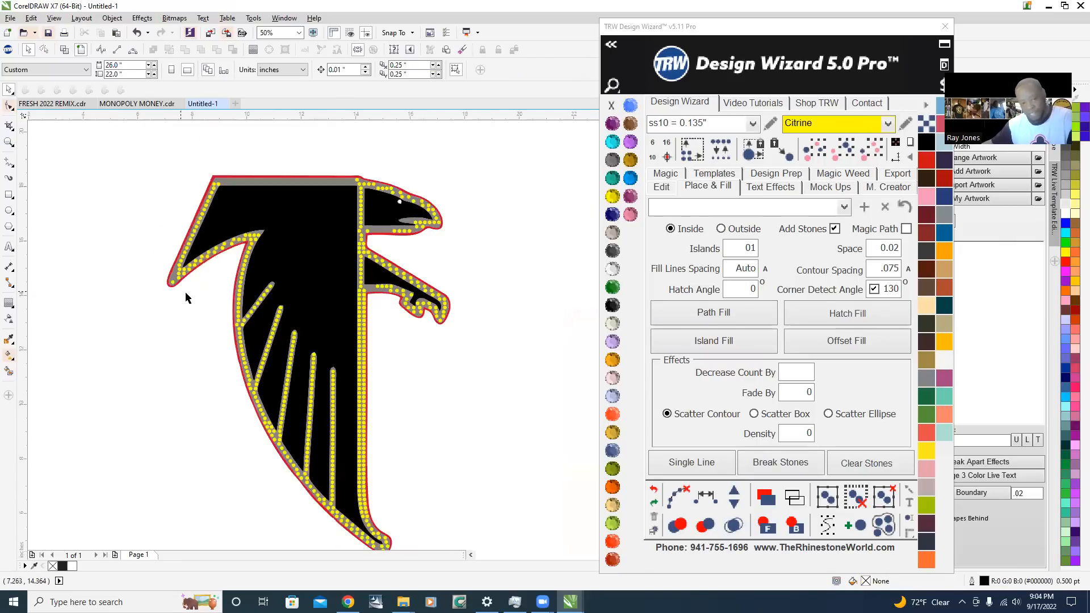
scroll(175, 290, "up", 2)
scroll(299, 334, "up", 1)
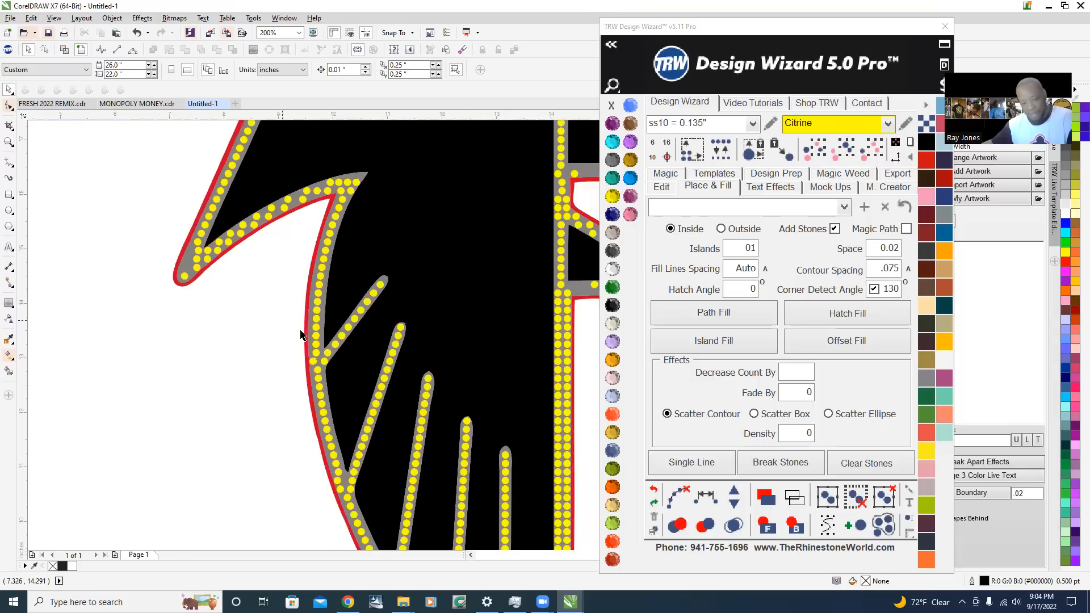
scroll(290, 336, "up", 1)
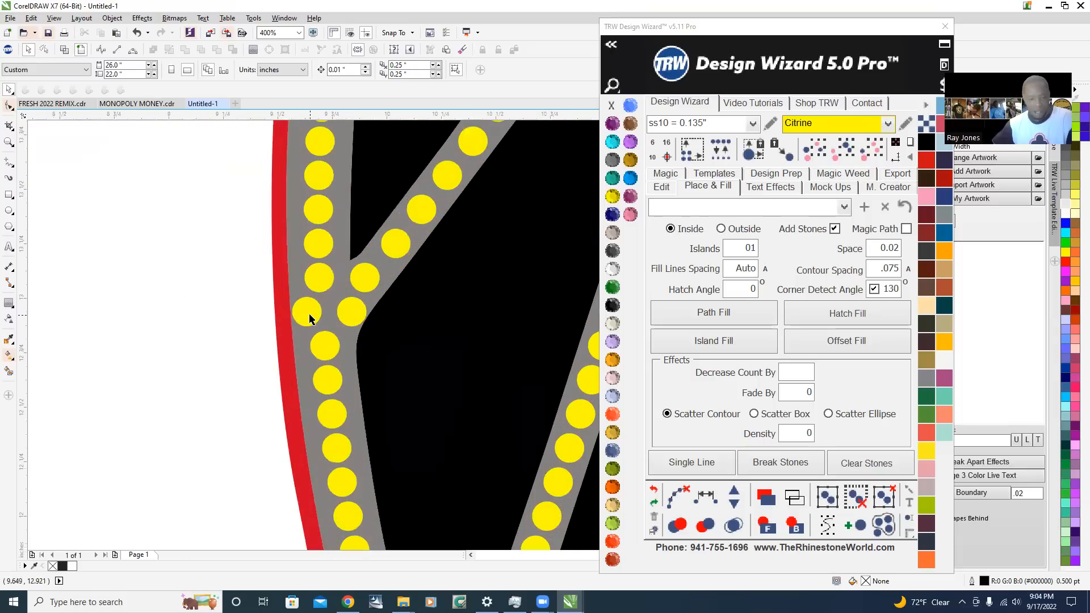
left_click(308, 314)
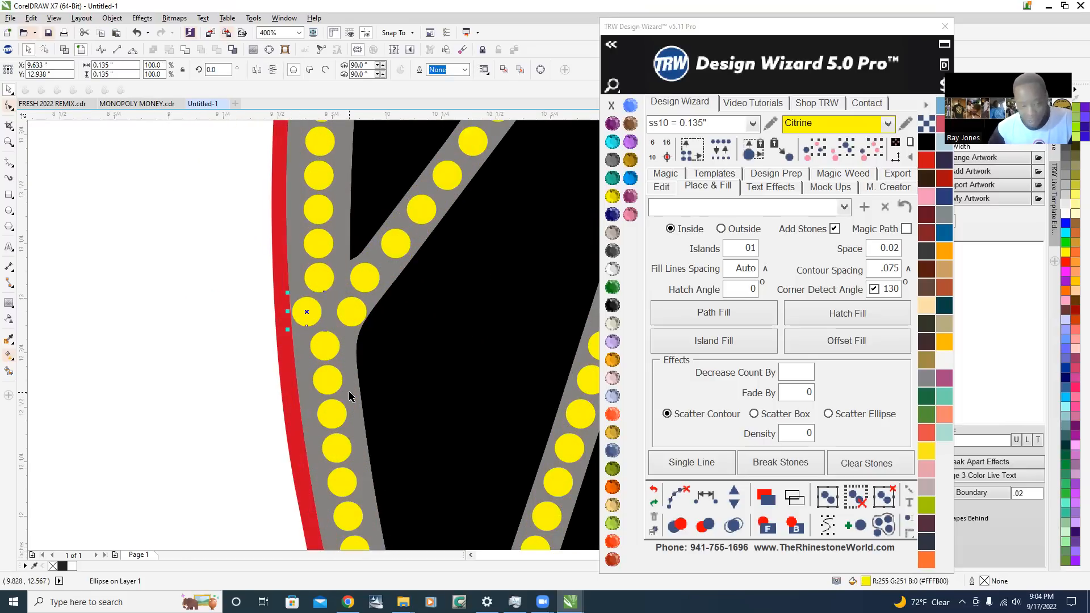
key("Delete")
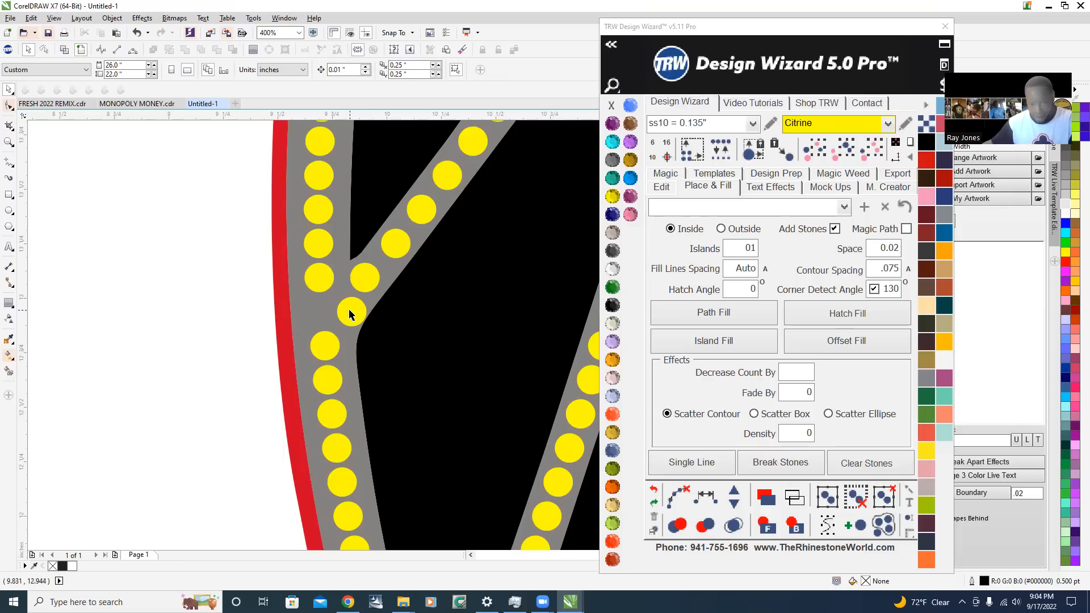
Delete the two outer stones where the second feather line joins the wing outline
scroll(302, 231, "down", 2)
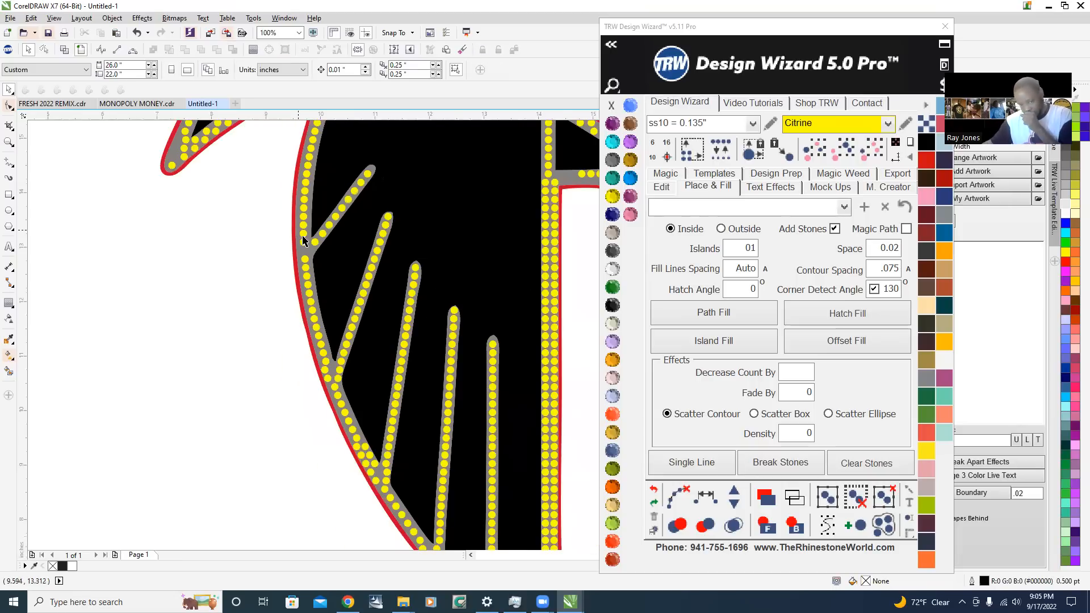
scroll(325, 396, "up", 2)
left_click(337, 328)
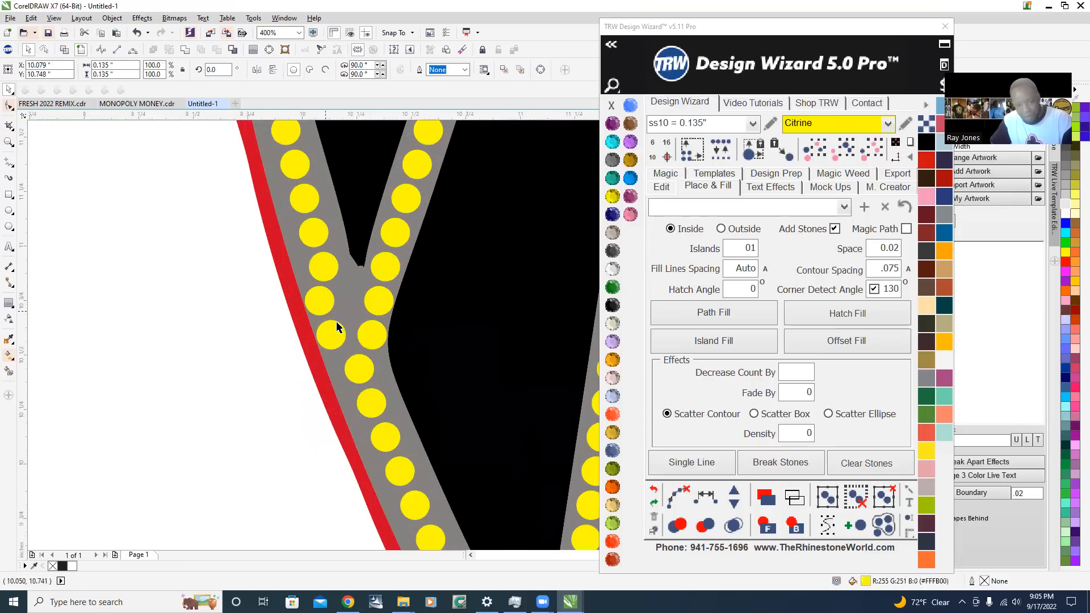
key("Escape")
Delete the outer stones along the red edge where the third feather line joins the wing outline
scroll(330, 333, "down", 3)
scroll(309, 324, "up", 1)
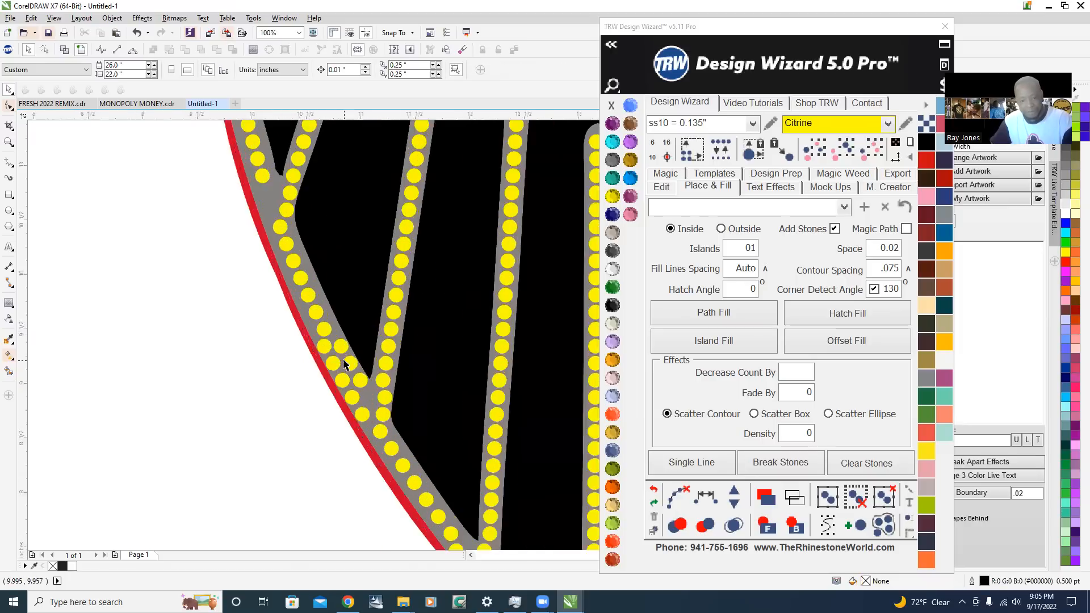
scroll(345, 364, "up", 2)
left_click(350, 453)
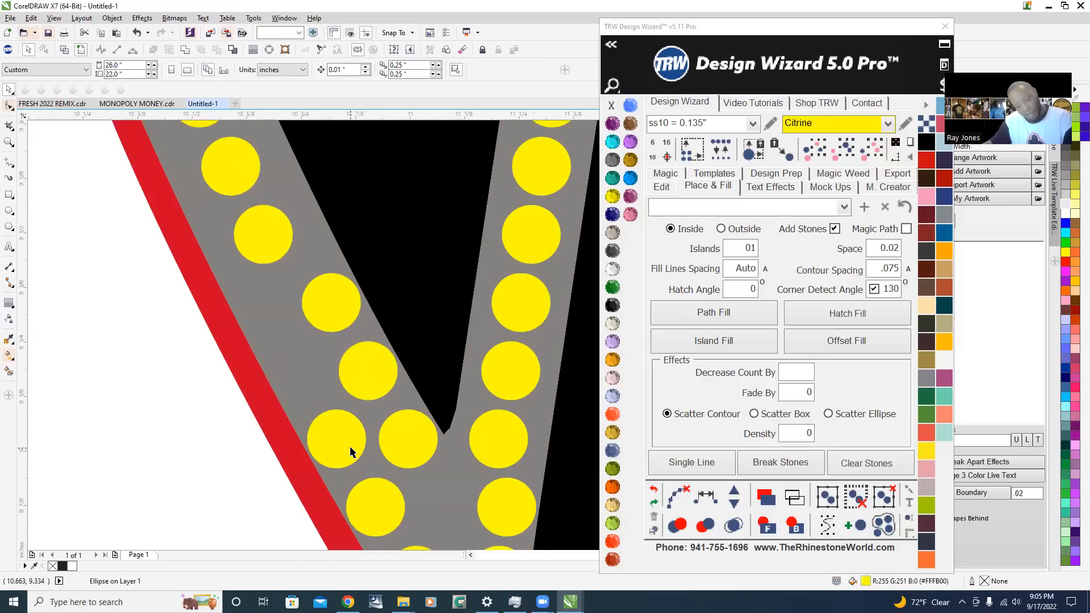
left_click(373, 506)
scroll(362, 415, "down", 2)
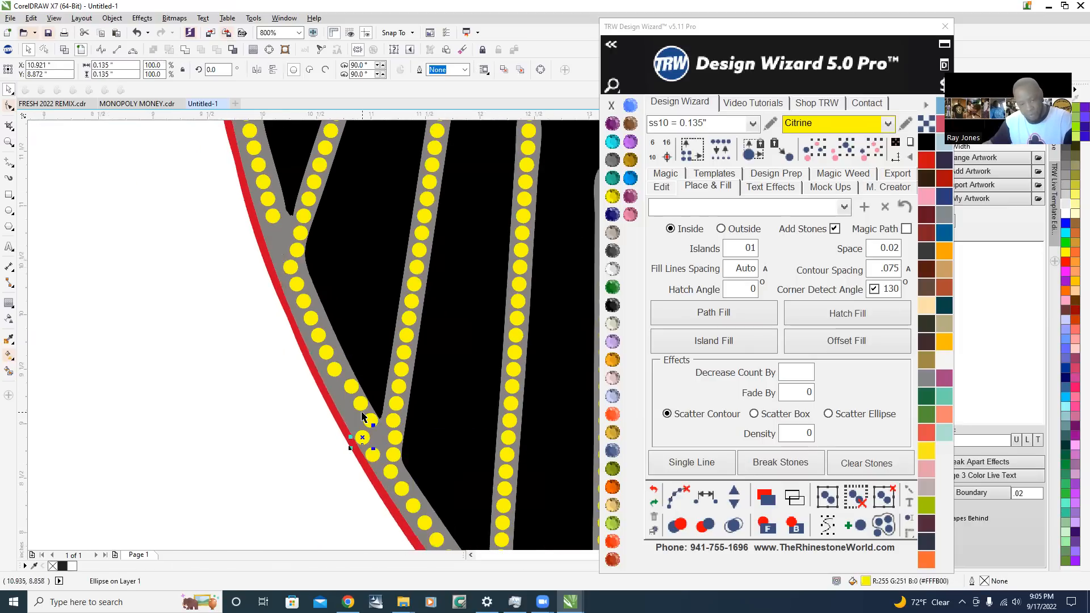
key("Escape")
Delete the three inner stones of the wing outline just above the third feather line's junction
scroll(372, 422, "up", 1)
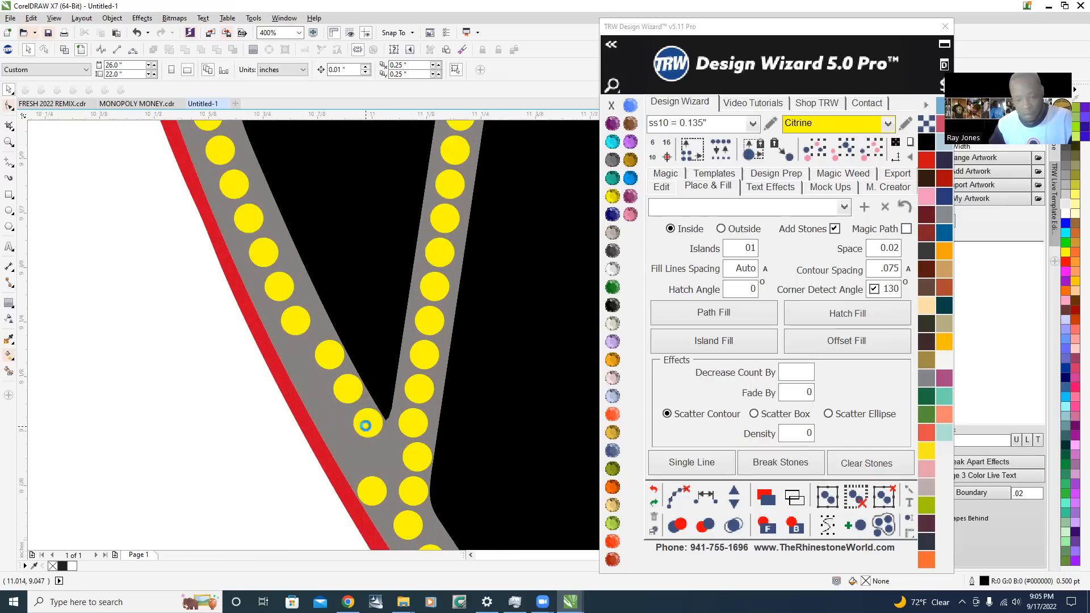
scroll(369, 422, "up", 1)
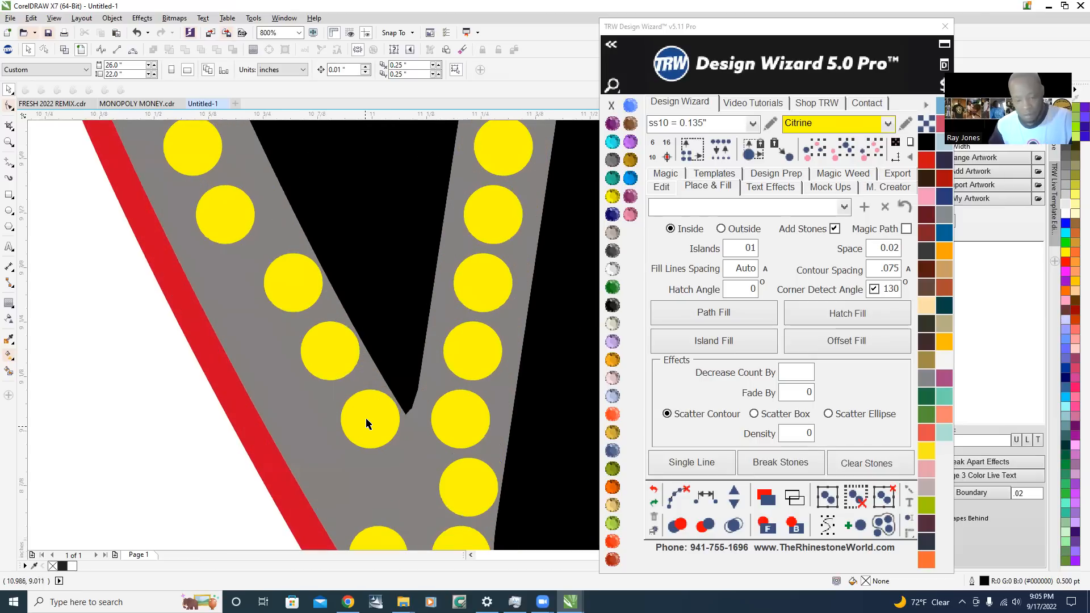
left_click(288, 284)
left_click_drag(292, 282, 329, 350)
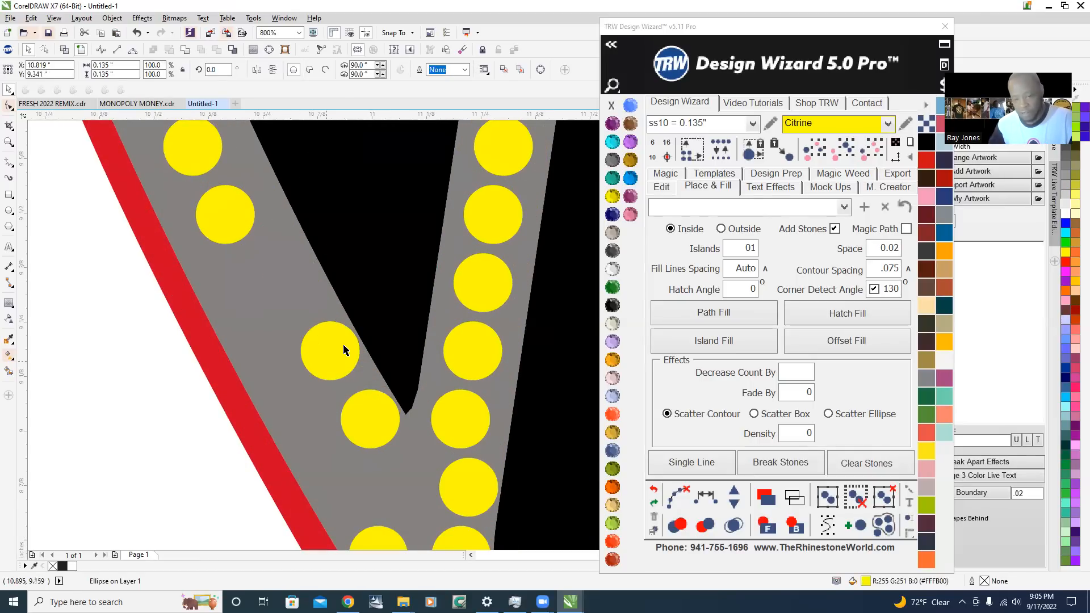
key("Delete")
left_click(379, 417)
key("Delete")
scroll(342, 334, "down", 2)
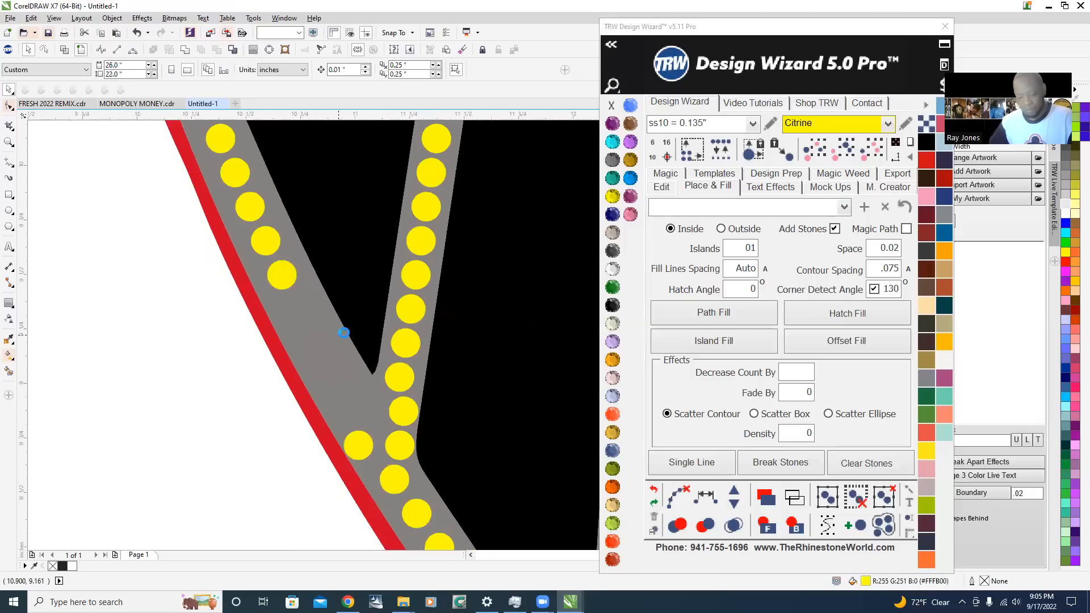
Delete the remaining three misaligned stones inside the third feather line's junction, leaving it empty
scroll(369, 387, "up", 1)
scroll(369, 353, "down", 1)
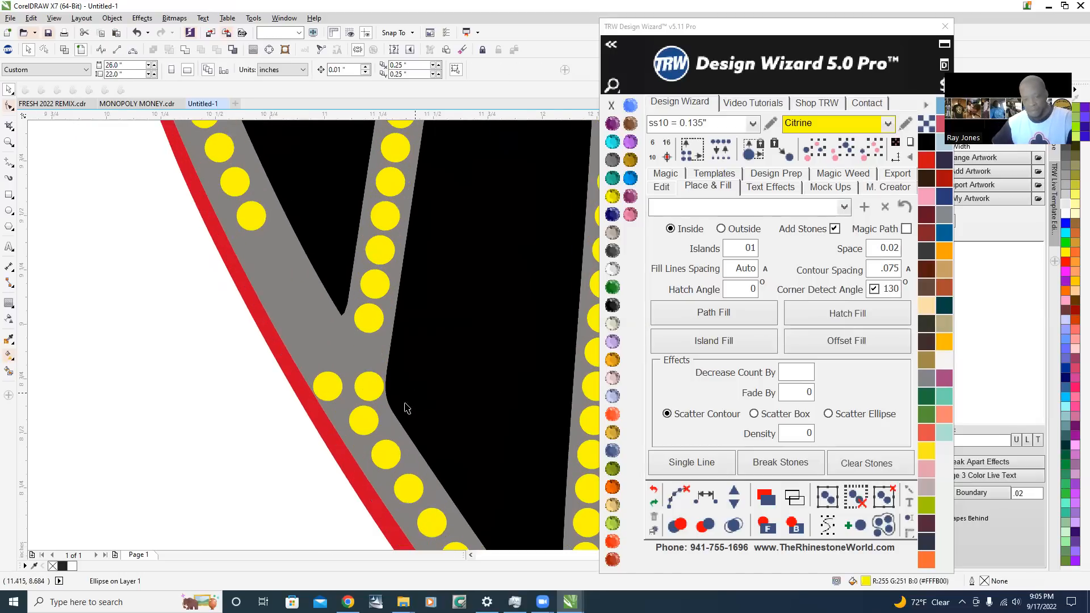
scroll(372, 382, "up", 1)
left_click(368, 390)
key("Delete")
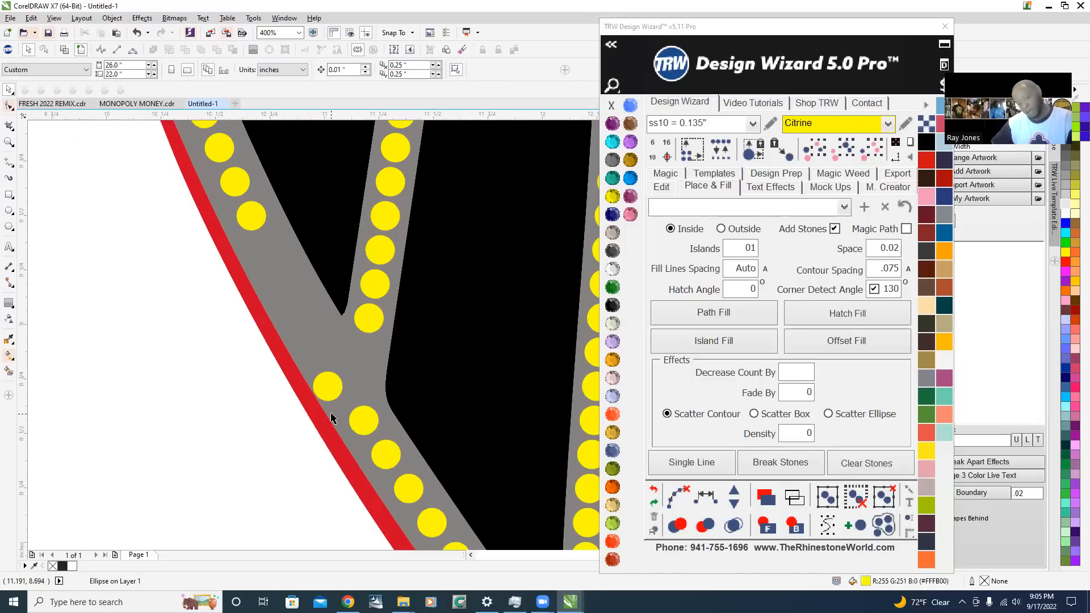
left_click(327, 385)
scroll(282, 349, "down", 1)
key("Delete")
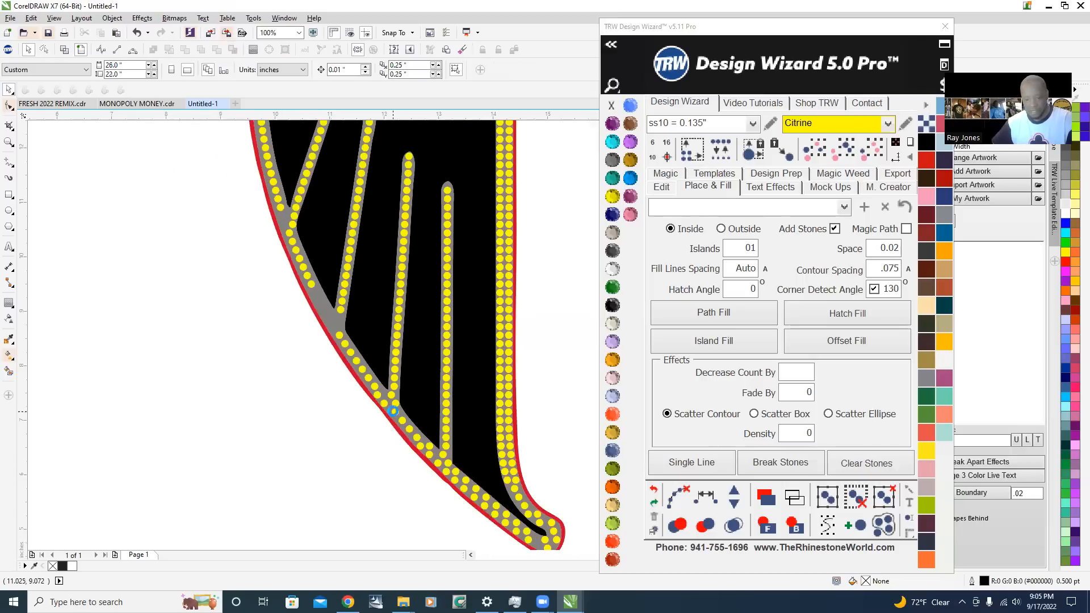
Delete the three misaligned stones where the fourth feather line meets the wing outline
scroll(348, 343, "up", 1)
key("Delete")
left_click(360, 373)
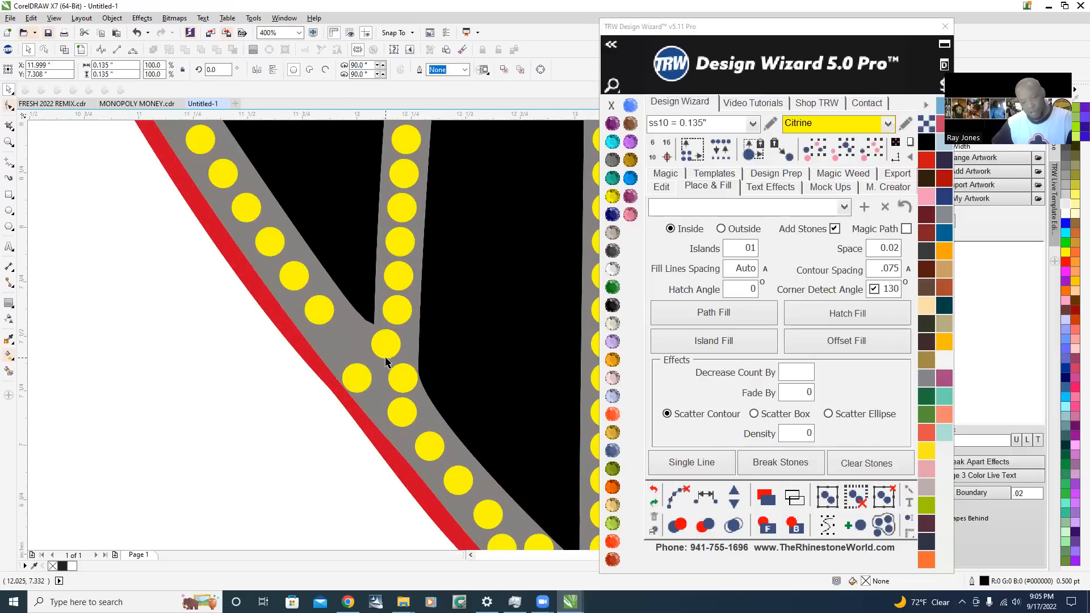
key("Delete")
left_click(390, 341)
key("Delete")
left_click(406, 374)
key("Delete")
scroll(406, 378, "down", 2)
scroll(381, 471, "up", 1)
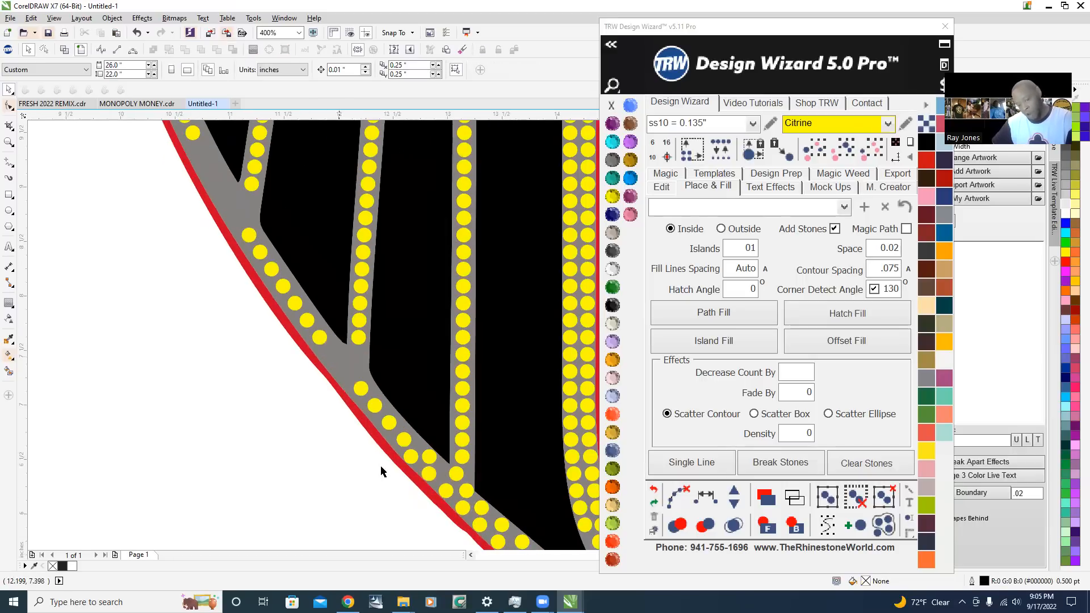
Try deleting an outer stone at the fifth feather line's junction, undo the deletion and deselect
scroll(402, 484, "down", 2)
scroll(363, 398, "up", 2)
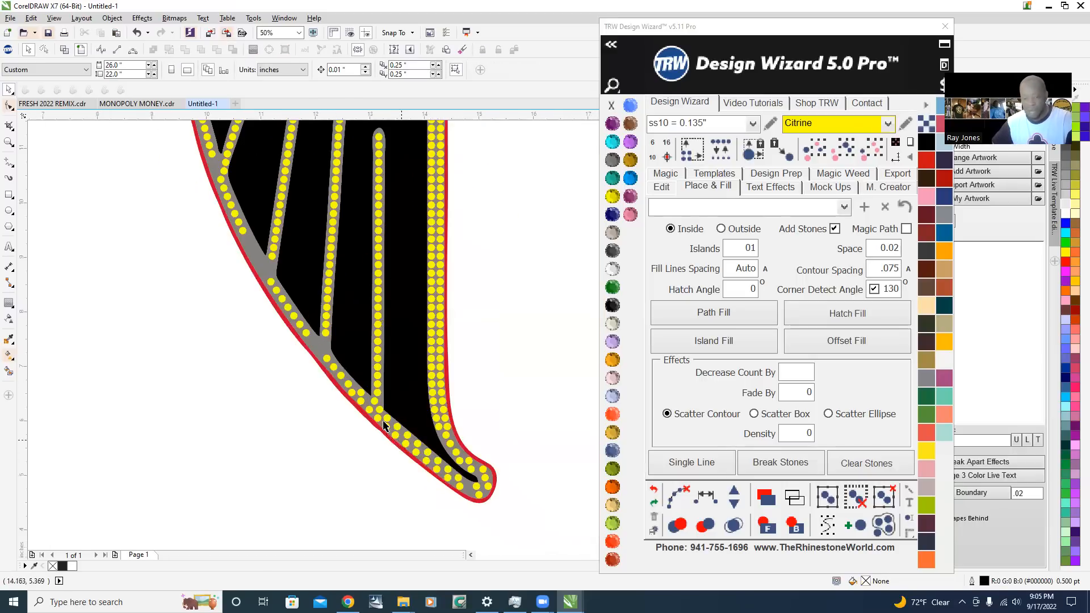
left_click(322, 366)
scroll(344, 373, "up", 1)
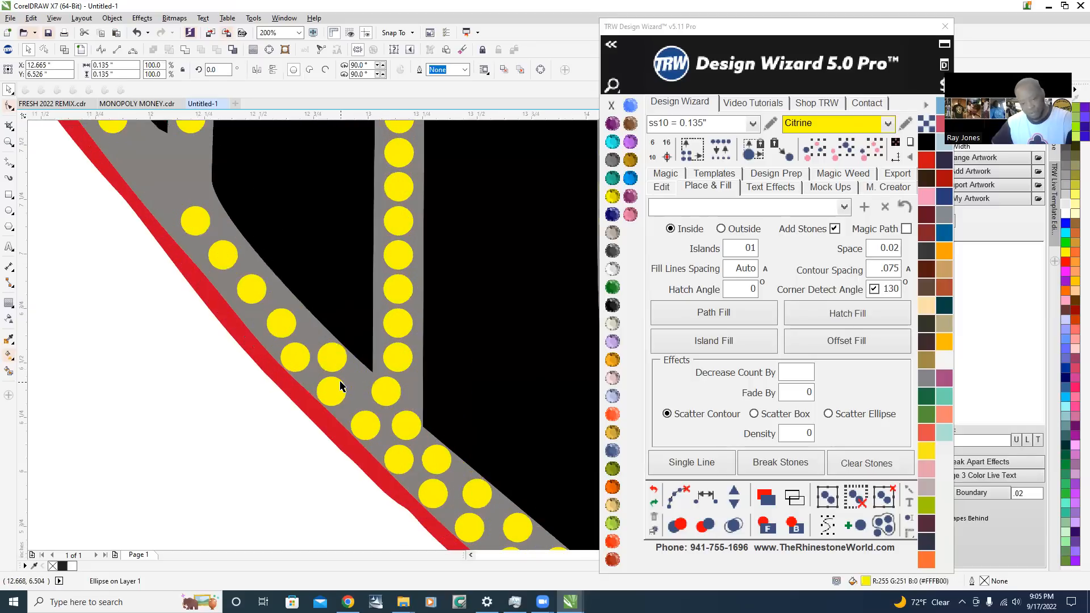
key("Delete")
scroll(277, 369, "down", 2)
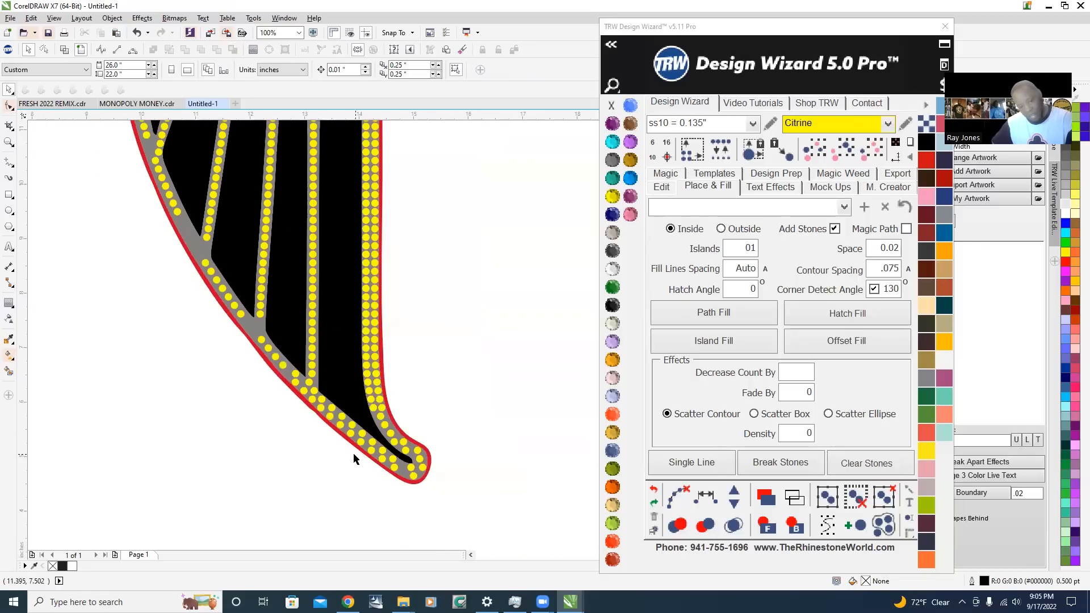
scroll(286, 387, "up", 2)
left_click(299, 375)
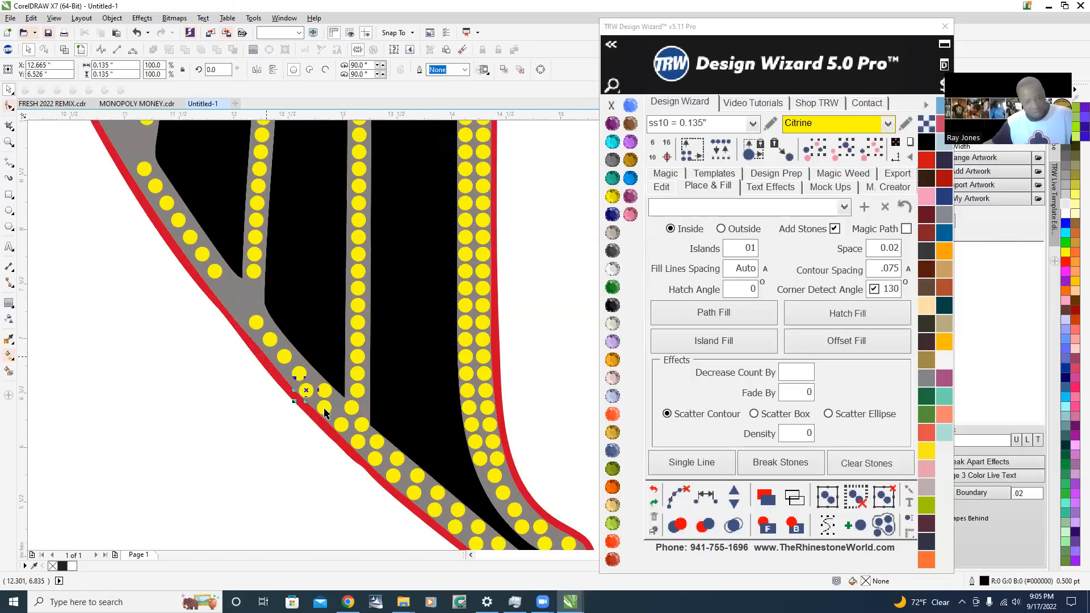
scroll(304, 386, "down", 2)
key("Escape")
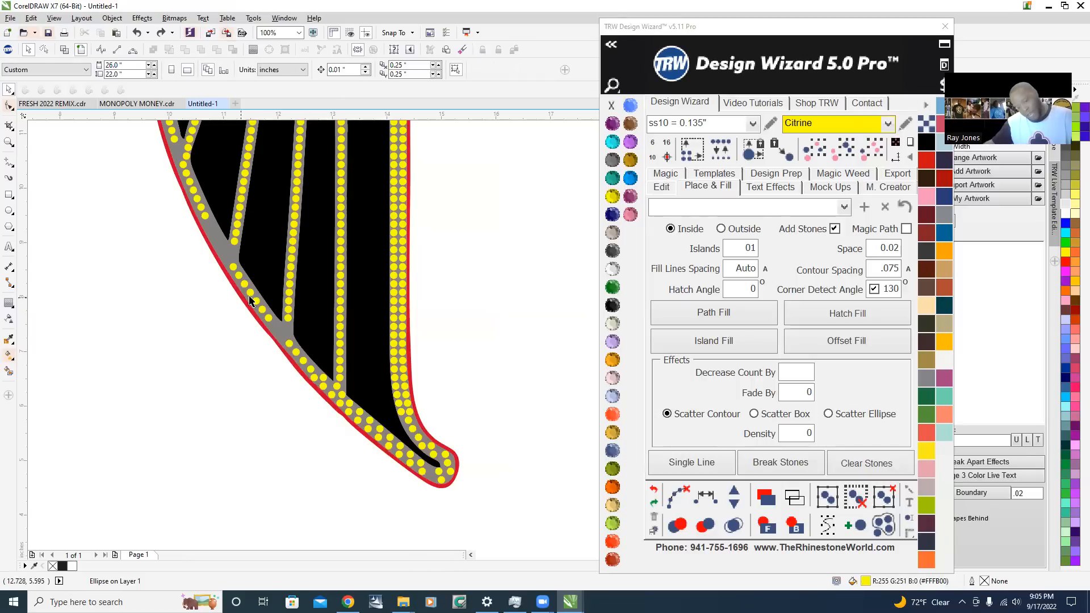
scroll(440, 485, "up", 4)
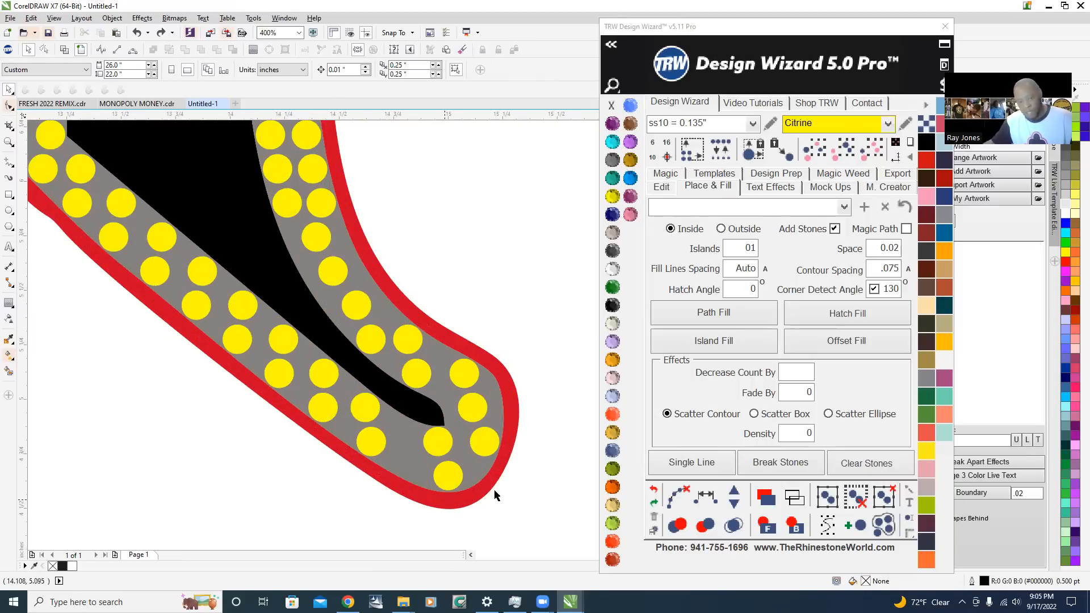
scroll(495, 496, "down", 4)
scroll(399, 279, "down", 2)
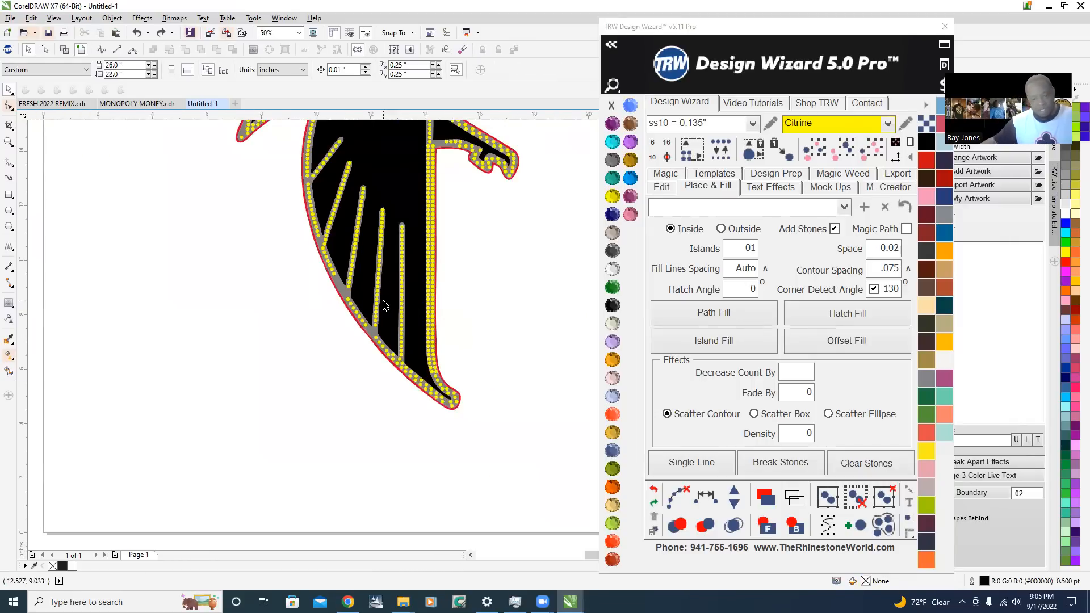
scroll(380, 329, "up", 4)
scroll(368, 386, "down", 2)
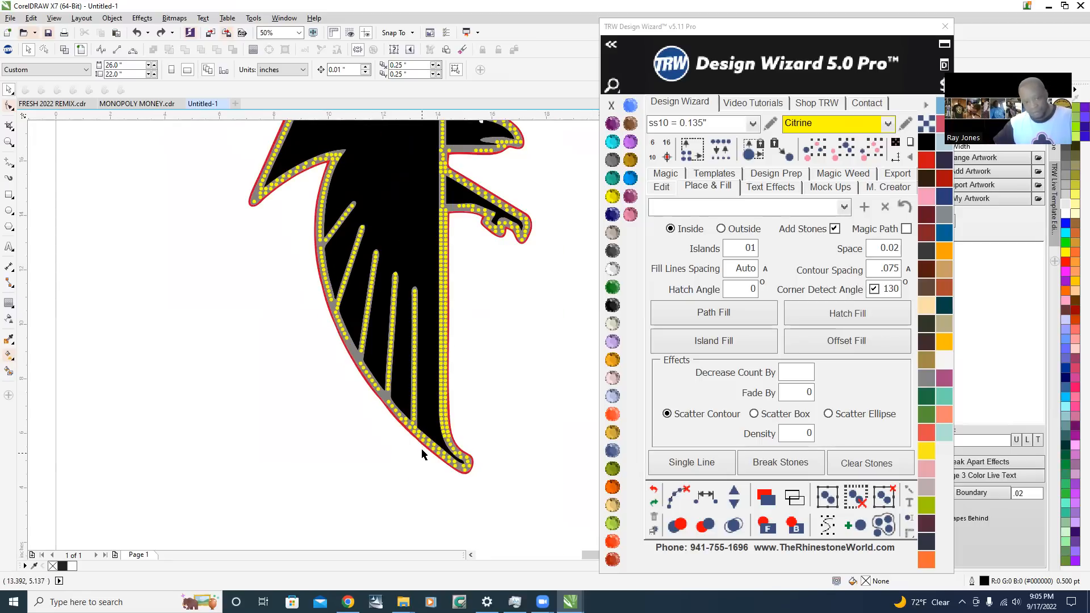
Select the wing outline stones one after another, starting just above the first feather line's junction and continuing below it
scroll(347, 270, "up", 2)
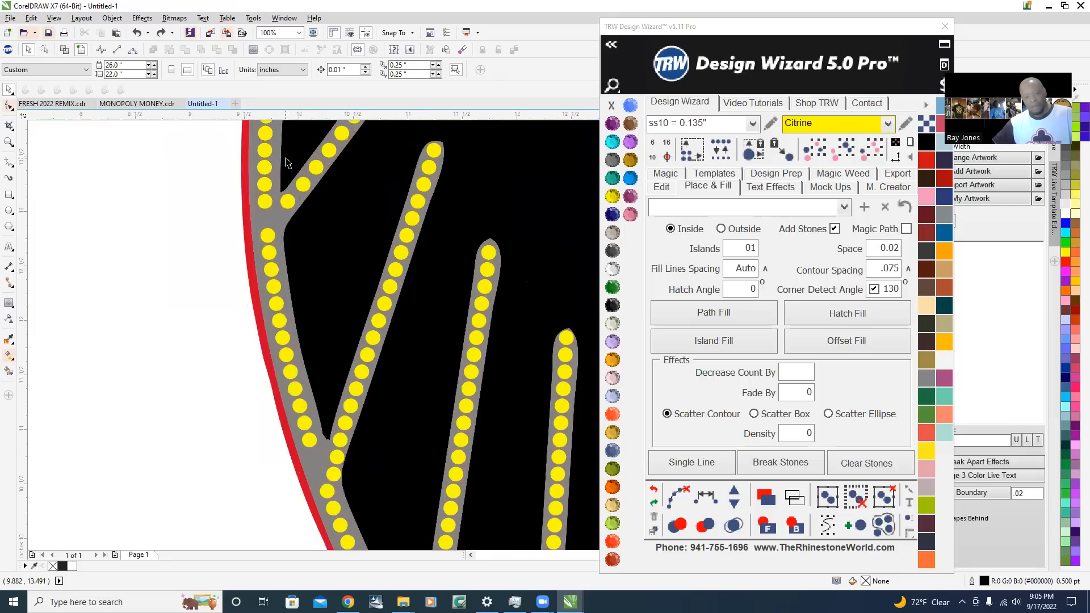
left_click(265, 183)
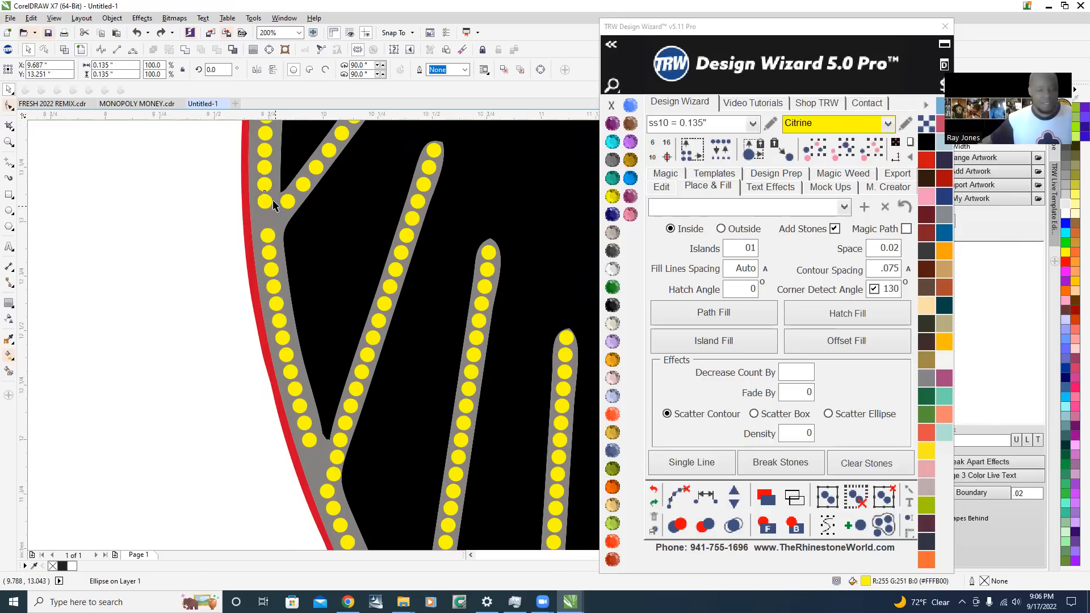
scroll(275, 204, "up", 1)
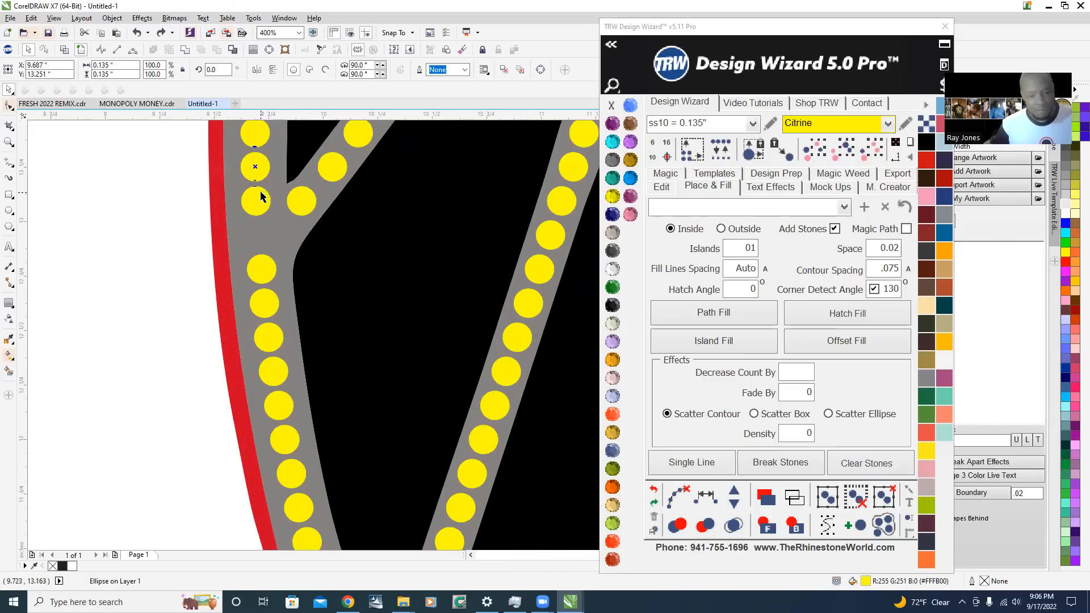
left_click(259, 208, "shift")
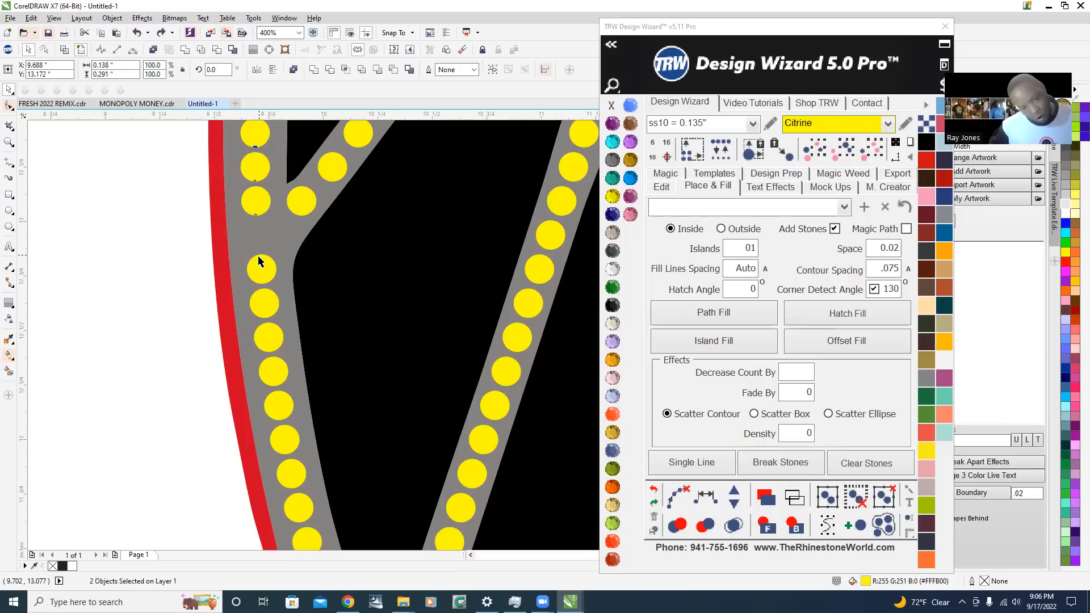
left_click(260, 270, "shift")
left_click(275, 344, "shift")
left_click(276, 373, "shift")
left_click(282, 407, "shift")
left_click(287, 438, "shift")
Extend the stone selection down the wing outline to just past the second feather line's junction
scroll(345, 270, "down", 1)
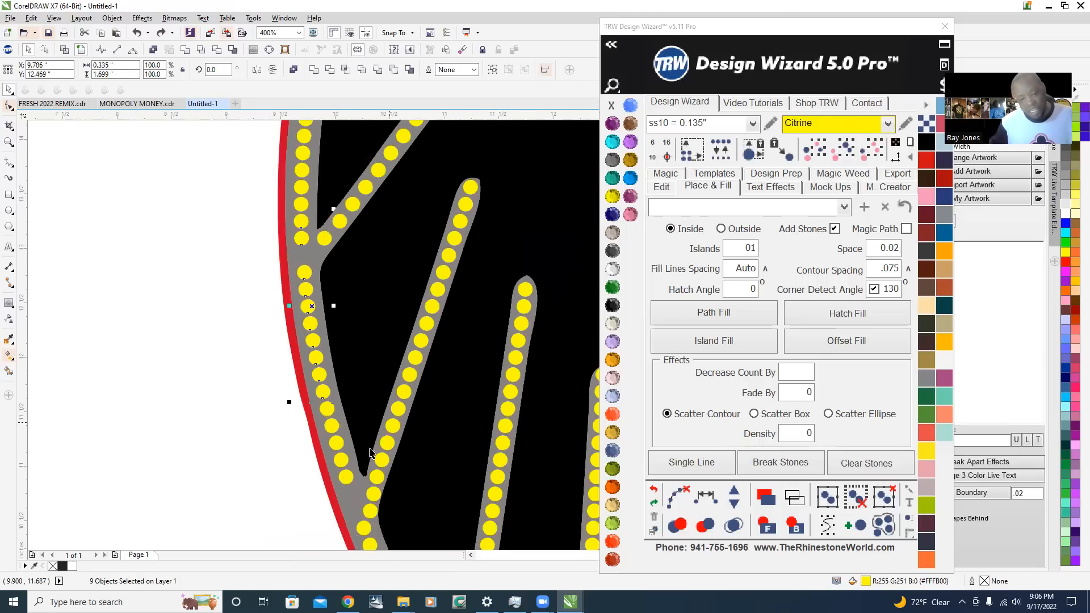
scroll(341, 295, "down", 1)
scroll(336, 334, "down", 1)
scroll(343, 415, "up", 3)
scroll(275, 232, "down", 1)
scroll(274, 227, "up", 1)
left_click(267, 248, "shift")
left_click(279, 274, "shift")
left_click(289, 316, "shift")
left_click(299, 341, "shift")
left_click(332, 440, "shift")
left_click(346, 482, "shift")
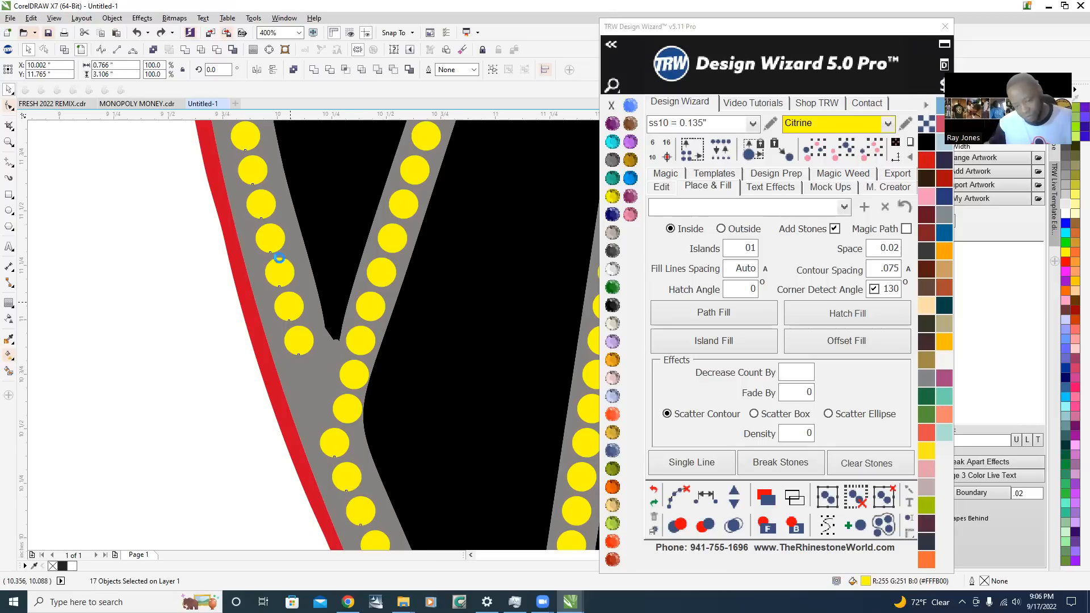
Add the outline stones from below the second feather line, past the third, to just above the fourth line's junction to the selection
scroll(279, 258, "down", 1)
scroll(353, 470, "up", 1)
left_click(316, 372, "shift")
left_click(331, 404, "shift")
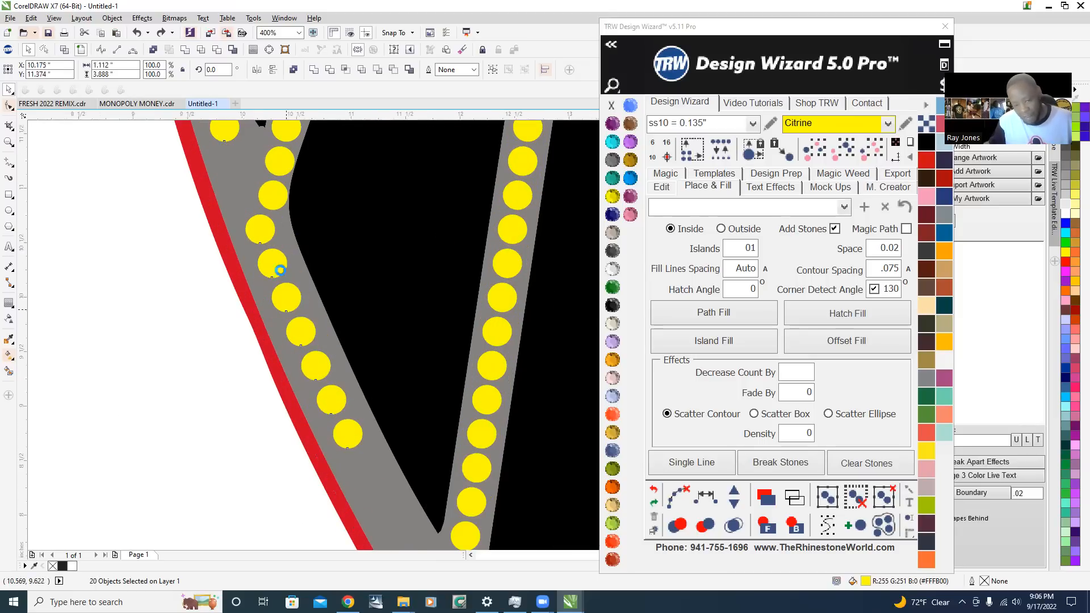
scroll(280, 271, "down", 2)
scroll(353, 417, "up", 1)
scroll(327, 336, "up", 1)
left_click(265, 275, "shift")
left_click(333, 377, "shift")
left_click(360, 414, "shift")
left_click(384, 446, "shift")
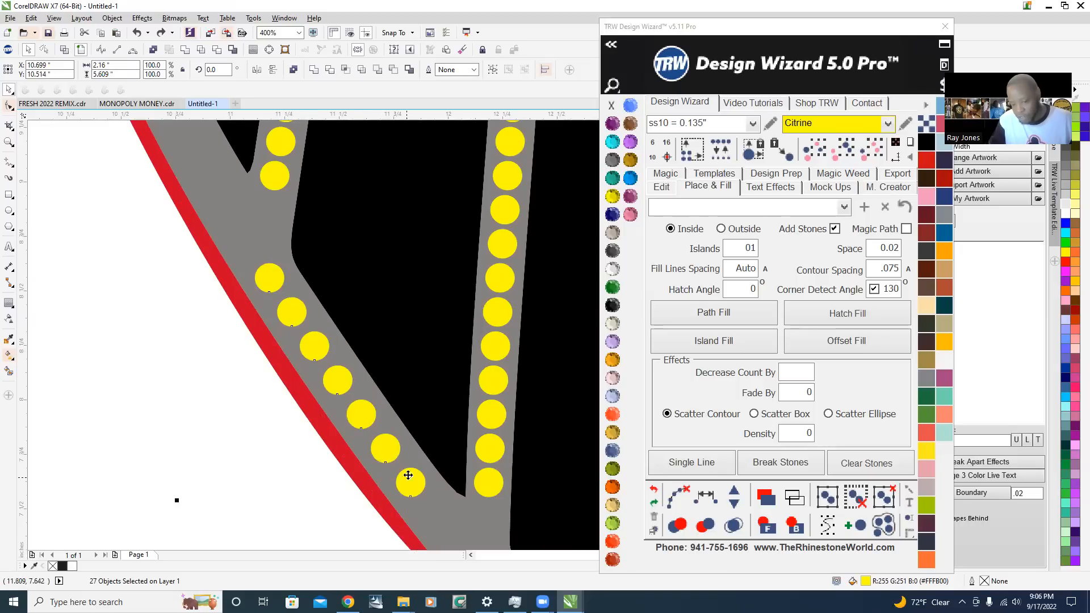
Add the outline stones between the fourth and fifth feather lines' junctions to the selection
scroll(409, 476, "down", 2)
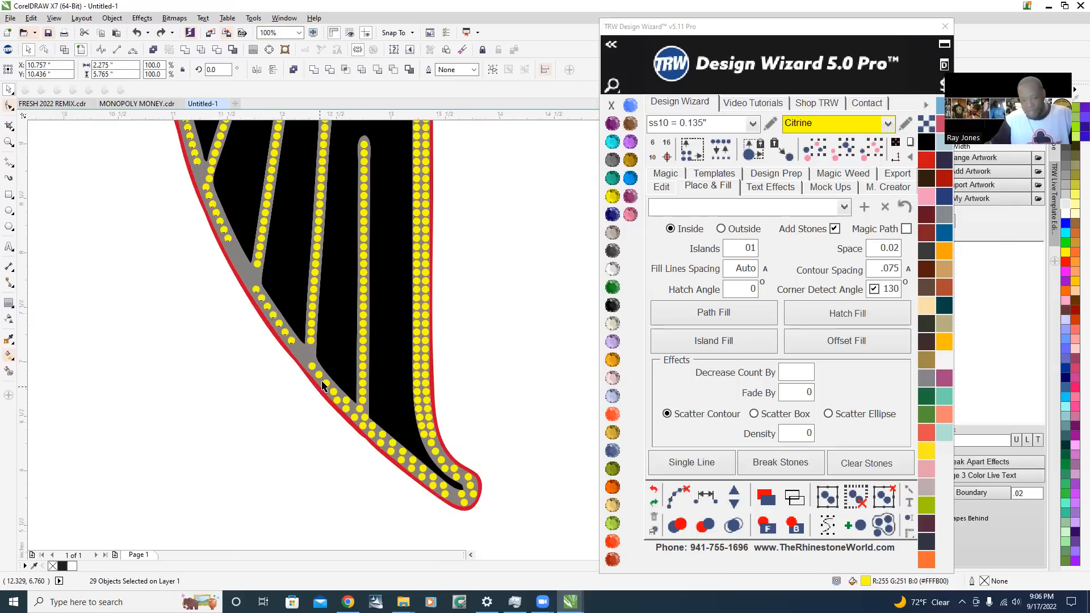
scroll(322, 386, "up", 2)
left_click(291, 302, "shift")
left_click(313, 340, "shift")
left_click(340, 372, "shift")
scroll(334, 437, "down", 2)
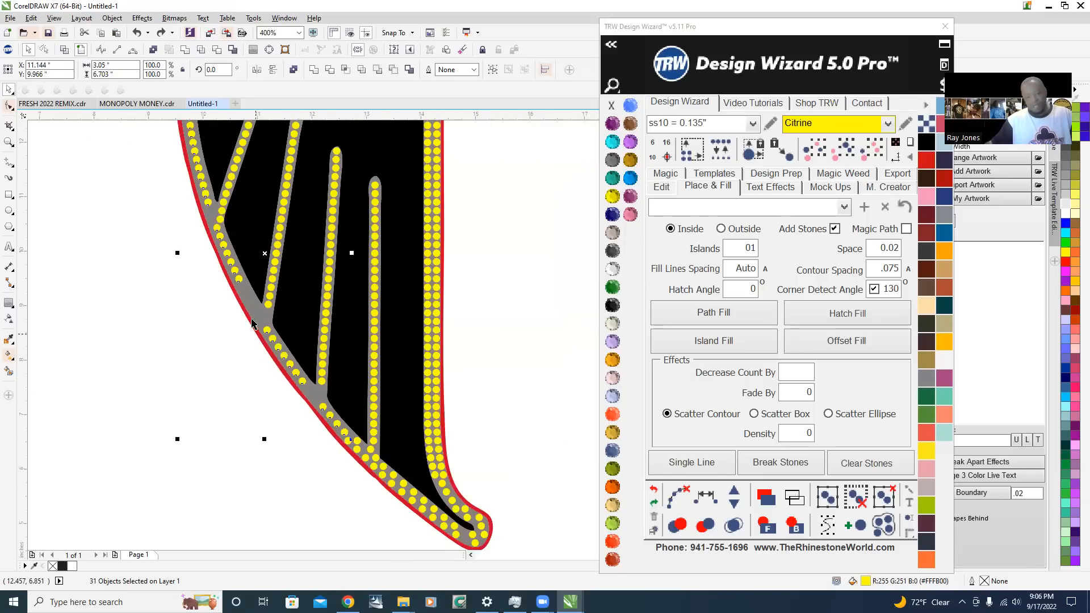
scroll(320, 379, "down", 1)
scroll(268, 221, "up", 1)
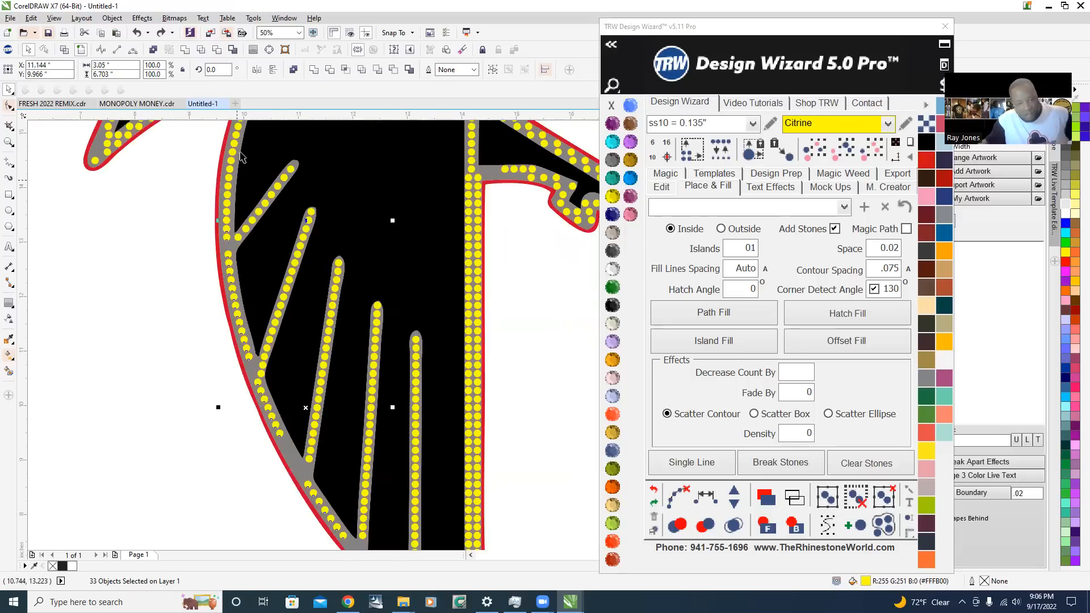
Respace the selected stones evenly along the wing outline from the first to the fifth feather line
scroll(199, 216, "down", 1)
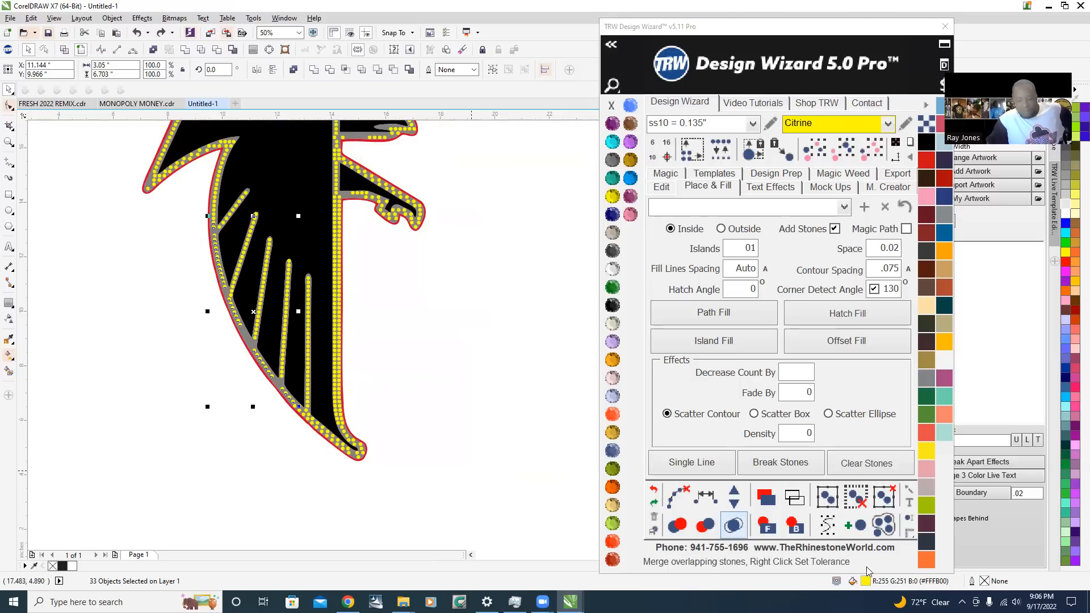
left_click(707, 501)
scroll(258, 289, "up", 2)
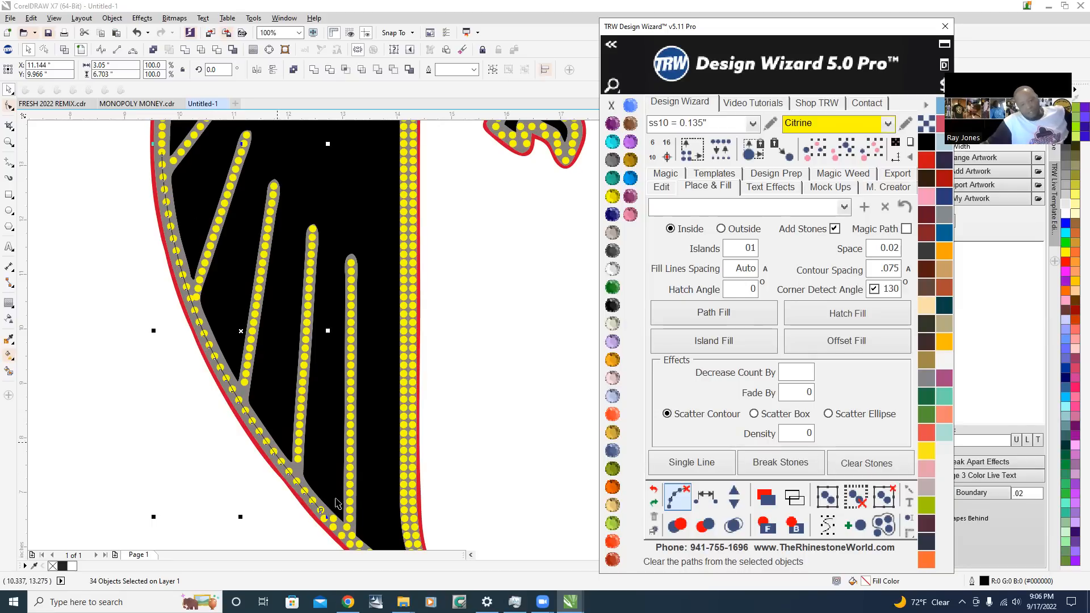
scroll(160, 149, "up", 2)
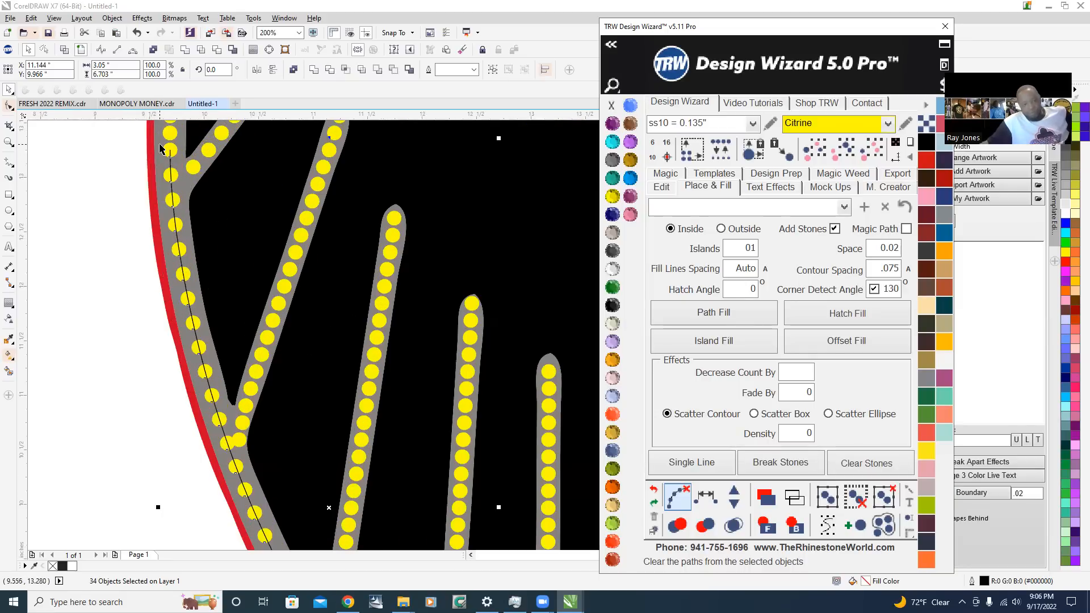
scroll(183, 171, "down", 2)
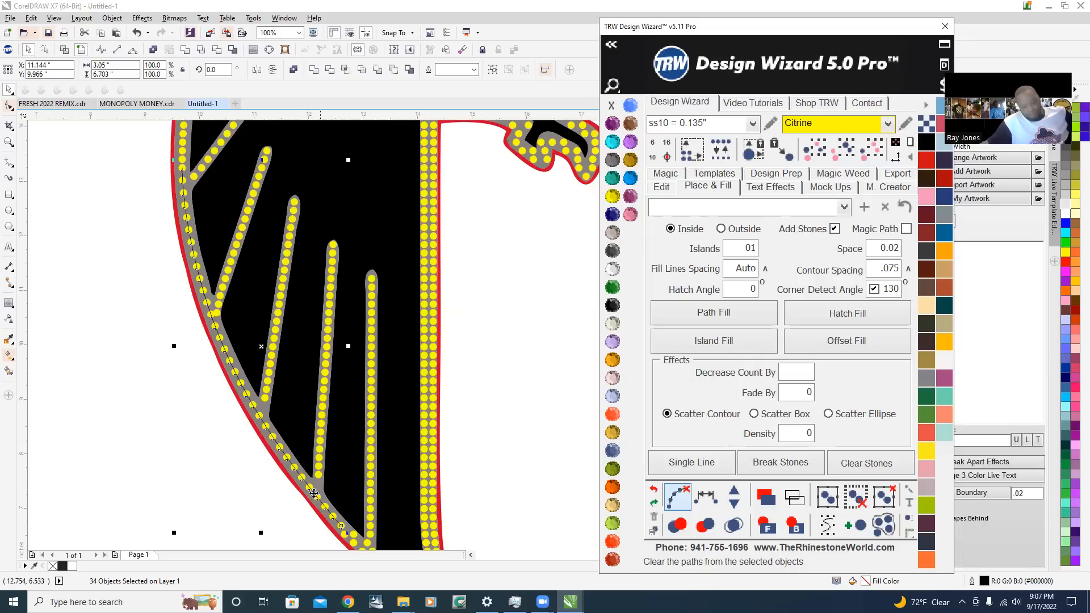
Add ten stones to the respaced wing outline row to tighten its spacing
left_click(736, 492)
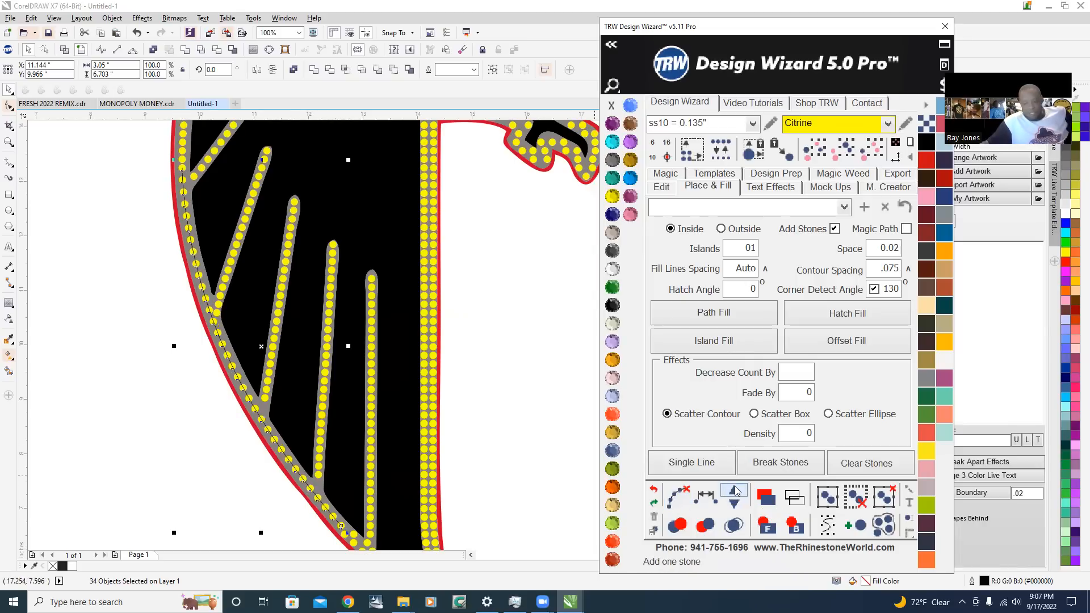
left_click(735, 488)
left_click(735, 488)
left_click(735, 487)
left_click(735, 487)
left_click(736, 491)
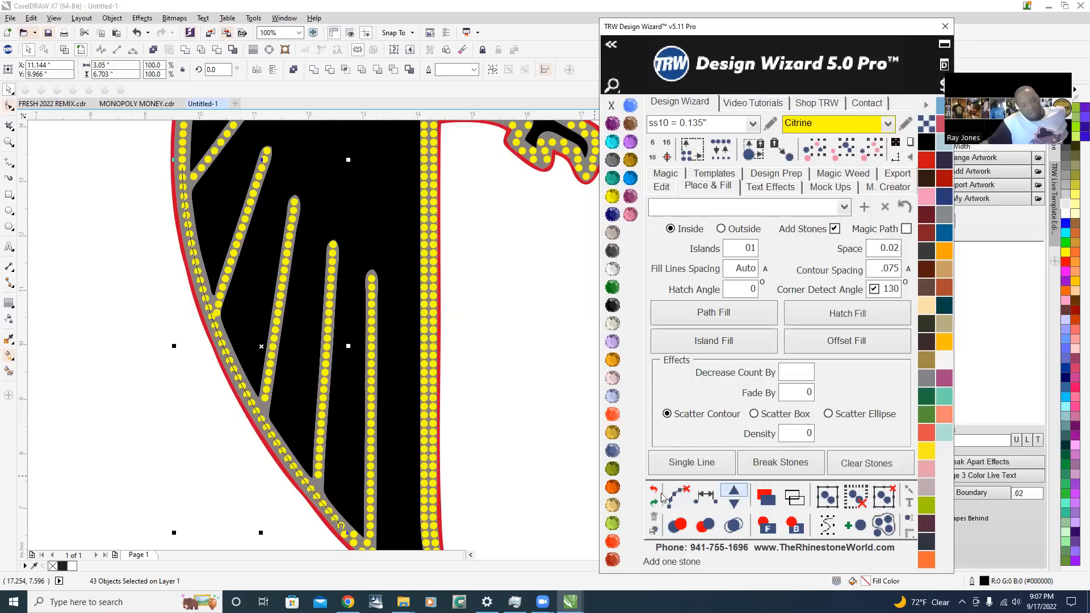
Add three more stones to the wing outline row to narrow the remaining gaps
scroll(205, 218, "up", 1)
scroll(163, 185, "up", 1)
scroll(155, 249, "down", 1)
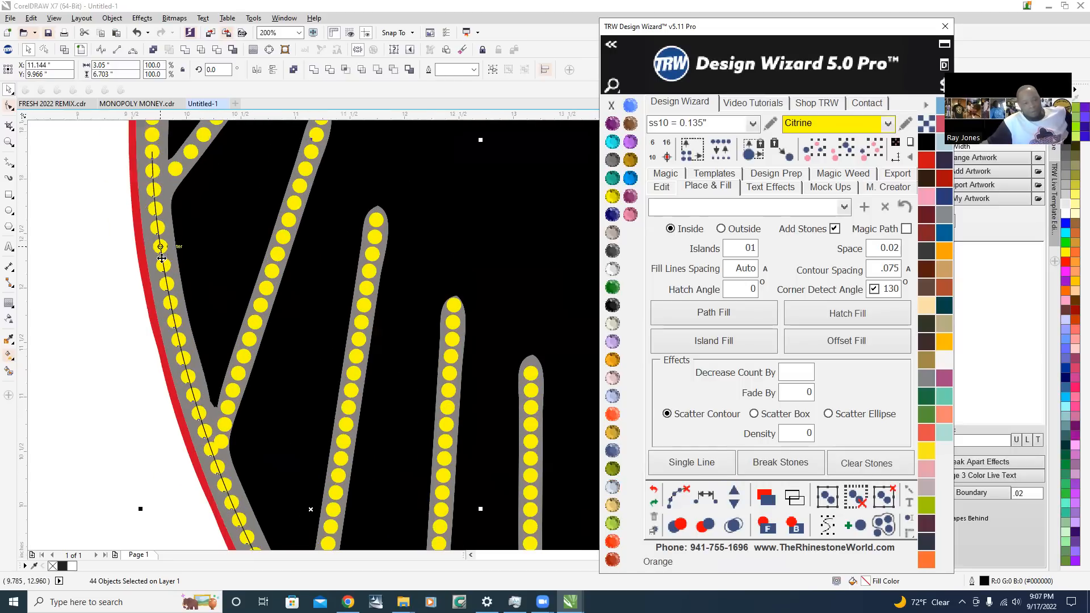
left_click(735, 491)
left_click(735, 491)
left_click(736, 492)
Clear the guide path from the respaced wing outline stones and deselect them
scroll(129, 172, "up", 2)
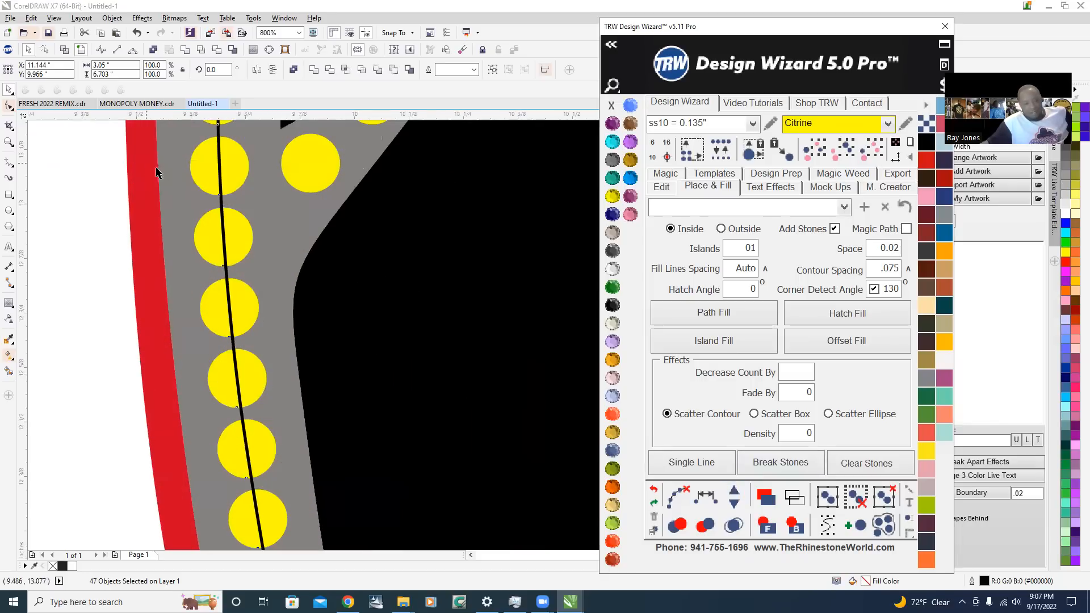
scroll(251, 276, "down", 3)
scroll(276, 295, "down", 2)
scroll(273, 342, "up", 2)
scroll(269, 342, "down", 1)
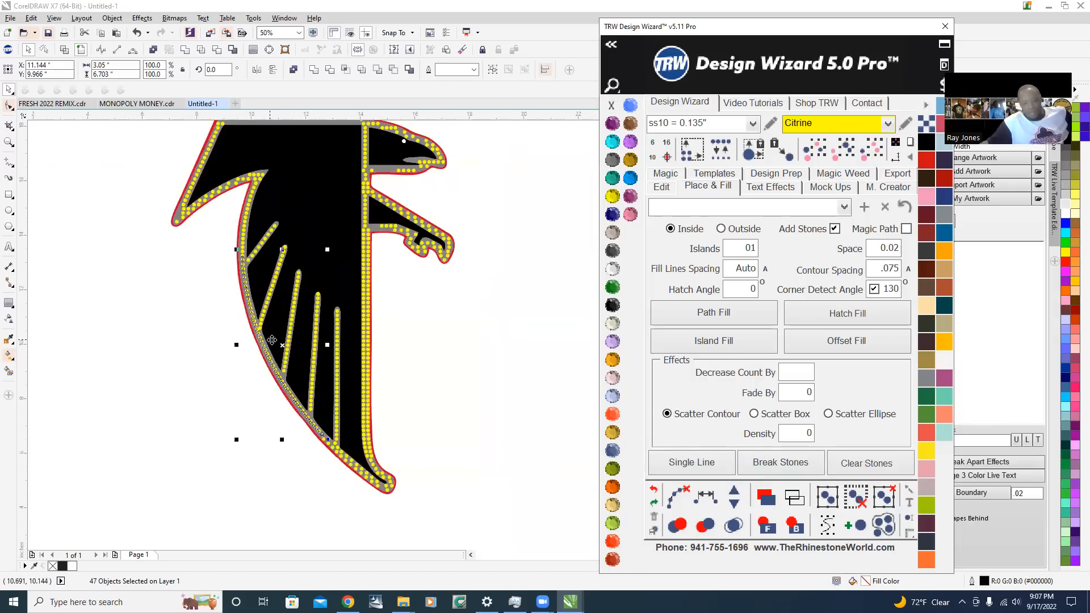
scroll(423, 483, "up", 1)
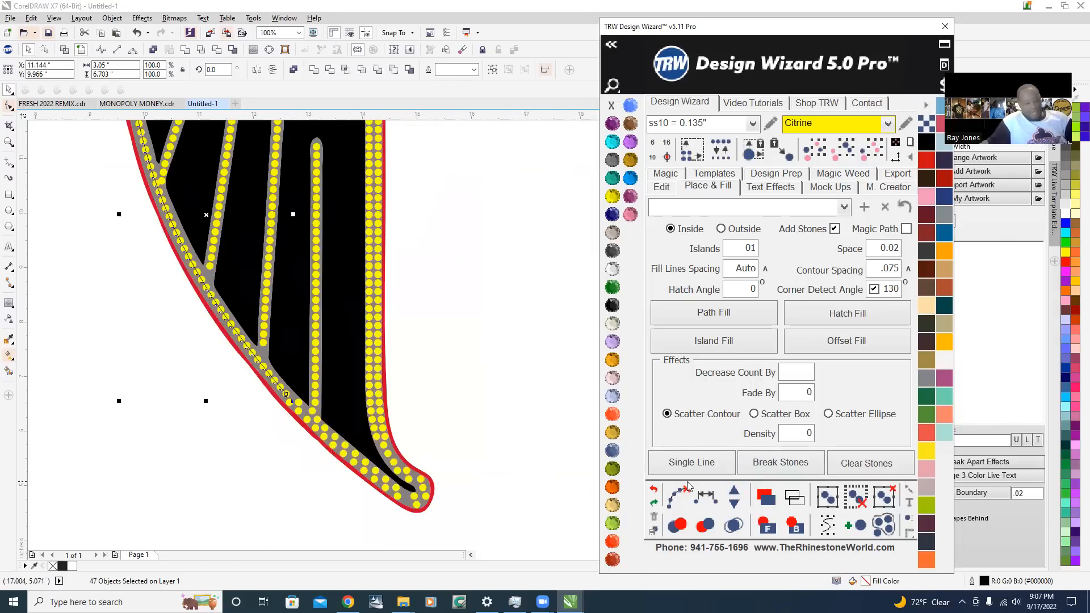
left_click(674, 493)
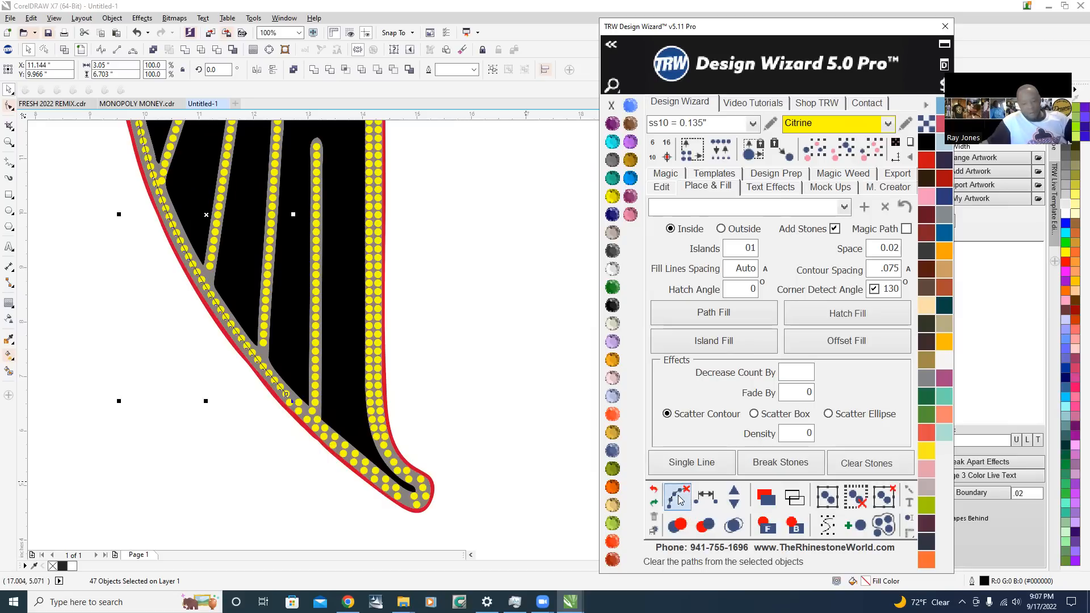
scroll(148, 167, "up", 1)
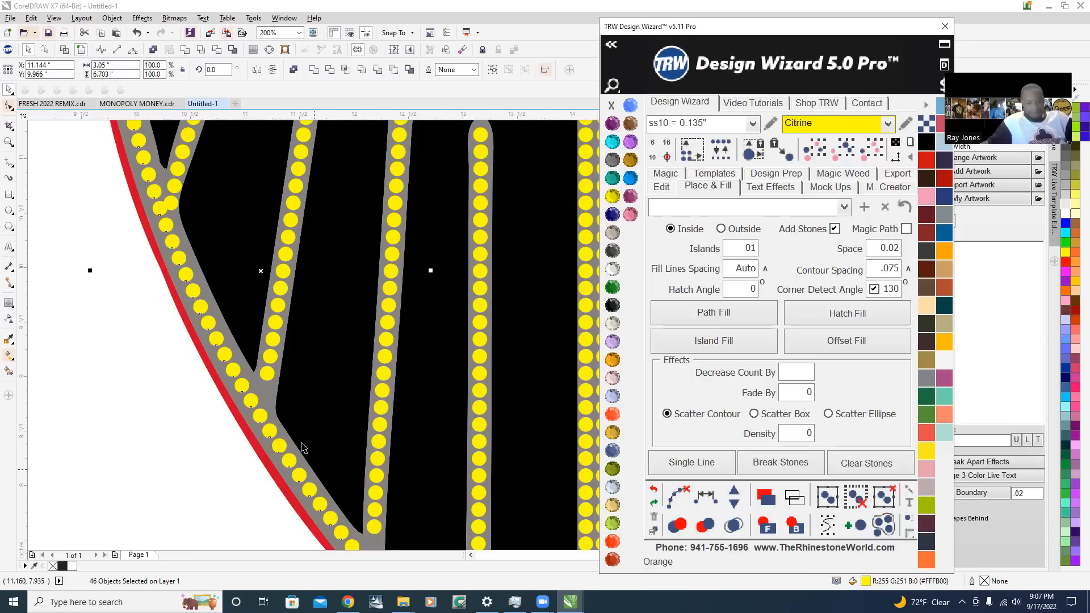
scroll(302, 448, "down", 2)
left_click(227, 382)
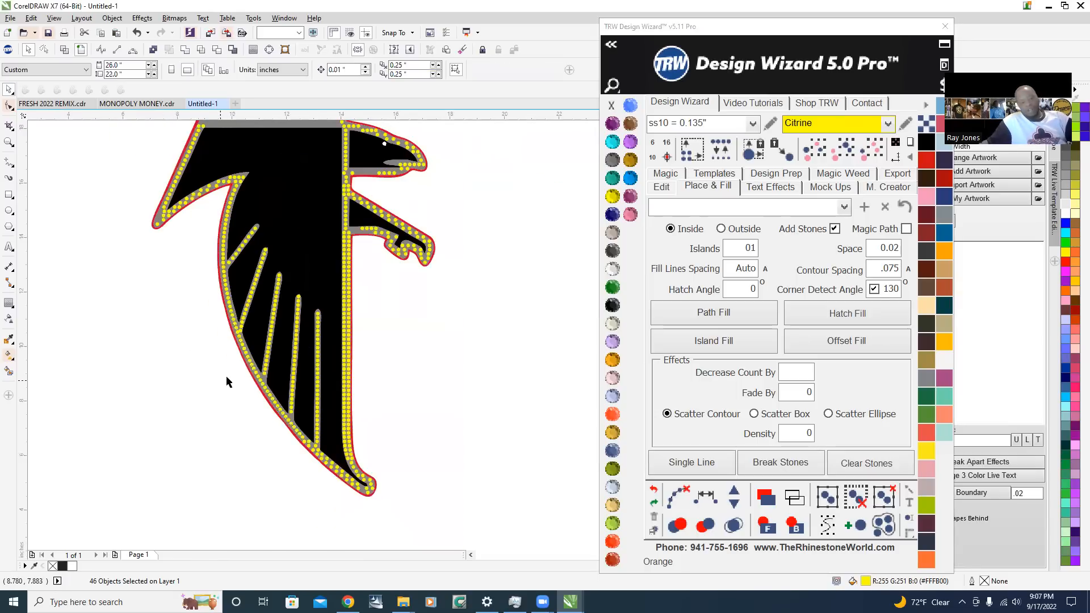
Delete the bottom stone of the second feather line that overlaps the wing outline row
scroll(227, 381, "up", 4)
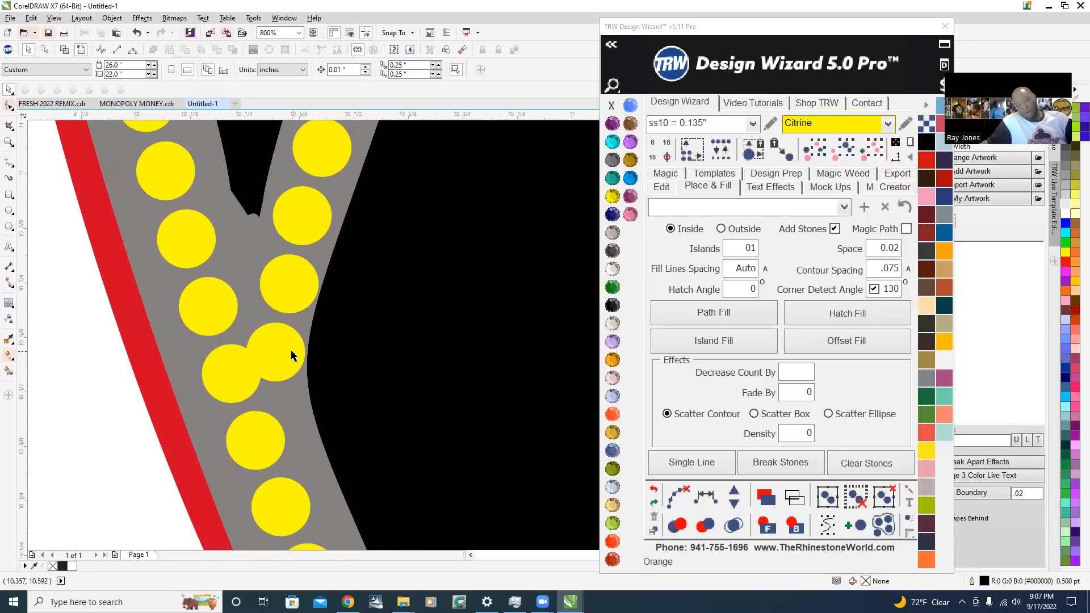
left_click(293, 353)
key("Delete")
scroll(169, 335, "down", 3)
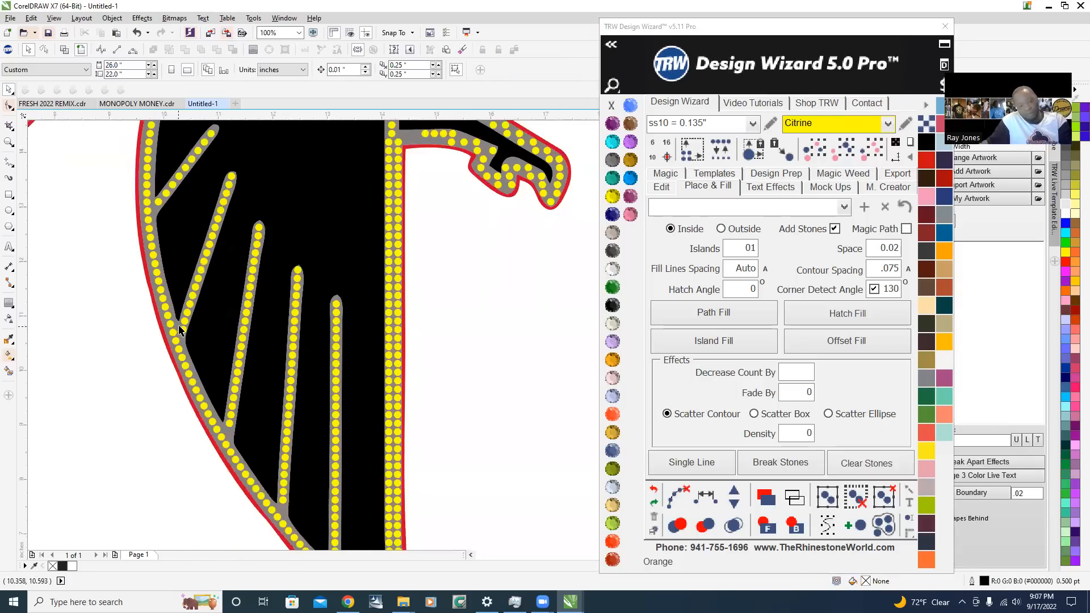
Move the second feather line's lowest remaining stone slightly toward the wing outline row
scroll(223, 370, "up", 5)
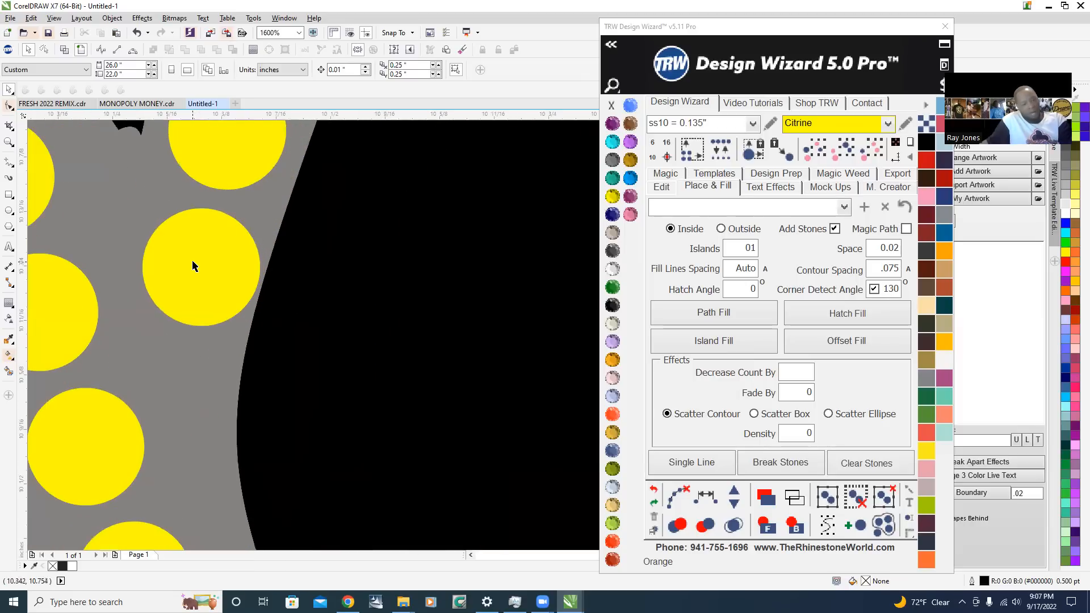
left_click(204, 267)
left_click_drag(204, 266, 181, 261)
scroll(170, 261, "down", 5)
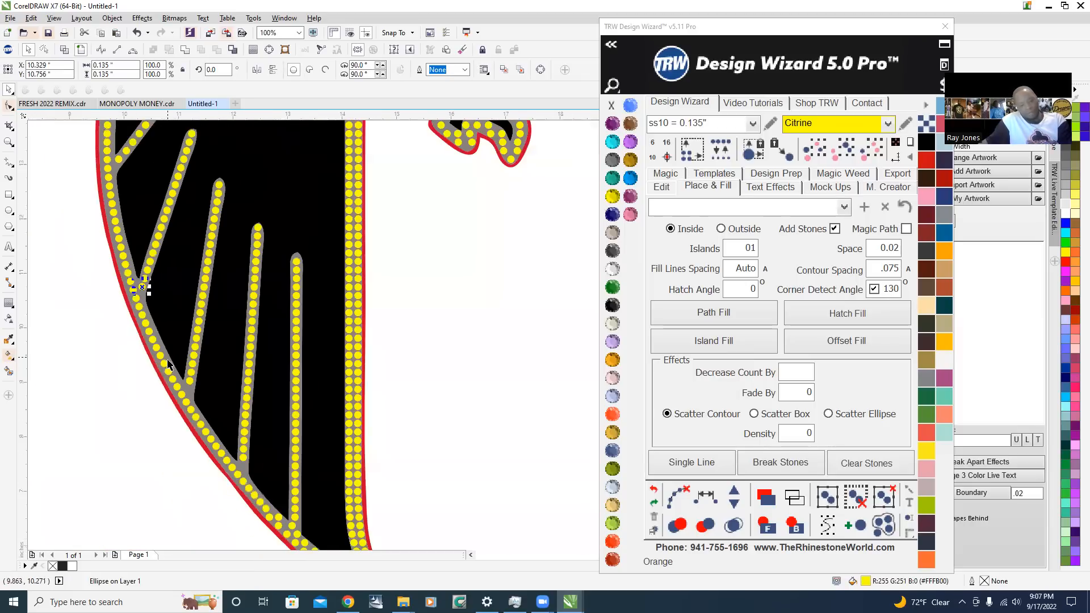
Select the outline stone at the third feather line's junction together with the lower stones of that line
scroll(171, 352, "up", 2)
scroll(171, 369, "up", 2)
scroll(150, 368, "down", 3)
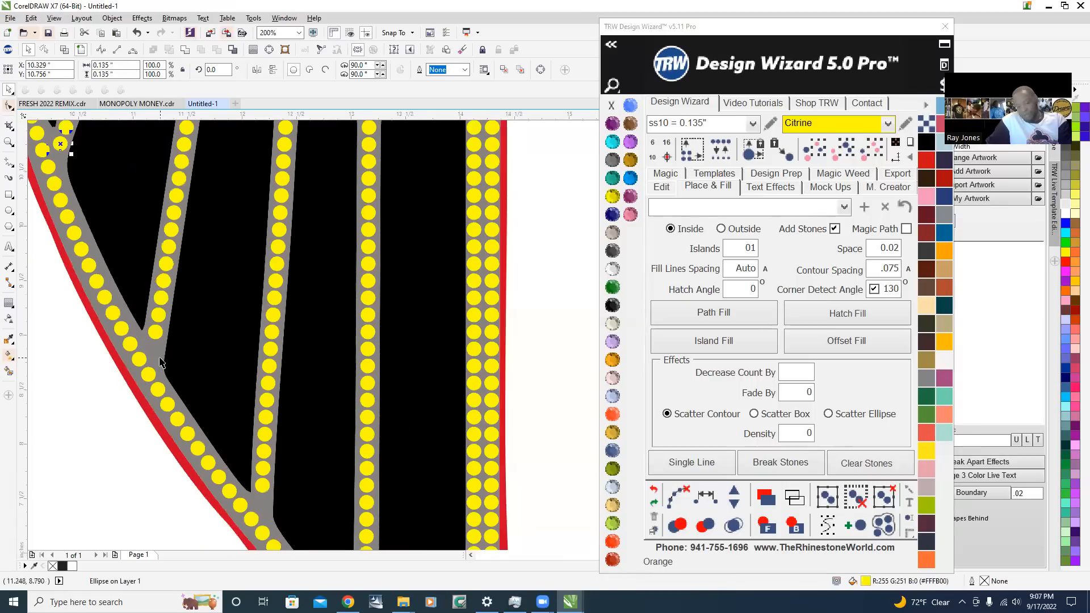
scroll(149, 359, "up", 3)
scroll(149, 358, "up", 2)
scroll(146, 493, "down", 1)
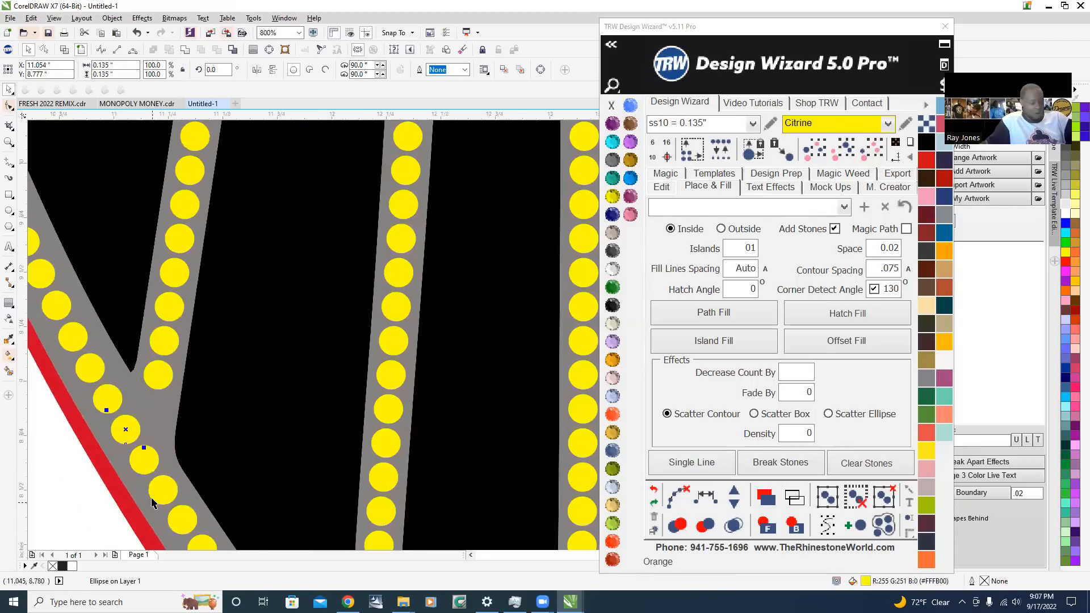
left_click(154, 374, "shift")
left_click(181, 276, "shift")
left_click(186, 178, "shift")
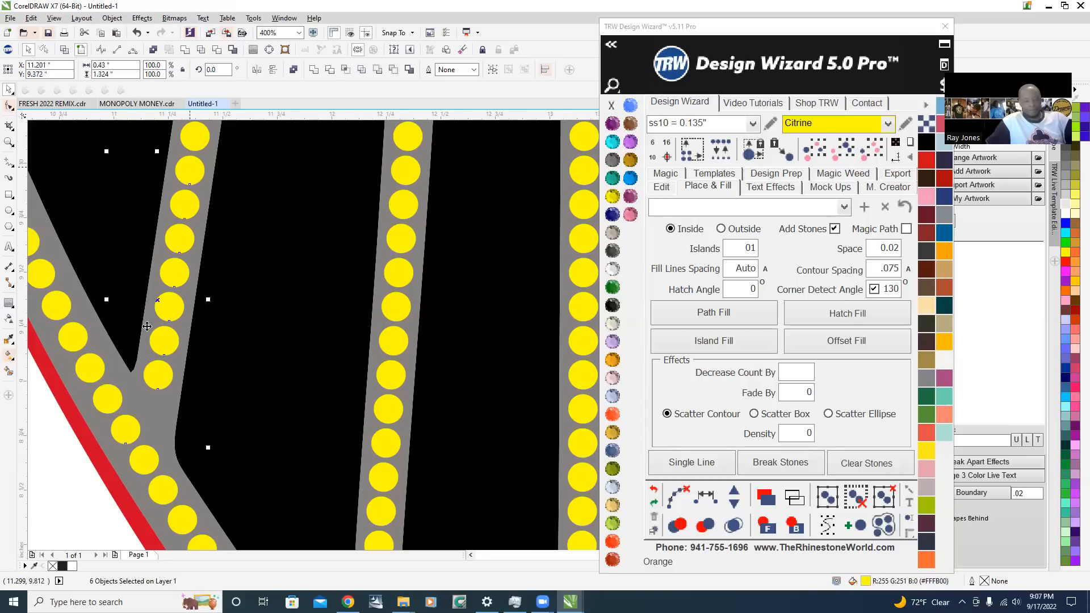
Extend the selection up the third feather line to nine stones and respace them evenly down to the outline
scroll(139, 375, "down", 2)
scroll(160, 270, "up", 1)
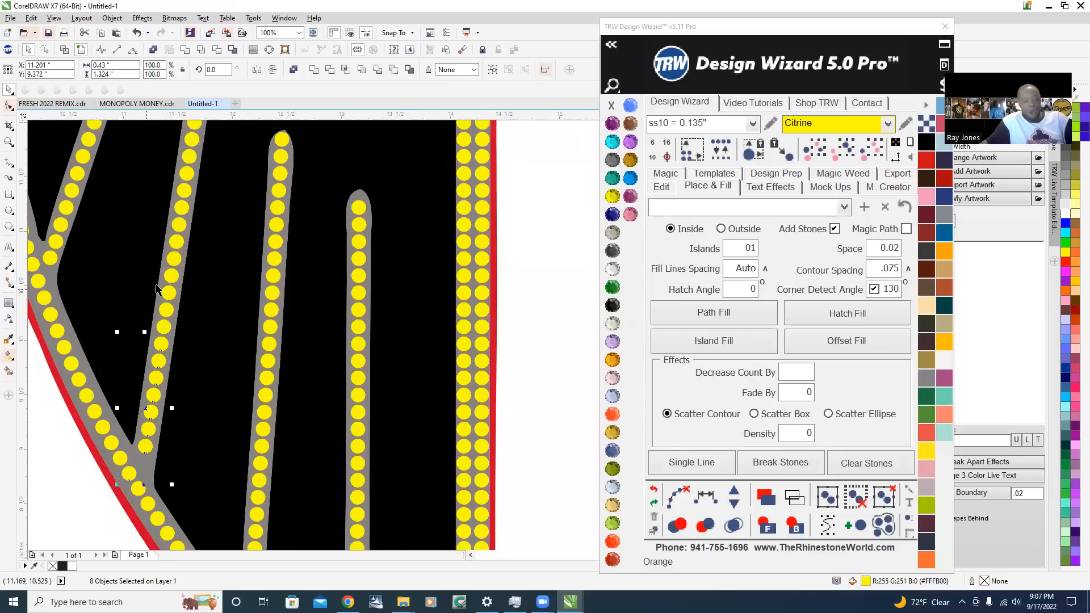
scroll(178, 317, "up", 1)
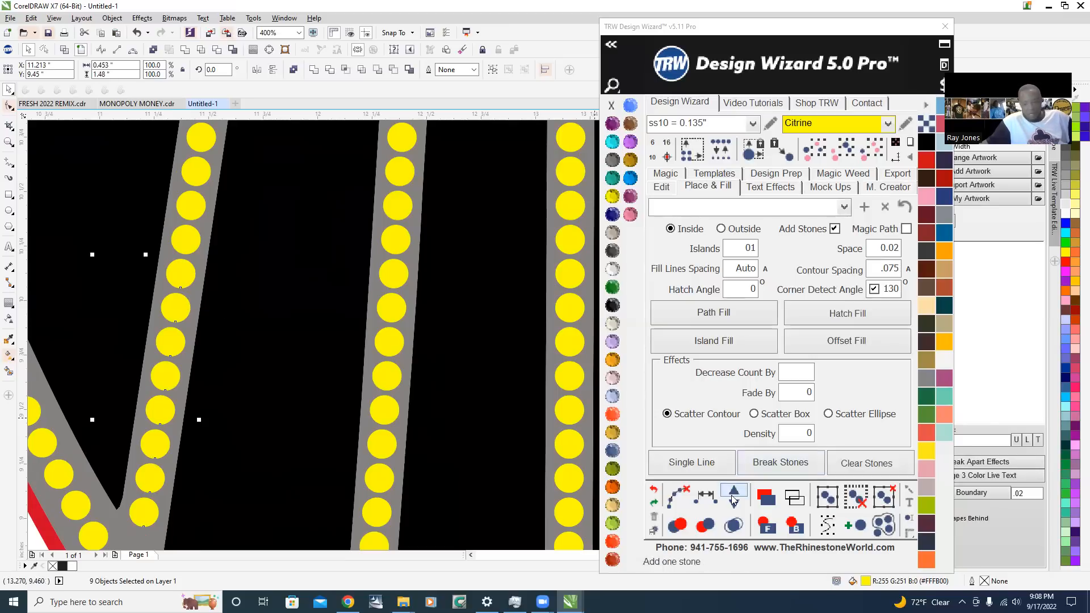
left_click(704, 501)
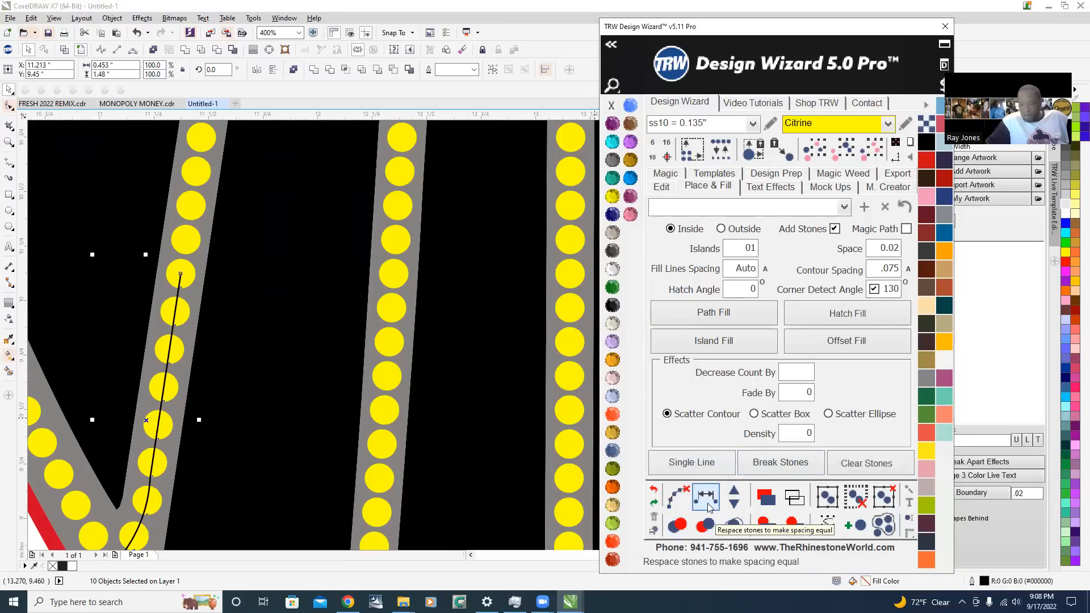
scroll(251, 237, "down", 1)
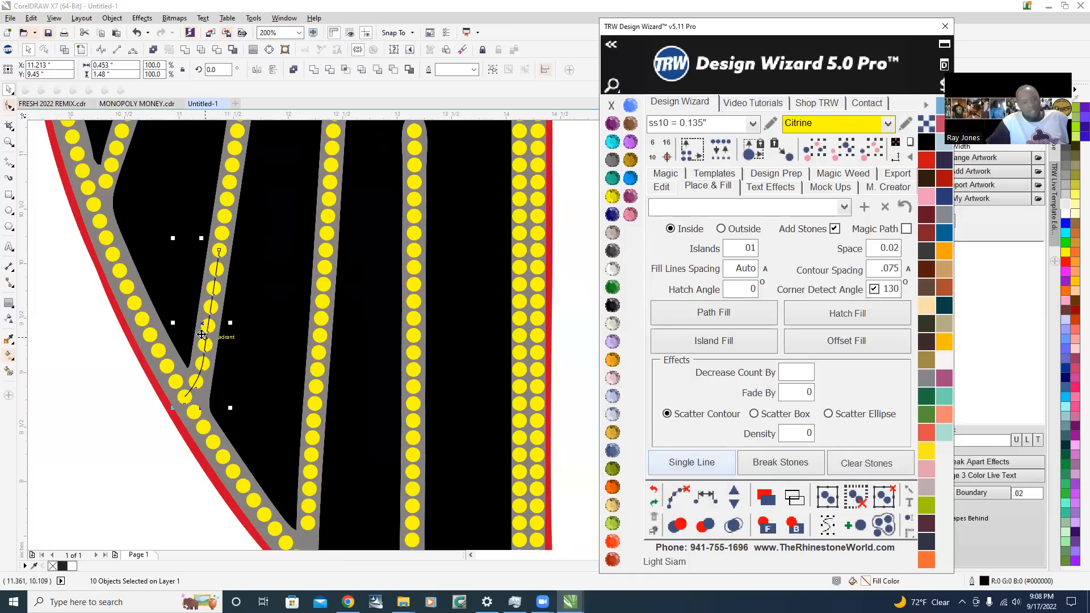
Add one stone to the respaced run on the third feather line and clear its guide path
scroll(205, 319, "up", 1)
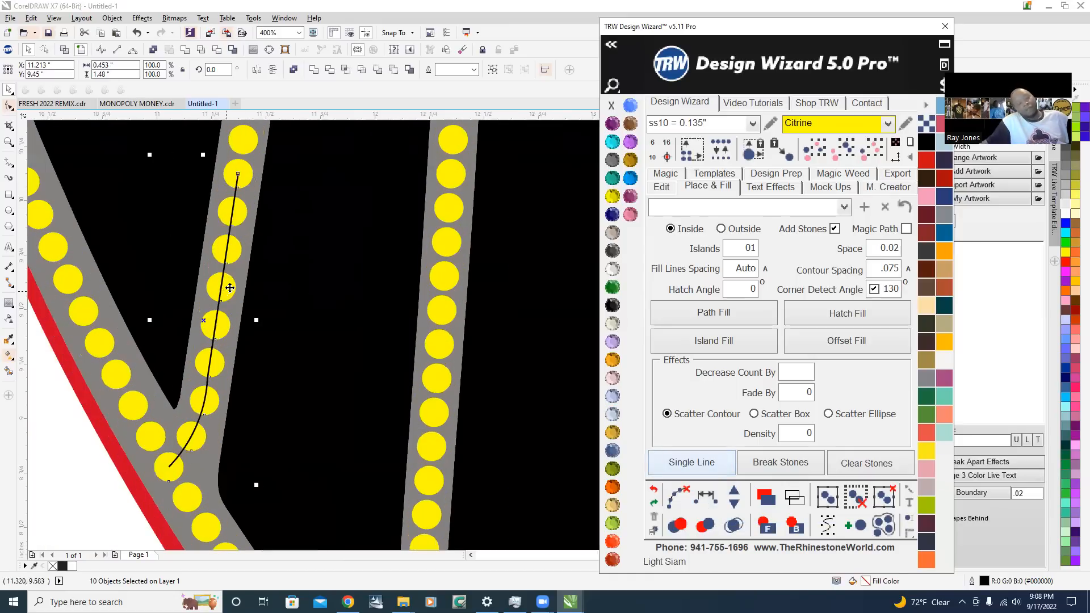
left_click(733, 493)
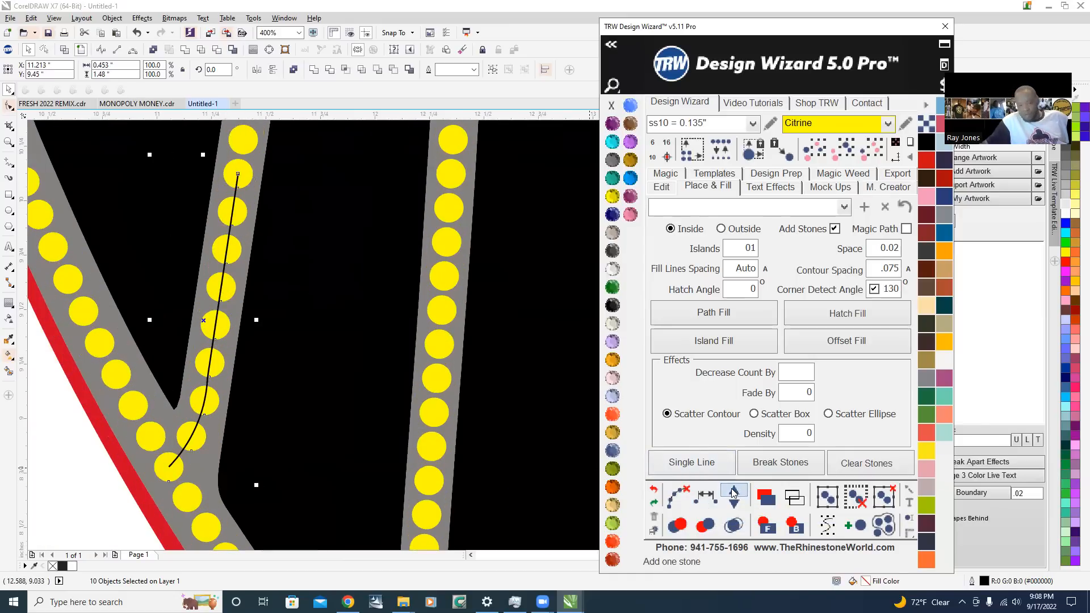
left_click(677, 497)
scroll(139, 342, "down", 3)
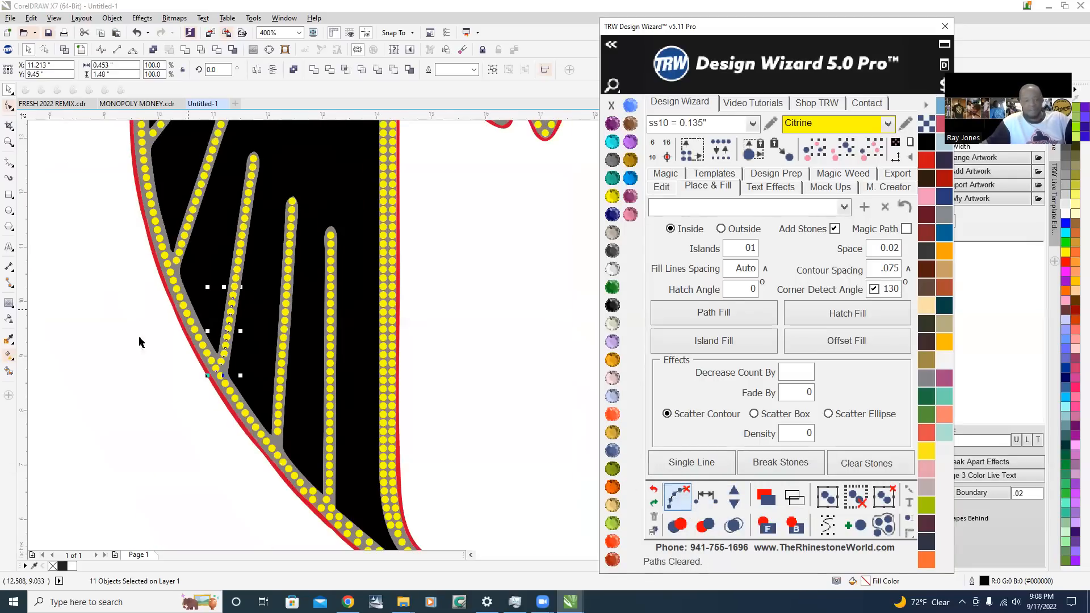
left_click(165, 402)
scroll(227, 375, "down", 2)
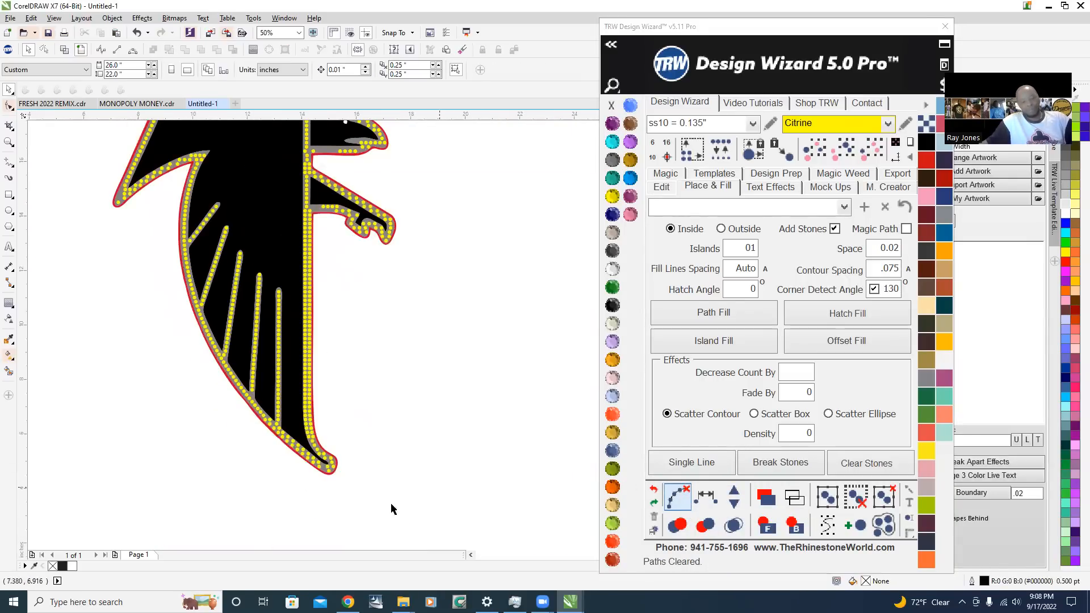
Select the outline stone at the fourth feather line's junction together with the lower stones up that line, twelve stones in all
scroll(268, 439, "up", 2)
scroll(268, 438, "up", 4)
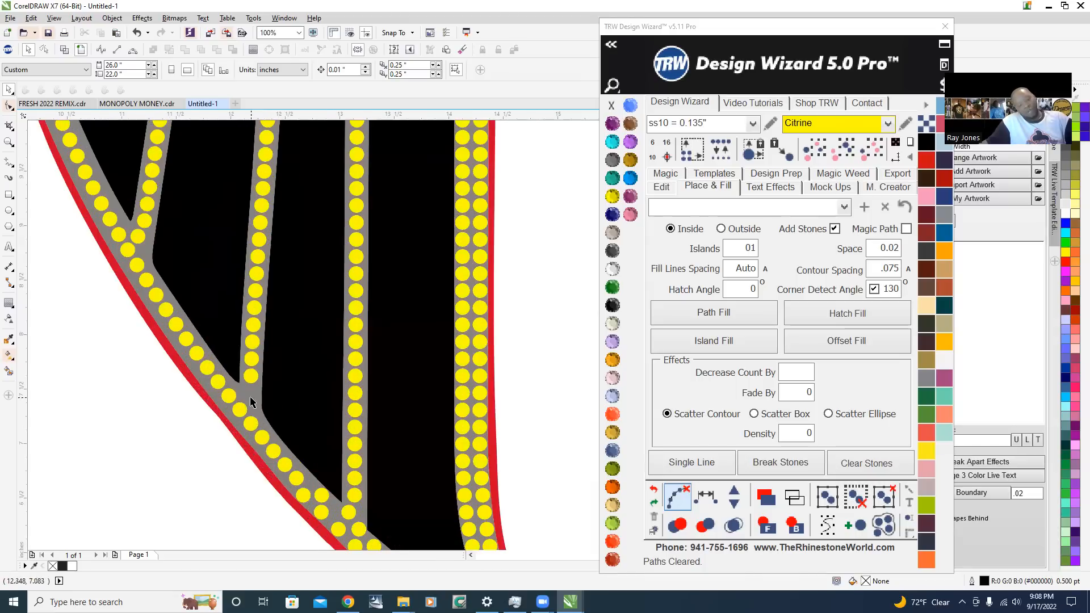
left_click(202, 445)
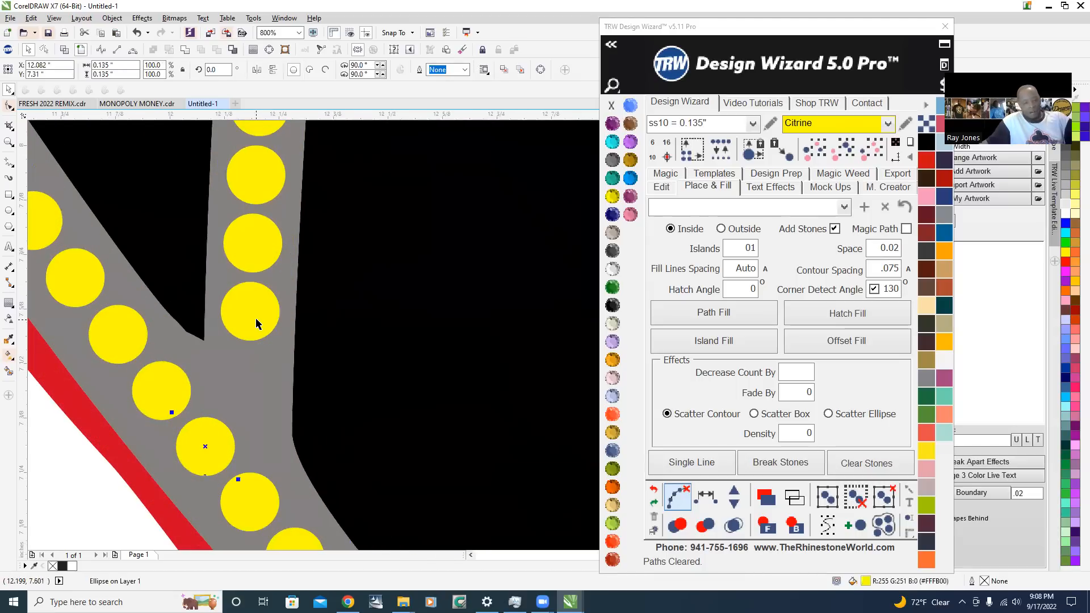
left_click(260, 257, "shift")
left_click(262, 191, "shift")
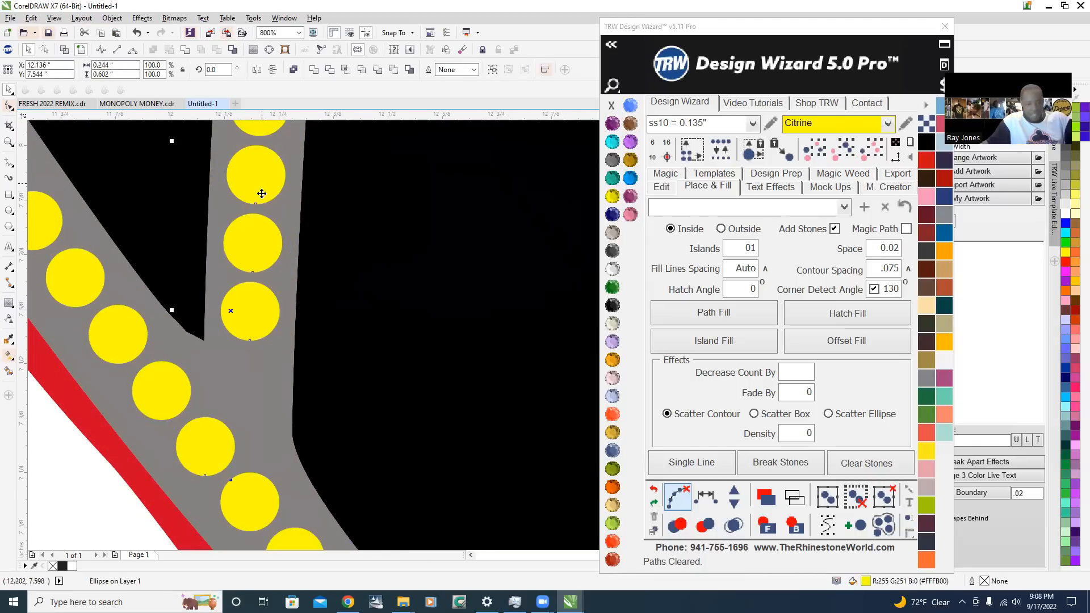
scroll(248, 353, "down", 2)
scroll(245, 255, "up", 1)
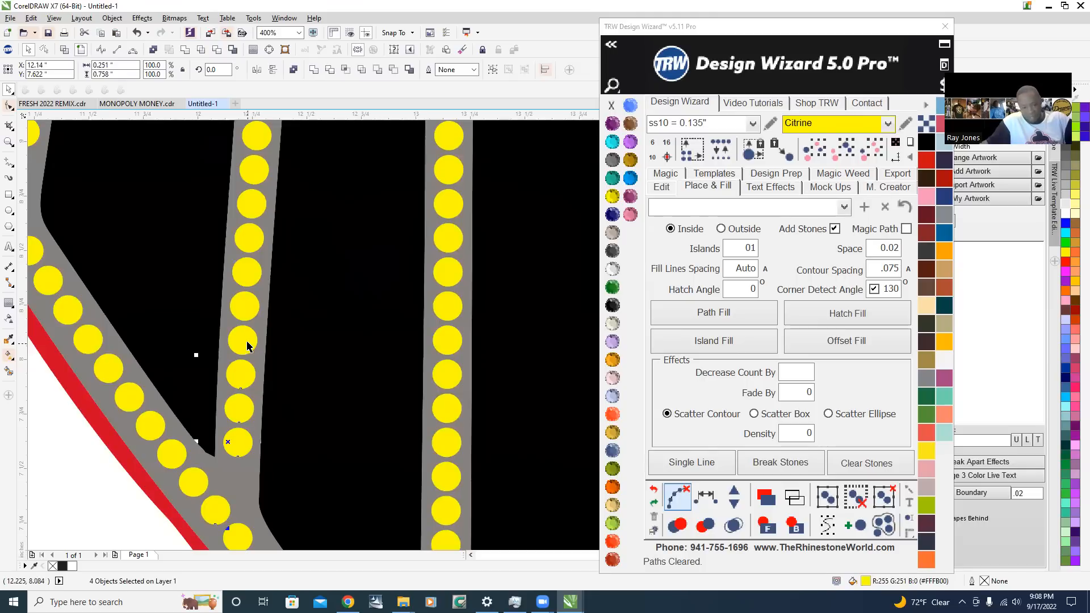
left_click(250, 239, "shift")
left_click(252, 204, "shift")
left_click(253, 180, "shift")
left_click(256, 136, "shift")
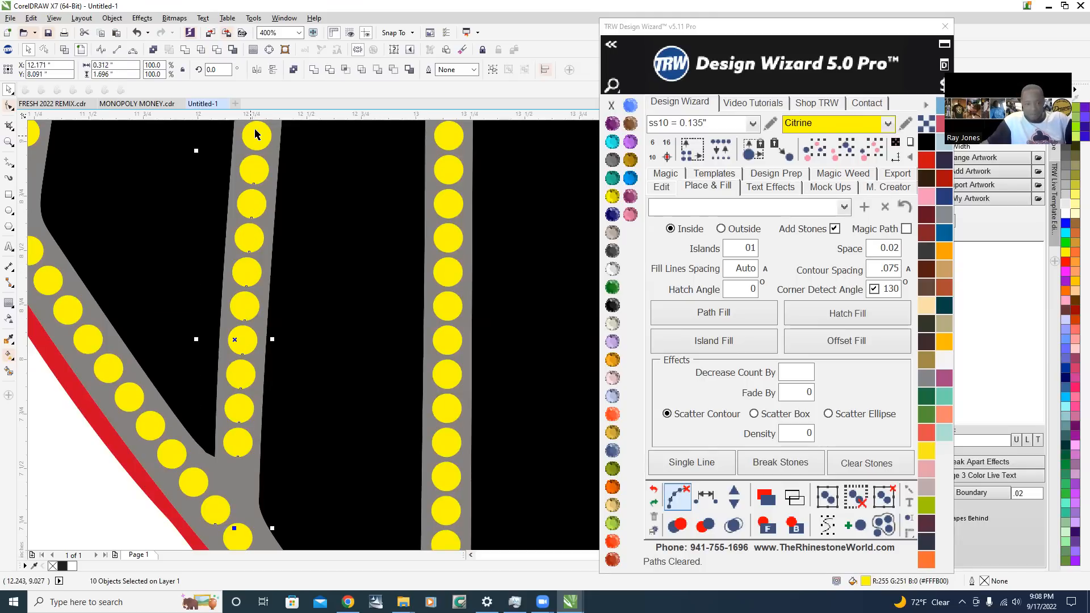
scroll(254, 161, "down", 1)
scroll(254, 171, "up", 1)
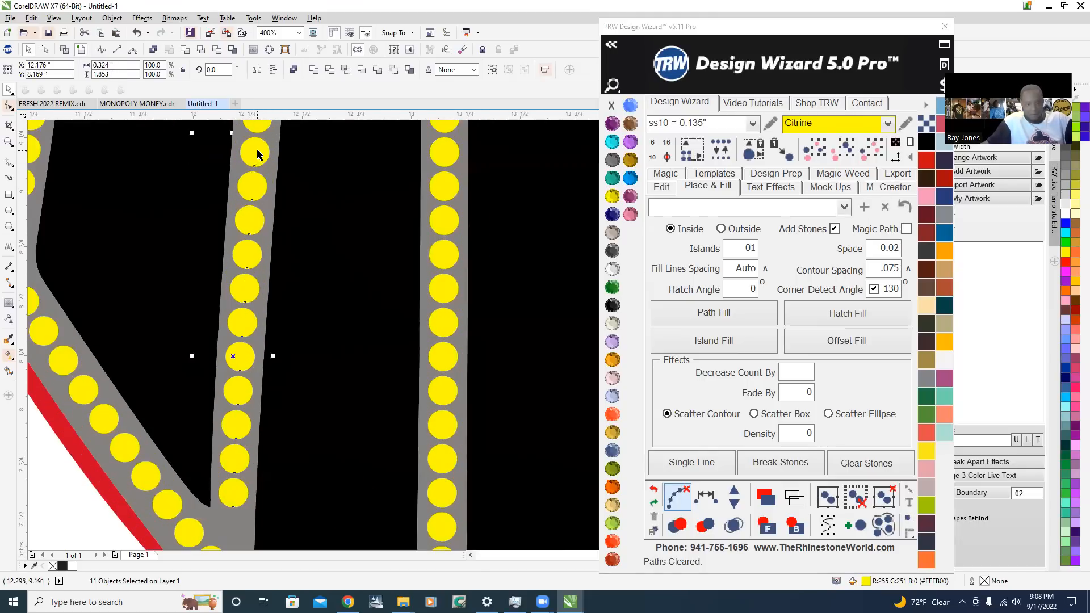
Respace the selected fourth feather line stones evenly down to the outline, add one stone, and clear the guide path
left_click(706, 498)
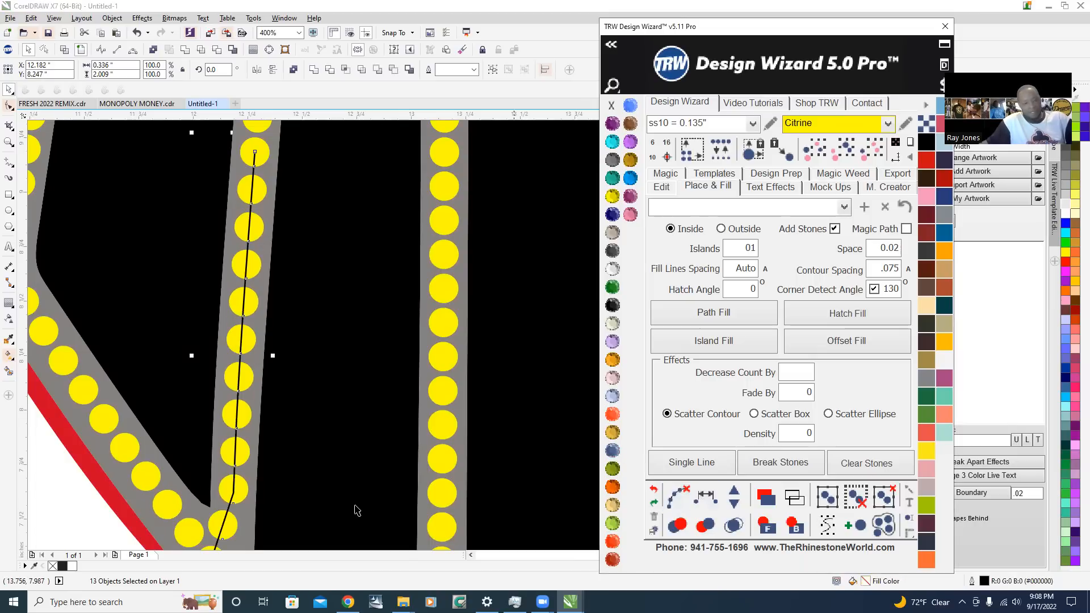
scroll(294, 310, "down", 1)
scroll(294, 309, "up", 1)
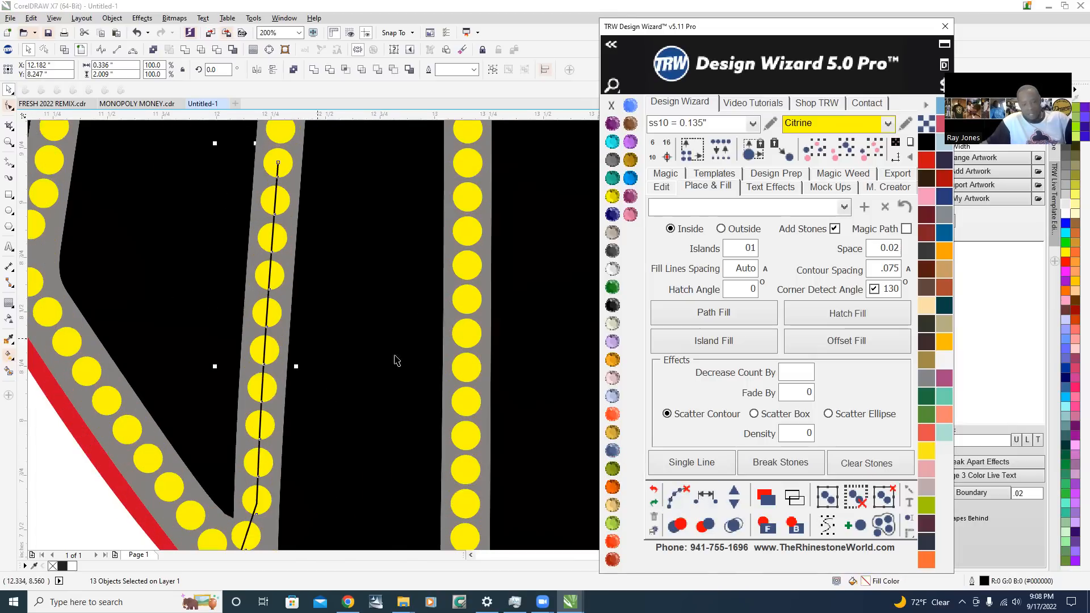
left_click(734, 493)
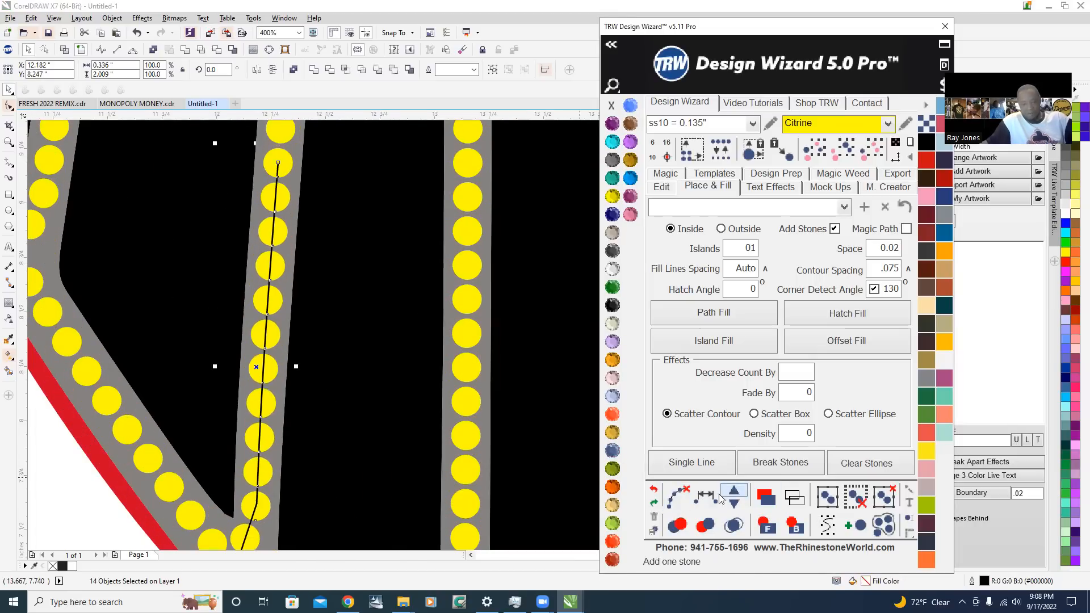
left_click(678, 497)
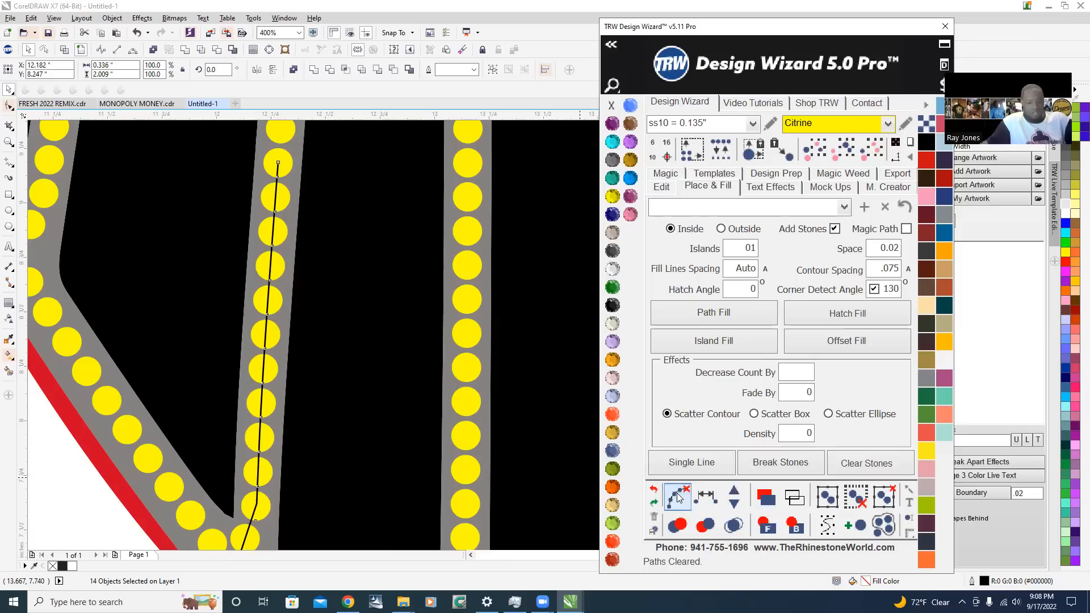
scroll(208, 372, "down", 4)
left_click(479, 392)
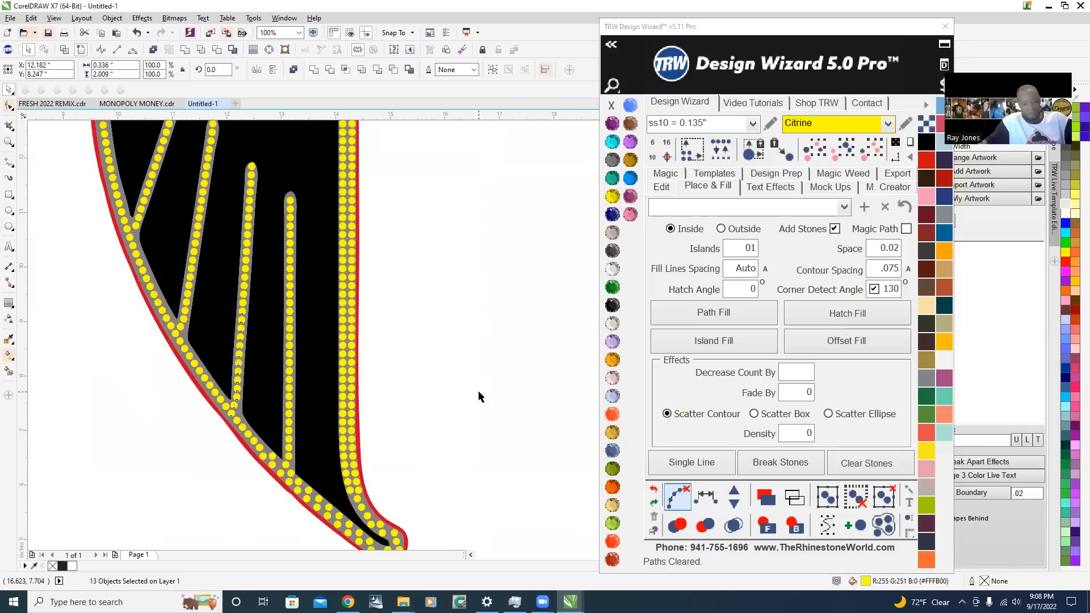
Move the stone on the outer side of the tail tip outward, close to the red border
scroll(246, 401, "down", 1)
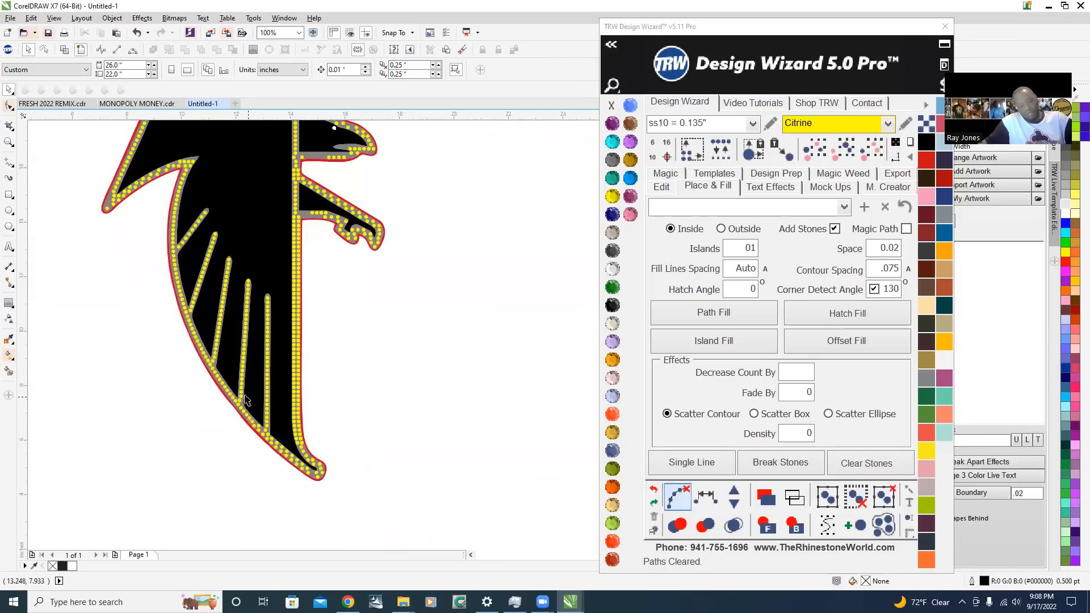
scroll(304, 471, "up", 1)
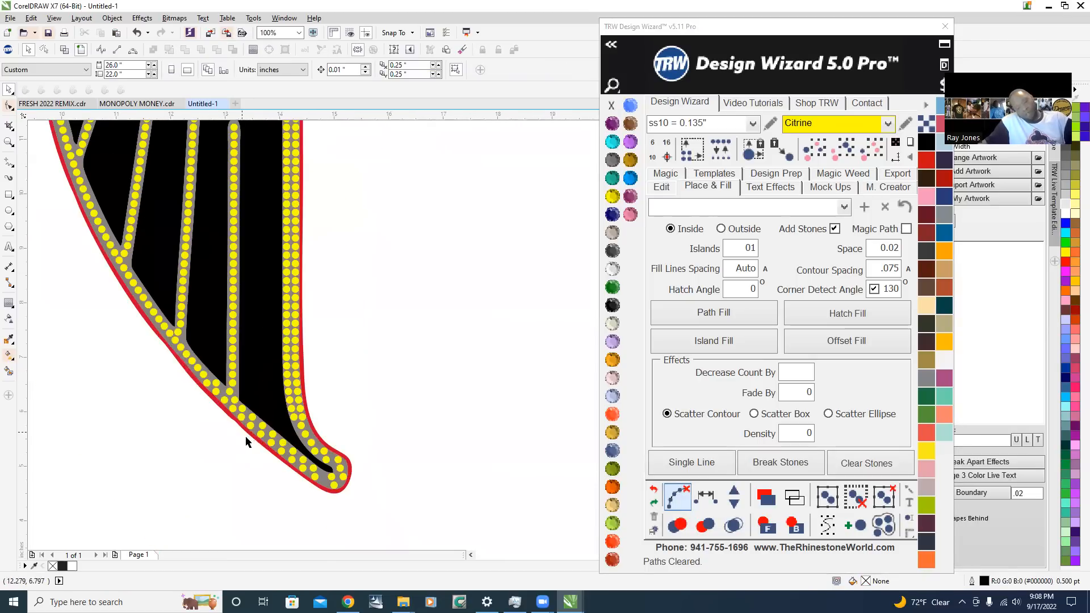
scroll(369, 496, "up", 2)
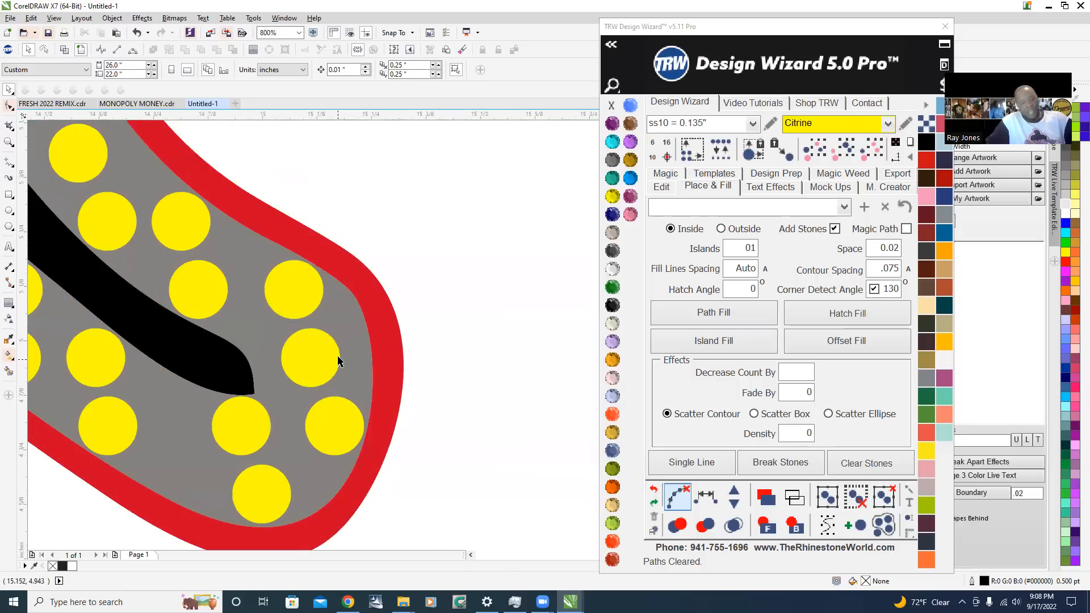
scroll(339, 362, "up", 1)
left_click_drag(305, 352, 359, 328)
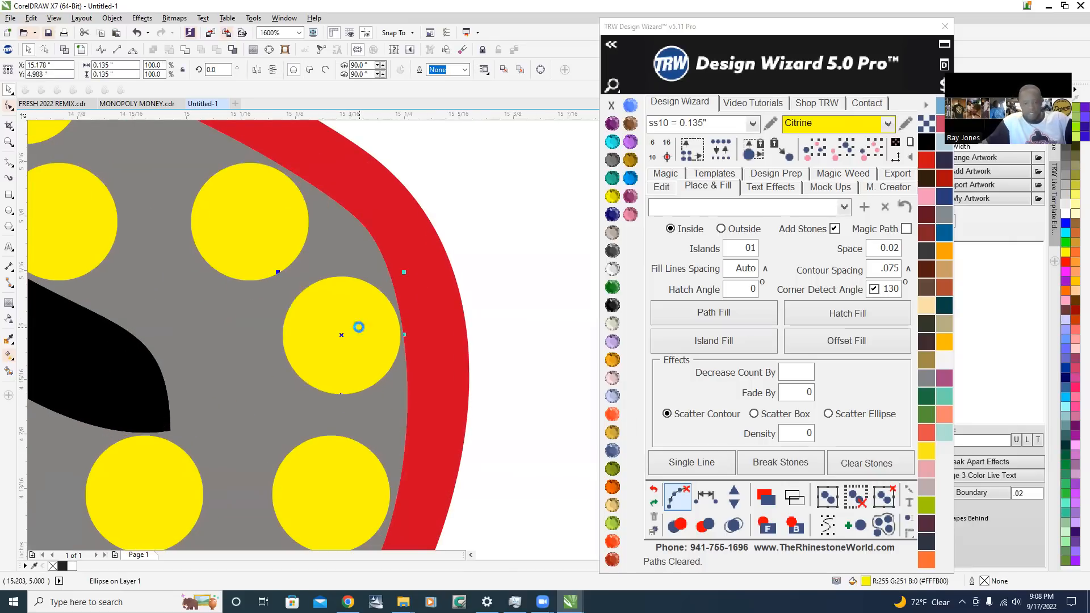
scroll(359, 327, "down", 2)
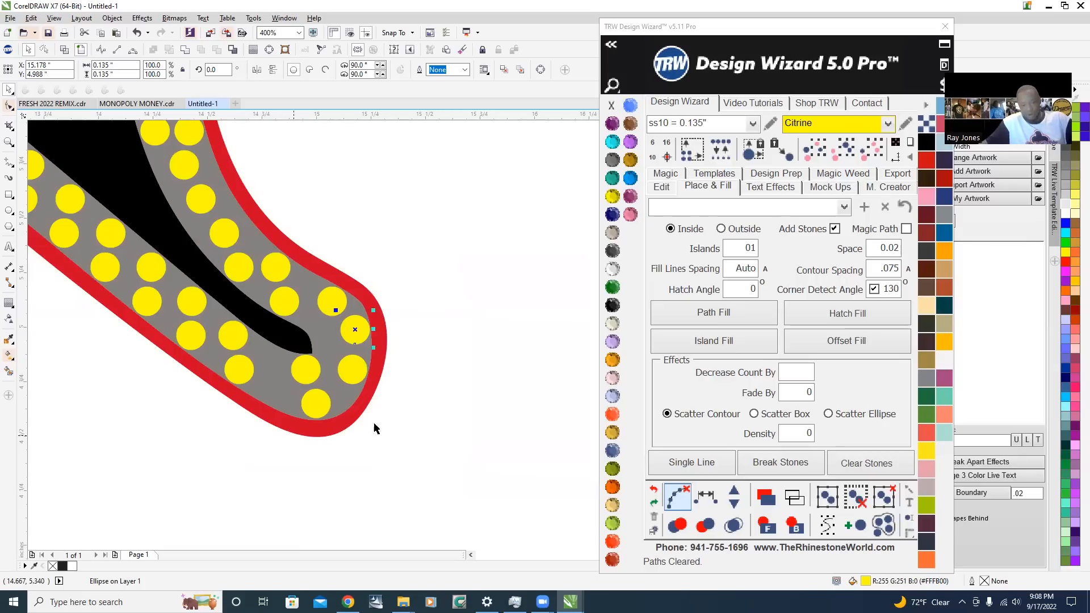
Select the six outer stones running around the tail tip and respace them evenly
left_click(235, 372)
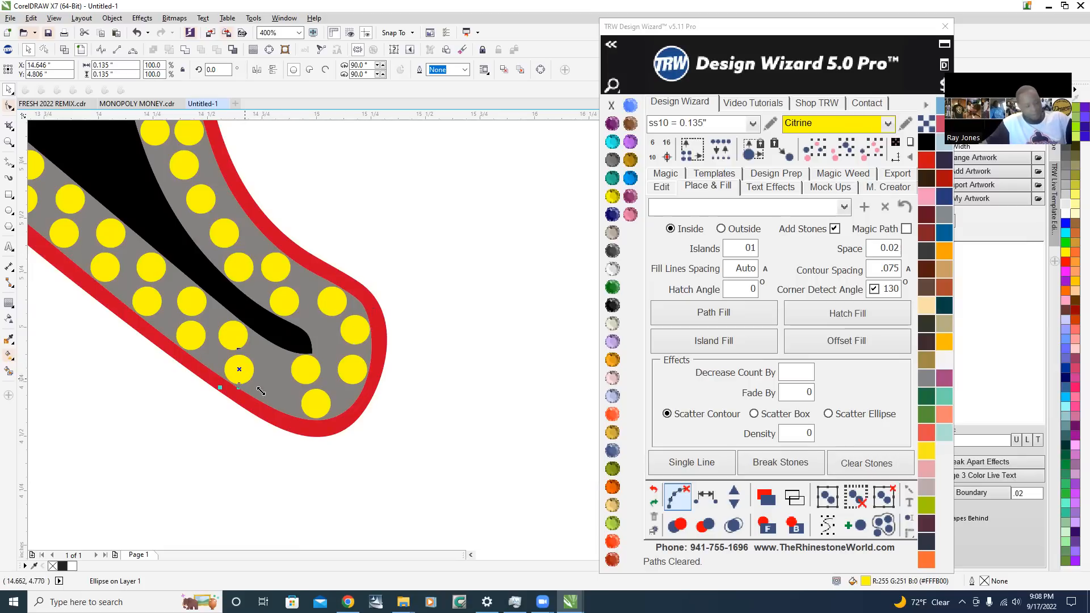
left_click(316, 404, "shift")
left_click(353, 370, "shift")
left_click(360, 326, "shift")
left_click(327, 305, "shift")
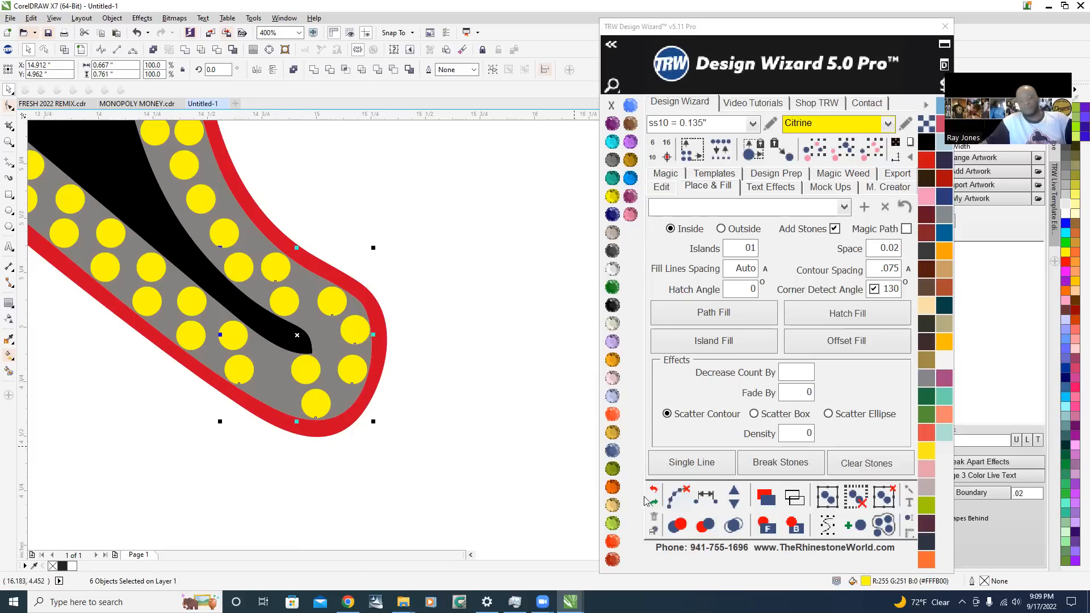
left_click(708, 504)
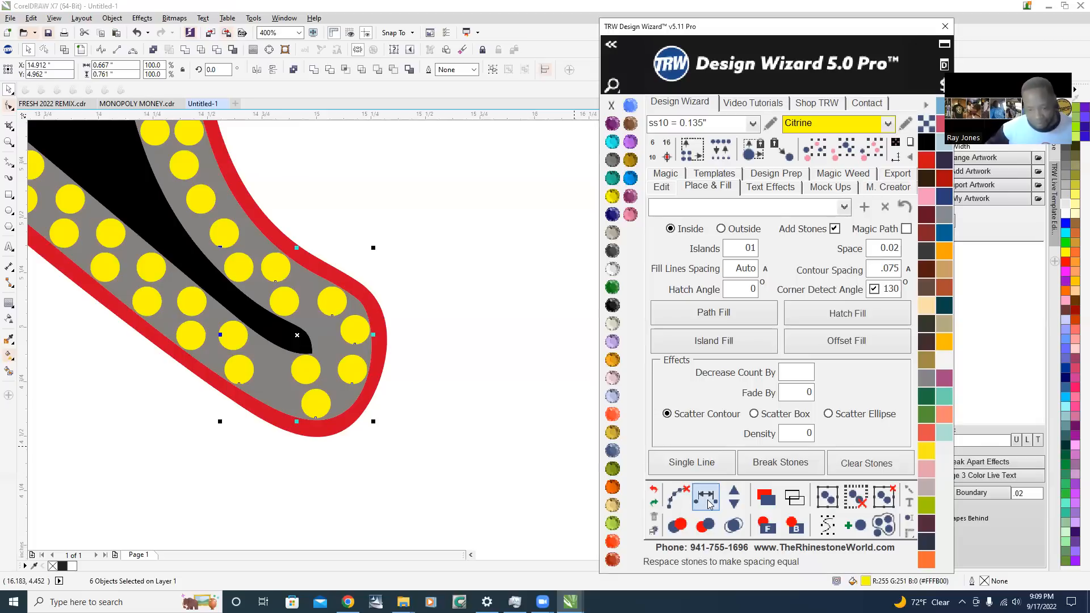
Add two more stones to the run around the tail tip and clear its guide path
left_click(738, 496)
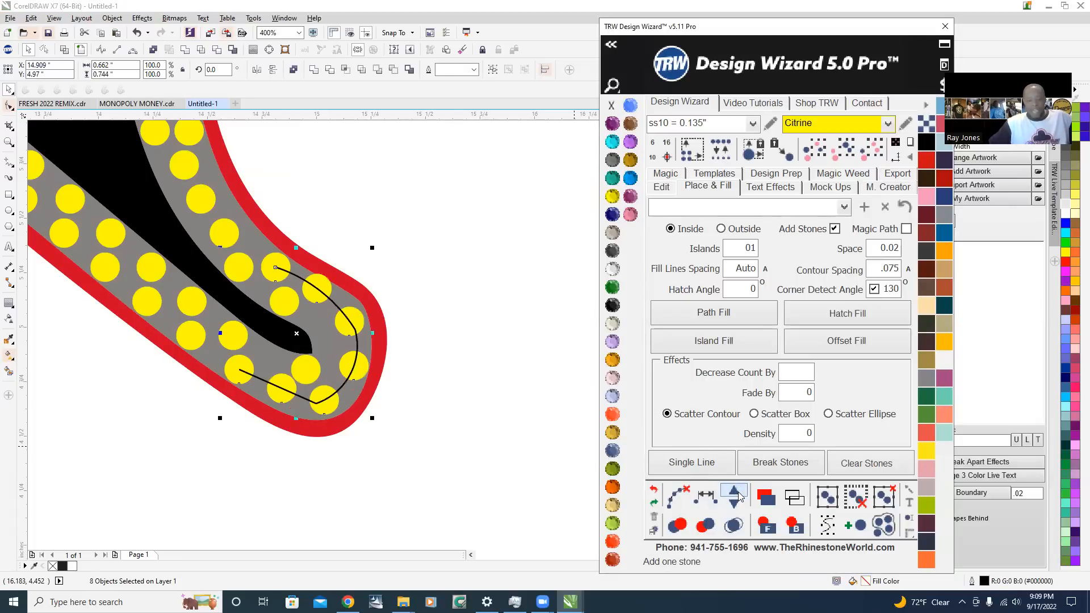
left_click(738, 496)
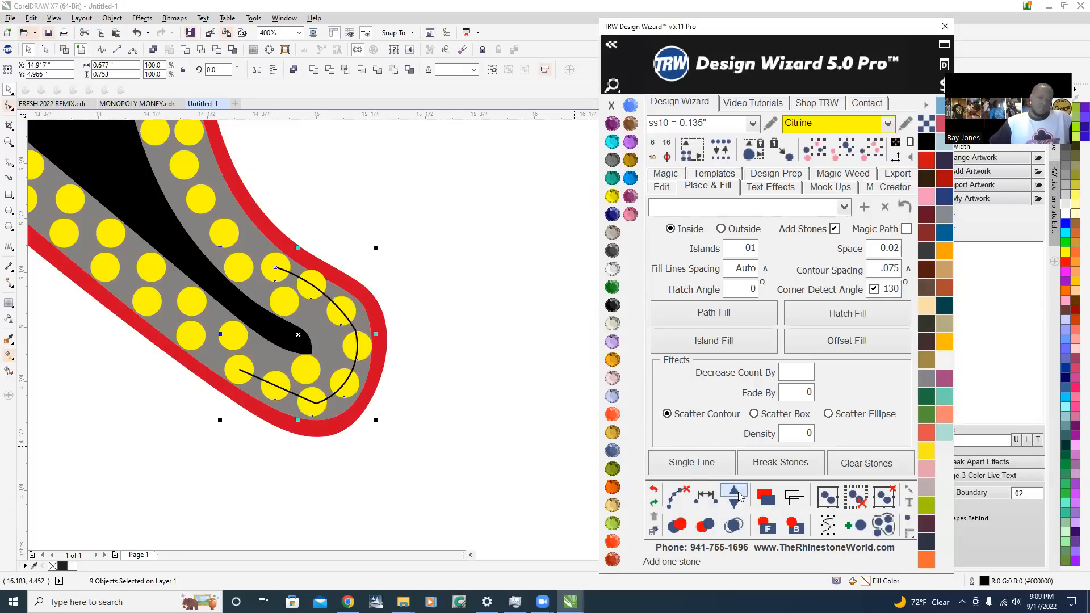
left_click(738, 495)
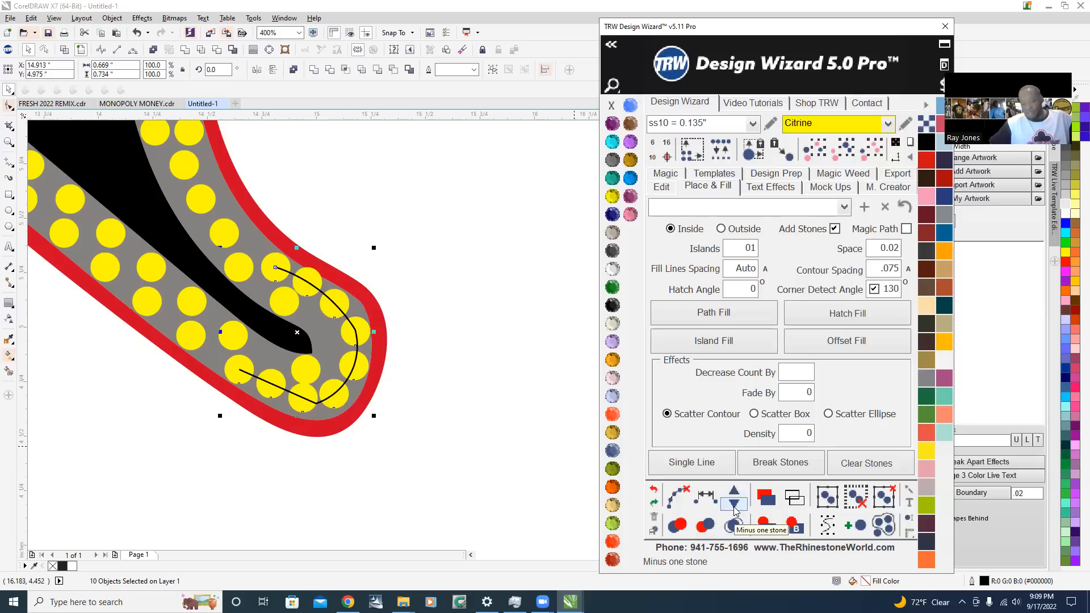
left_click(730, 504)
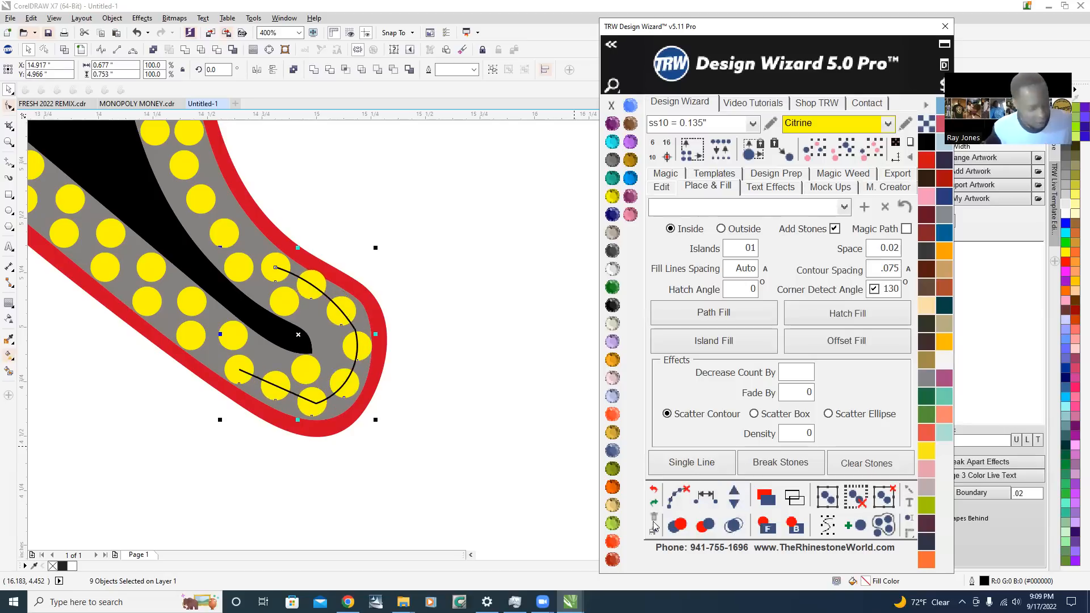
left_click(677, 498)
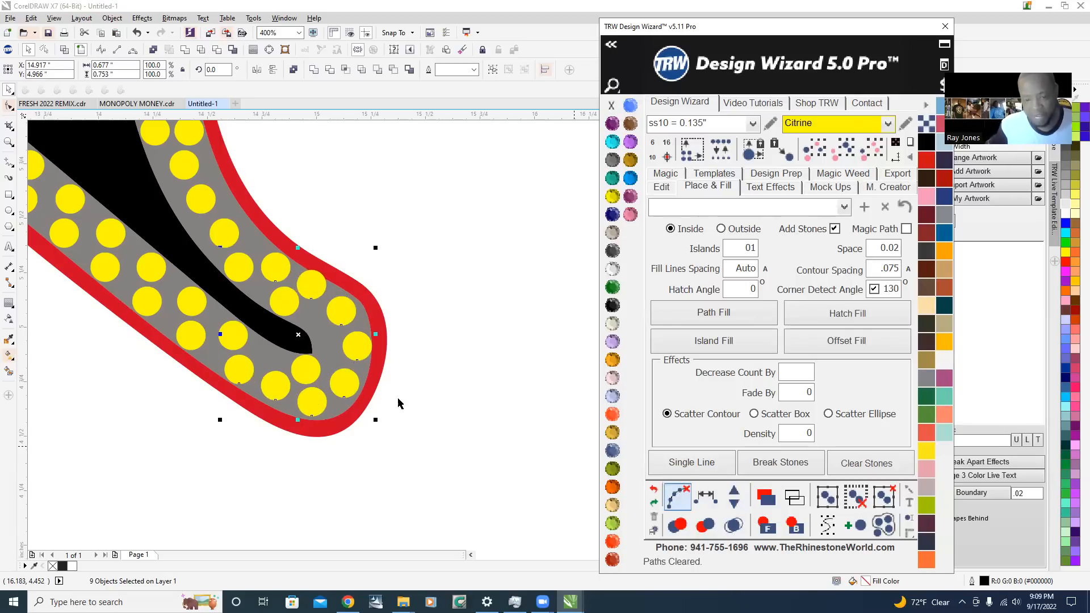
left_click(471, 365)
Move the inner stone near the tail tip away from the overlapping outer stone, toward the black area
scroll(340, 307, "up", 2)
scroll(286, 335, "up", 2)
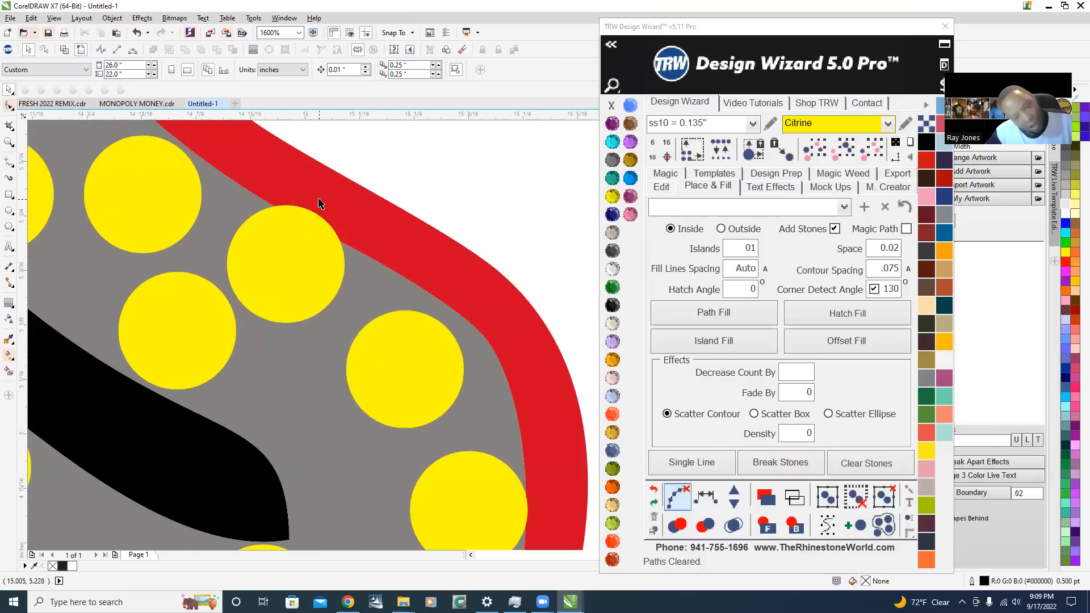
scroll(319, 203, "up", 2)
left_click_drag(288, 316, 196, 303)
scroll(273, 340, "down", 2)
scroll(196, 290, "up", 2)
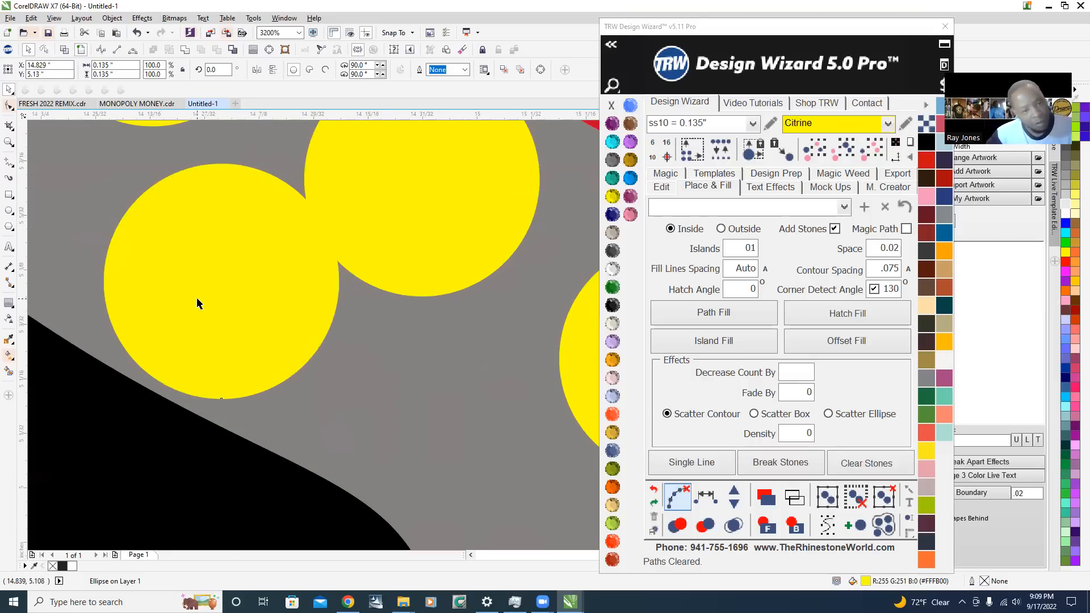
Select the lowest stone of the single-stone stretch on the tail's curve, just above the paired stones near the tip
scroll(197, 303, "down", 3)
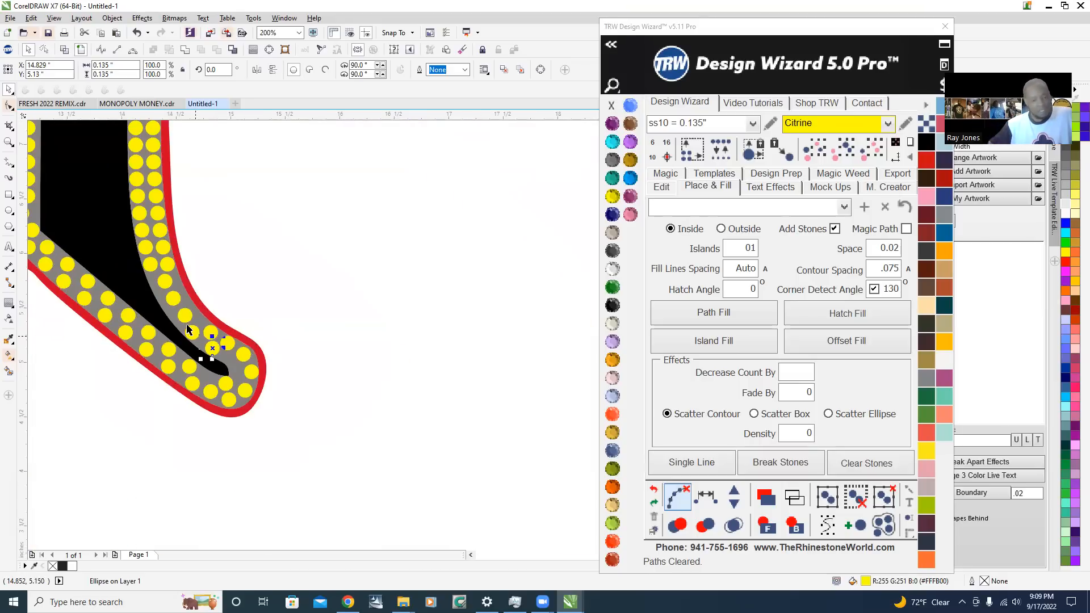
scroll(182, 316, "up", 2)
scroll(233, 409, "down", 1)
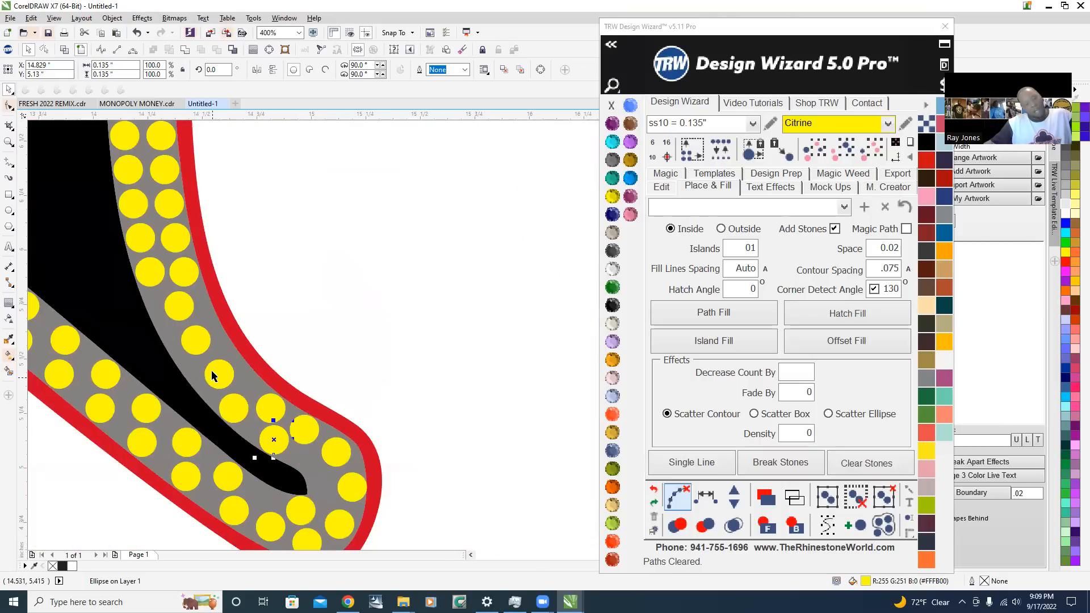
scroll(214, 376, "up", 1)
scroll(295, 322, "down", 1)
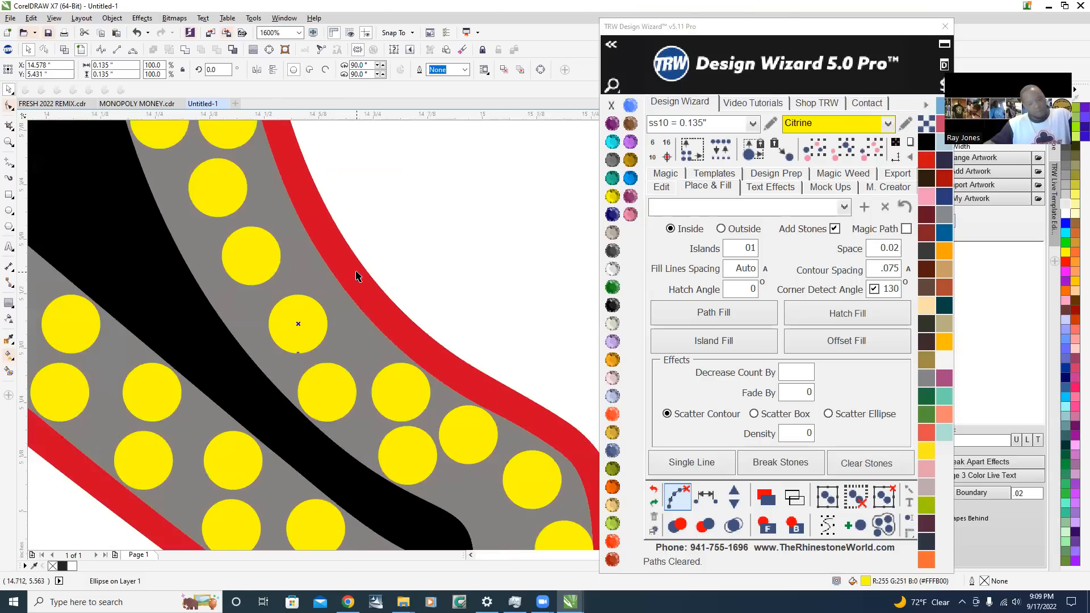
scroll(288, 328, "up", 2)
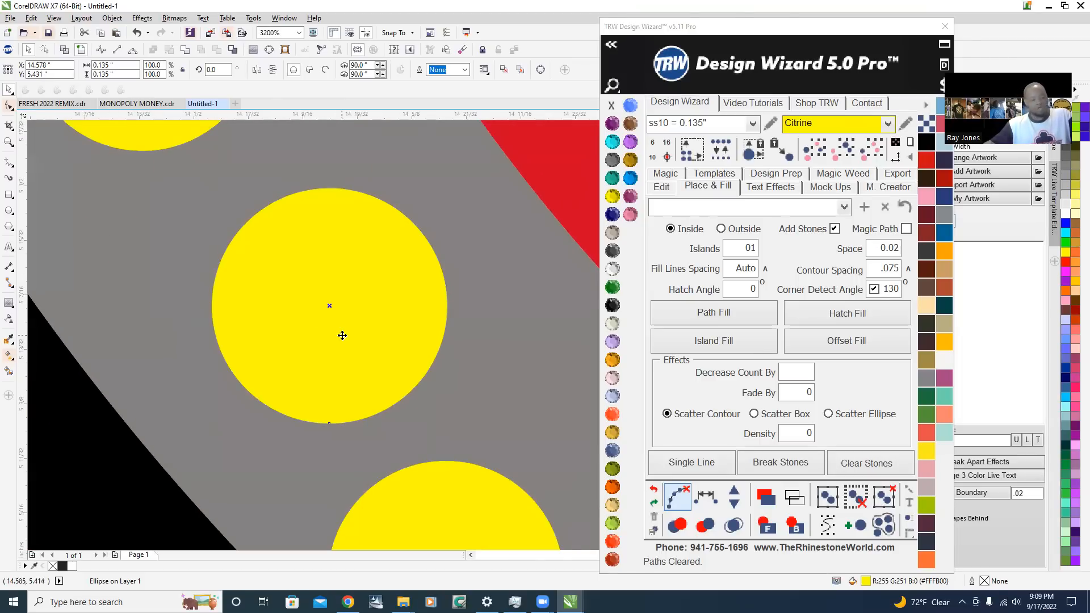
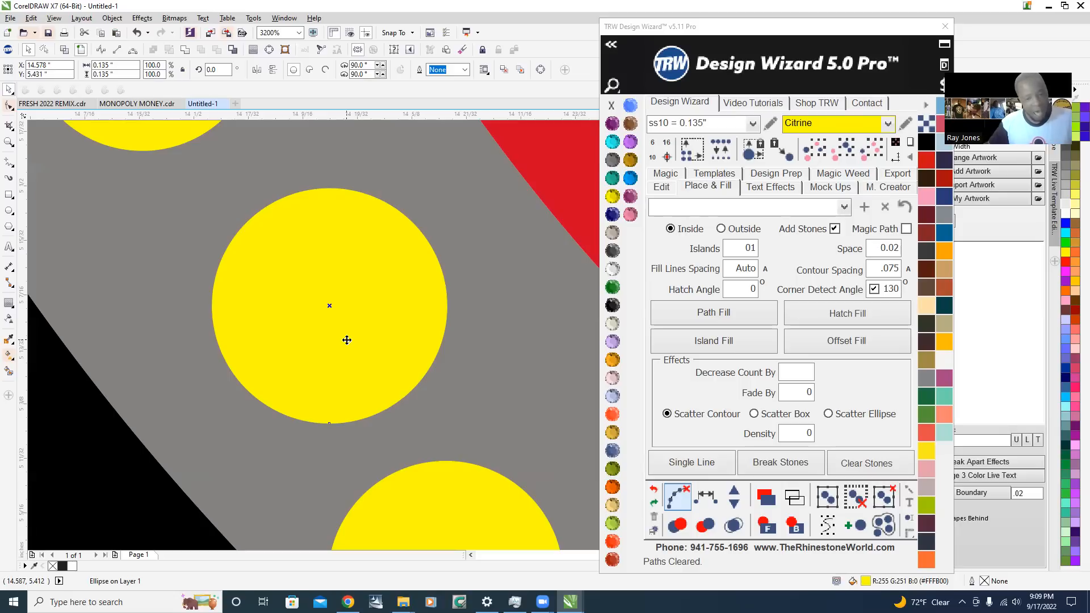
Move the lowest and middle stones of the single-stone stretch on the tail's curve inward, beside the black area's edge
scroll(365, 341, "down", 2)
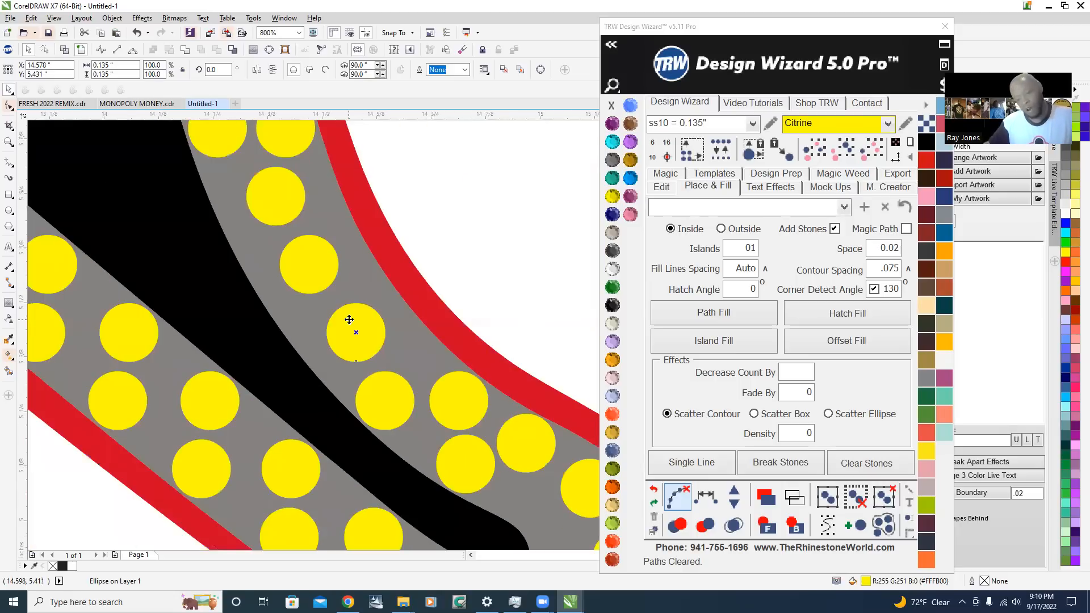
scroll(365, 337, "up", 1)
left_click_drag(366, 337, 303, 346)
left_click_drag(272, 209, 228, 212)
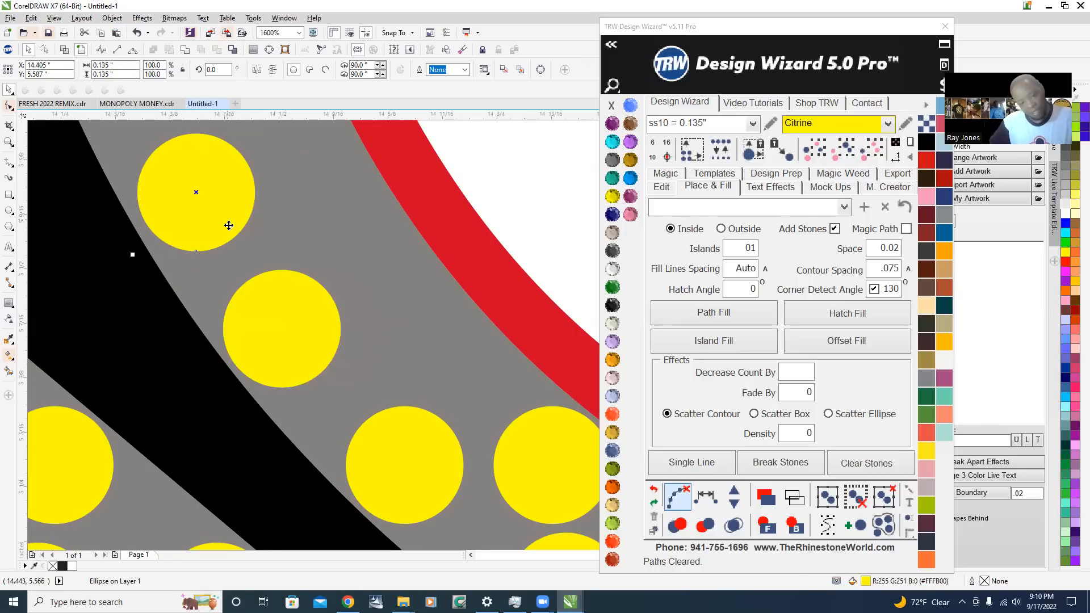
scroll(228, 226, "down", 3)
scroll(224, 236, "up", 3)
scroll(226, 202, "down", 2)
scroll(253, 348, "up", 2)
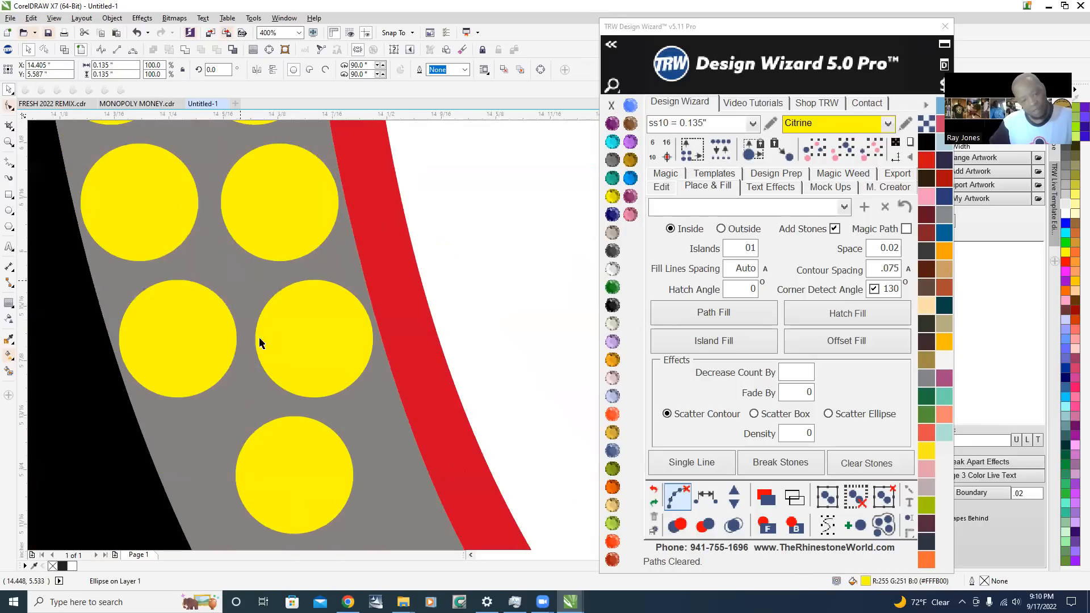
Move the uppermost stone of the tail curve's single-stone stretch inward, beside the black area's edge
left_click_drag(316, 487, 251, 498)
scroll(178, 284, "down", 4)
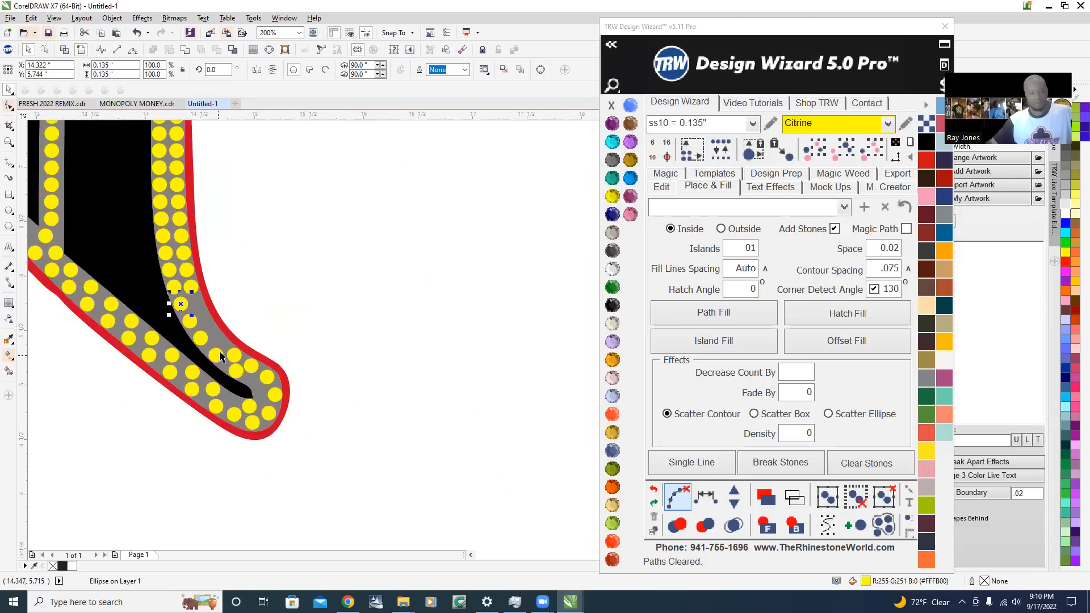
scroll(170, 309, "up", 1)
scroll(113, 239, "up", 4)
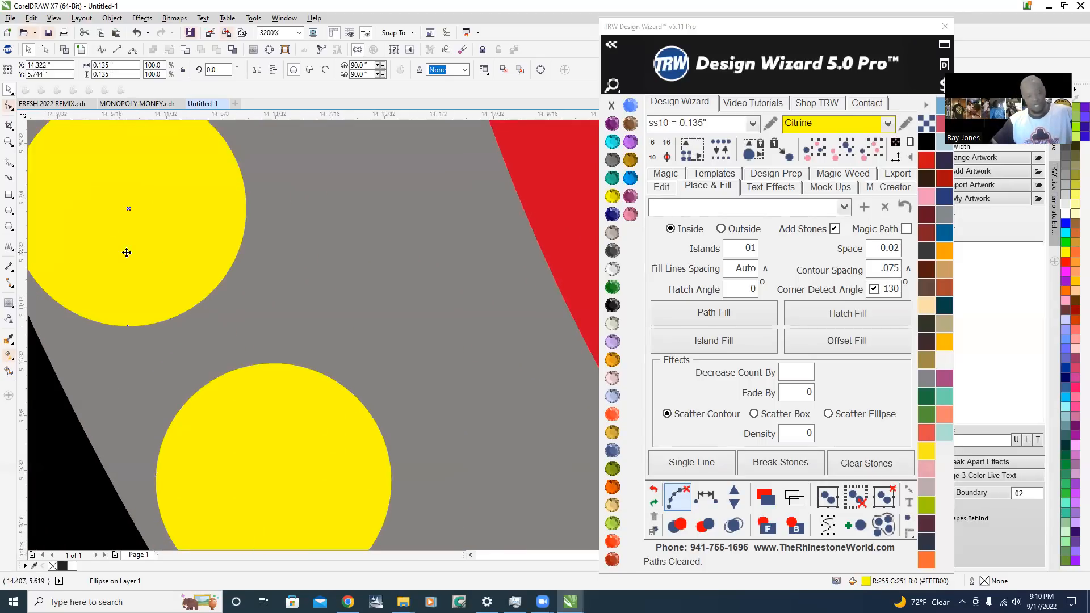
scroll(149, 258, "down", 2)
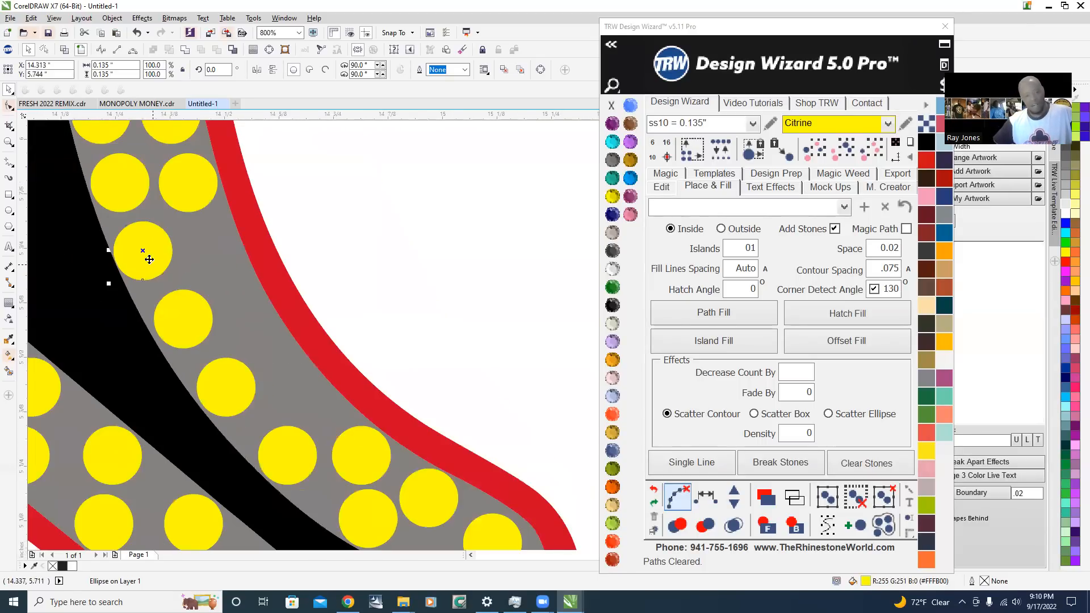
Duplicate the uppermost and middle stones of the single-stone stretch level toward the red outline, forming pairs
scroll(149, 259, "up", 1)
left_click_drag(149, 257, 274, 249)
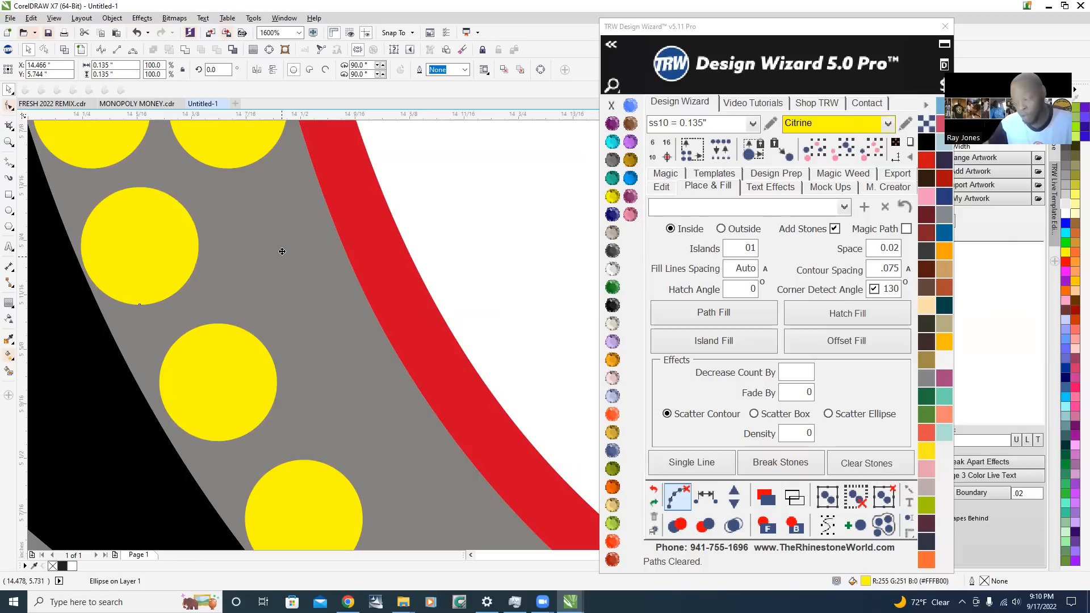
left_click(283, 255)
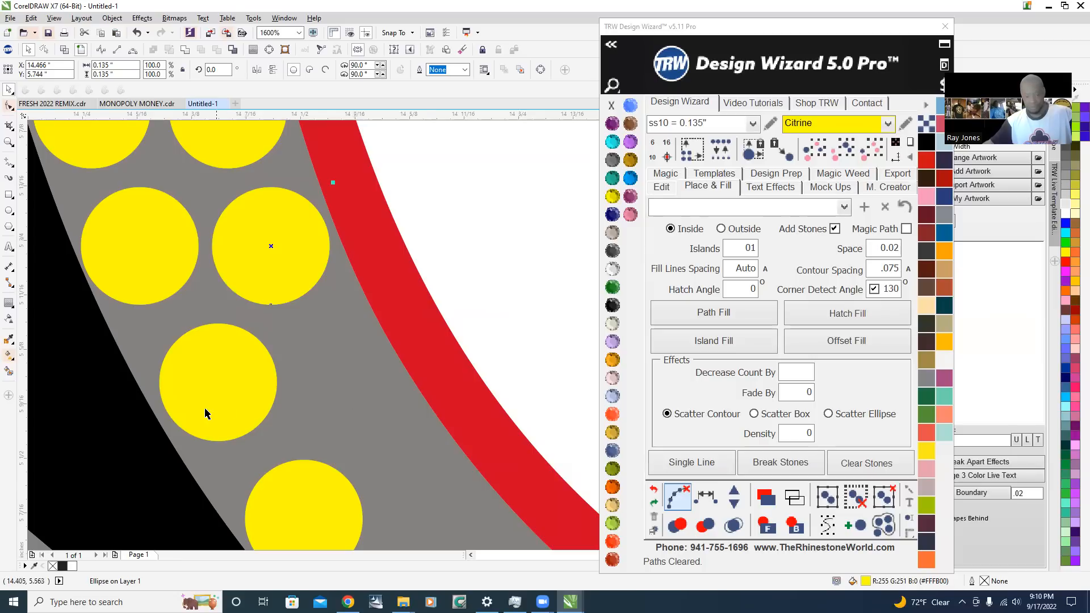
scroll(224, 408, "up", 2)
left_click_drag(247, 409, 340, 411)
scroll(206, 411, "down", 2)
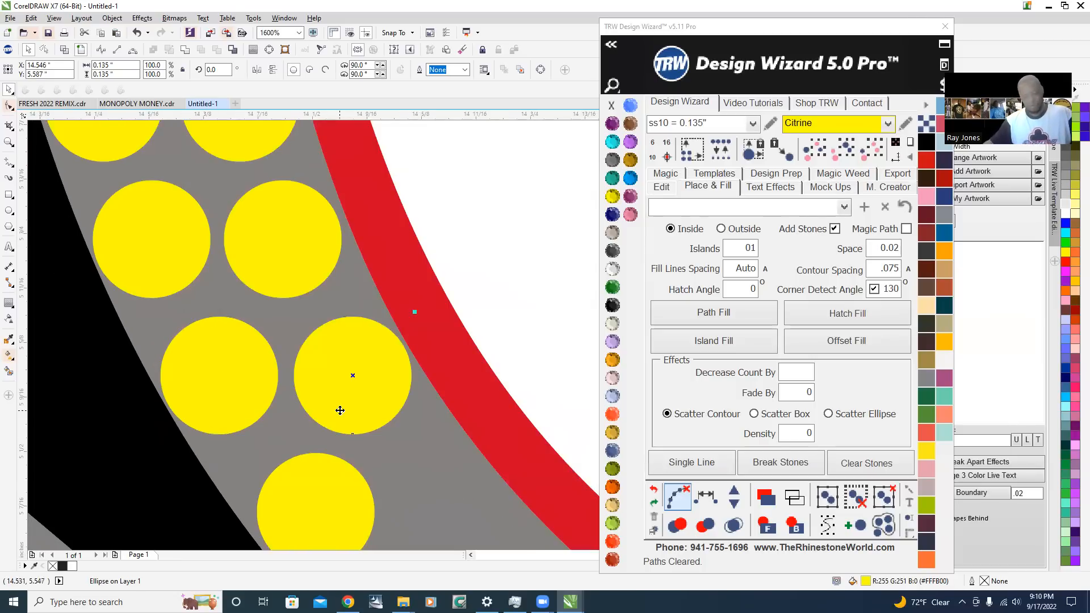
Duplicate the lowest stone of the single-stone stretch level toward the red outline, completing the tail curve's second row
scroll(340, 411, "down", 2)
scroll(336, 404, "up", 2)
left_click_drag(384, 445, 405, 450)
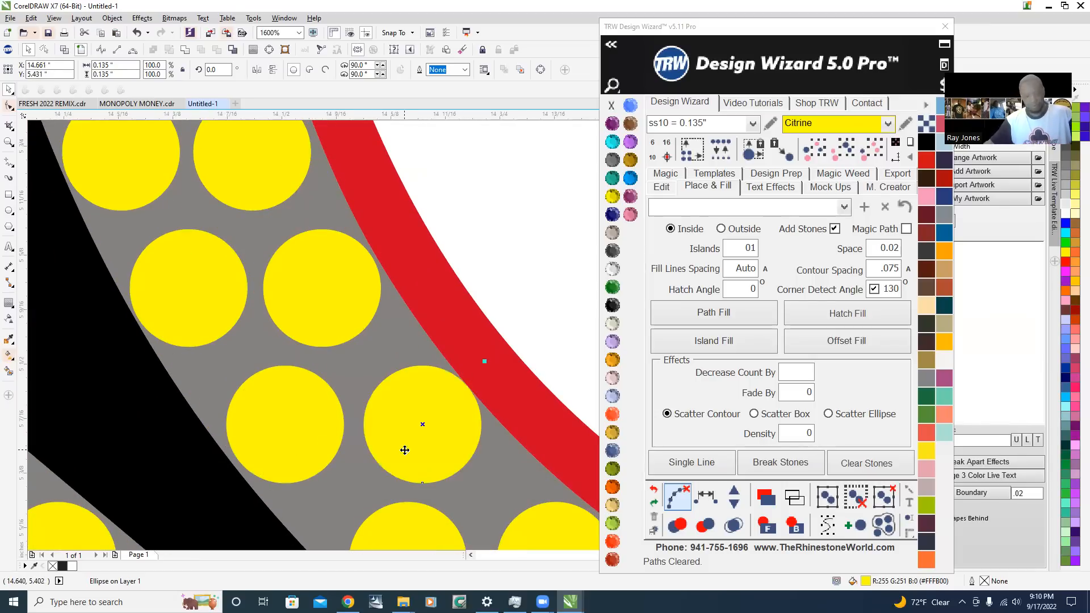
scroll(305, 439, "down", 2)
left_click(380, 365)
scroll(433, 401, "down", 2)
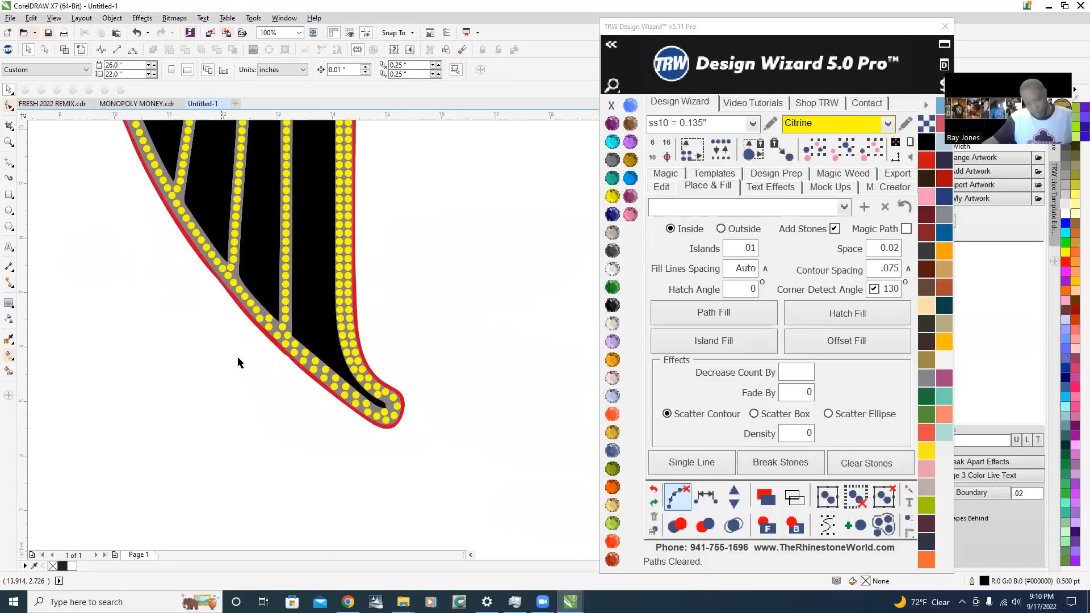
Delete the two crowded stones on either side of the black point where the longest vertical feather line joins the outer outline
scroll(245, 317, "up", 2)
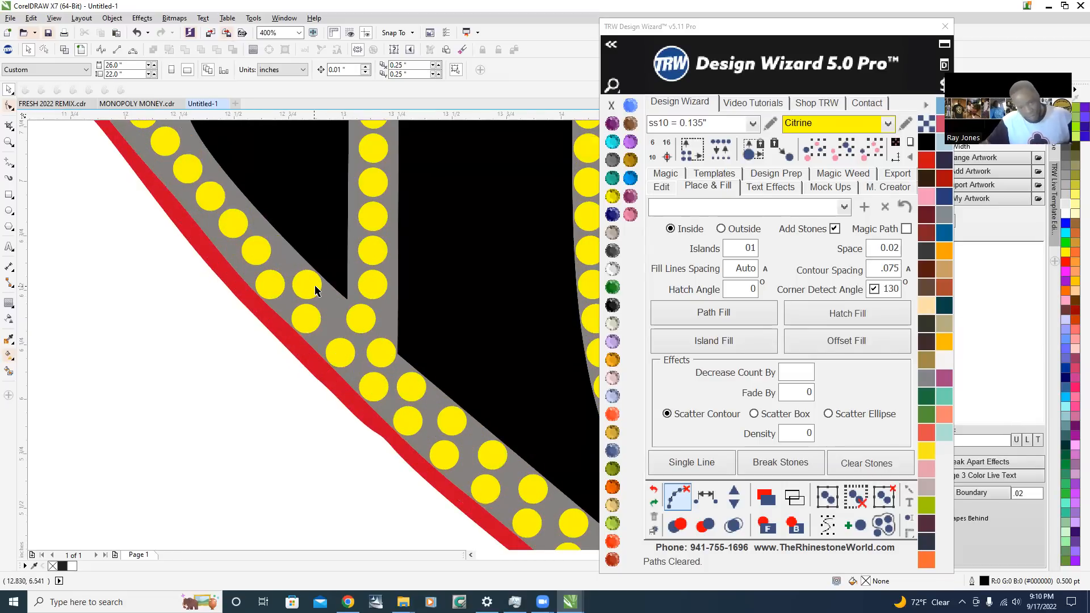
scroll(315, 290, "up", 1)
scroll(324, 300, "down", 1)
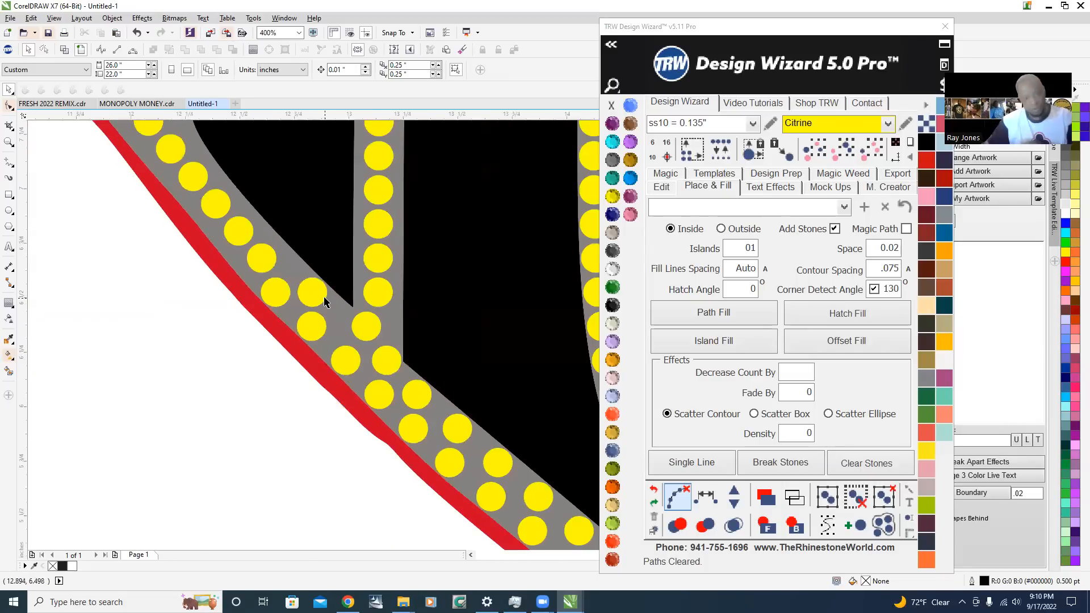
scroll(324, 302, "up", 1)
left_click(311, 288)
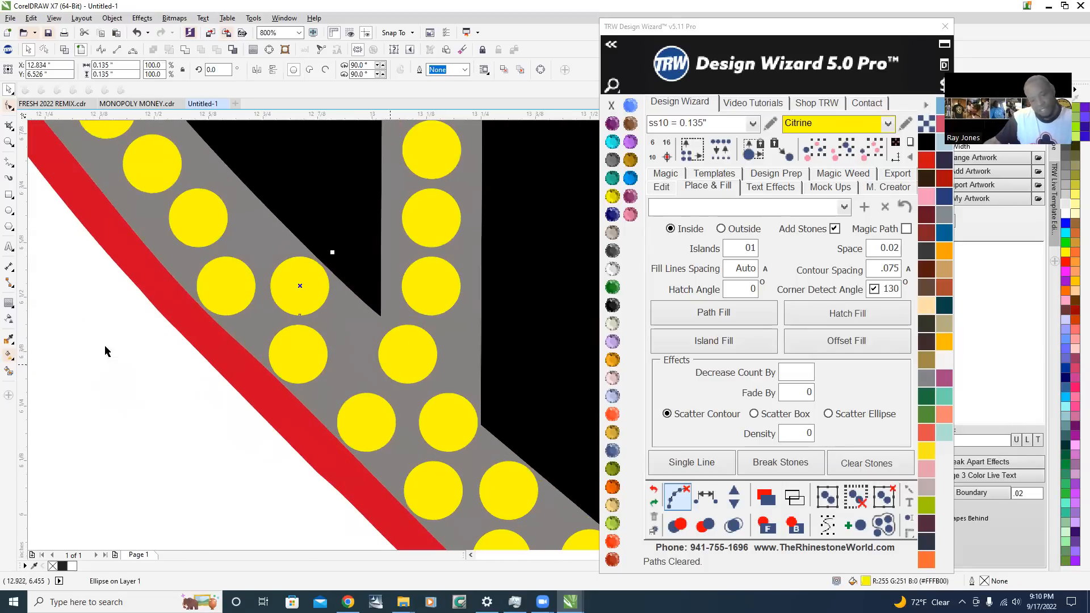
scroll(130, 335, "down", 3)
scroll(250, 352, "up", 1)
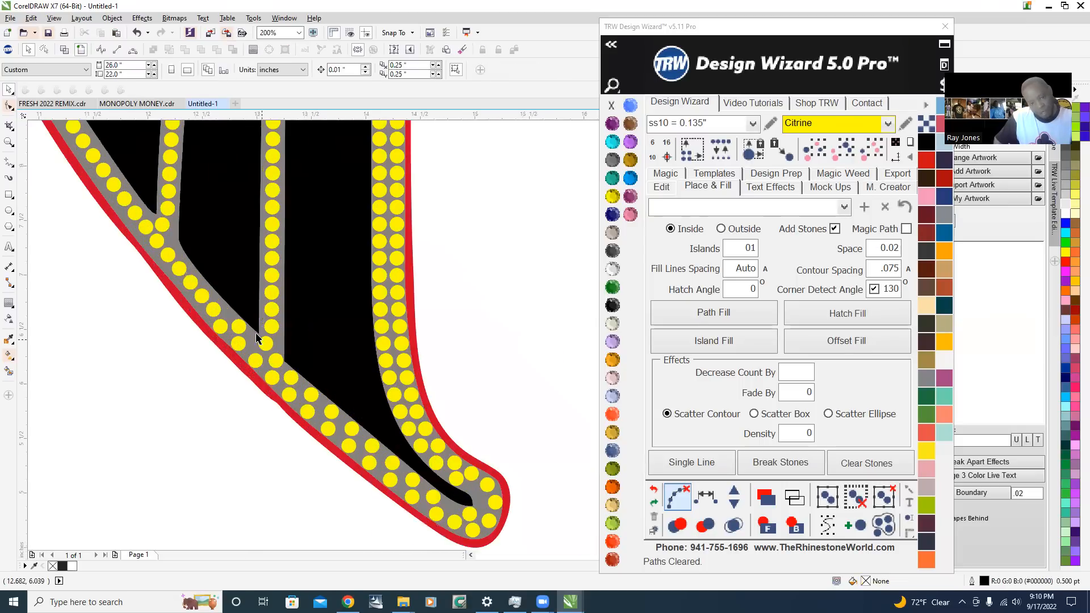
key("Escape")
scroll(287, 355, "up", 1)
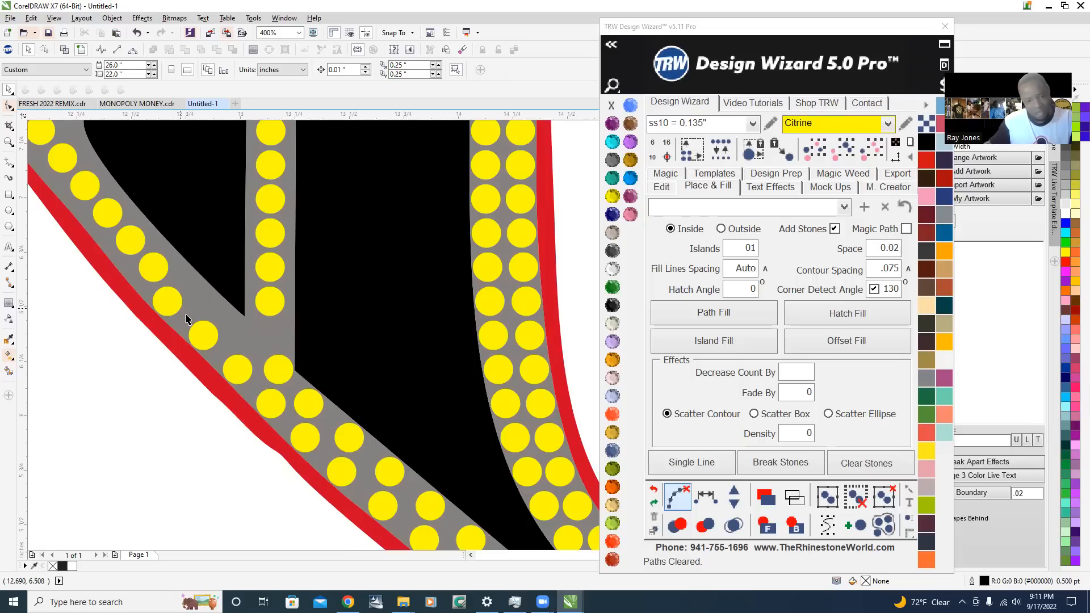
Delete the remaining stones across the junction below the longest vertical feather line, down to the paired stones
scroll(187, 319, "up", 1)
left_click(153, 285)
key("Delete")
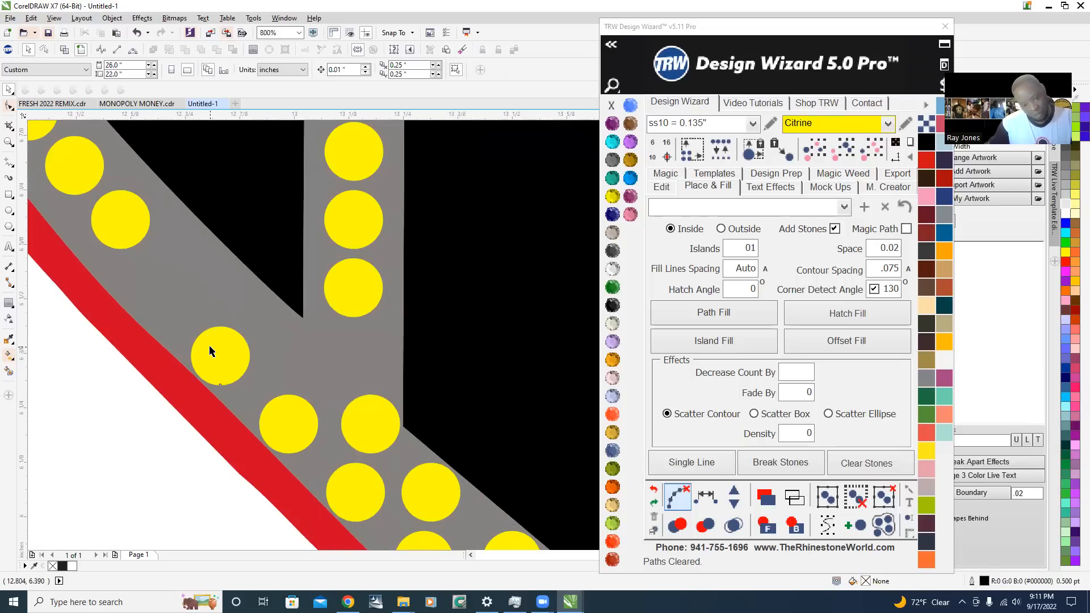
left_click(210, 351)
key("Delete")
left_click(312, 428)
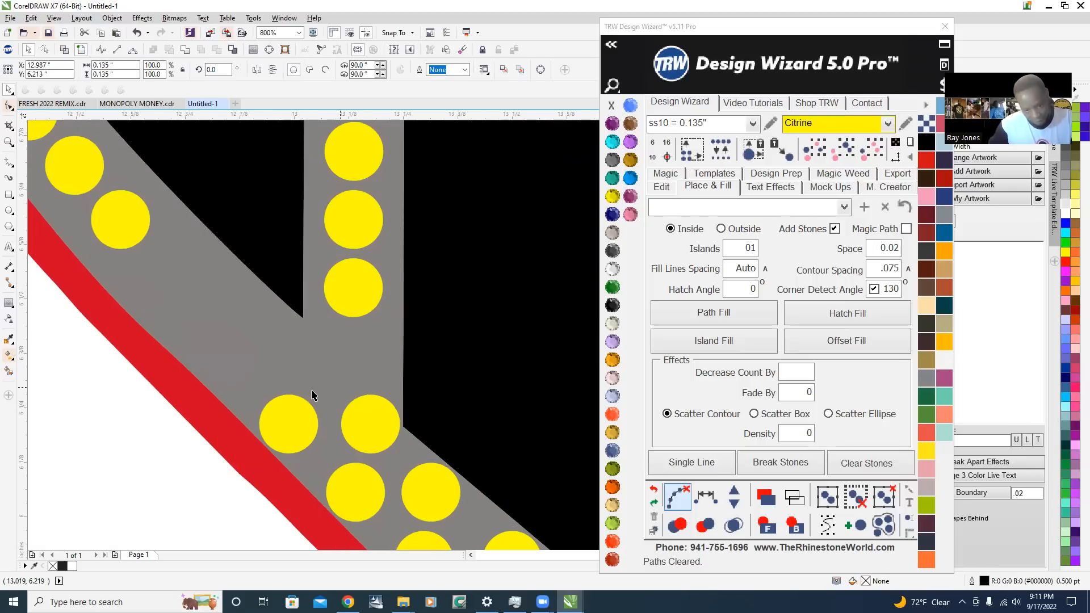
scroll(312, 396, "down", 2)
key("Delete")
scroll(318, 418, "up", 1)
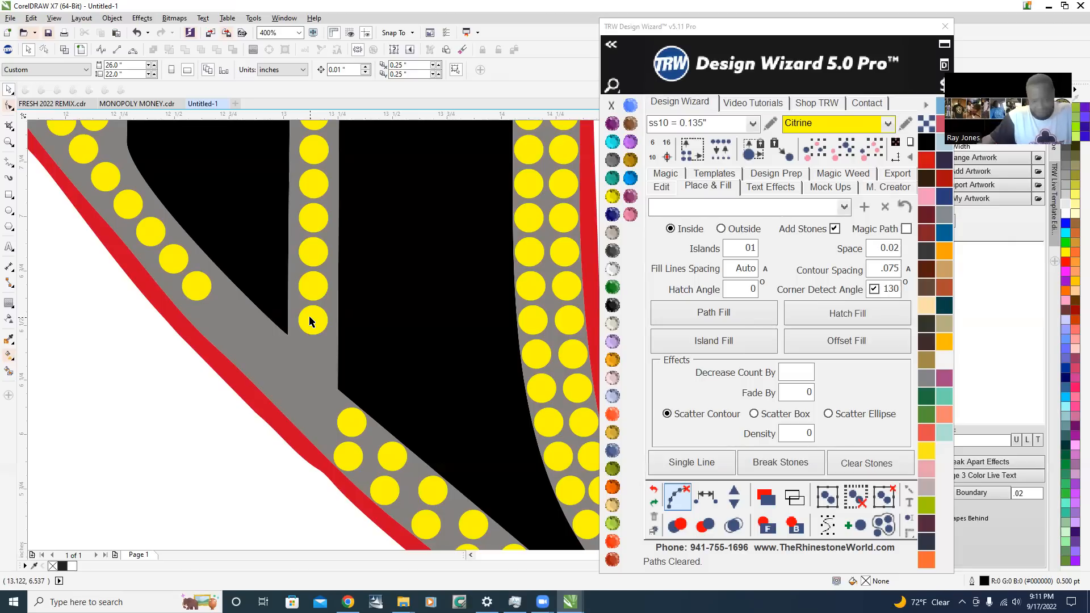
Copy the vertical feather line's lowest stone straight down into the cleared junction and adjust it beside the paired stones
left_click(311, 321)
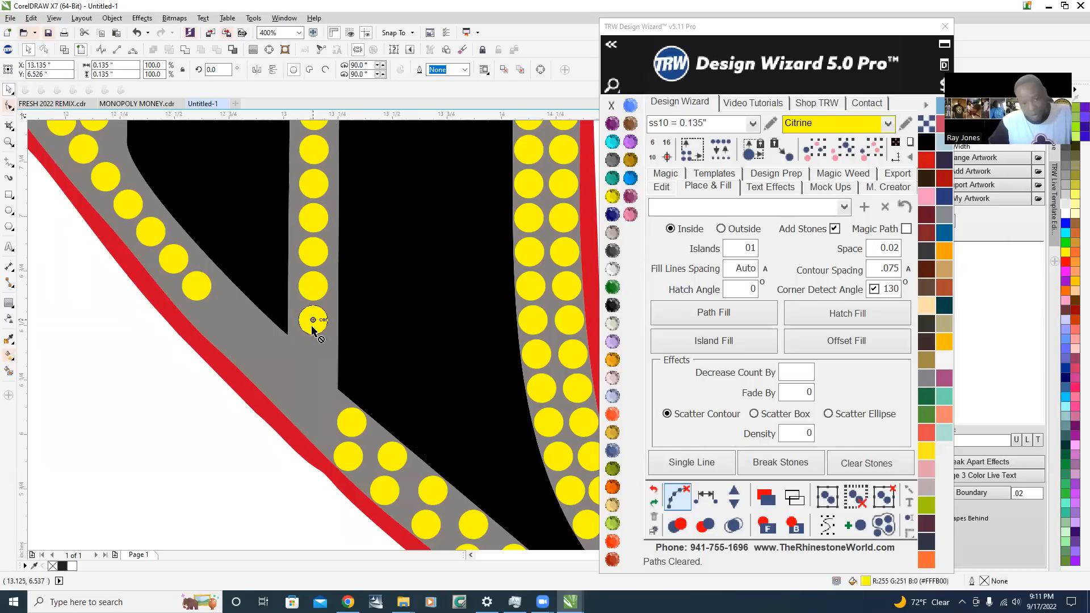
right_click(310, 412)
left_click_drag(310, 412, 310, 411)
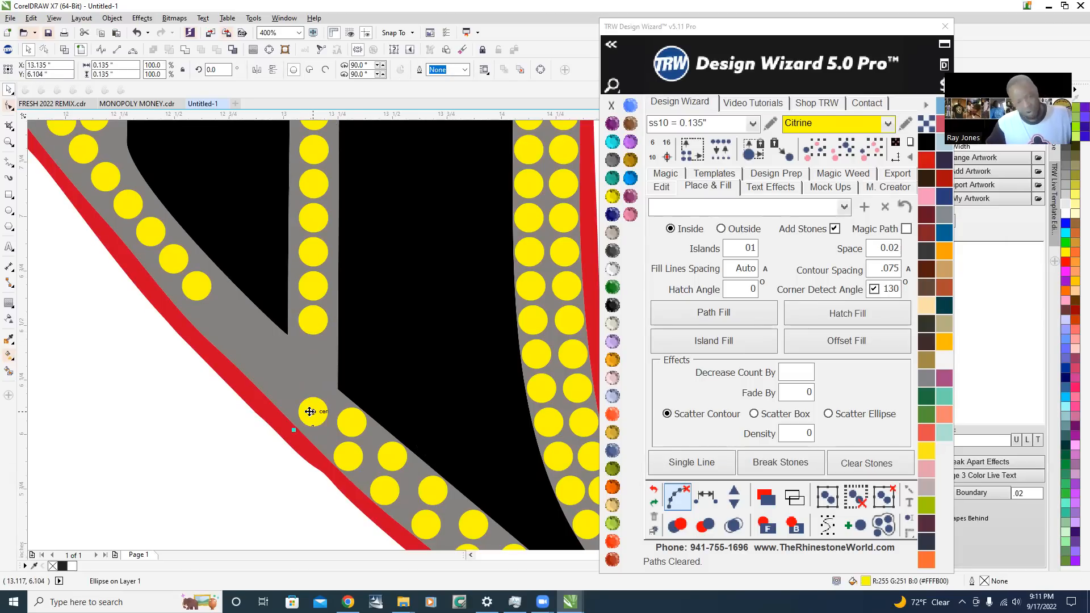
scroll(305, 439, "up", 3)
mouse_move(316, 362)
left_mouse_down()
mouse_move(316, 399)
mouse_move(321, 355)
left_mouse_up()
scroll(316, 399, "down", 2)
scroll(314, 400, "up", 4)
scroll(322, 358, "down", 5)
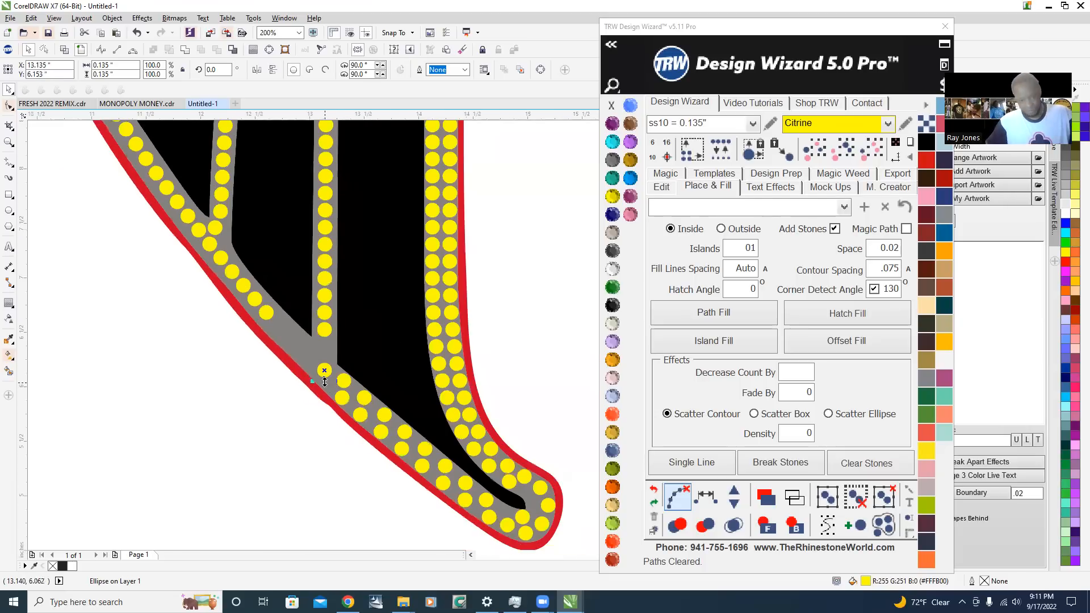
Select the eight outline stones from the new junction stone up to the next feather junction and respace them evenly
scroll(284, 316, "up", 2)
left_click(226, 294, "shift")
left_click(203, 260, "shift")
left_click(178, 233, "shift")
left_click(136, 182, "shift")
left_click(114, 153, "shift")
scroll(189, 303, "down", 2)
scroll(147, 209, "up", 2)
left_click(132, 226, "shift")
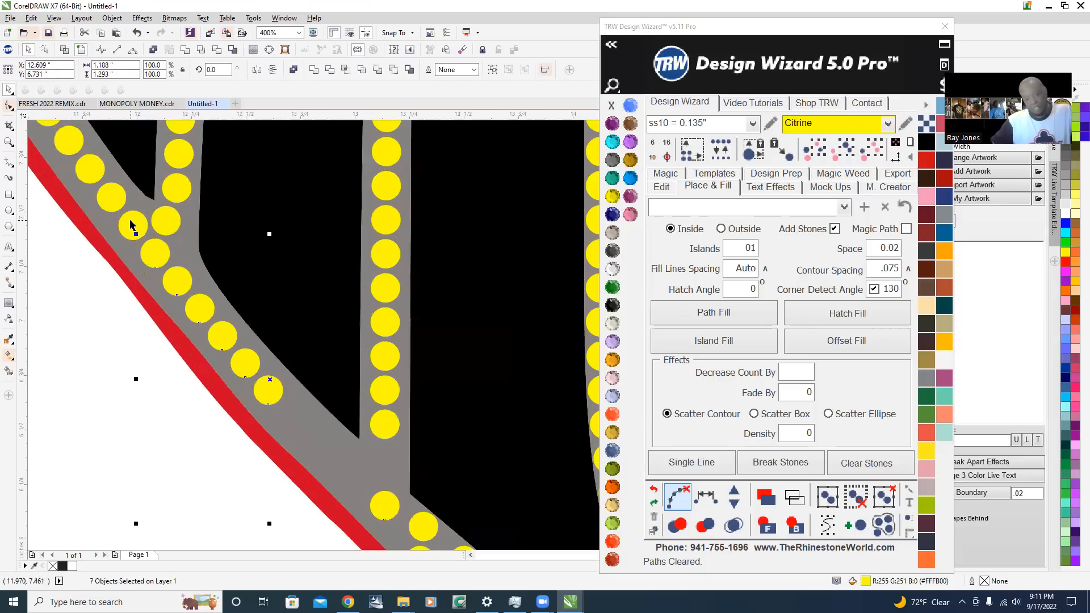
left_click(716, 499)
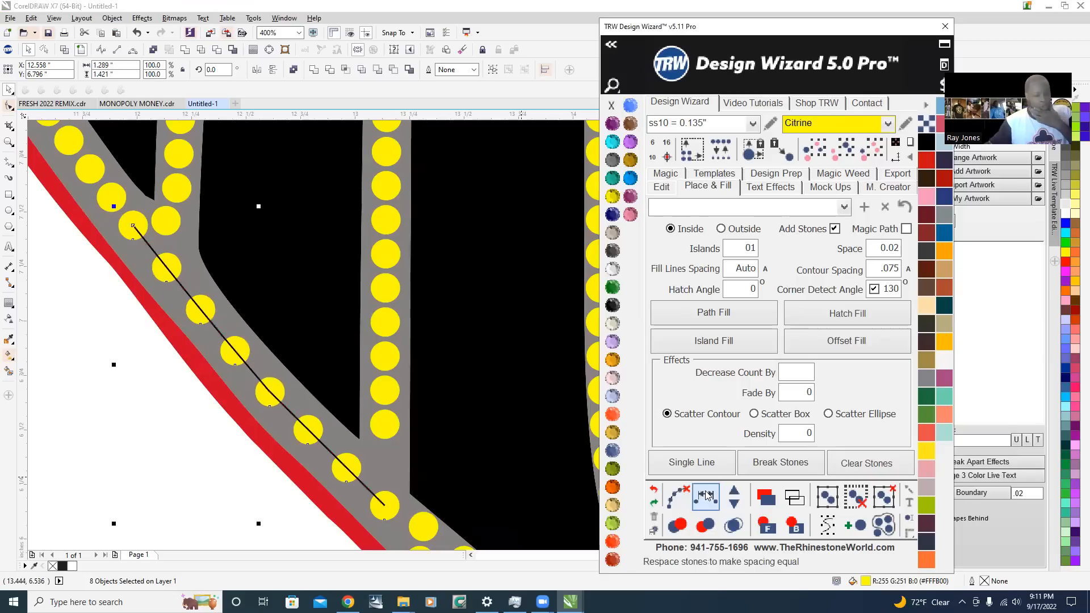
Add four stones to the respaced outline run, remove one again, and clear its guide path
left_click(735, 493)
left_click(735, 493)
left_click(735, 493)
left_click(734, 492)
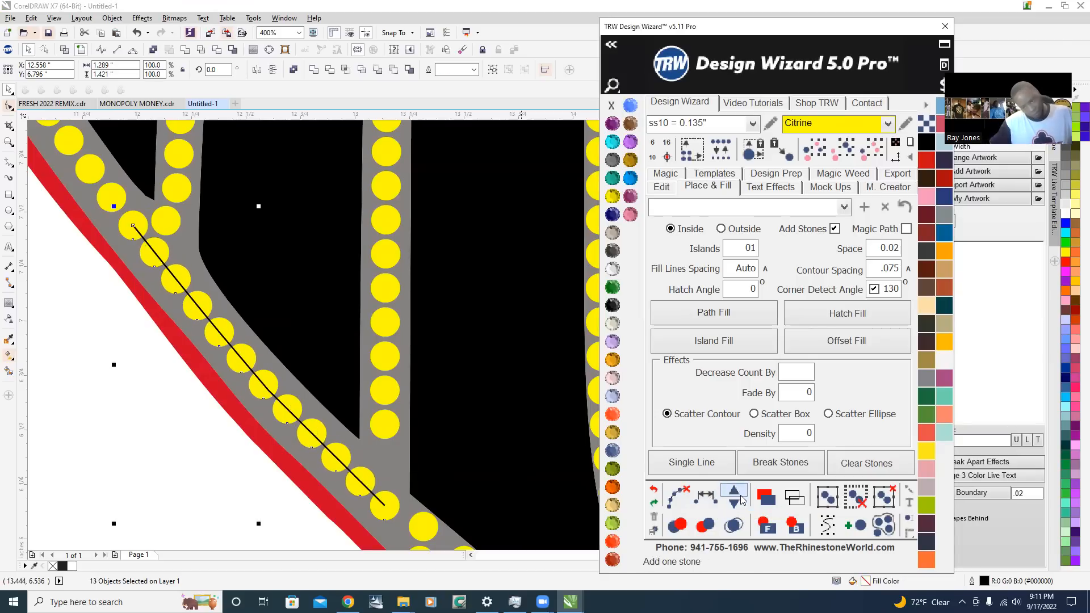
left_click(735, 503)
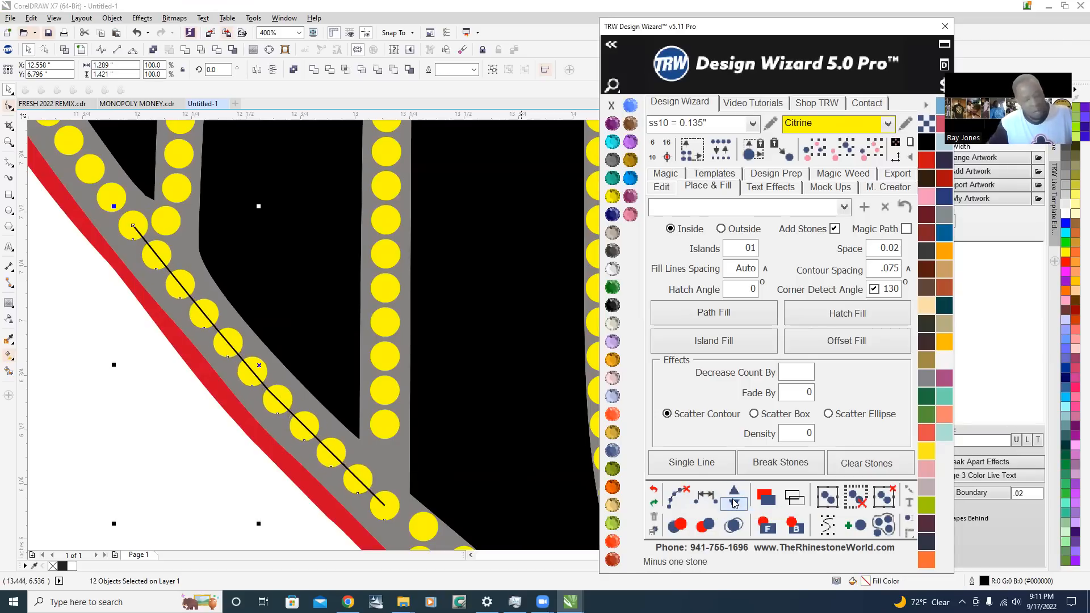
left_click(677, 498)
scroll(171, 432, "down", 5)
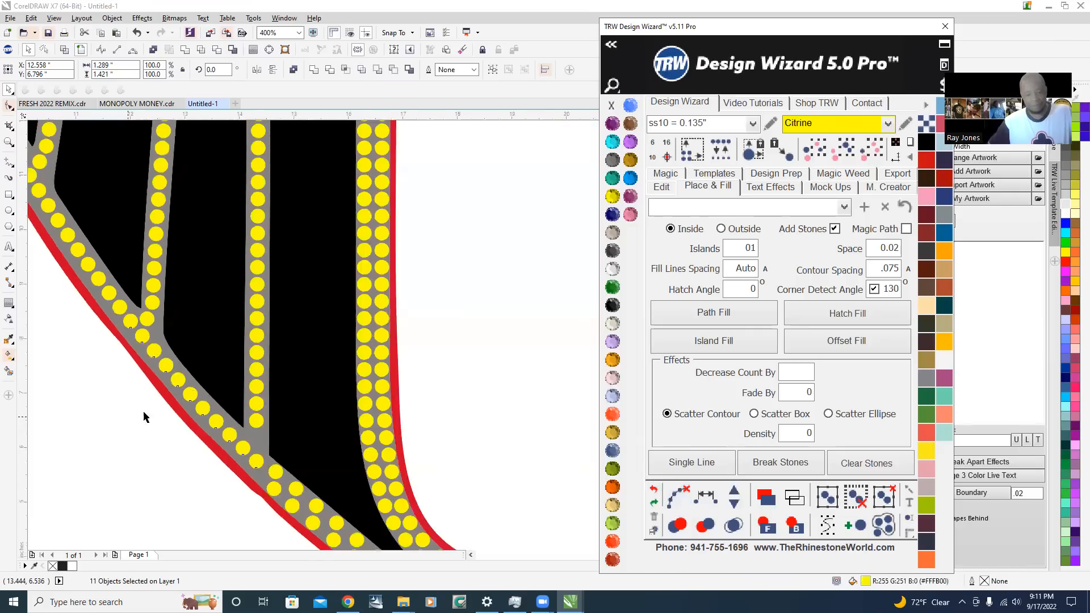
Select ten stones from the outline below the junction up along the vertical feather line and respace them evenly
scroll(173, 431, "up", 5)
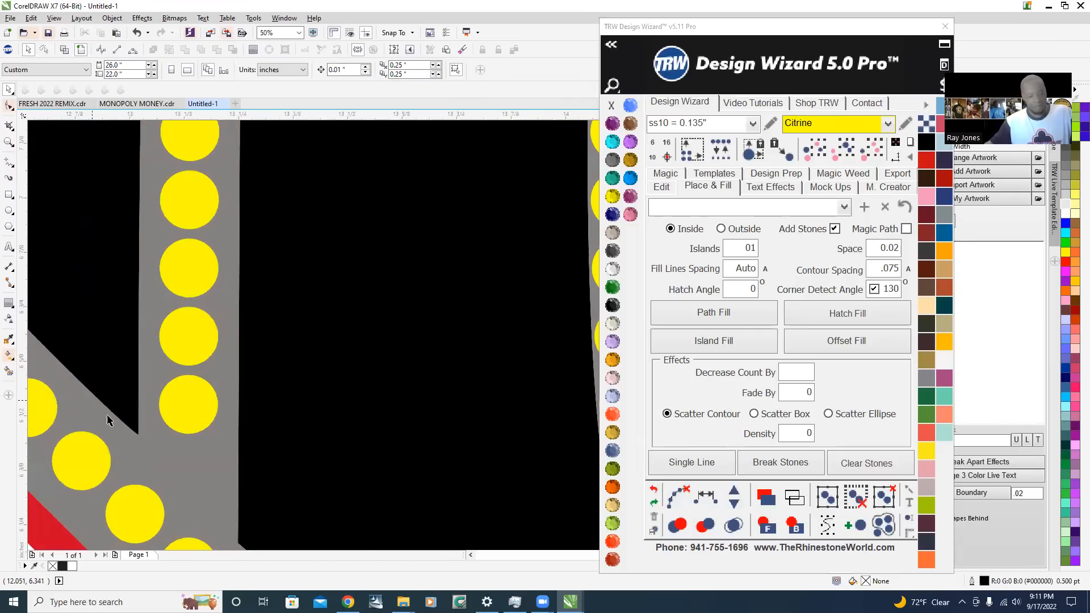
left_click(139, 496)
left_click(187, 393, "shift")
left_click(193, 326, "shift")
left_click(195, 269, "shift")
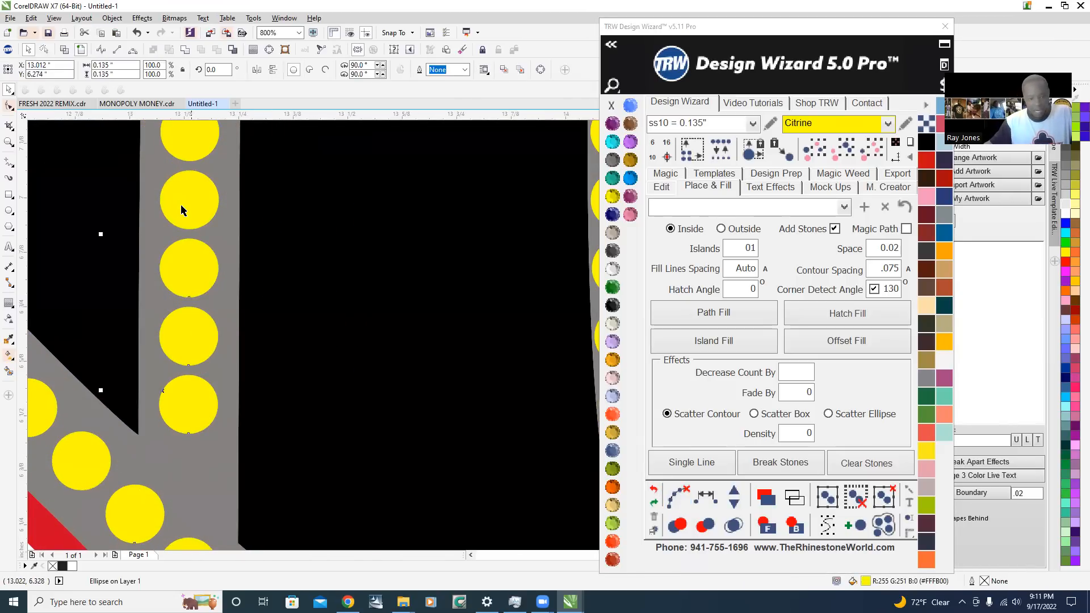
left_click(181, 206, "shift")
left_click(191, 144, "shift")
scroll(247, 431, "down", 3)
scroll(224, 364, "up", 2)
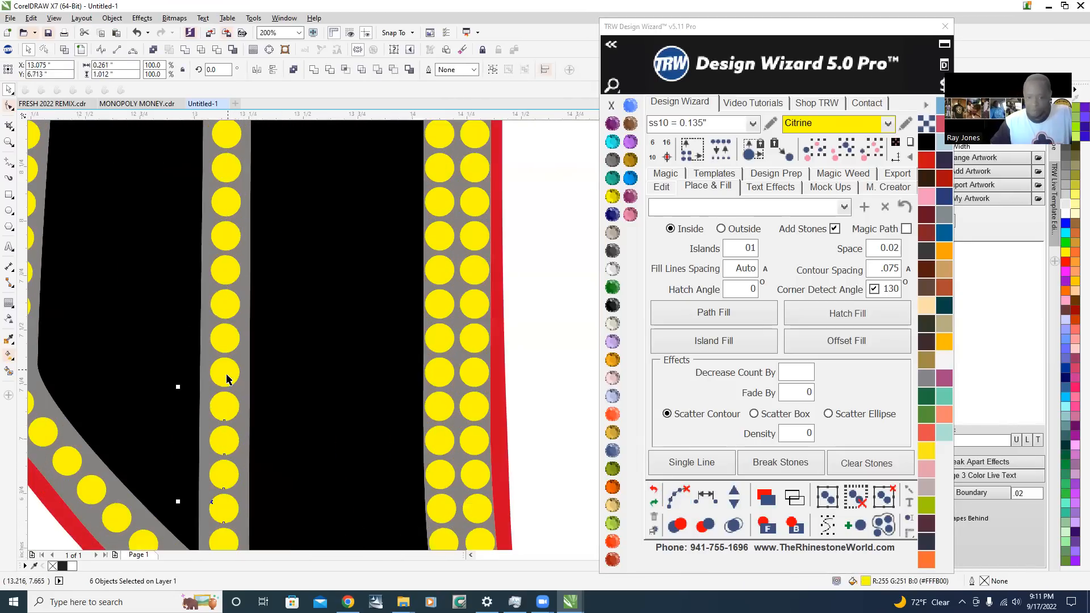
left_click(225, 335, "shift")
left_click(225, 310, "shift")
left_click(225, 271, "shift")
left_click(706, 498)
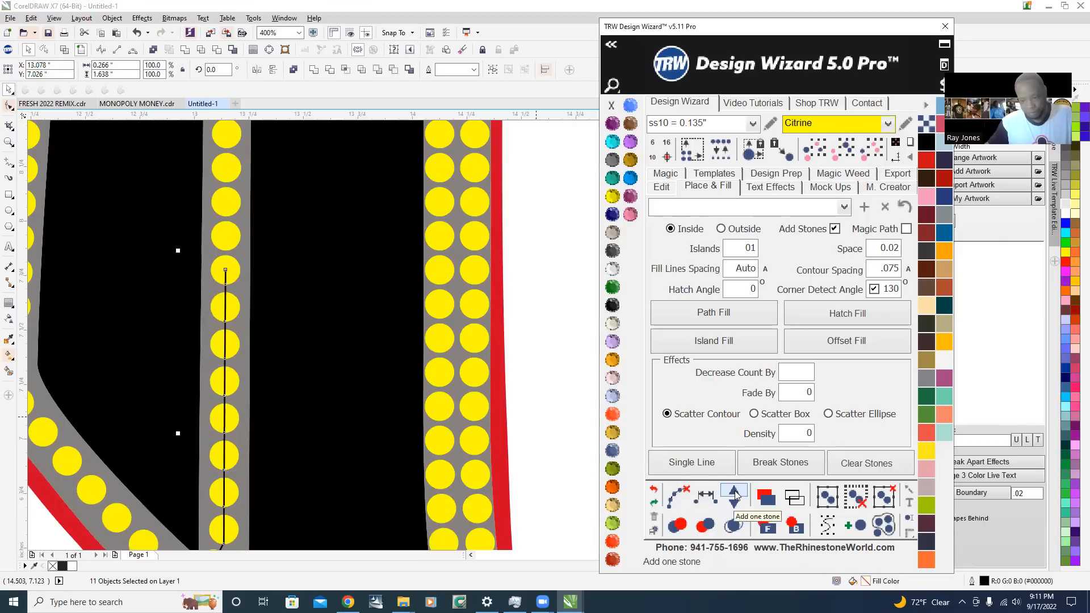
Add one stone to the vertical feather line's run, clear its guide path, and deselect the stones
scroll(289, 369, "down", 2)
left_click(677, 498)
left_click(172, 487)
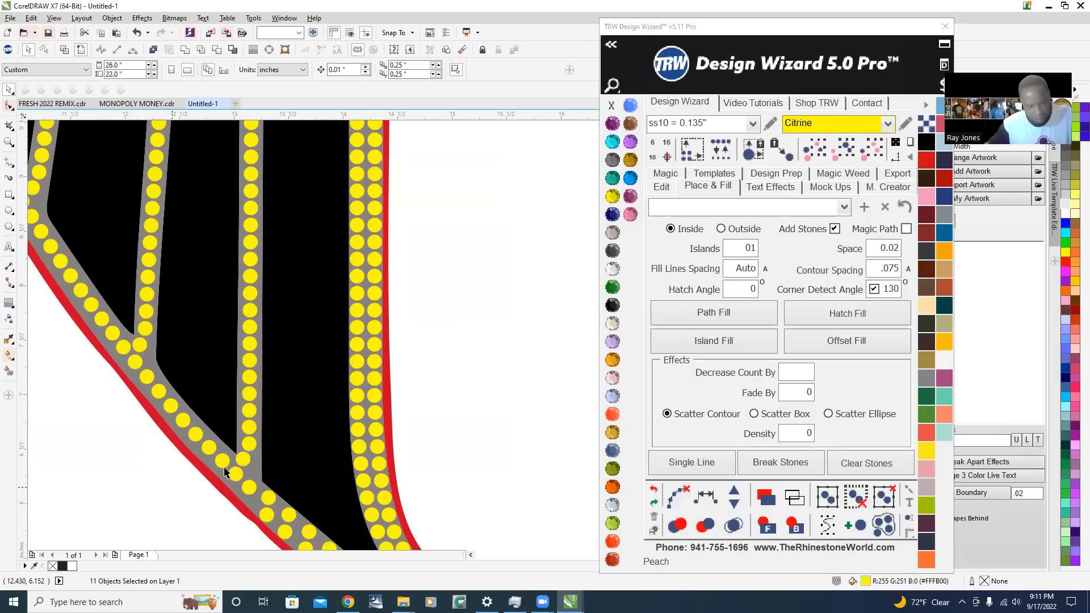
scroll(247, 460, "up", 2)
scroll(237, 461, "down", 2)
scroll(237, 467, "down", 8)
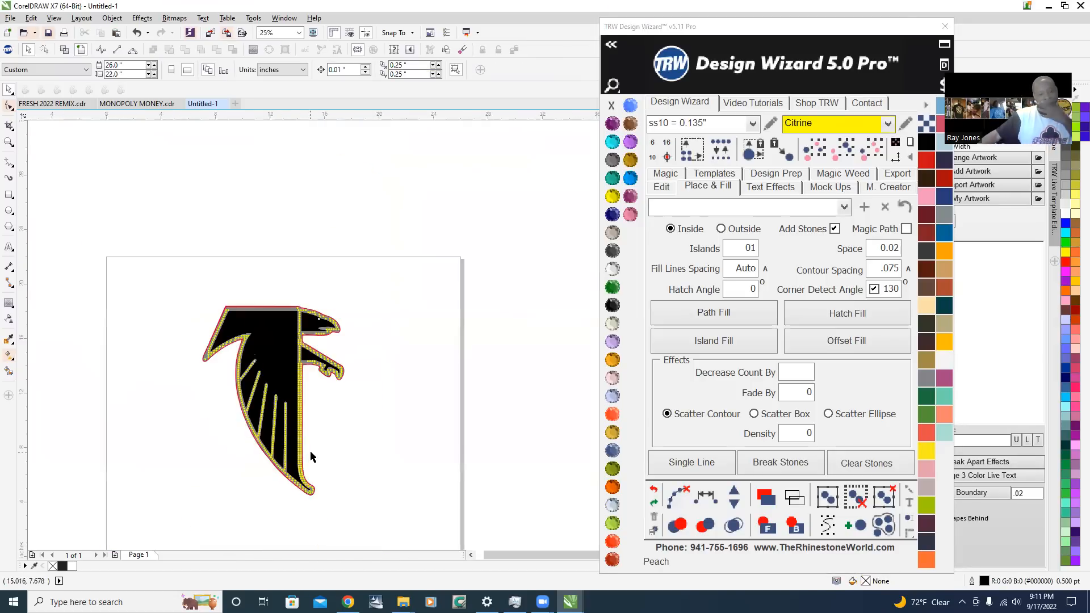
scroll(218, 341, "up", 4)
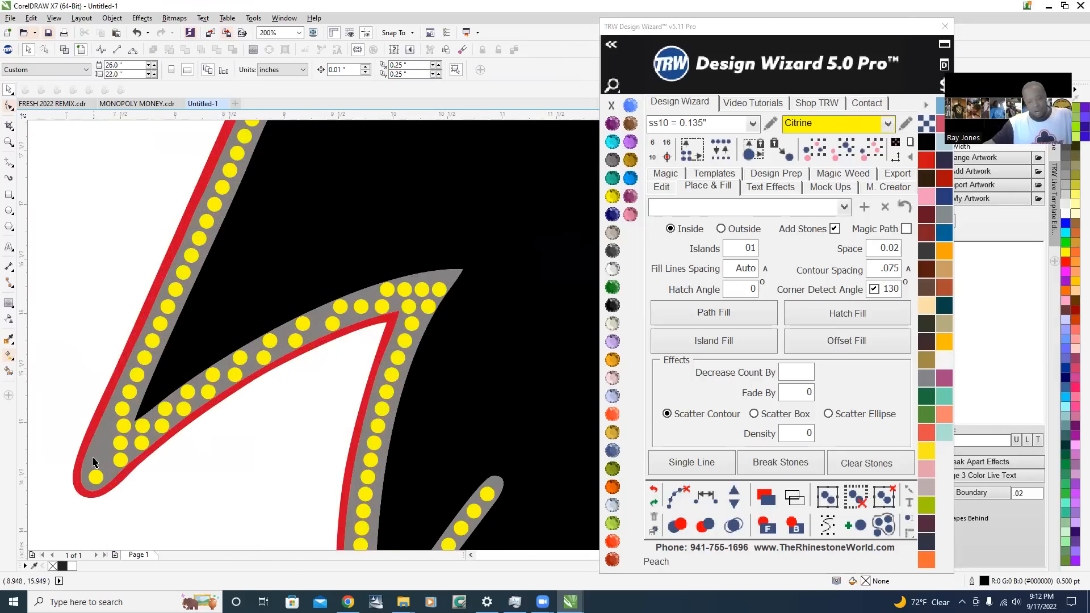
scroll(165, 344, "down", 1)
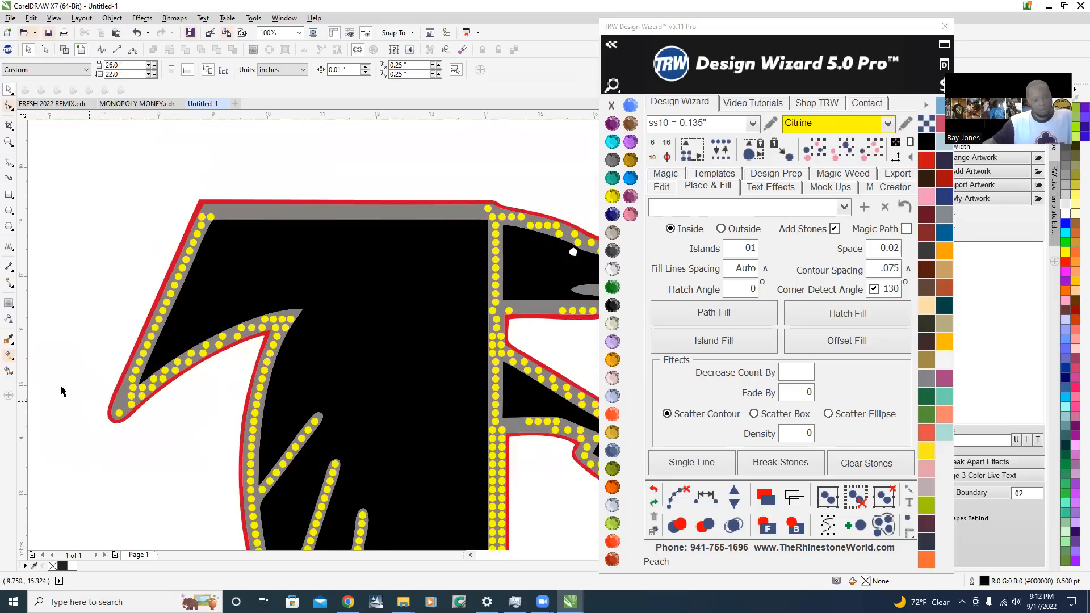
Move the stone beside the lower wing tip's inner notch outward, in line with the outer outline stones, and deselect it
scroll(114, 386, "up", 4)
scroll(277, 349, "up", 3)
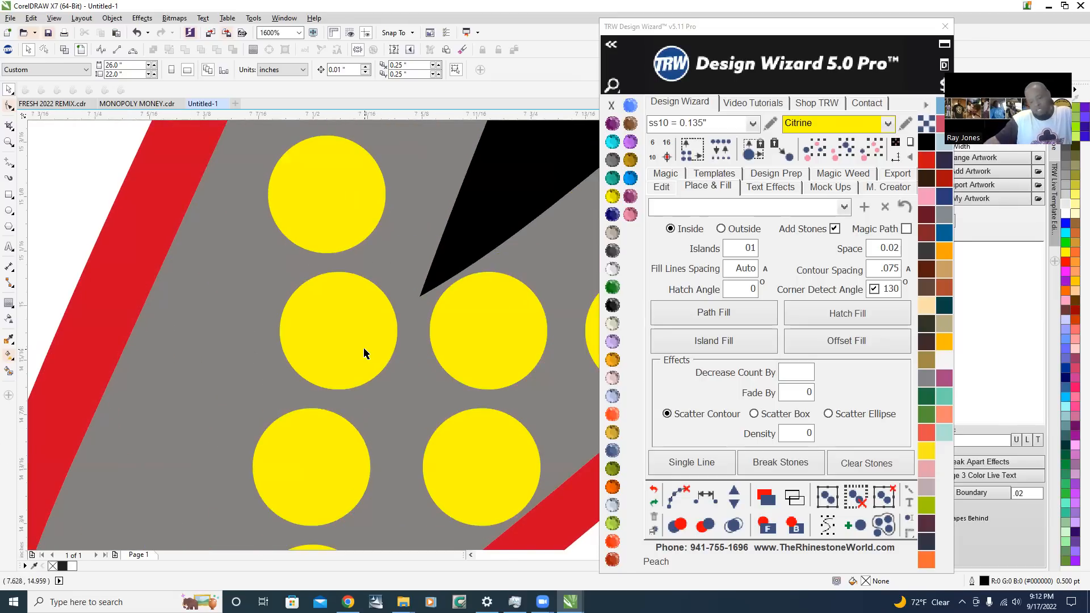
left_click(337, 355)
left_click_drag(338, 350, 296, 352)
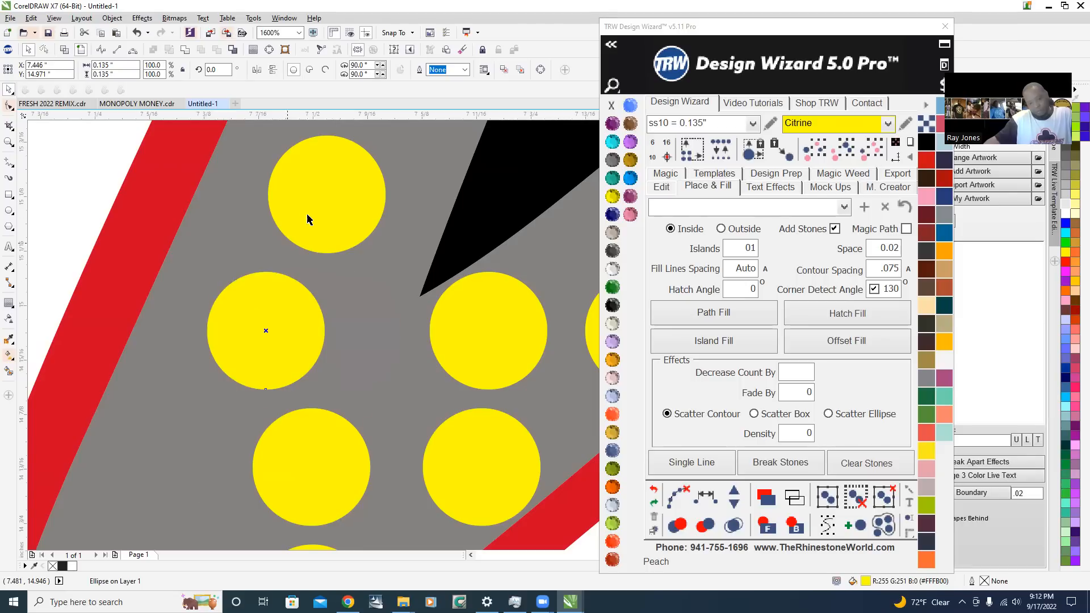
scroll(288, 359, "down", 3)
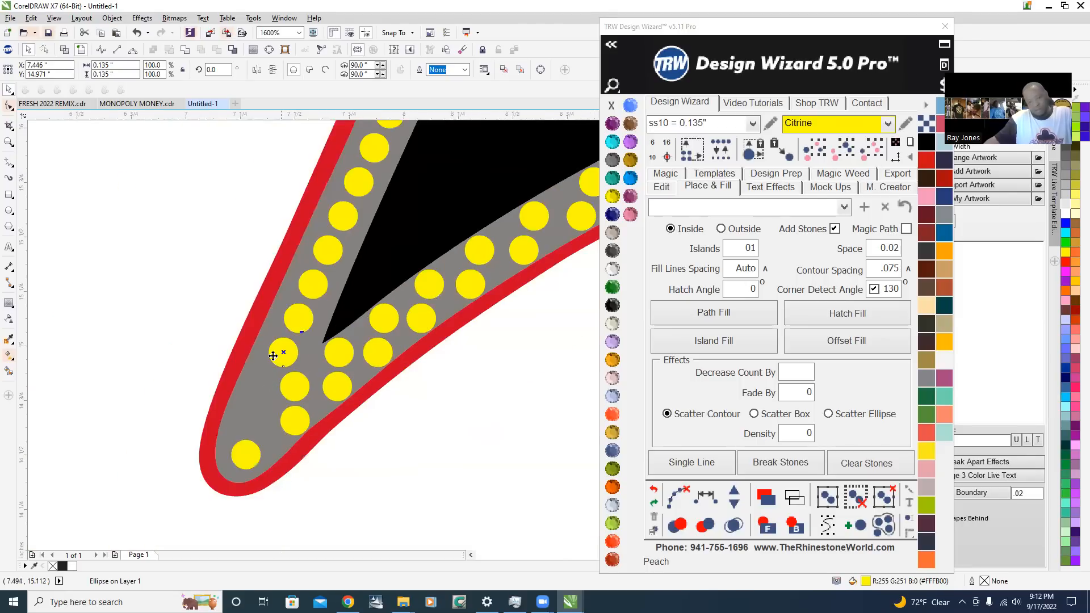
scroll(273, 355, "up", 2)
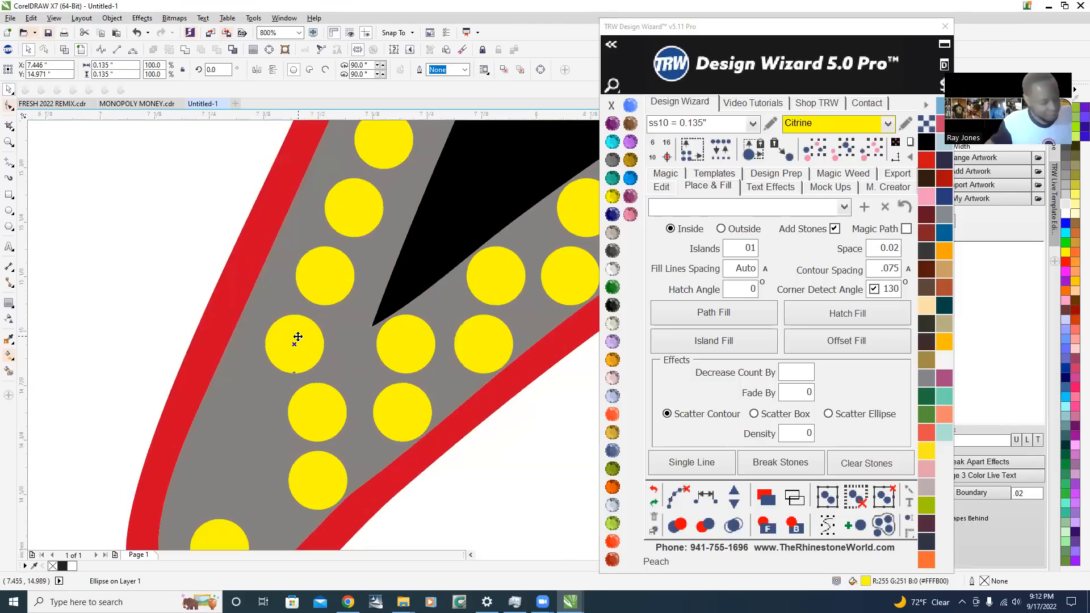
scroll(295, 346, "down", 1)
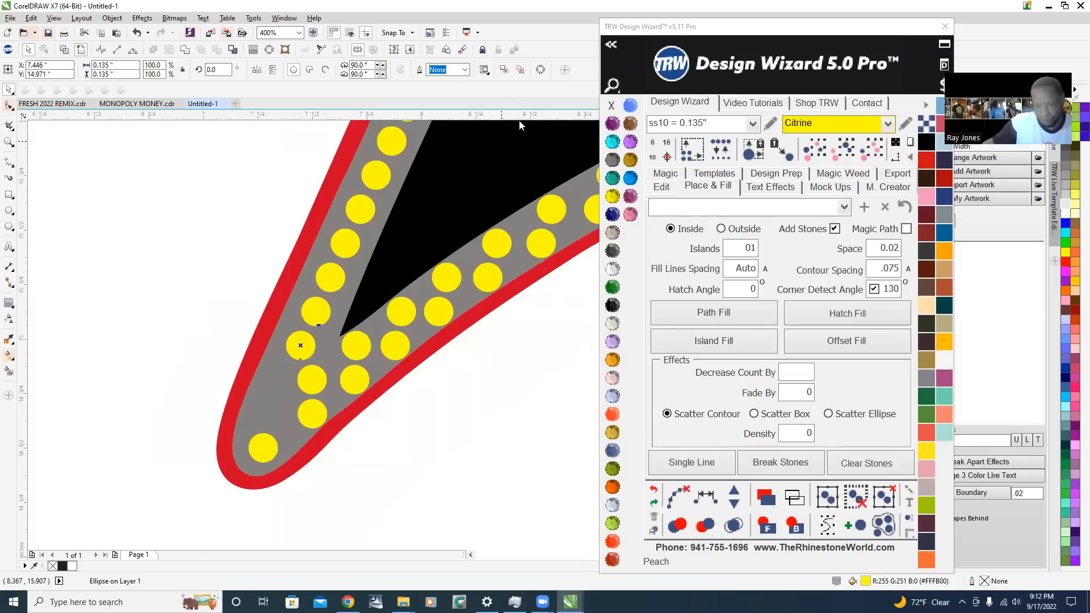
left_click(464, 363)
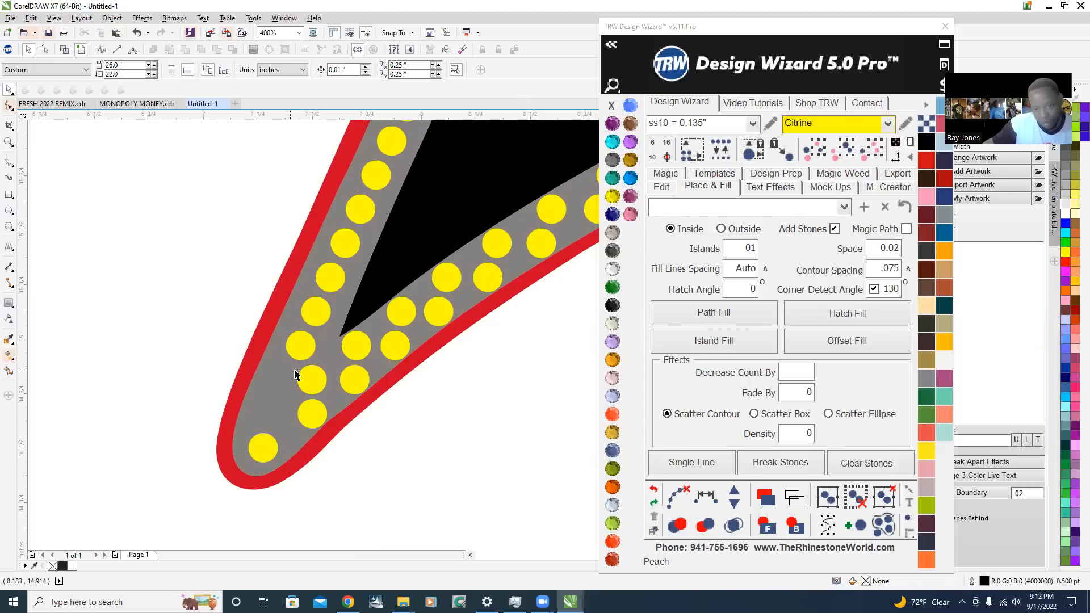
Move the stone just below the notch outward to about X 7.38 in, continuing the outer outline row
left_click(314, 384)
scroll(311, 380, "up", 2)
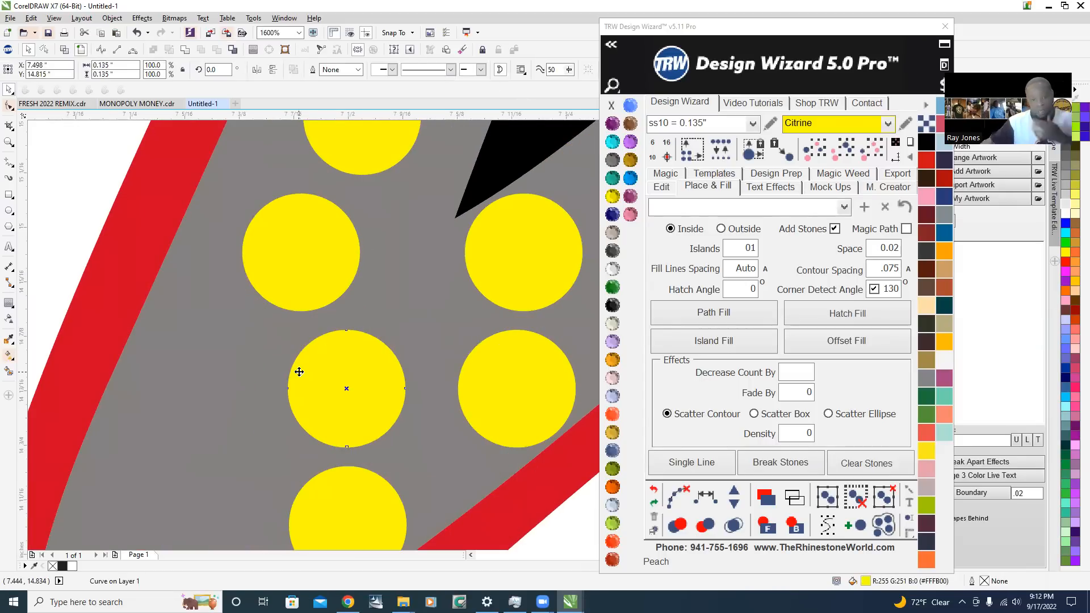
scroll(300, 372, "down", 1)
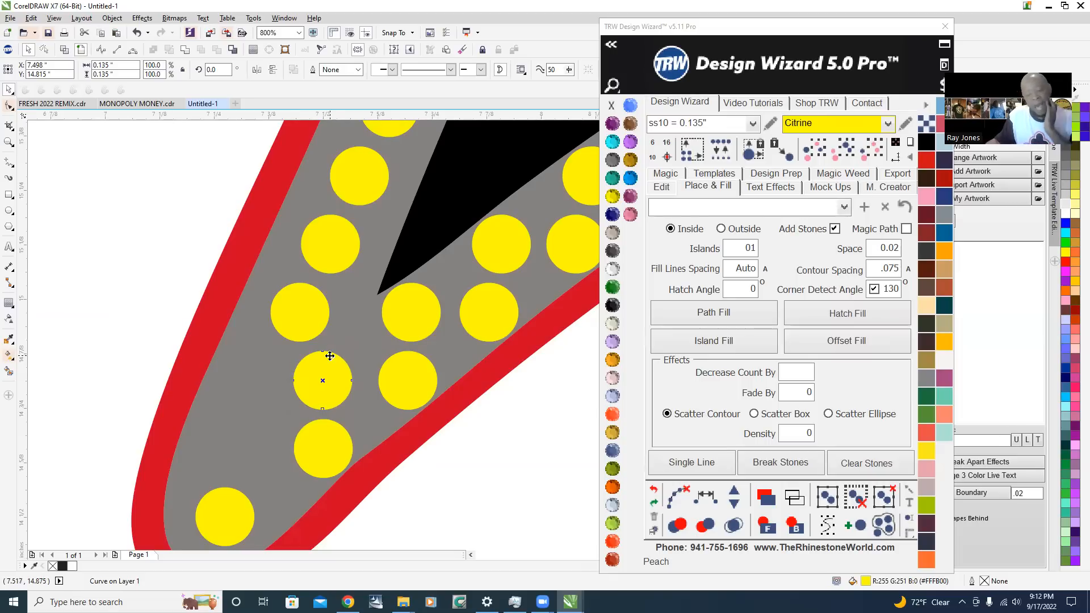
scroll(280, 386, "up", 1)
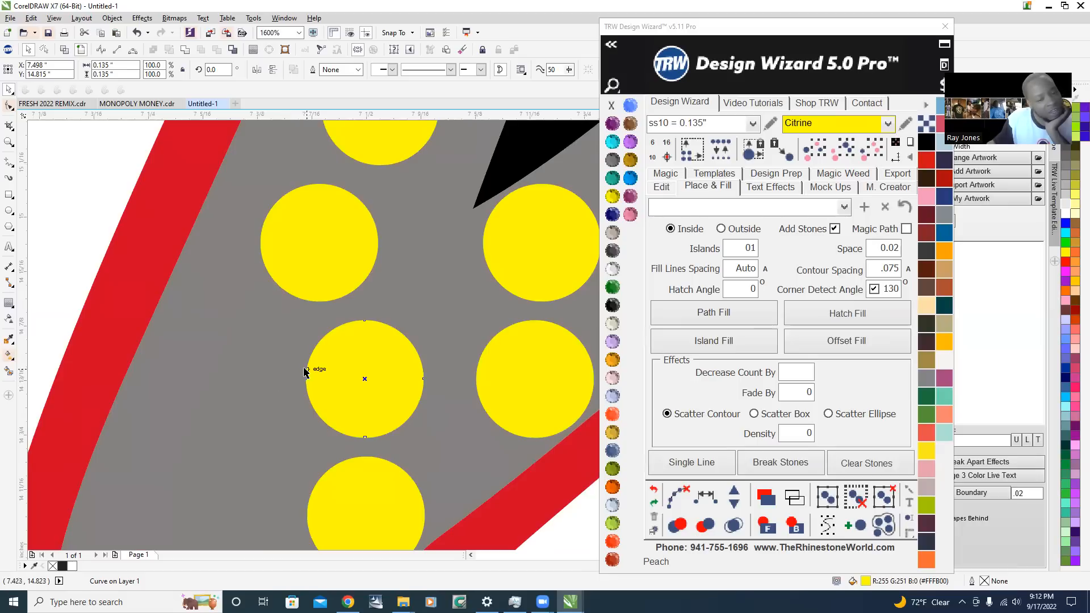
scroll(306, 372, "down", 1)
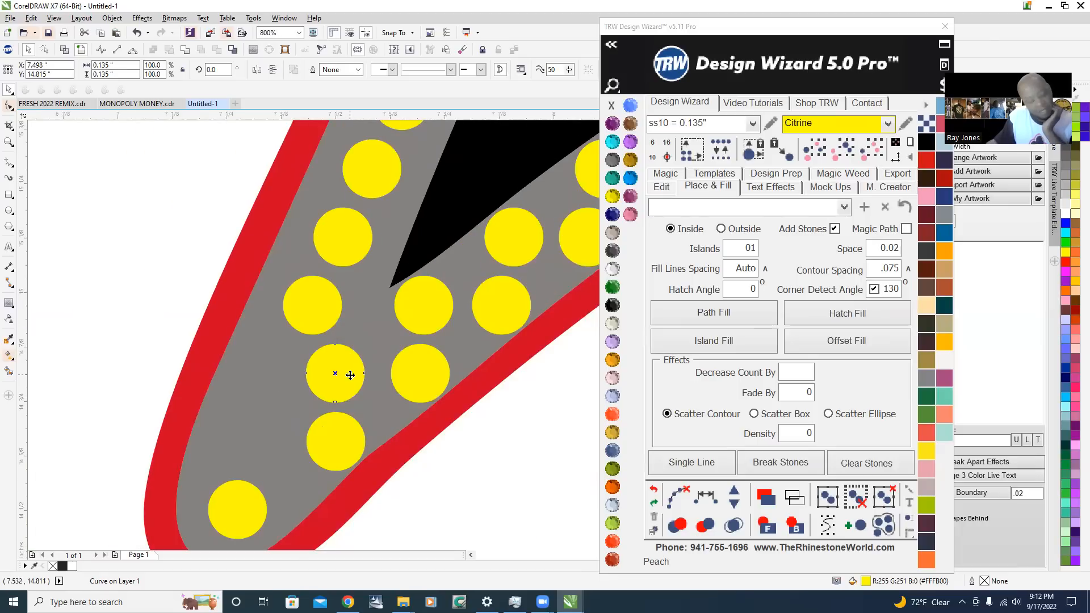
scroll(348, 375, "up", 1)
left_click_drag(352, 375, 247, 384)
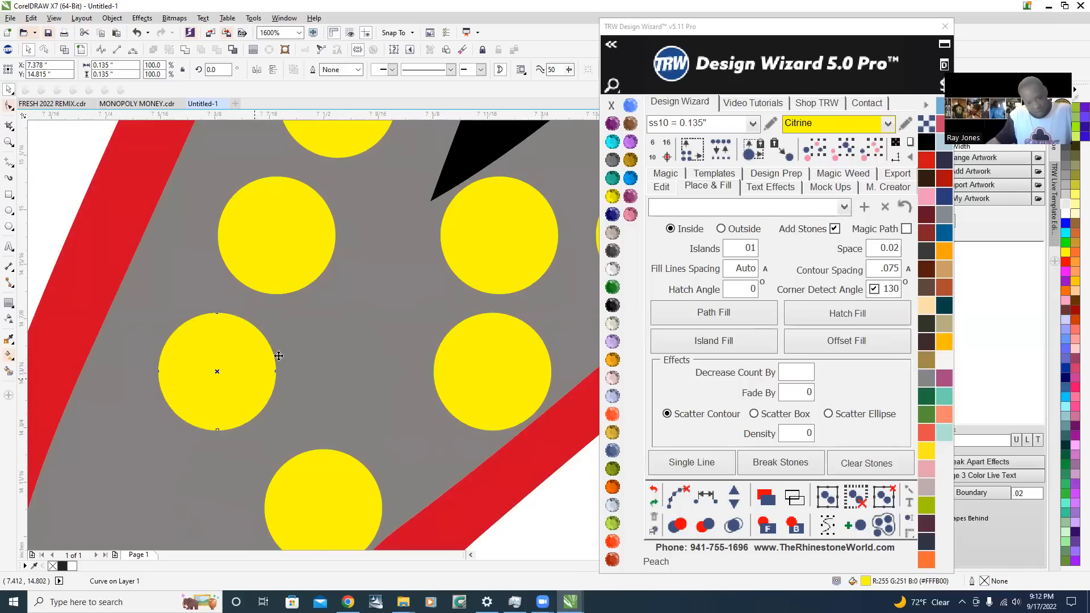
Move the remaining offset stone above the wing tip's last stone outward to about X 7.32 in and deselect it
scroll(279, 356, "down", 1)
scroll(284, 340, "up", 1)
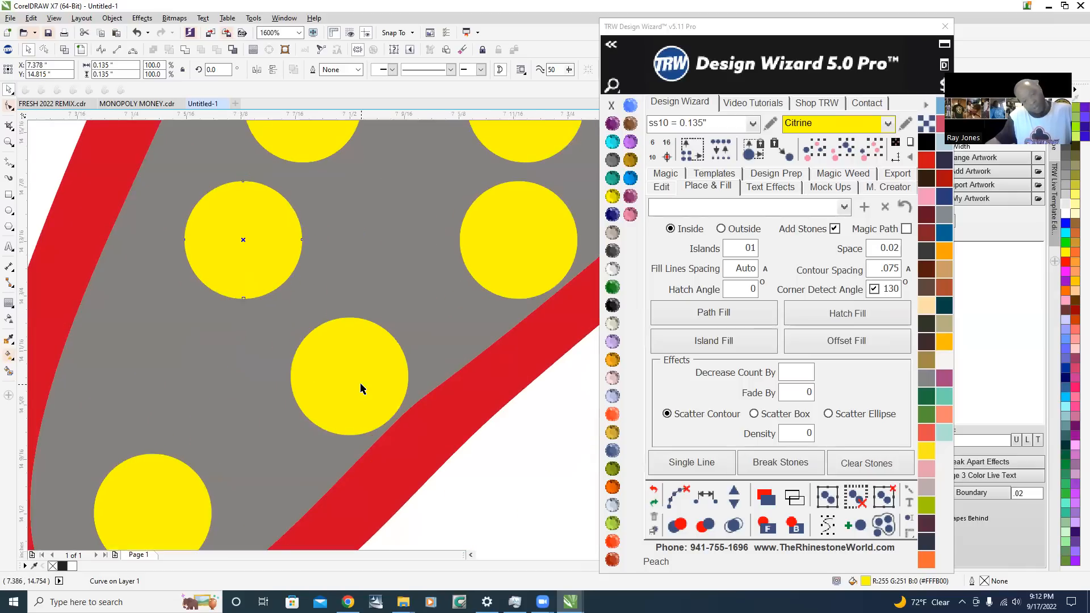
left_click(361, 389)
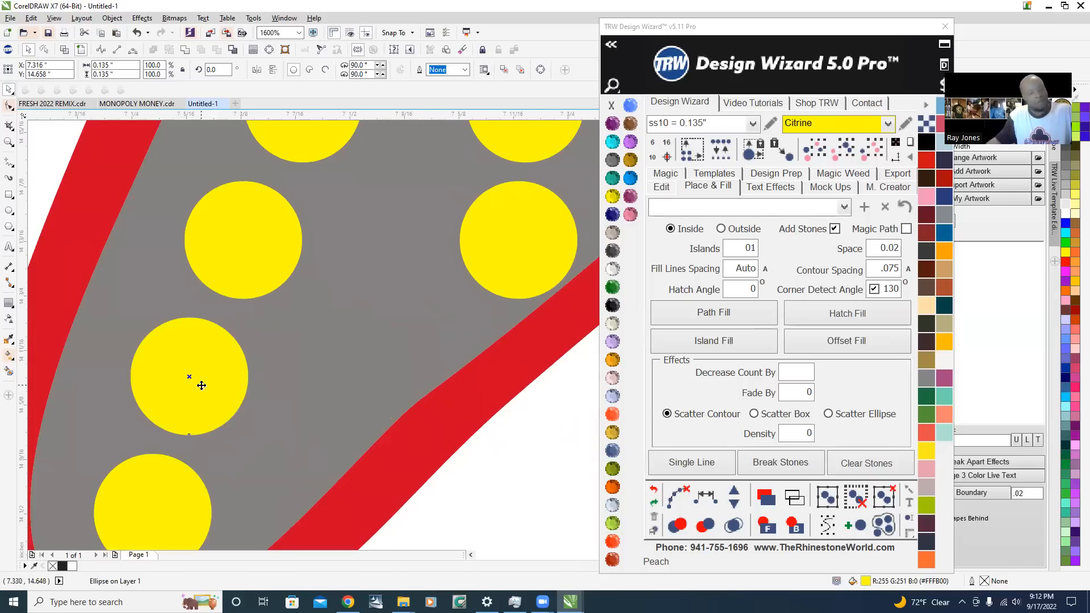
scroll(197, 372, "down", 2)
scroll(214, 348, "up", 1)
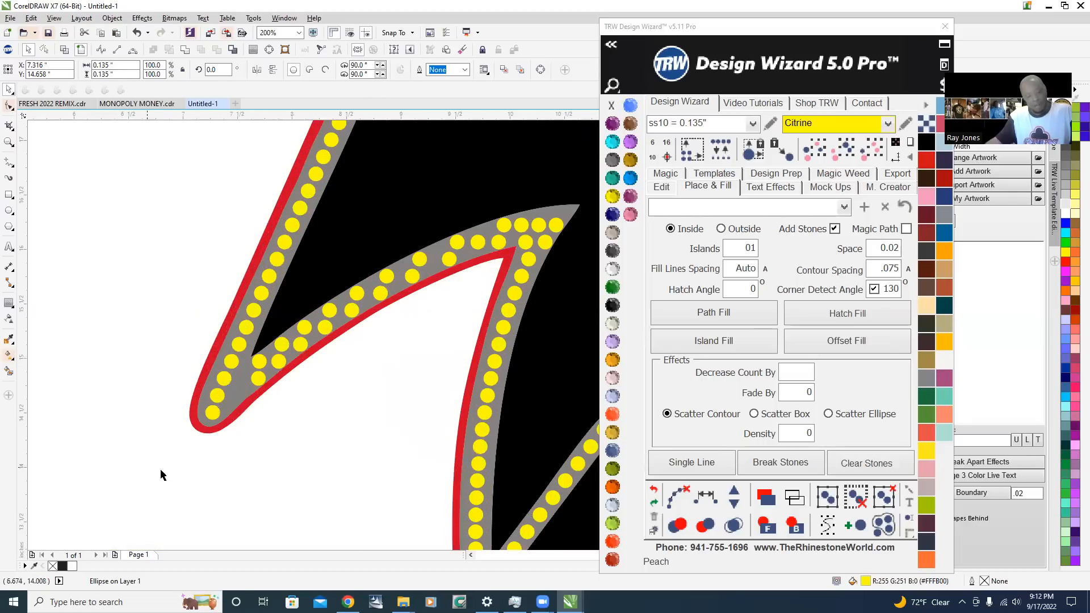
left_click(239, 493)
Move the outermost stone at the wing's upper corner horizontally inward to about X 8.86 in, continuing the slanted outline row
scroll(215, 403, "up", 1)
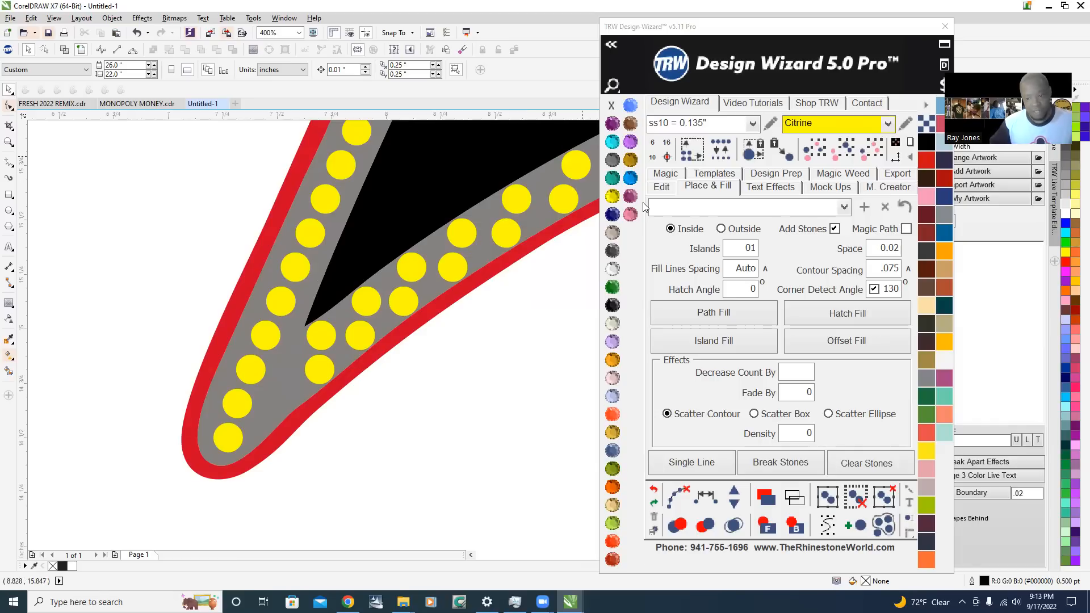
scroll(113, 457, "down", 2)
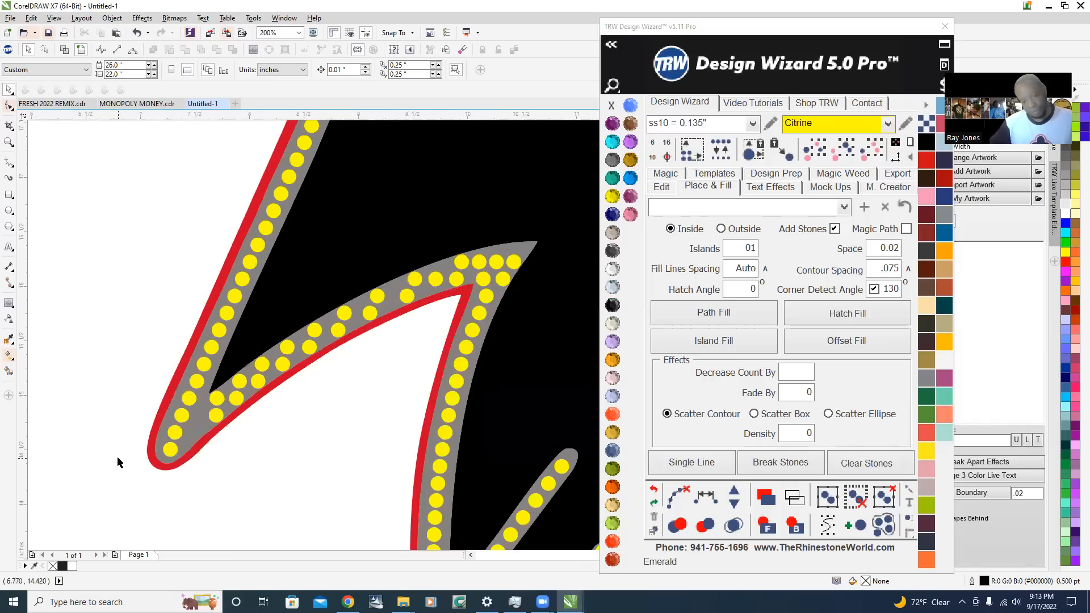
scroll(237, 249, "up", 2)
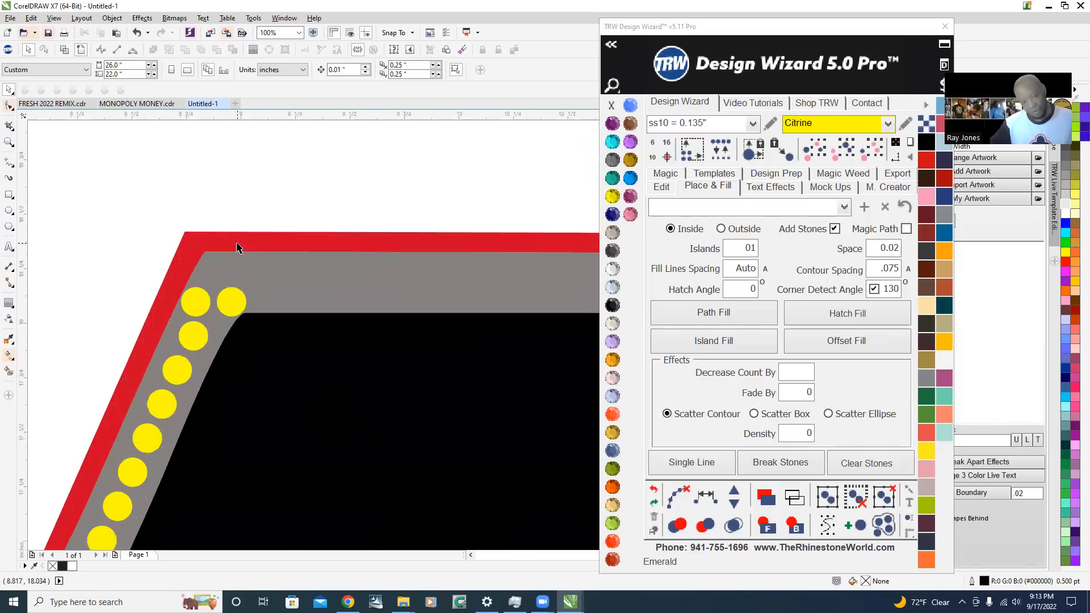
left_click(199, 303)
scroll(199, 302, "up", 1)
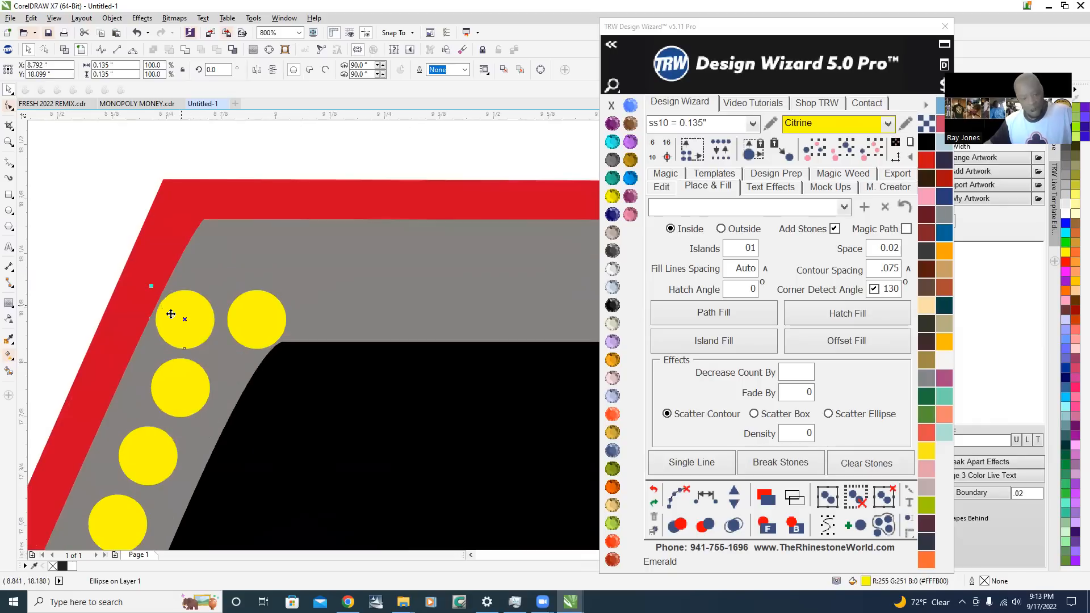
left_click_drag(173, 314, 203, 322)
scroll(226, 347, "down", 1)
scroll(248, 330, "up", 2)
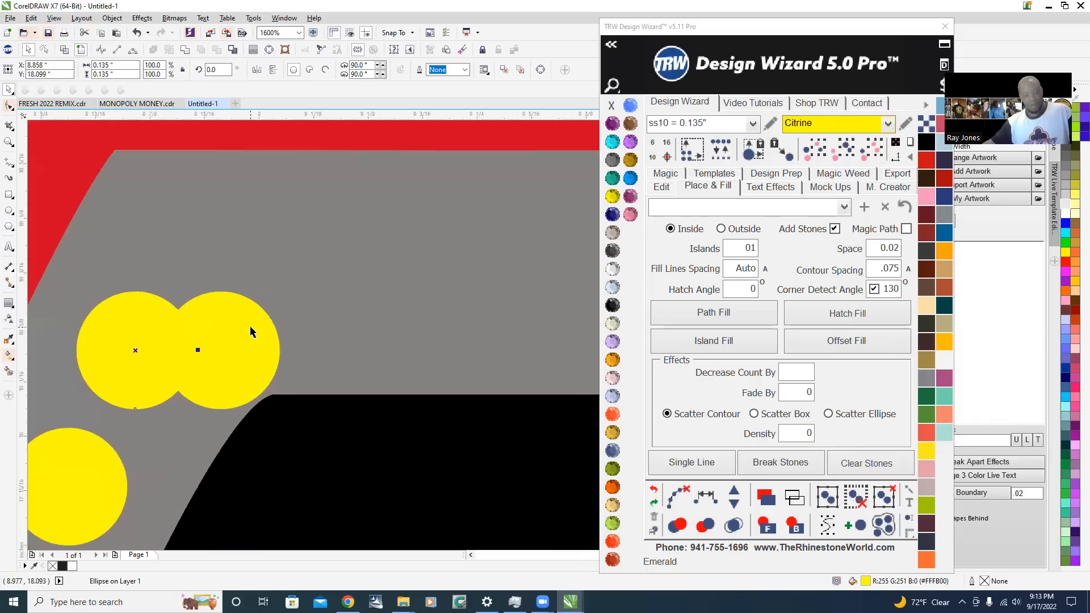
Move the other corner stone up into the outline's upper corner and fine-tune it to about X 8.92, Y 18.26 in
left_click(251, 327)
scroll(266, 398, "down", 2)
scroll(268, 403, "up", 2)
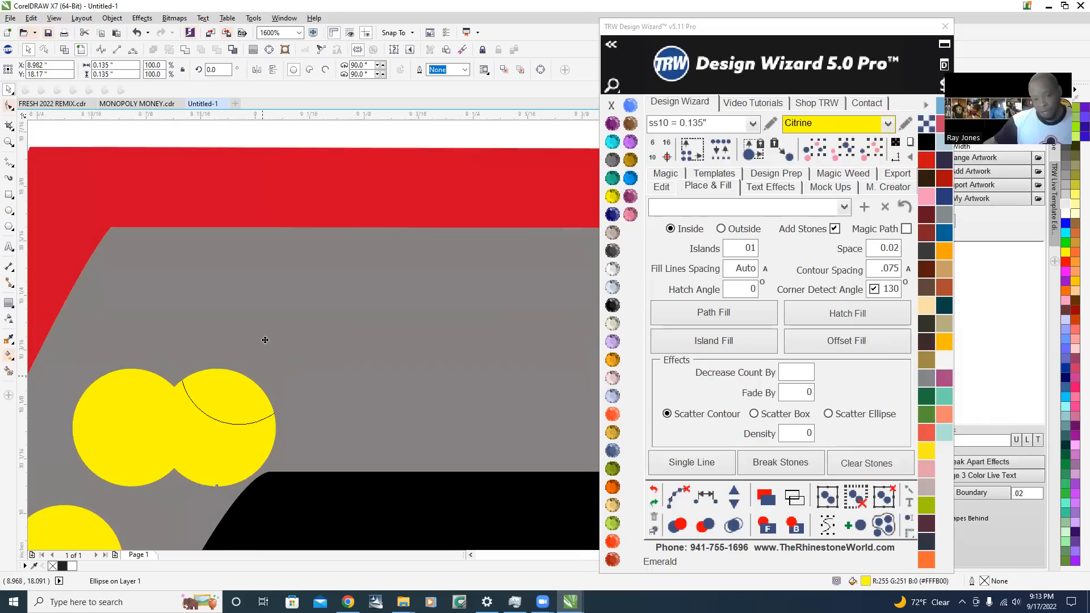
left_click_drag(203, 299, 203, 300)
scroll(203, 295, "down", 2)
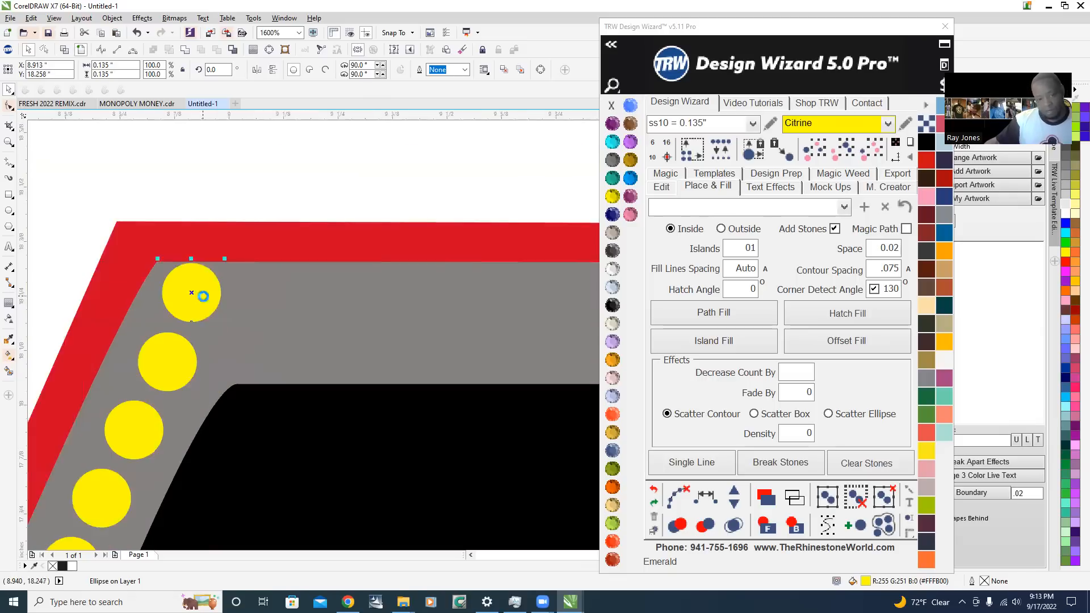
scroll(210, 295, "up", 1)
scroll(214, 295, "down", 2)
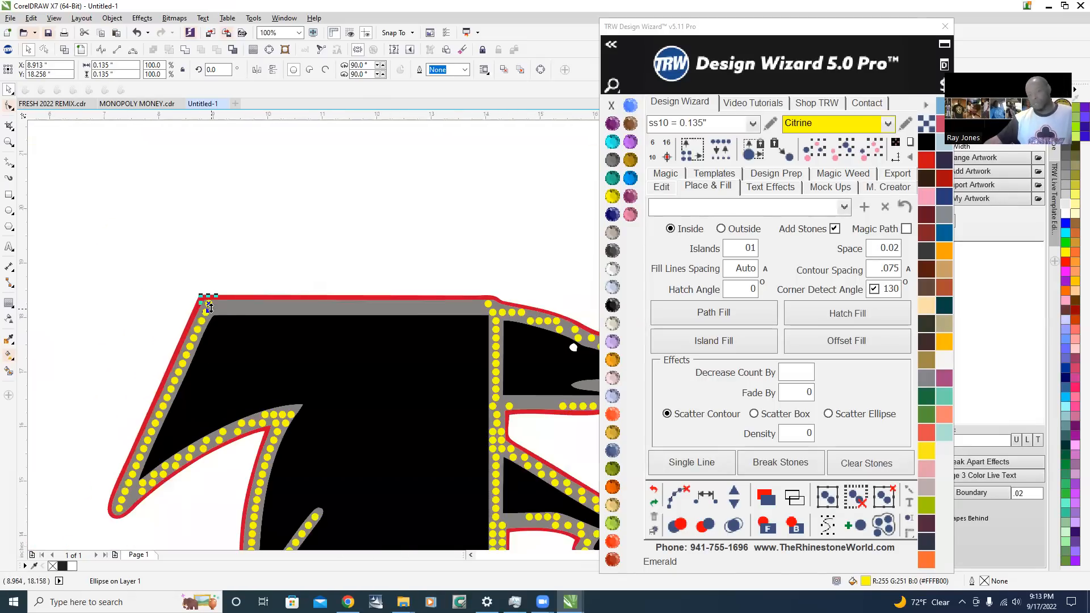
scroll(149, 280, "up", 2)
scroll(180, 279, "up", 1)
left_click_drag(218, 268, 228, 269)
scroll(214, 284, "down", 3)
scroll(203, 295, "down", 2)
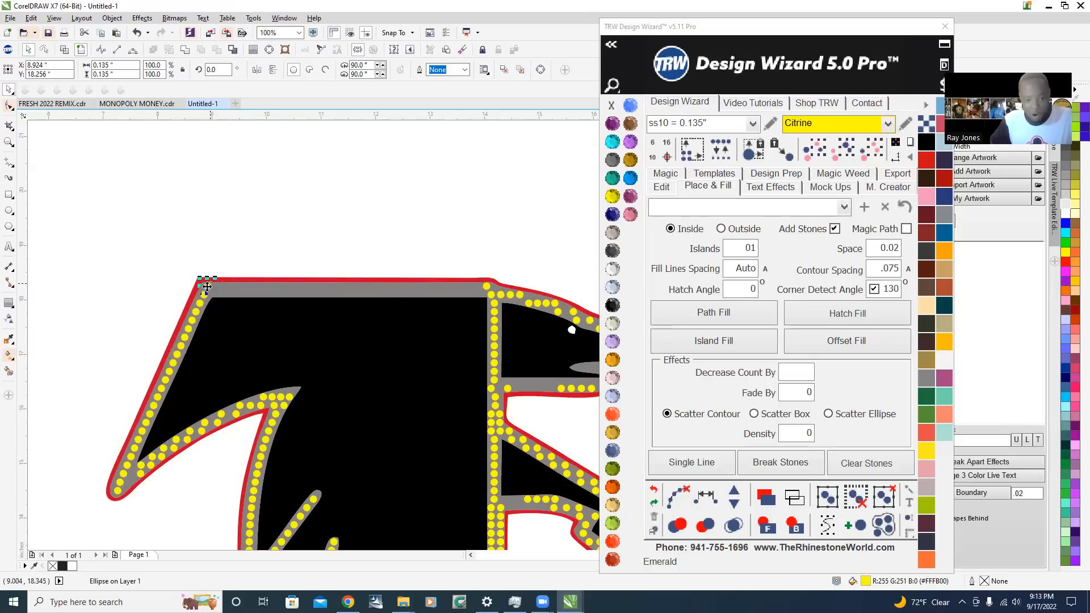
Copy the upper corner stone horizontally along the top band to its head end, at about X 13.9 in
left_click_drag(205, 286, 336, 290)
left_click_drag(474, 296, 478, 293)
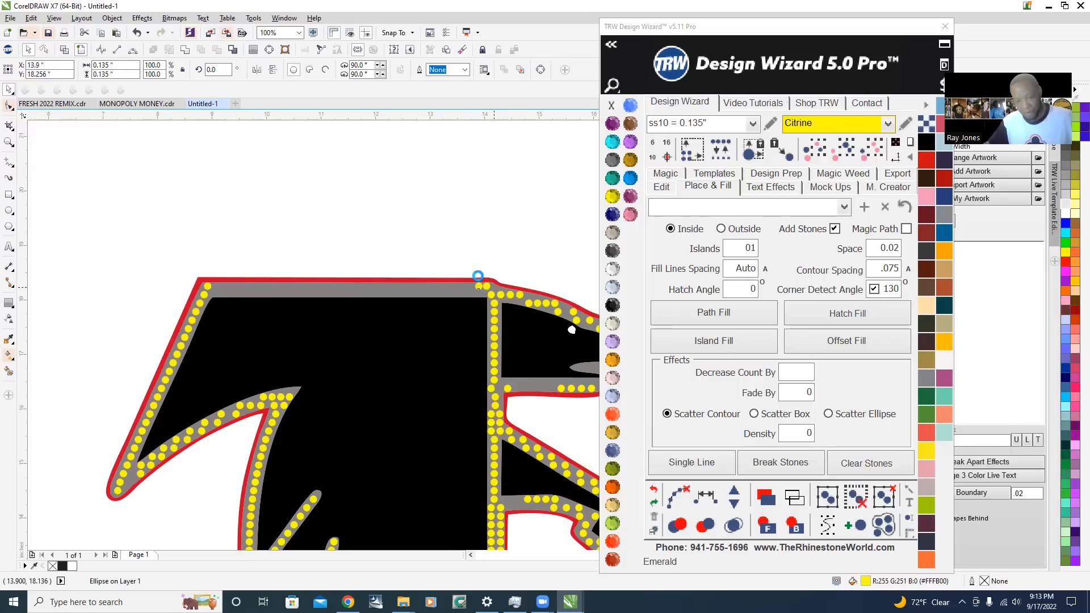
scroll(479, 290, "up", 4)
scroll(417, 322, "down", 3)
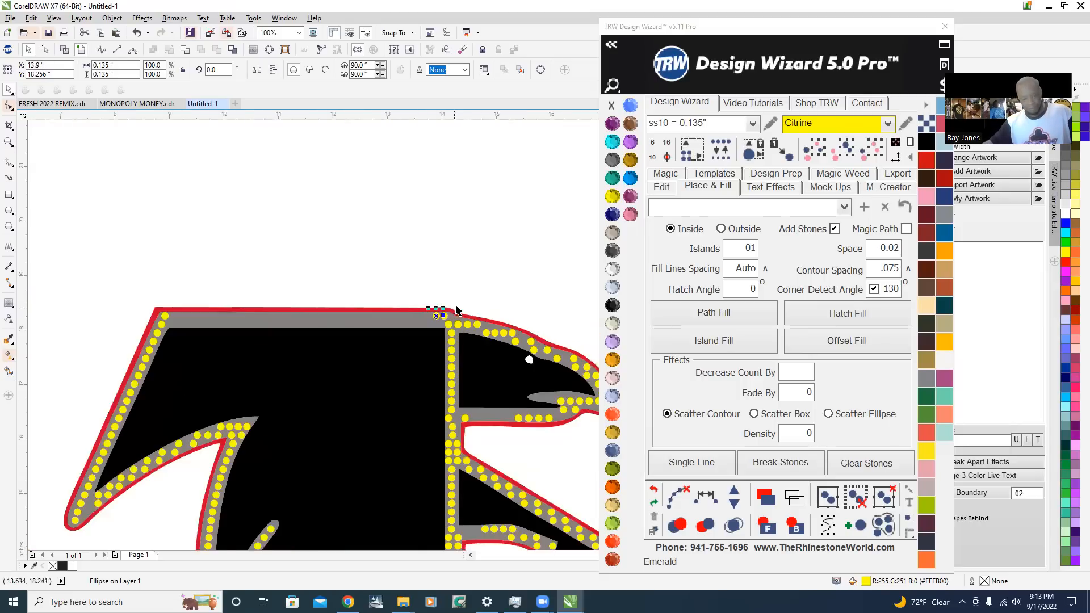
Delete the original stone beside the new copy at the head end of the top band
scroll(405, 340, "up", 4)
scroll(315, 379, "up", 2)
scroll(304, 348, "up", 1)
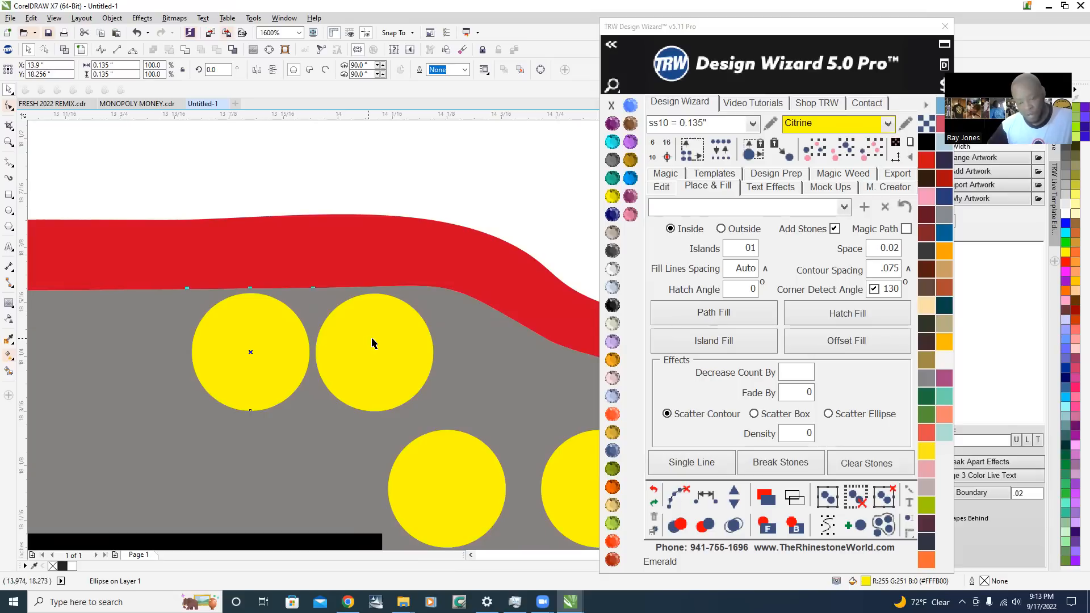
scroll(411, 349, "down", 3)
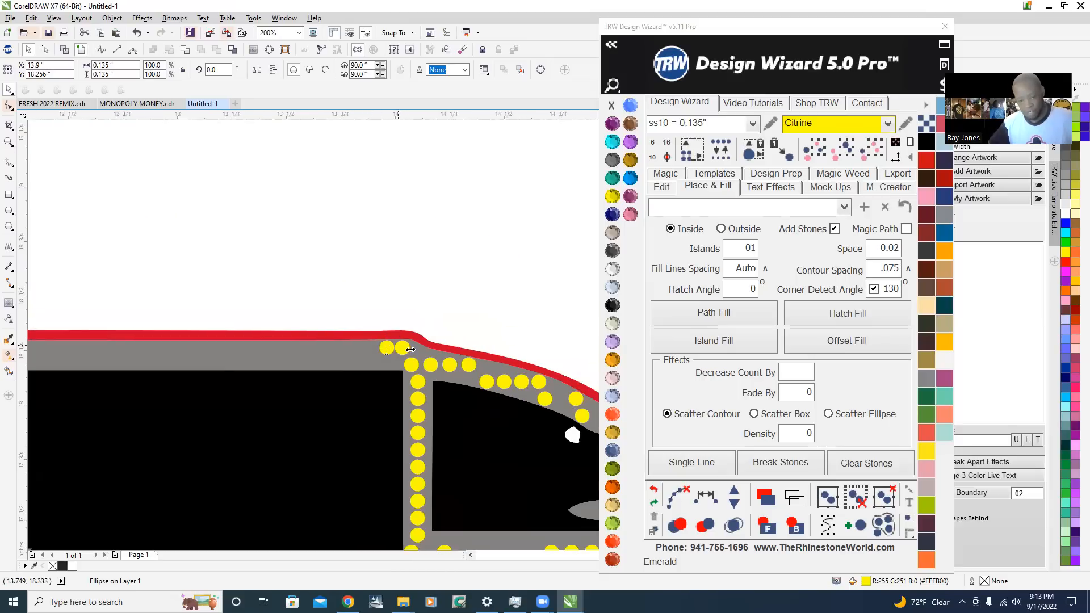
scroll(410, 351, "up", 3)
scroll(410, 358, "down", 2)
scroll(411, 361, "up", 2)
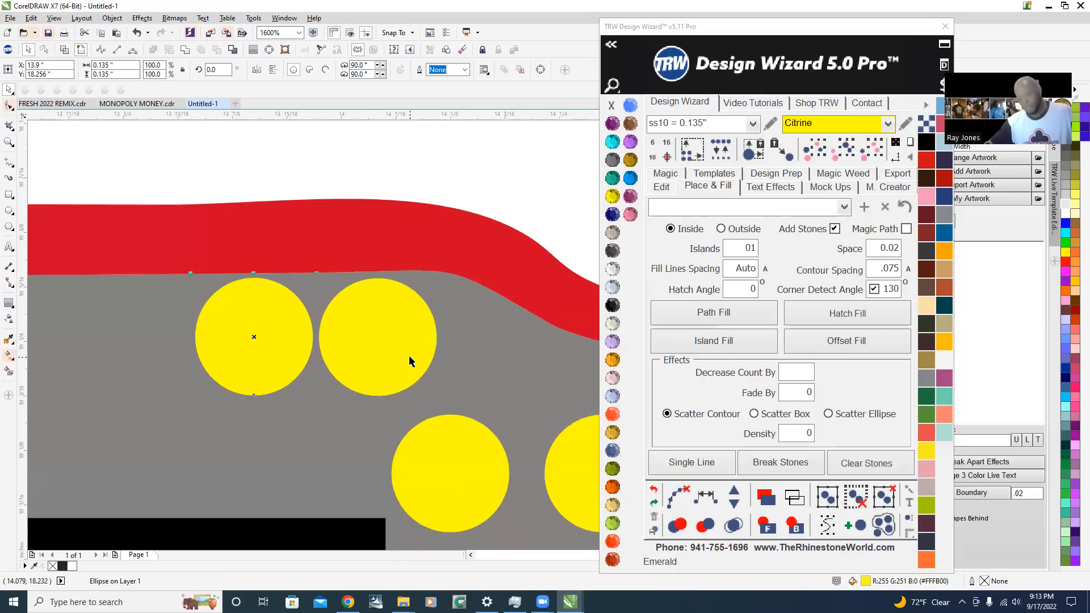
scroll(462, 321, "down", 3)
scroll(463, 353, "down", 1)
scroll(397, 320, "up", 2)
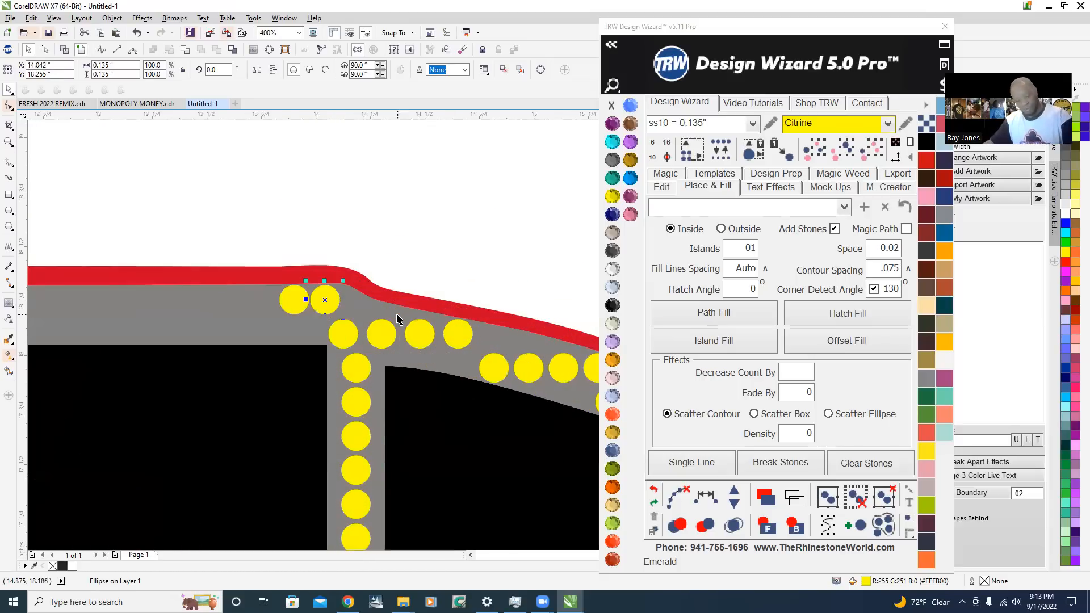
key("Delete")
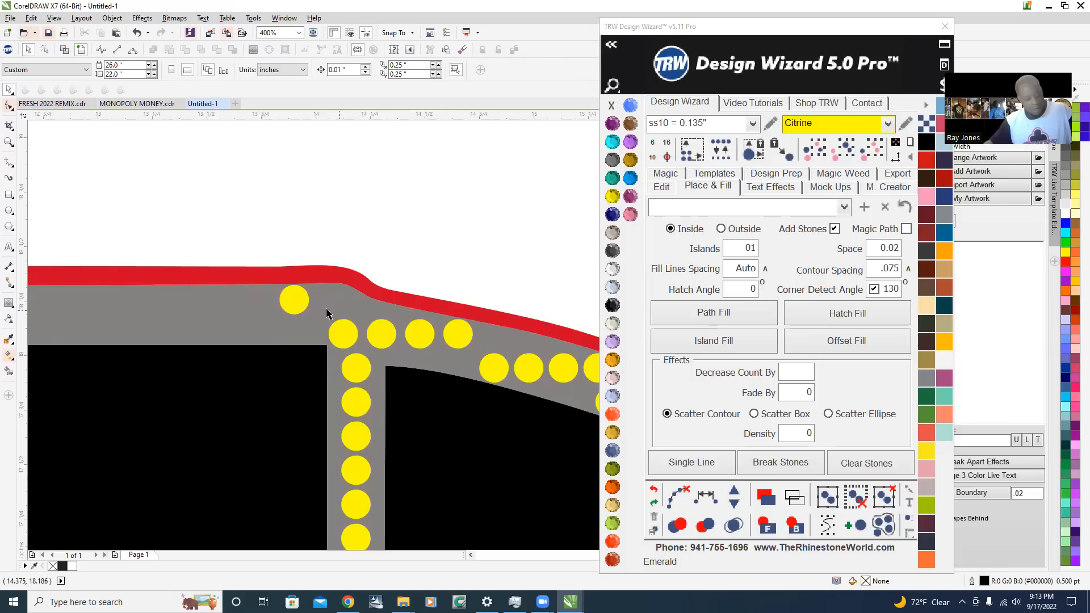
Move the copied stone horizontally toward the head, to about X 14.12 in above the vertical line's junction
left_click_drag(293, 307, 333, 312)
scroll(339, 309, "up", 2)
scroll(359, 325, "down", 5)
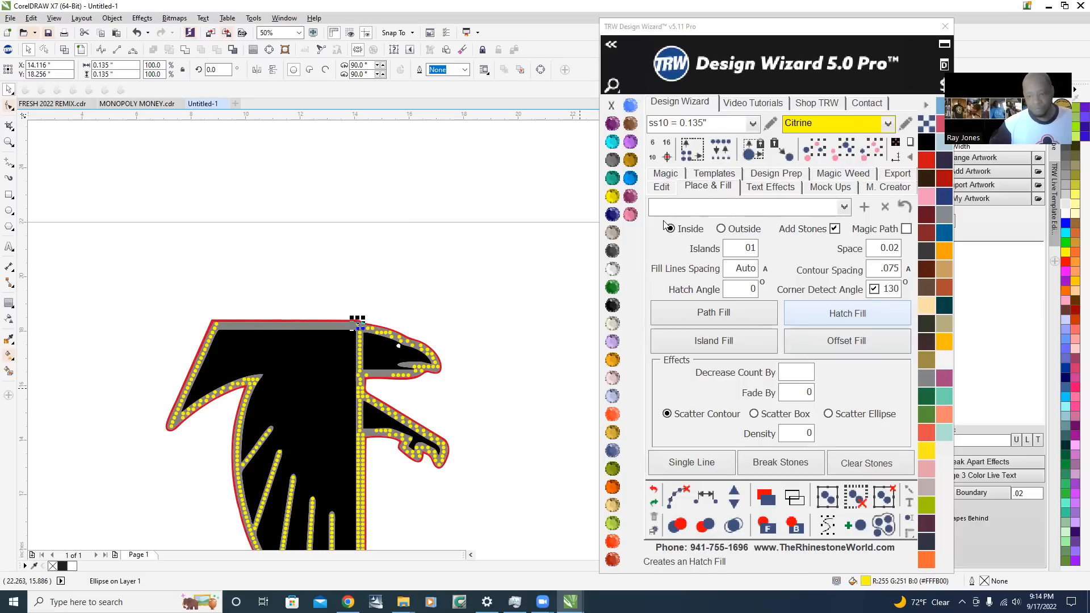
Open the Design Wizard's stone editing tools and clear the current selection
left_click(662, 188)
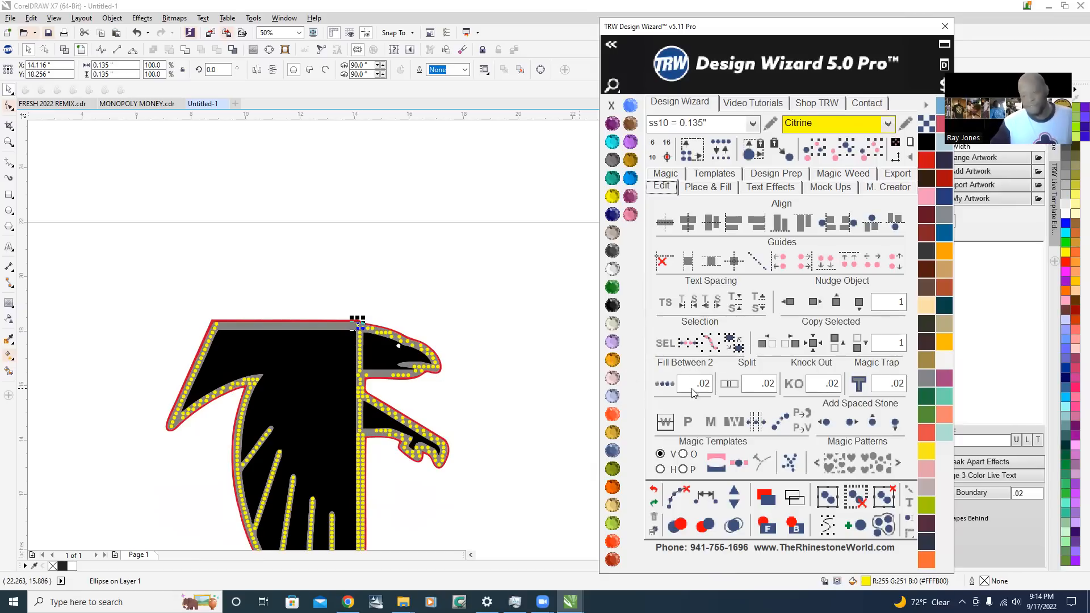
left_click(324, 263)
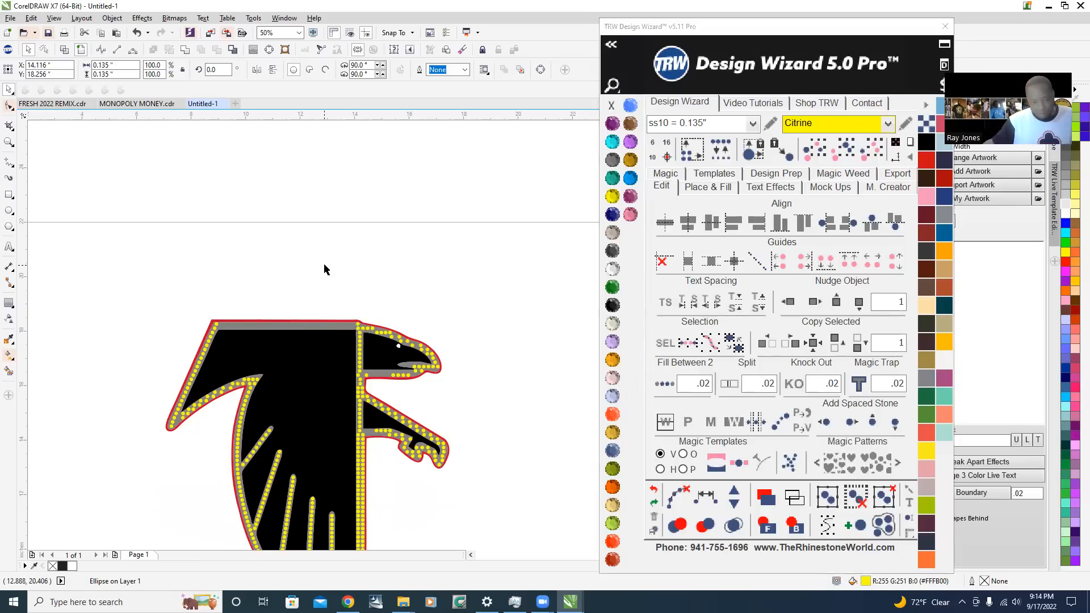
scroll(250, 335, "up", 1)
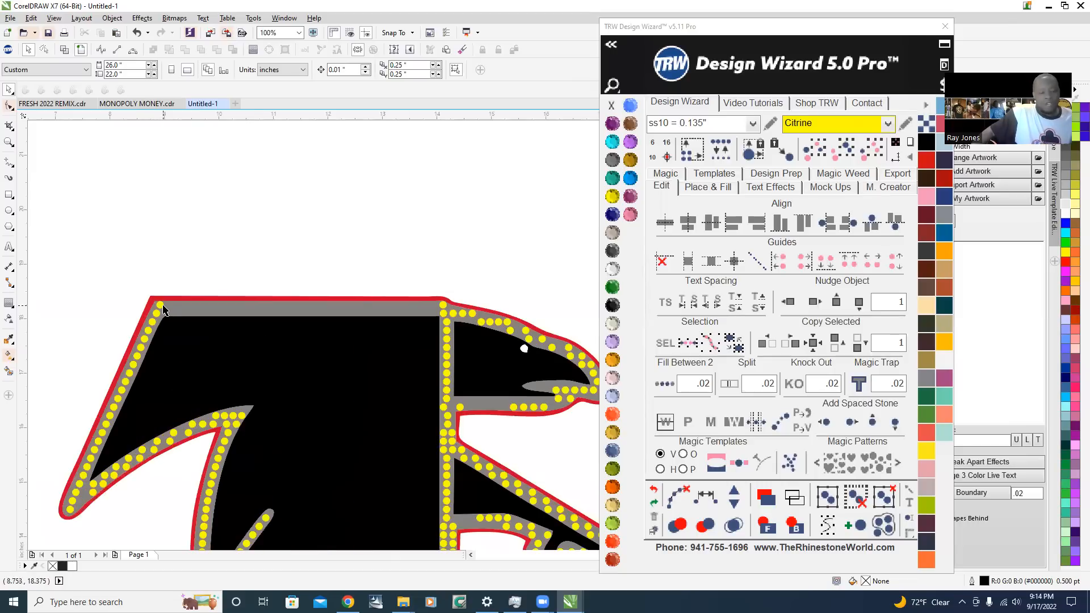
scroll(216, 329, "up", 1)
left_click(156, 306)
scroll(156, 306, "down", 1)
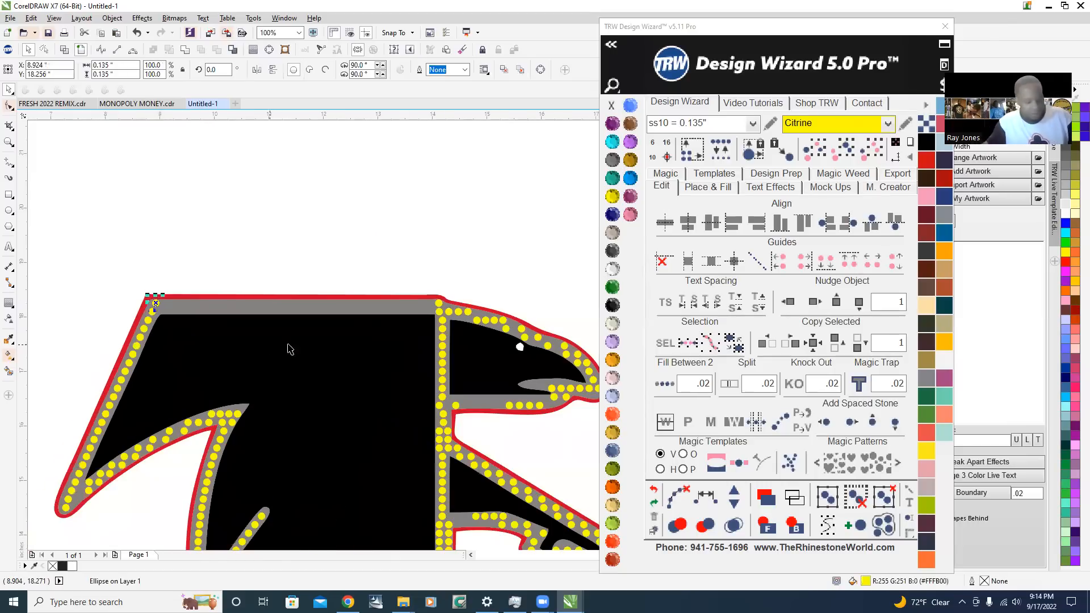
scroll(462, 309, "up", 1)
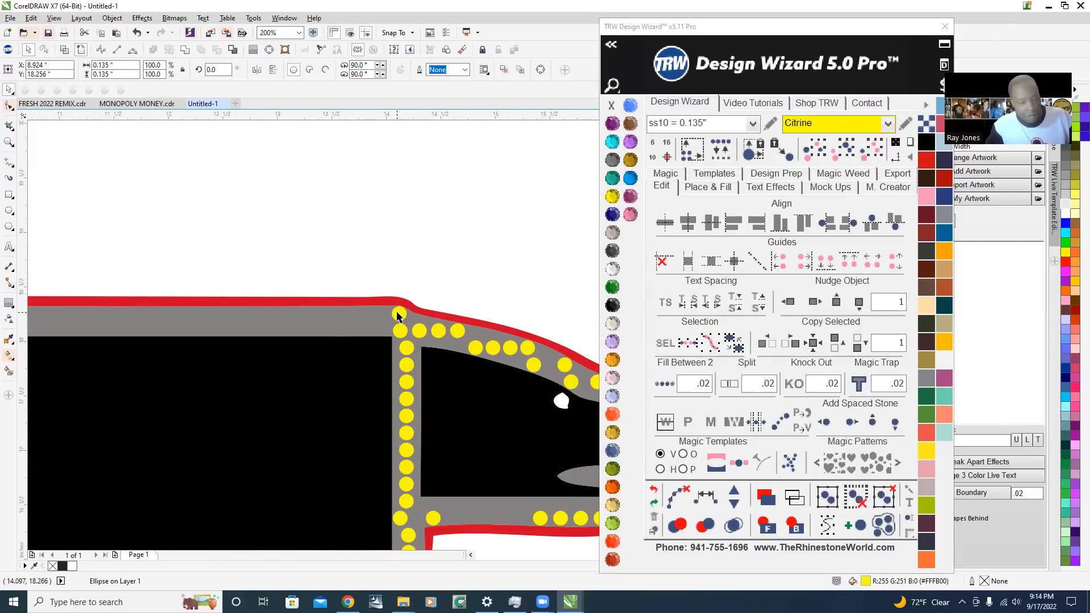
left_click(399, 312, "shift")
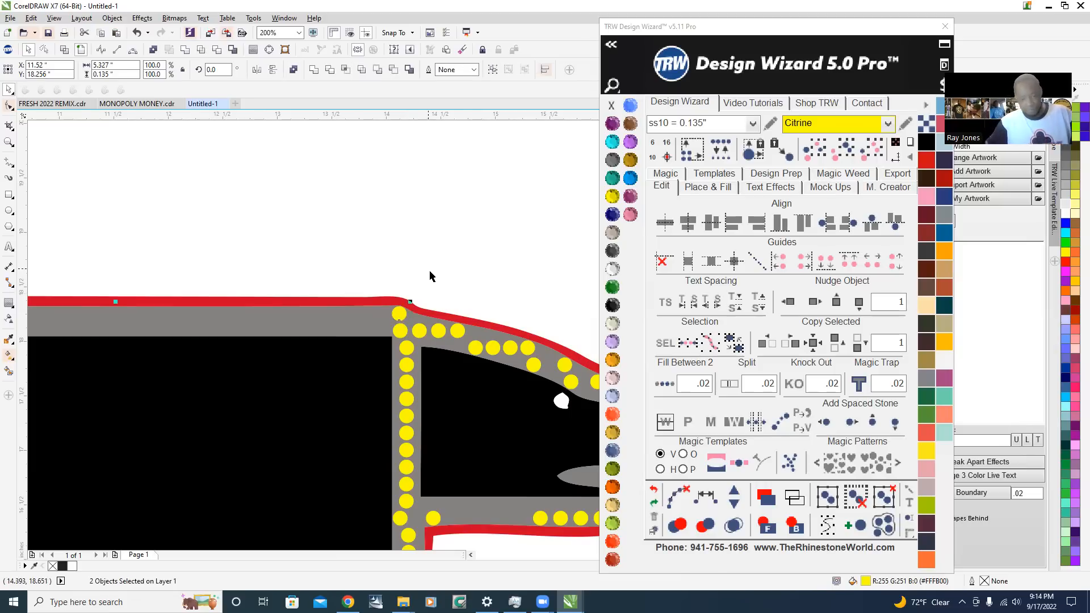
scroll(430, 276, "down", 1)
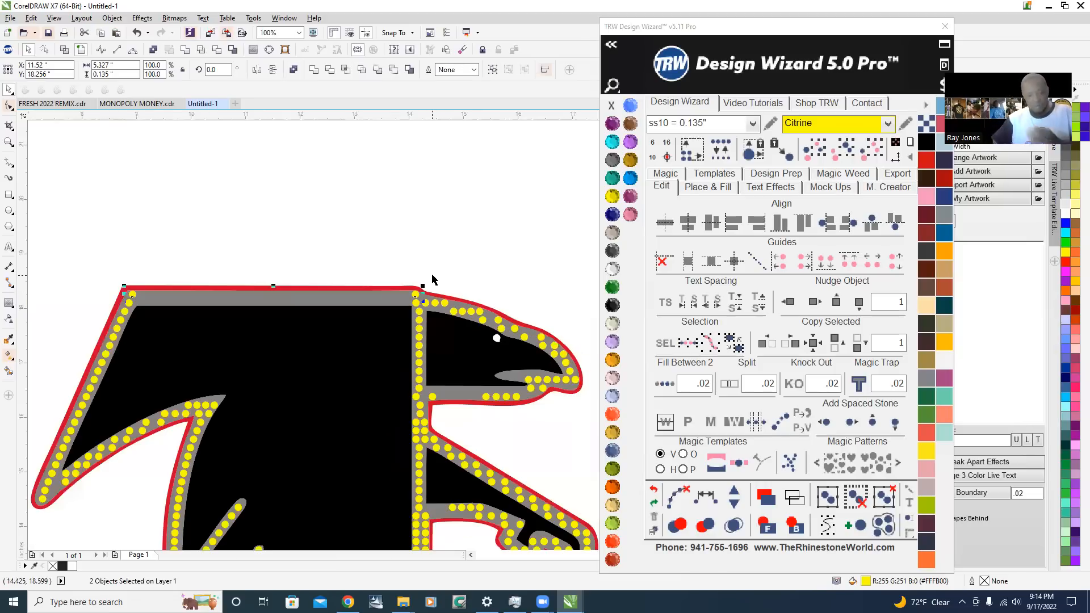
left_click(288, 235)
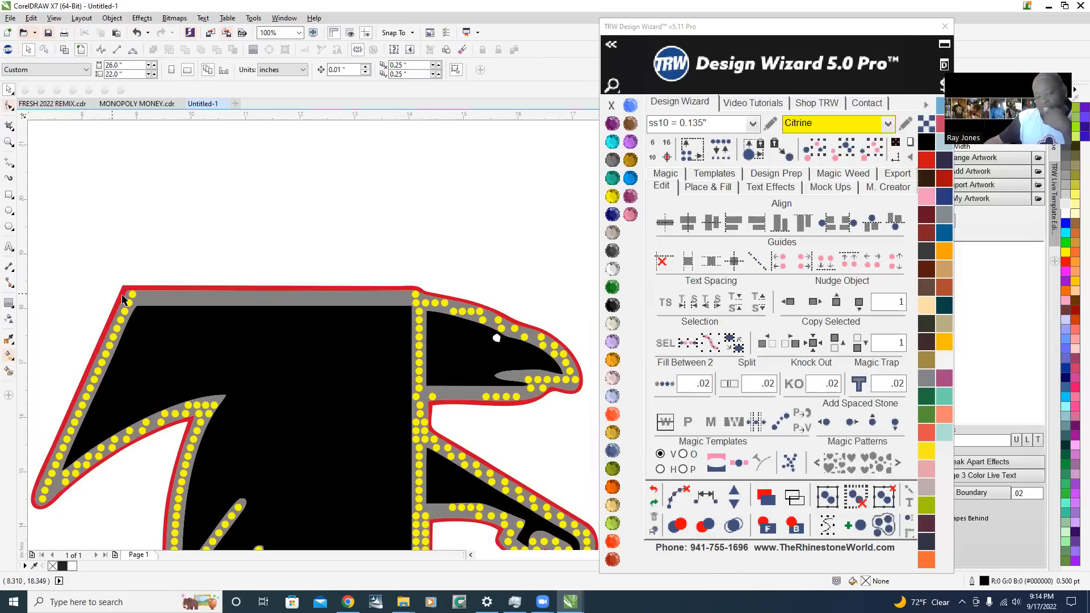
Fill between the upper corner stone and the head-end stone along the top band, using a .02 spacing
left_click(132, 294)
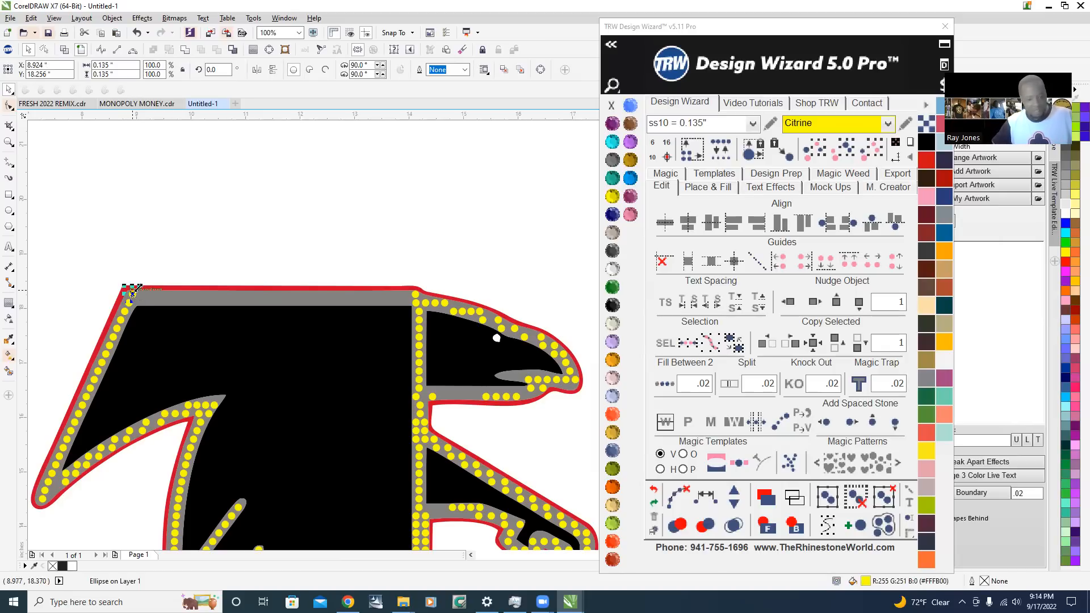
left_click(417, 296, "shift")
left_click(665, 384)
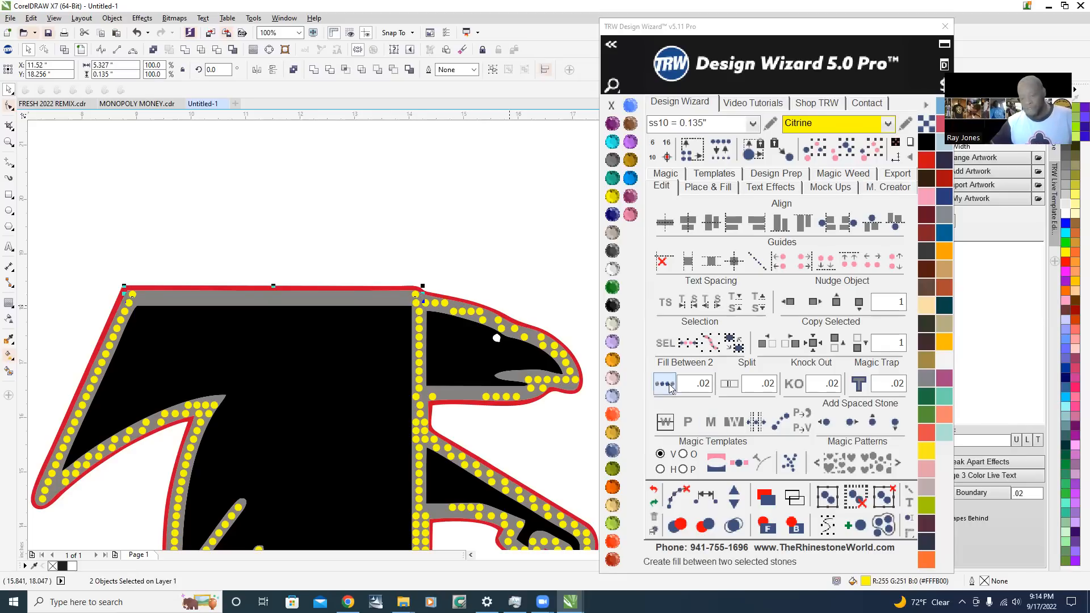
scroll(417, 289, "up", 3)
scroll(413, 252, "down", 5)
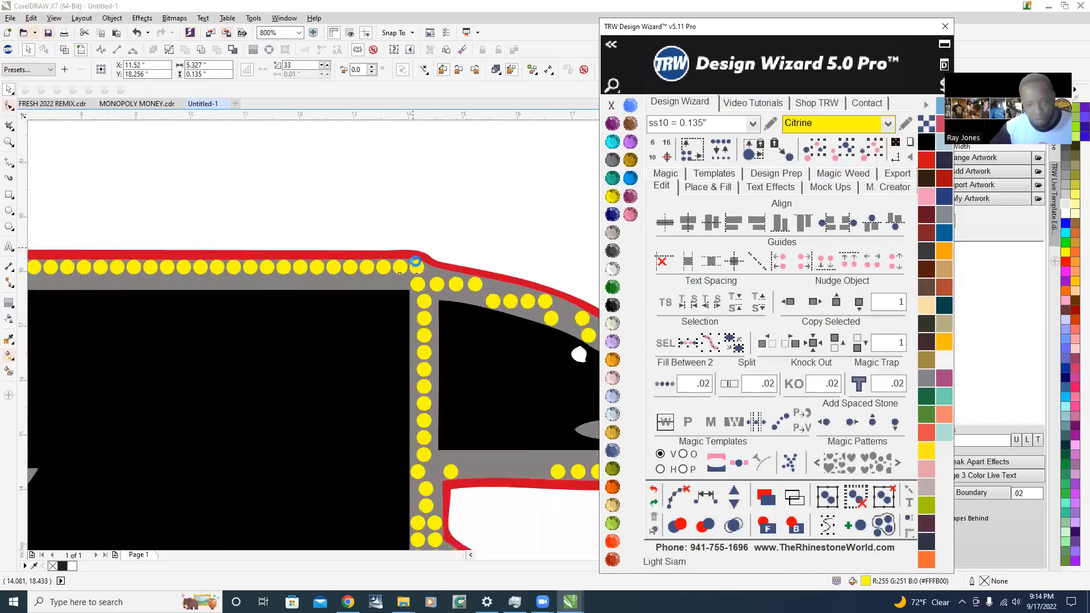
Remove two stones from the new top band row to widen its spacing
scroll(369, 255, "up", 1)
scroll(368, 255, "up", 3)
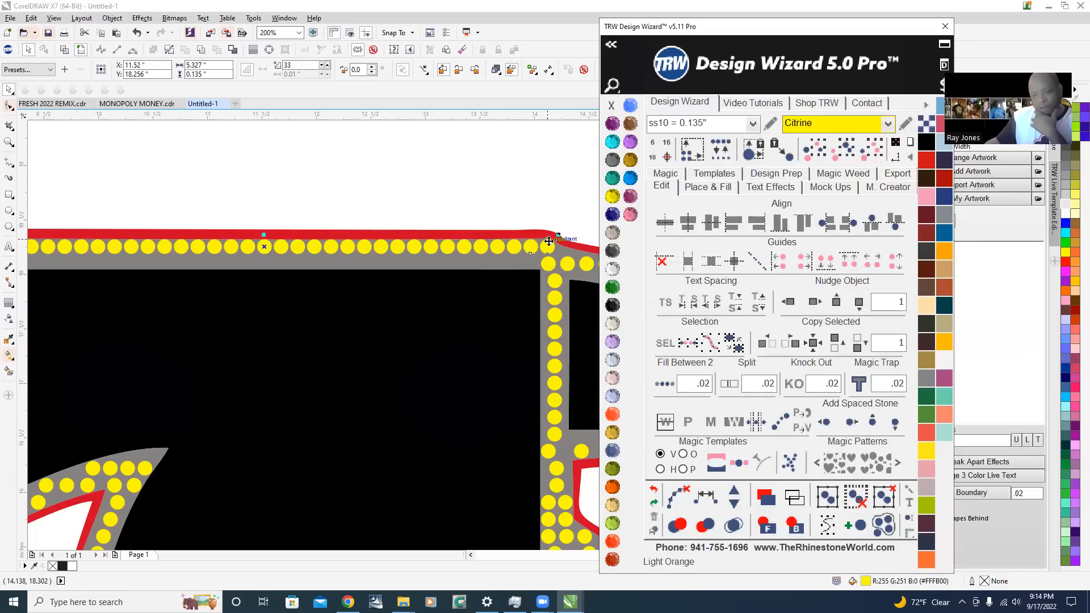
scroll(511, 224, "up", 2)
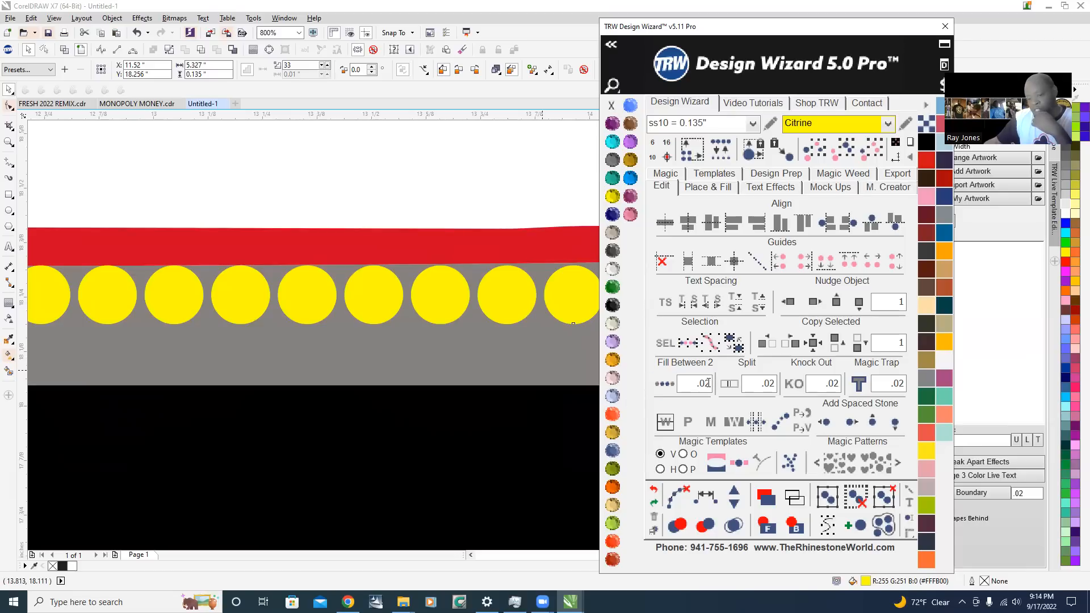
scroll(324, 236, "down", 1)
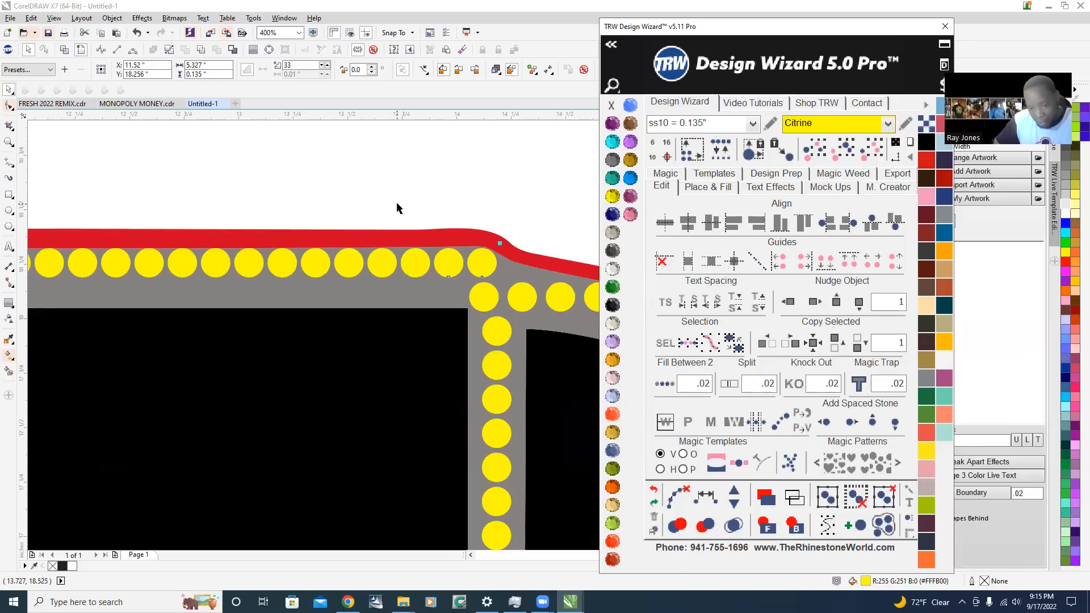
scroll(458, 240, "down", 1)
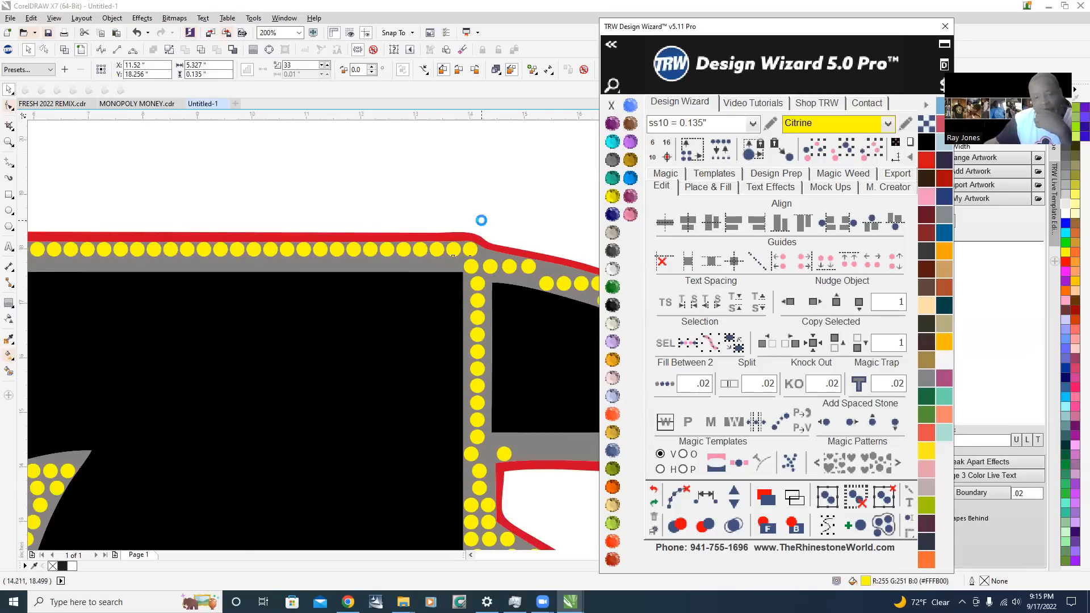
scroll(479, 223, "down", 1)
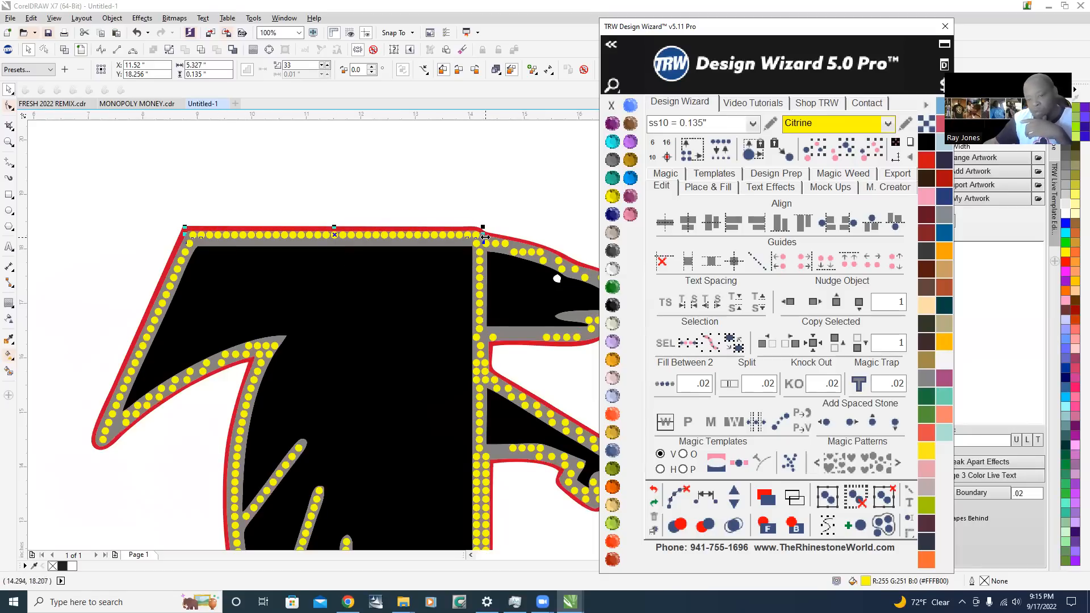
left_click(734, 505)
scroll(480, 308, "up", 1)
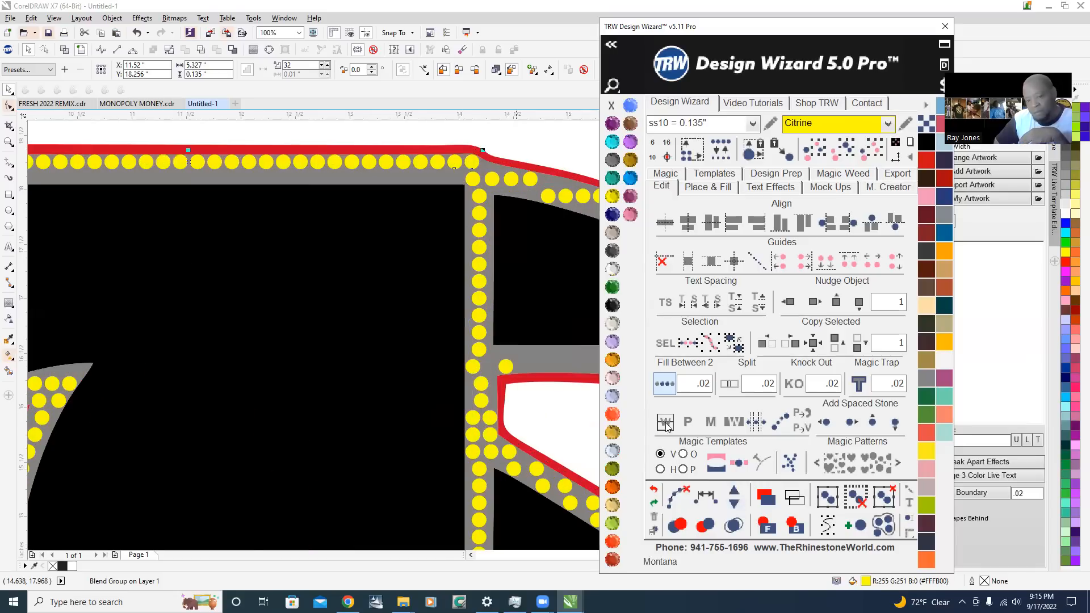
left_click(734, 505)
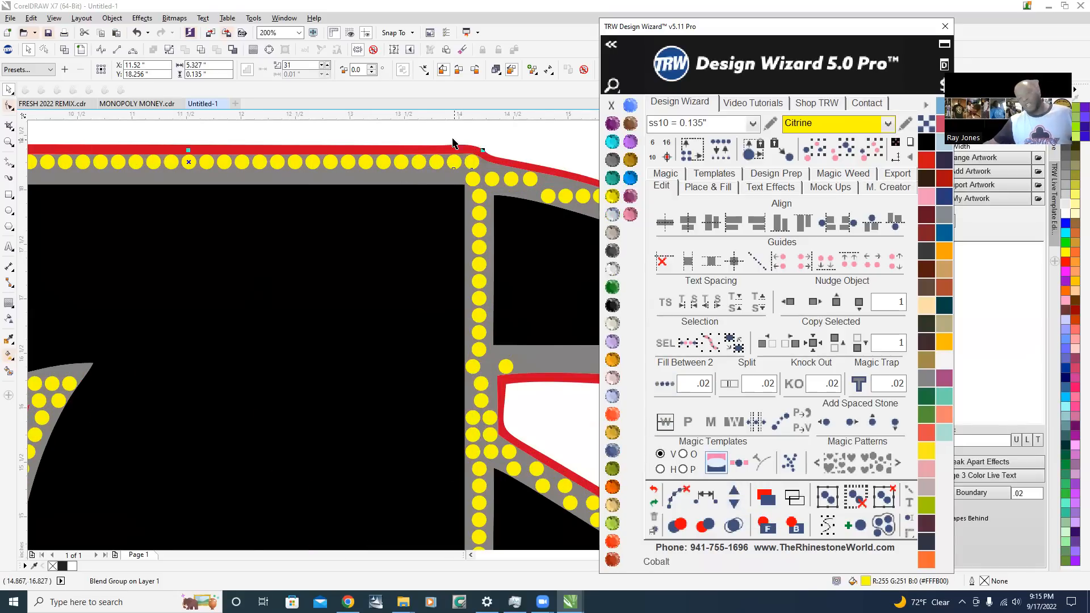
Clear the path from the top row so its stones become separate objects
scroll(440, 151, "up", 1)
scroll(430, 256, "down", 1)
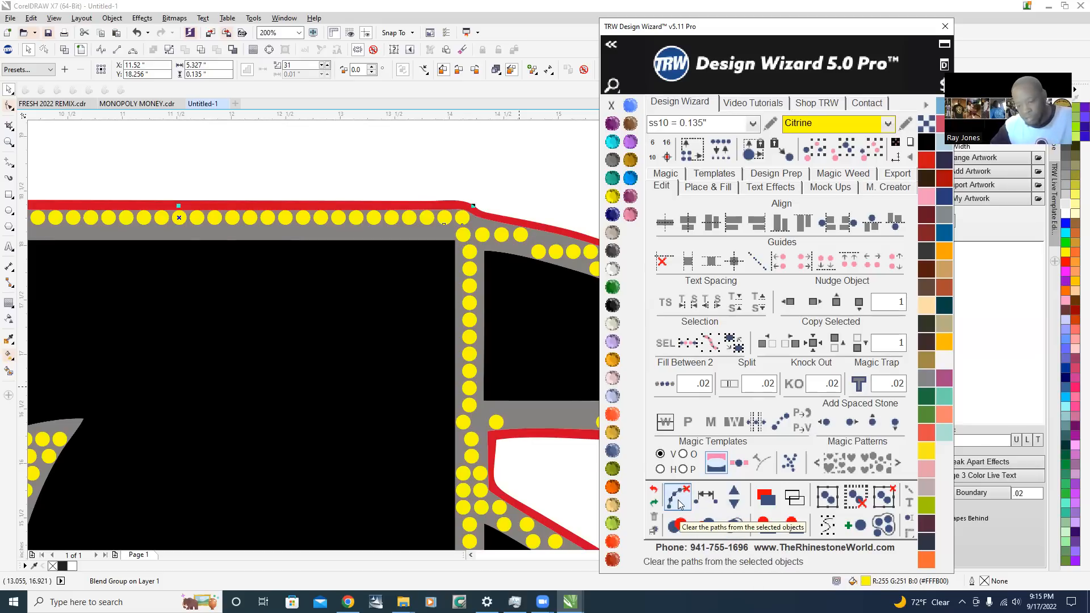
scroll(460, 210, "down", 1)
scroll(292, 219, "up", 1)
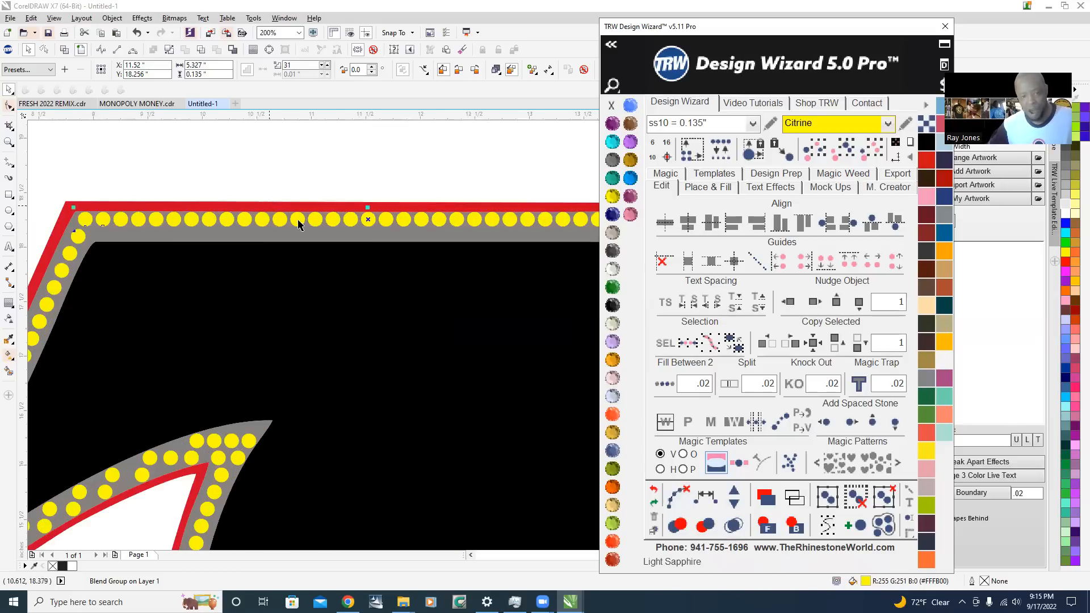
left_click(680, 497)
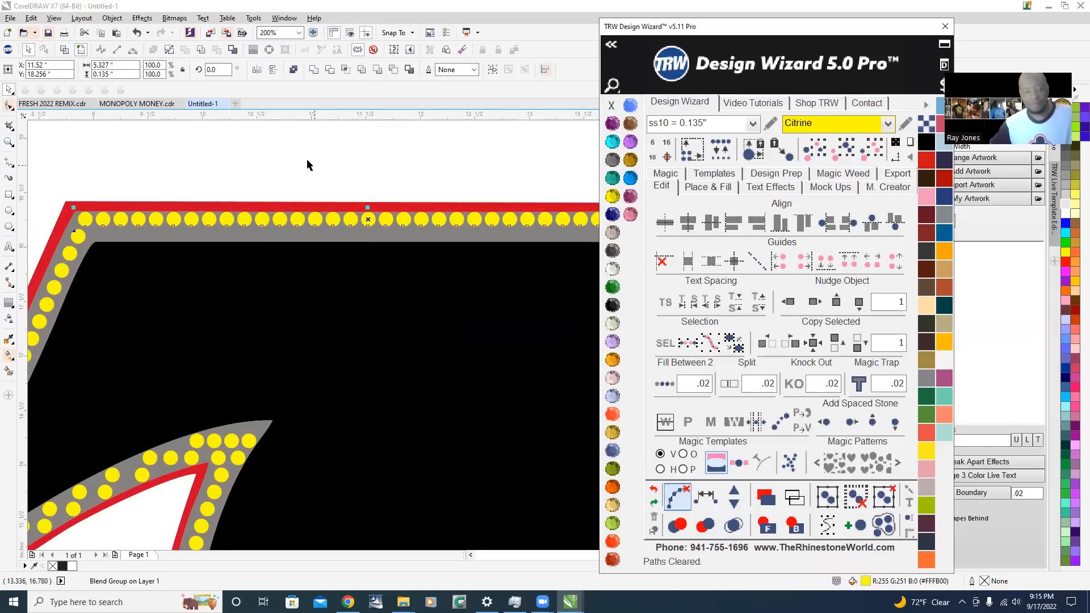
Fill a second row along the top band between the stones just below its two end stones, using a .02 spacing
scroll(259, 287, "down", 1)
scroll(418, 273, "up", 1)
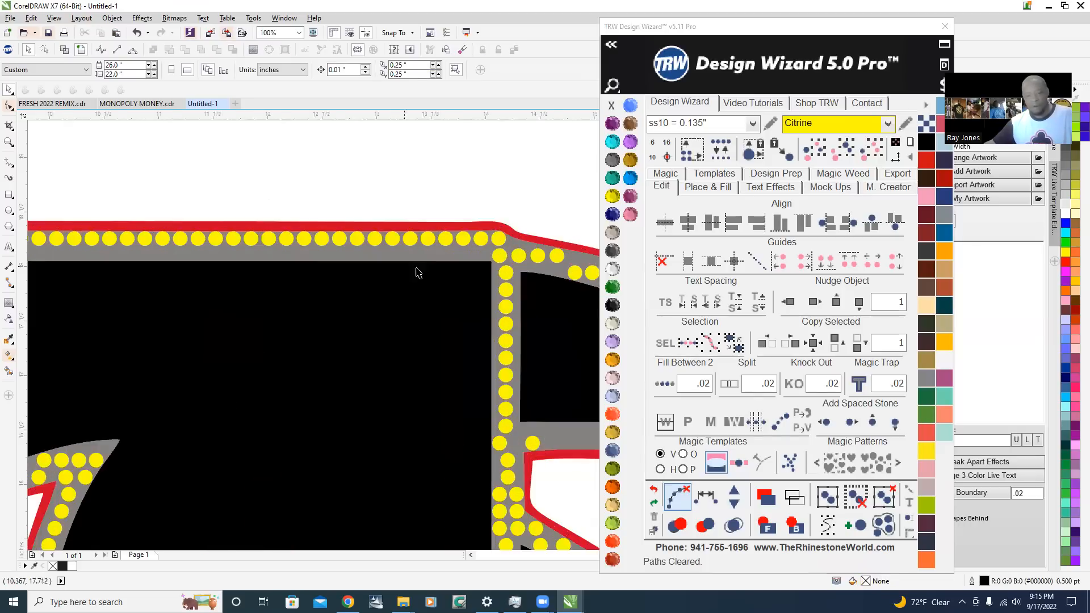
scroll(540, 236, "up", 1)
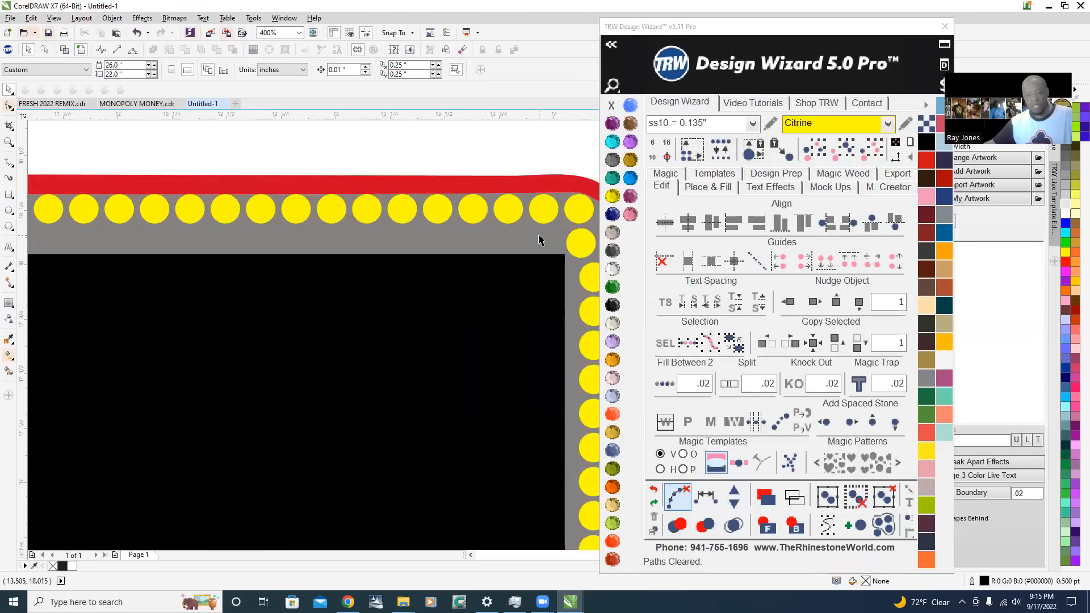
left_click(580, 243)
scroll(584, 244, "down", 2)
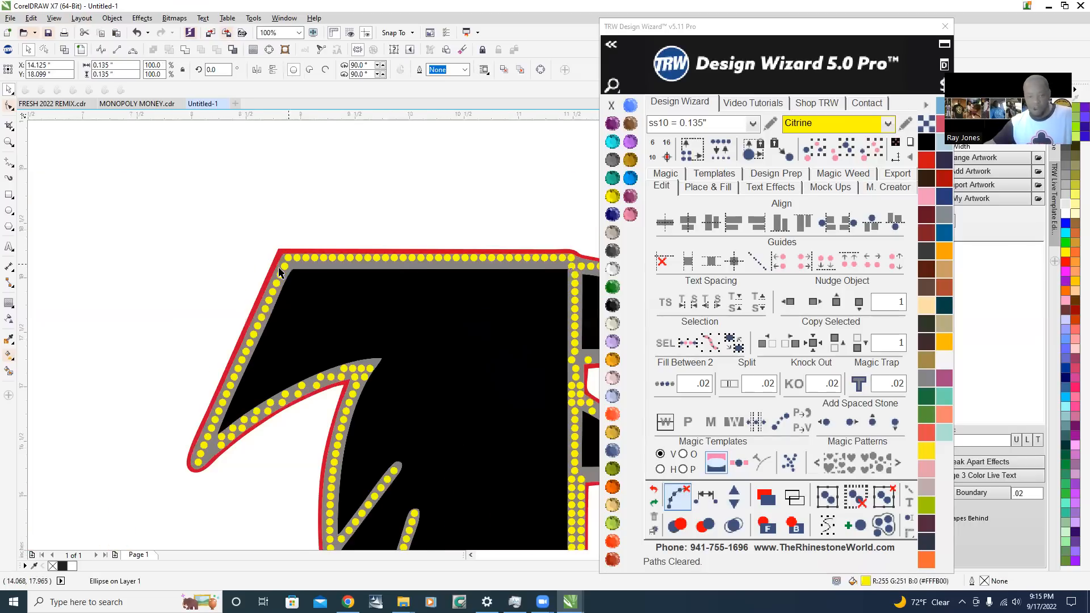
scroll(279, 272, "up", 1)
left_click(283, 262, "shift")
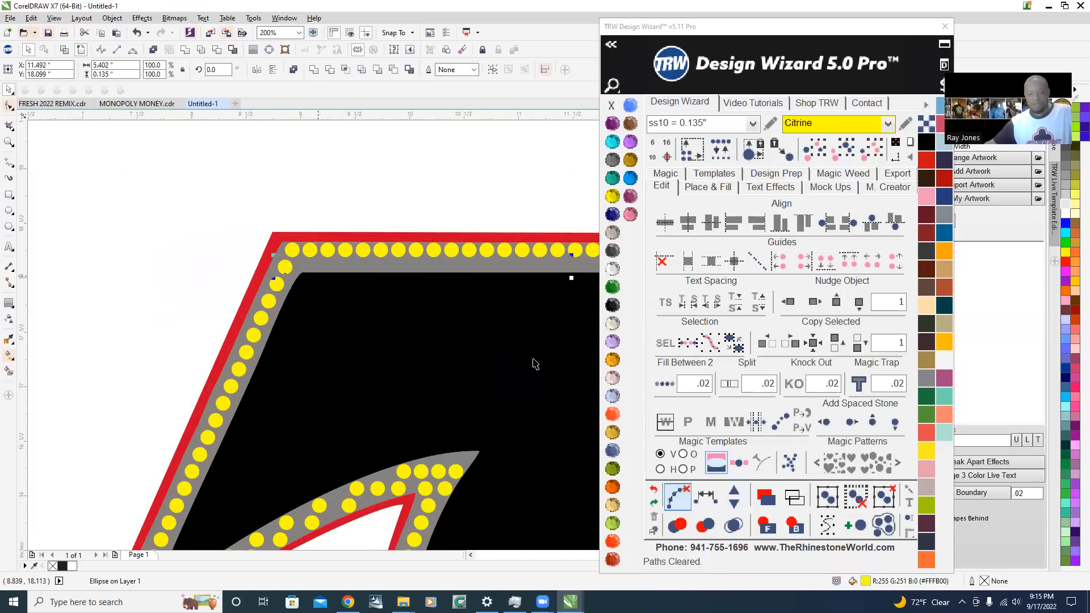
left_click(667, 381)
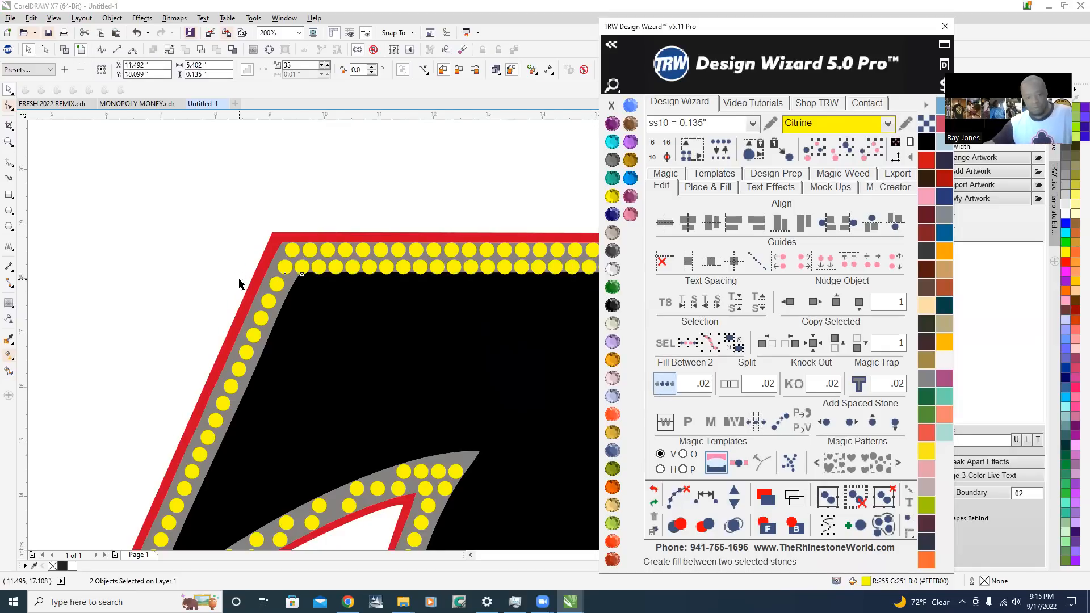
Remove two stones from the second row so its spacing matches the row above
scroll(239, 282, "down", 1)
scroll(538, 270, "up", 2)
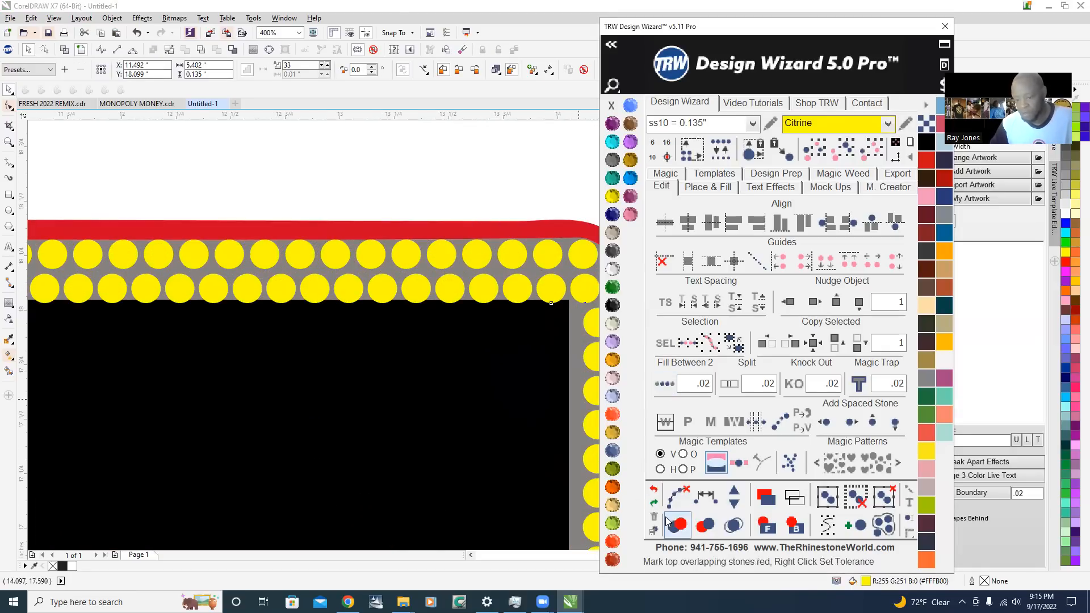
left_click(733, 505)
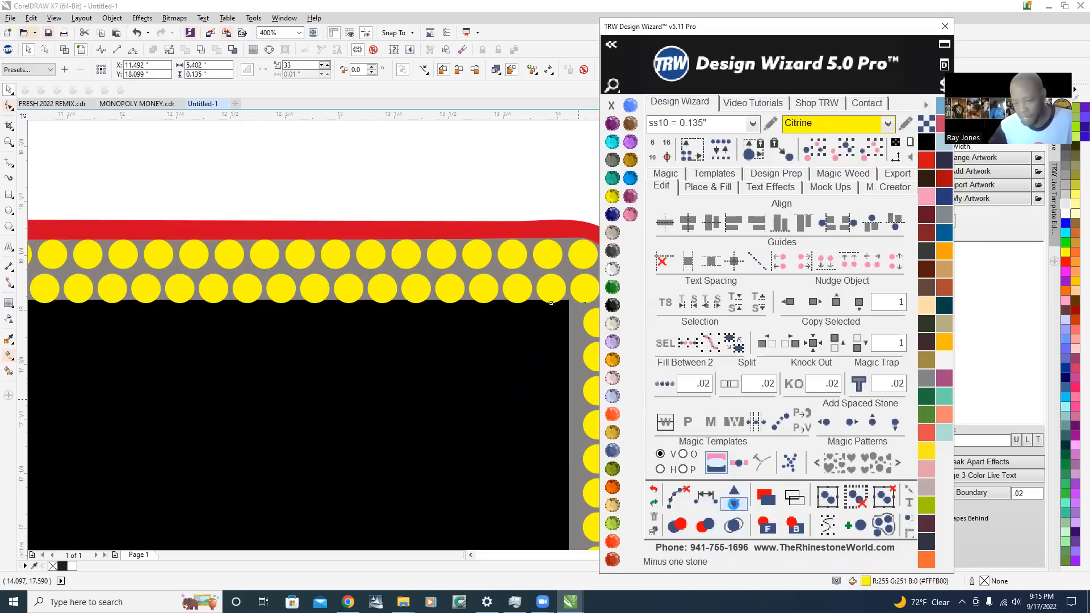
left_click(729, 506)
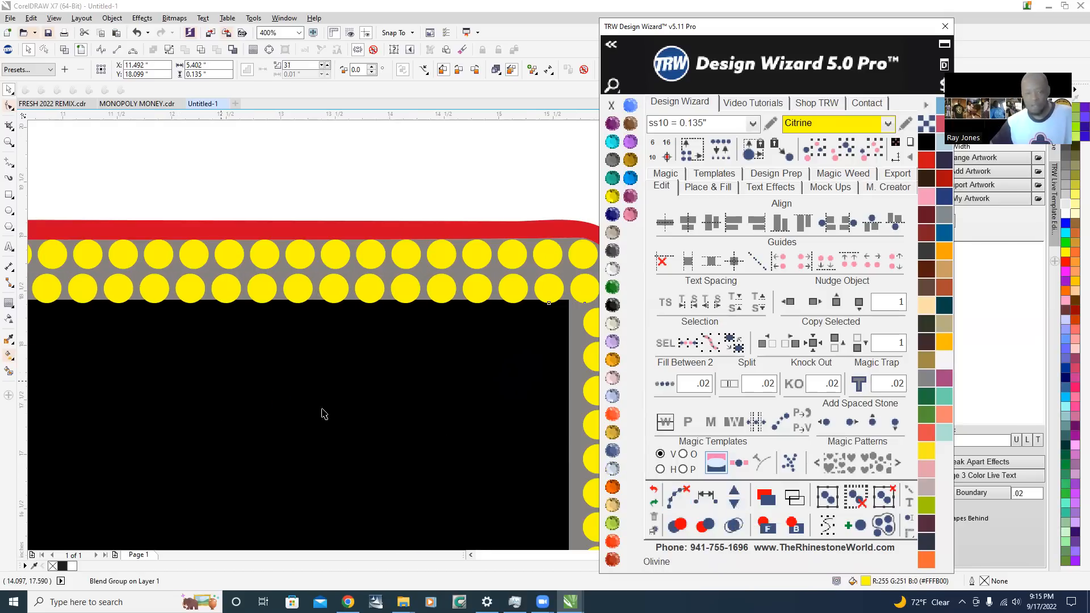
Clear the path from the second row and deselect its stones
key("F3")
left_click(680, 493)
left_click(424, 250)
Move the loose stone at the wing tip down toward the lower edge, to about X 7.58, Y 14.74 in
scroll(399, 242, "down", 1)
scroll(145, 272, "down", 1)
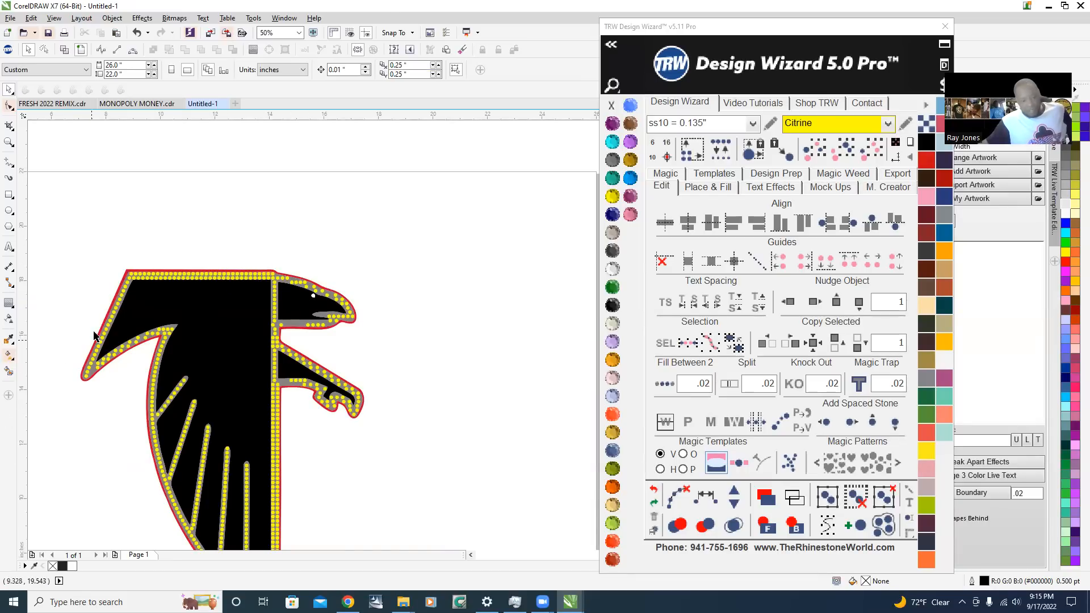
scroll(108, 366, "up", 4)
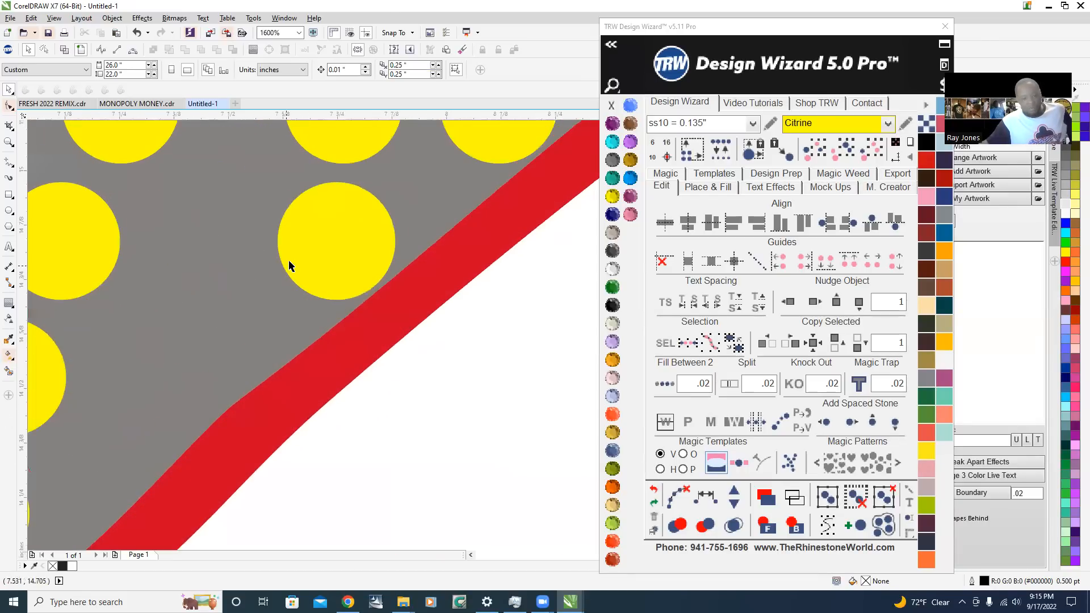
scroll(290, 256, "down", 1)
left_click_drag(309, 260, 194, 357)
scroll(215, 322, "up", 2)
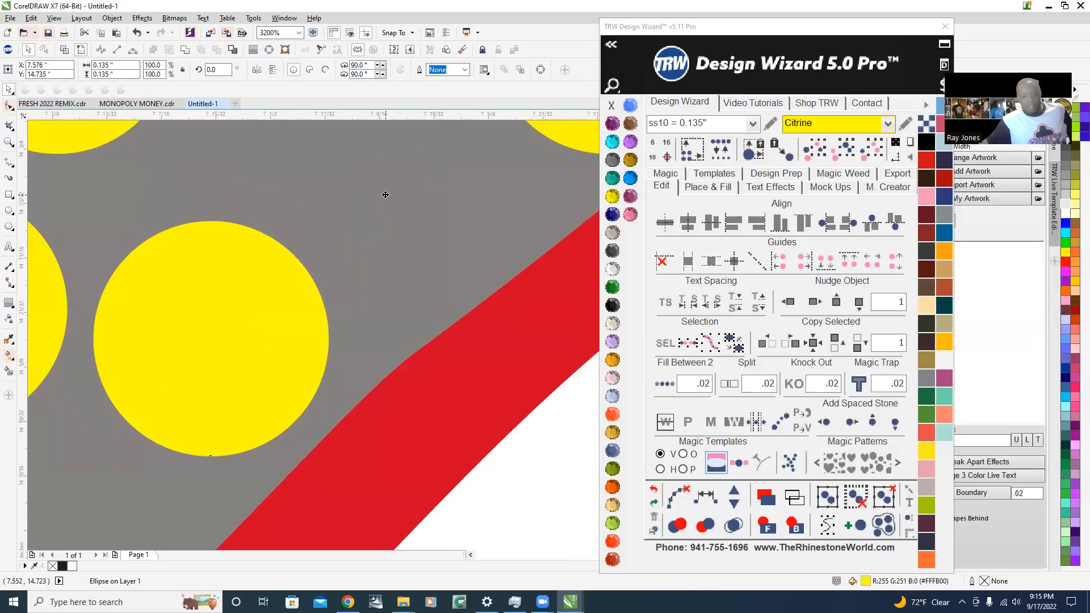
Delete the extra stone just below the black point inside the wing tip
scroll(361, 256, "down", 3)
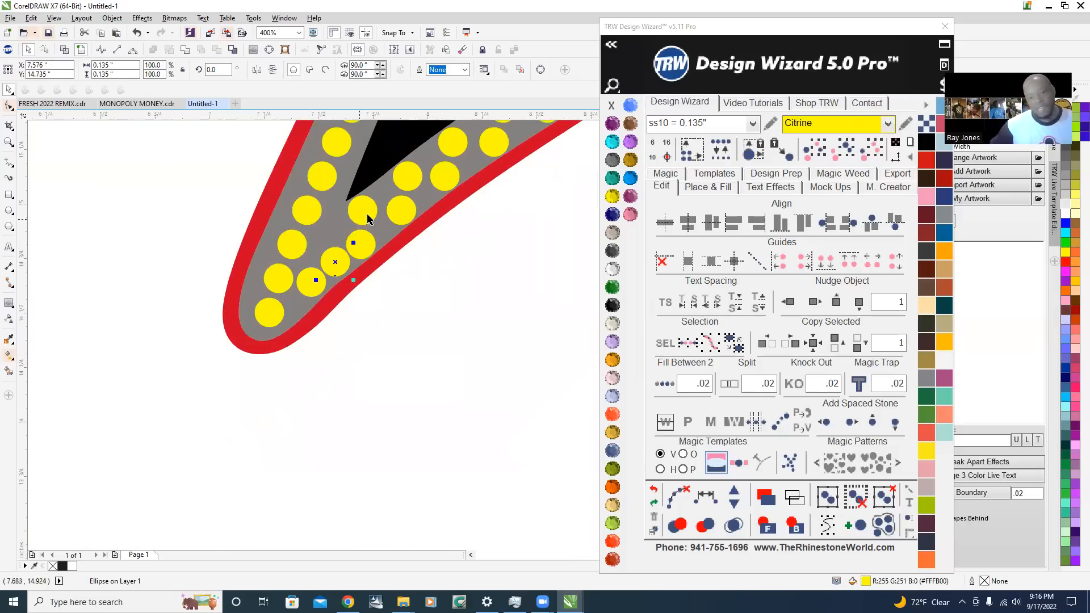
left_click(368, 216)
key("Delete")
Select the stones along the wing tip's lower edge, space them evenly and clear their path
left_click(326, 261)
left_click(310, 276, "shift")
left_click(401, 211, "shift")
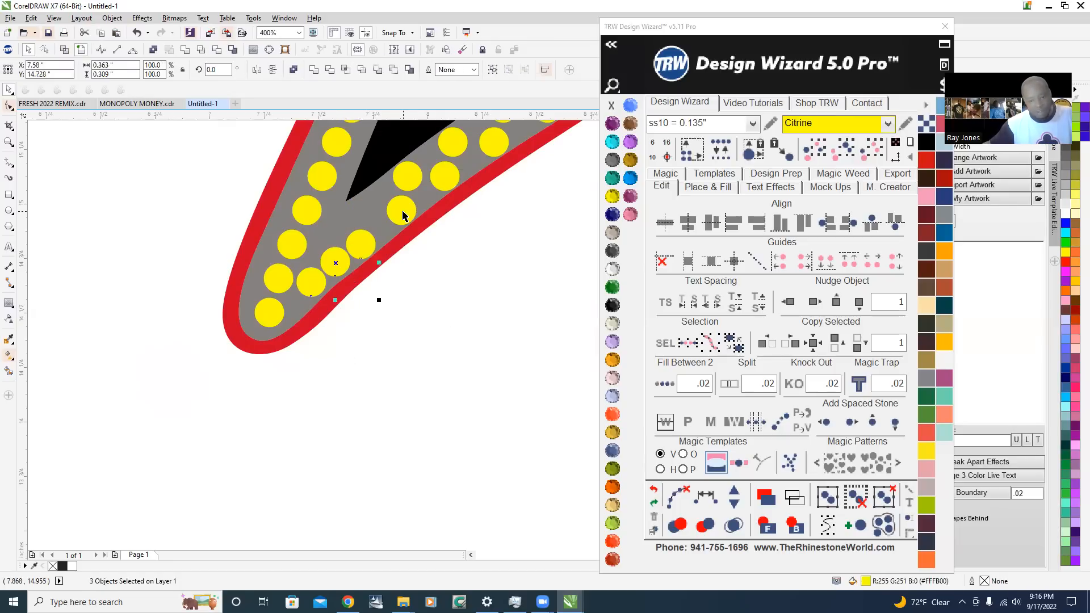
left_click(706, 497)
left_click(678, 497)
scroll(272, 404, "down", 4)
left_click(272, 404)
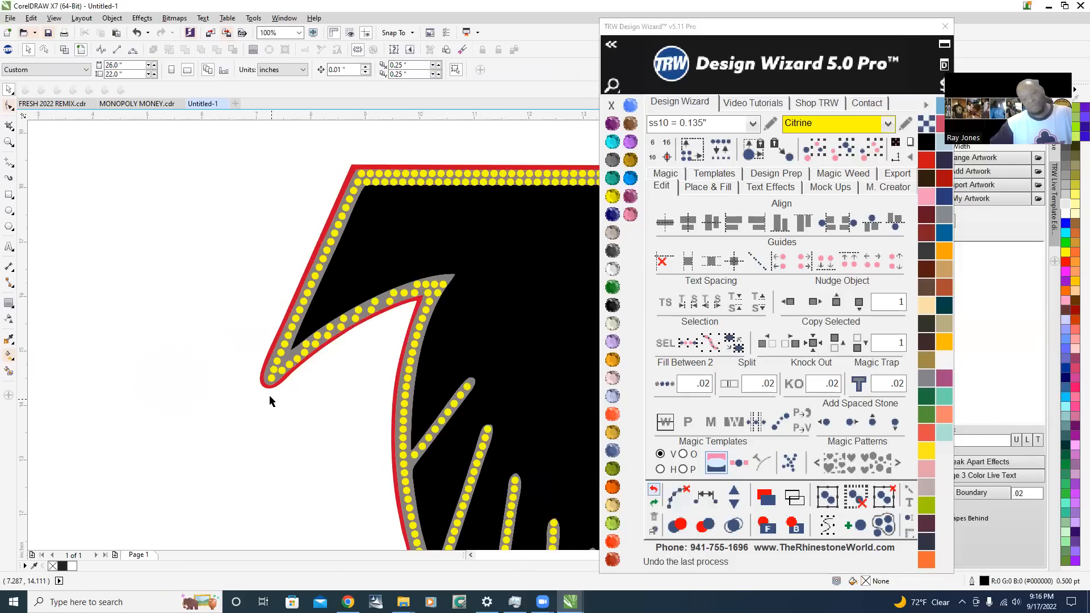
Move the loose stone below the black point inside the wing tip to about X 7.59, Y 14.92 in
scroll(269, 394, "up", 7)
left_click(472, 223)
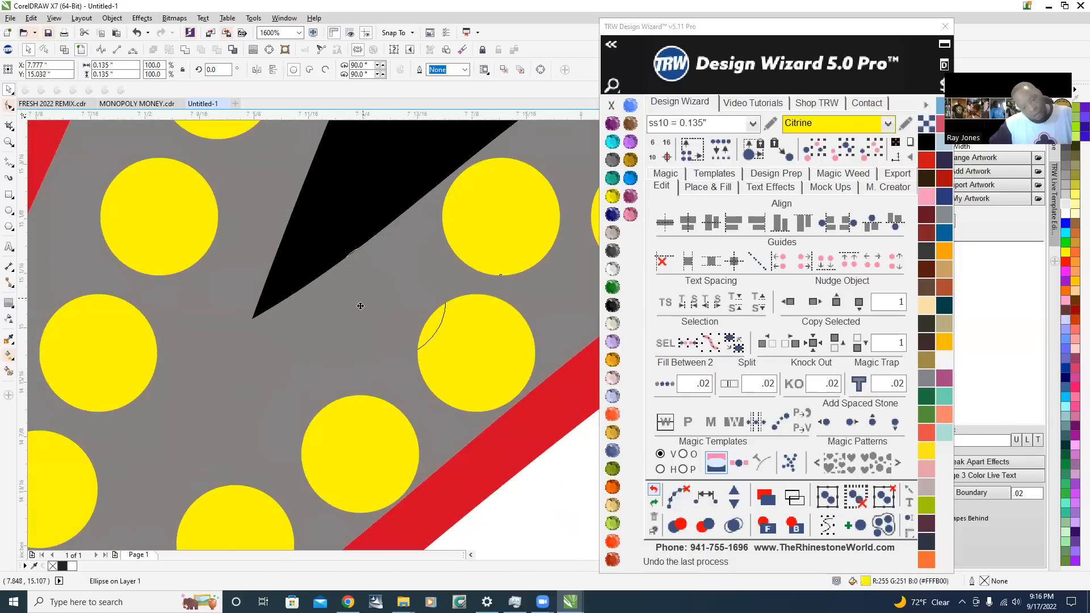
left_click_drag(308, 343, 204, 401)
scroll(238, 381, "down", 5)
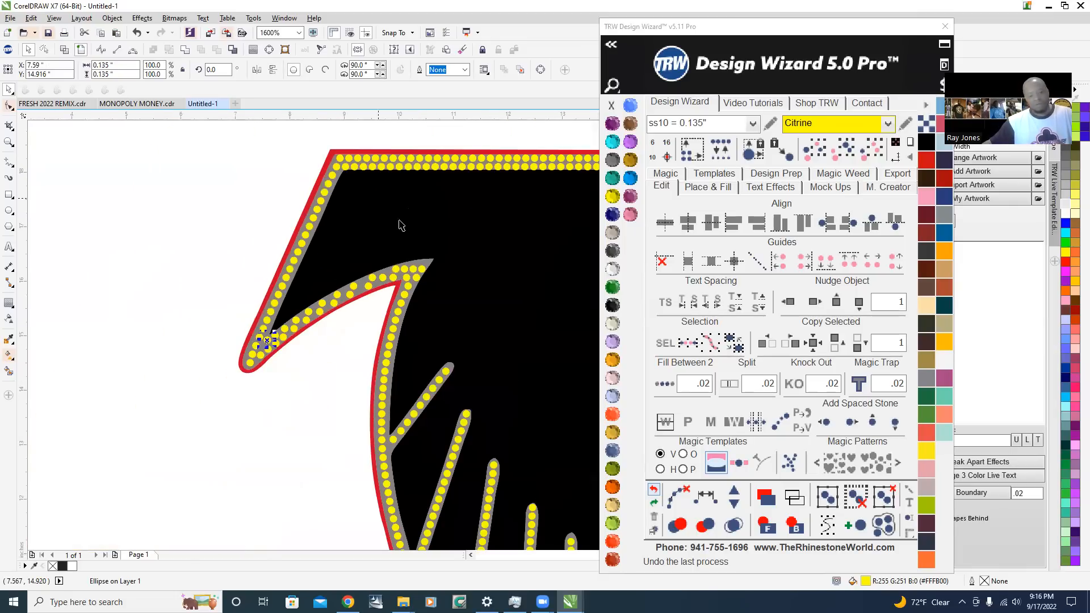
left_click(306, 416)
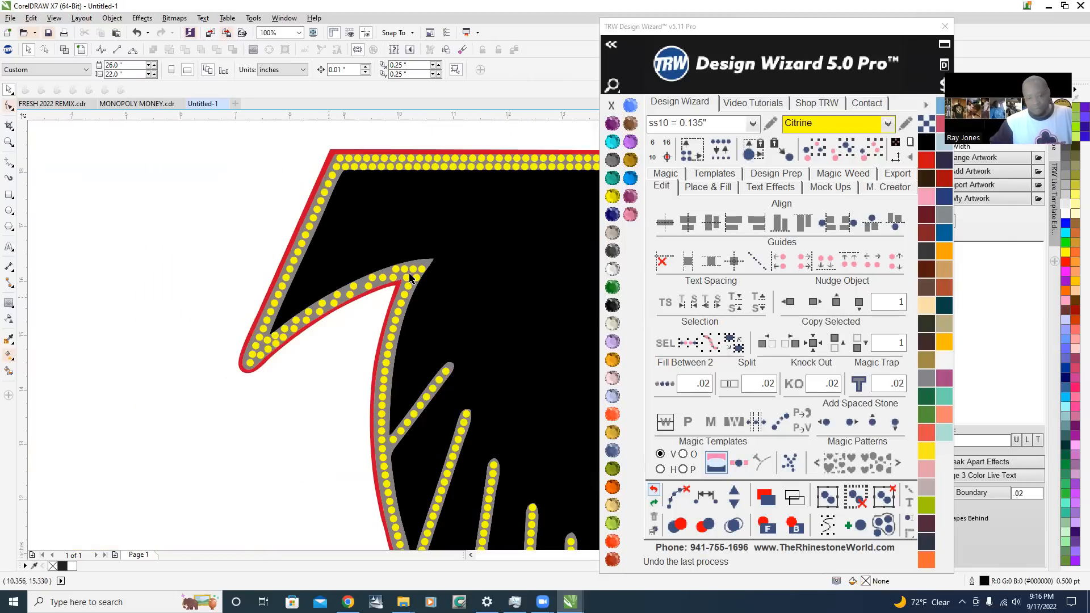
Try respacing the black-side row of stones along the wing's inner curve with added stones, and clear its path
scroll(410, 278, "up", 2)
scroll(133, 426, "down", 4)
scroll(185, 386, "up", 2)
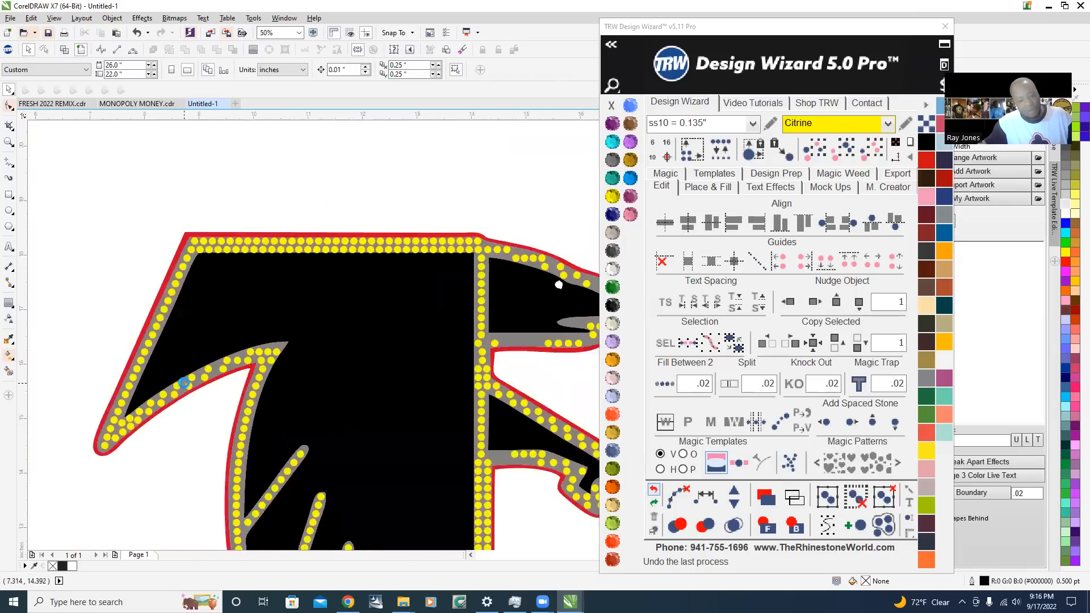
scroll(185, 384, "up", 2)
scroll(170, 417, "up", 1)
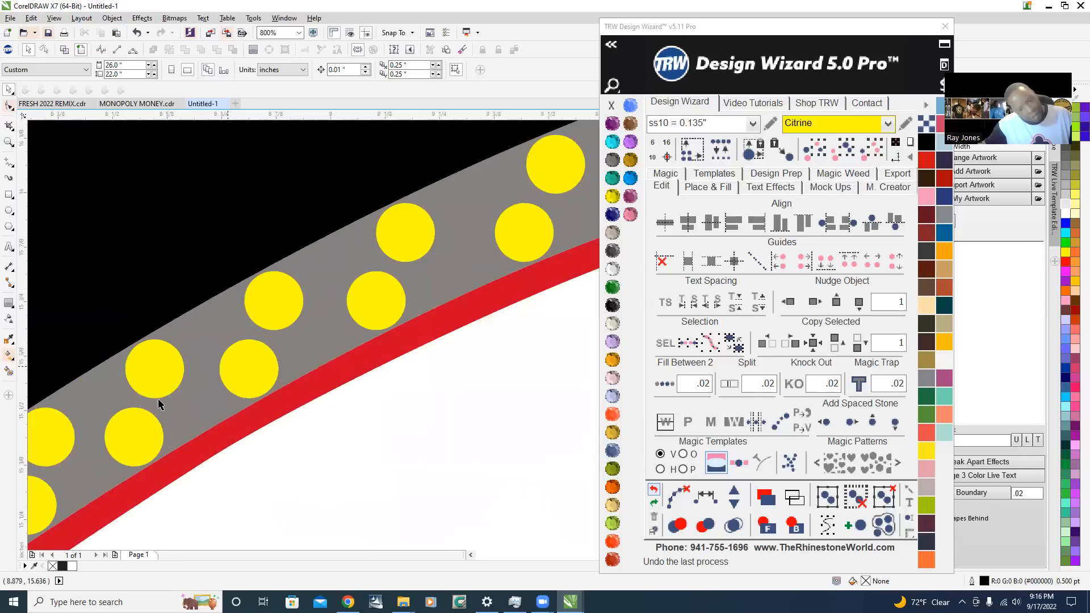
scroll(252, 356, "down", 1)
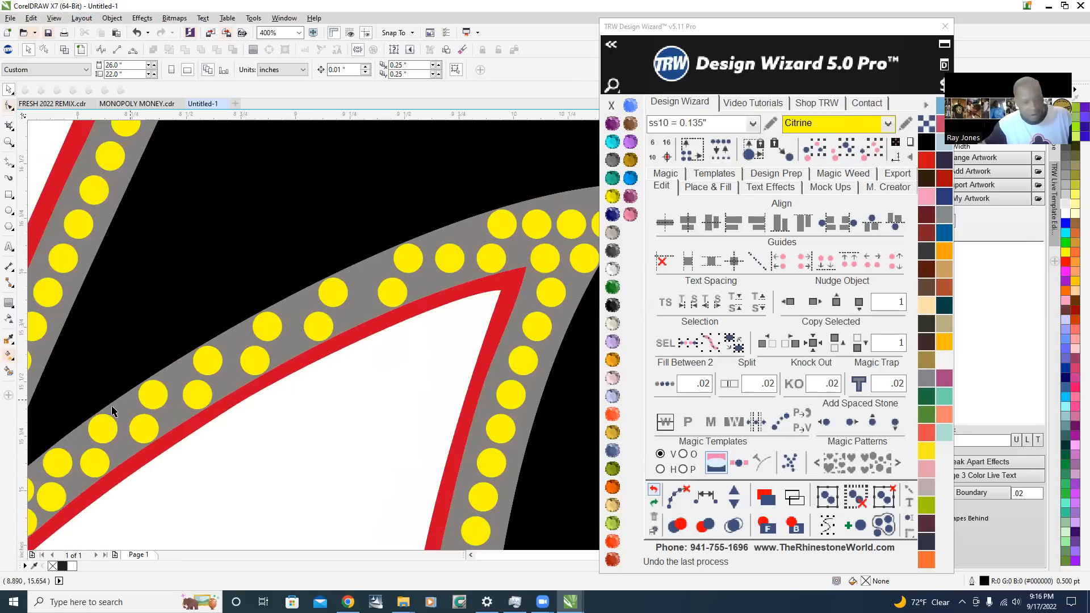
left_click(152, 395)
left_click(207, 360, "shift")
left_click(267, 327, "shift")
left_click(333, 293, "shift")
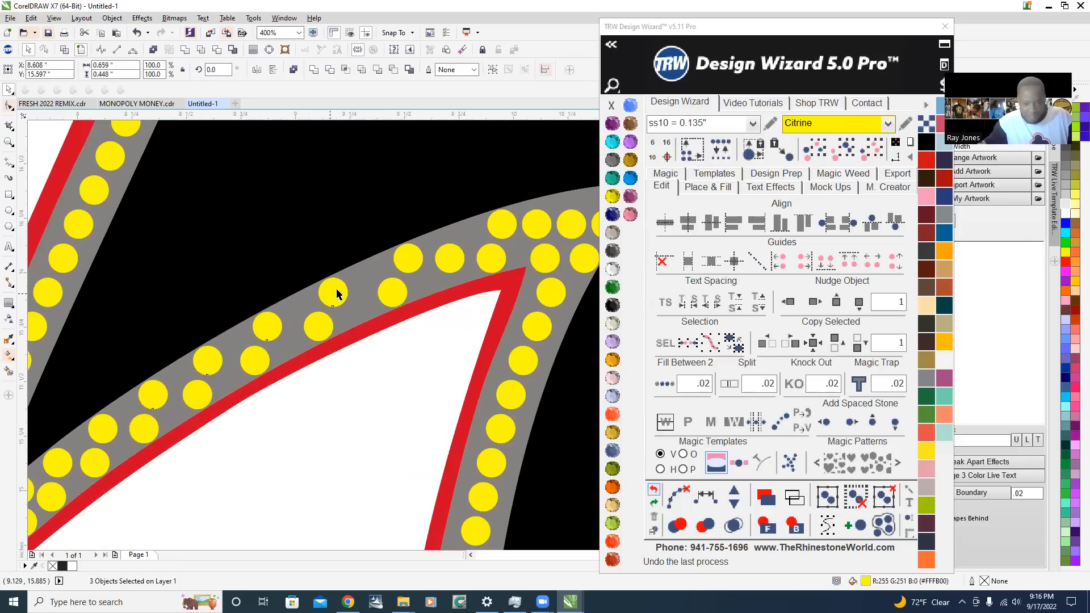
left_click(408, 267, "shift")
left_click(732, 494)
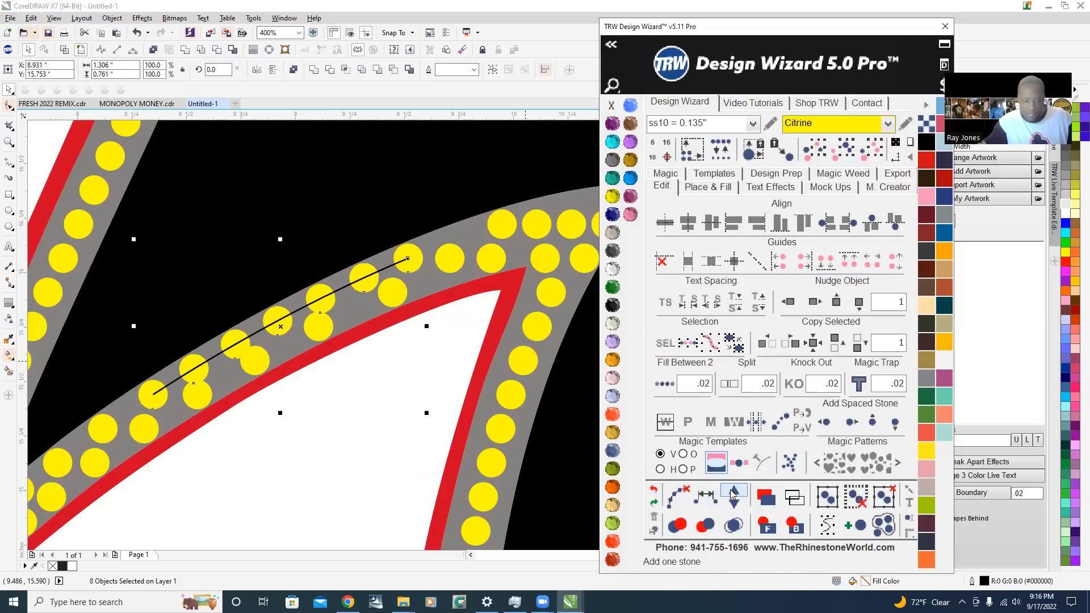
left_click(732, 494)
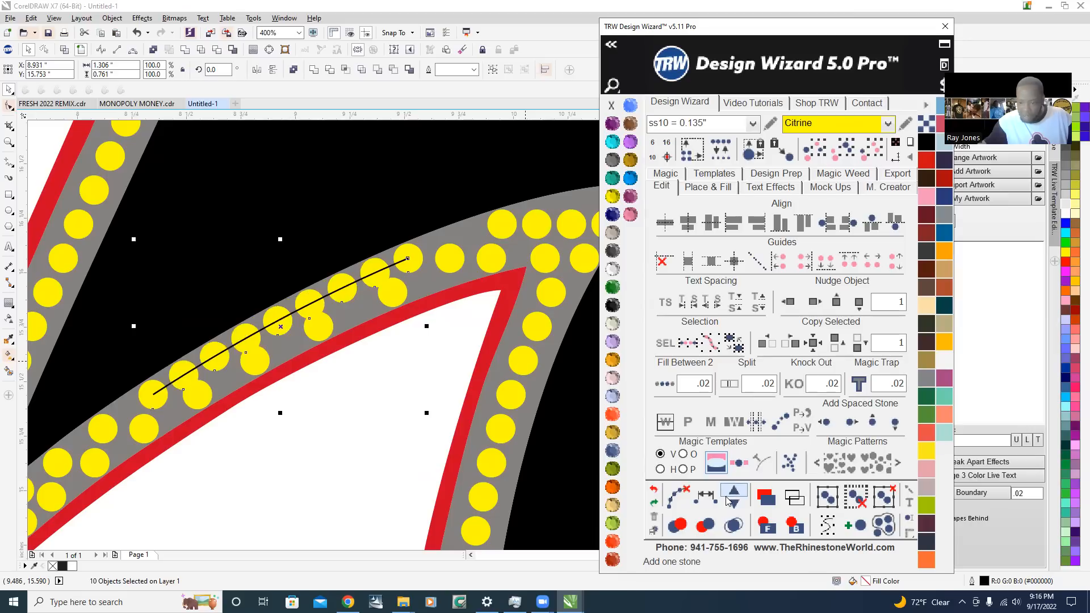
left_click(735, 505)
left_click(735, 505)
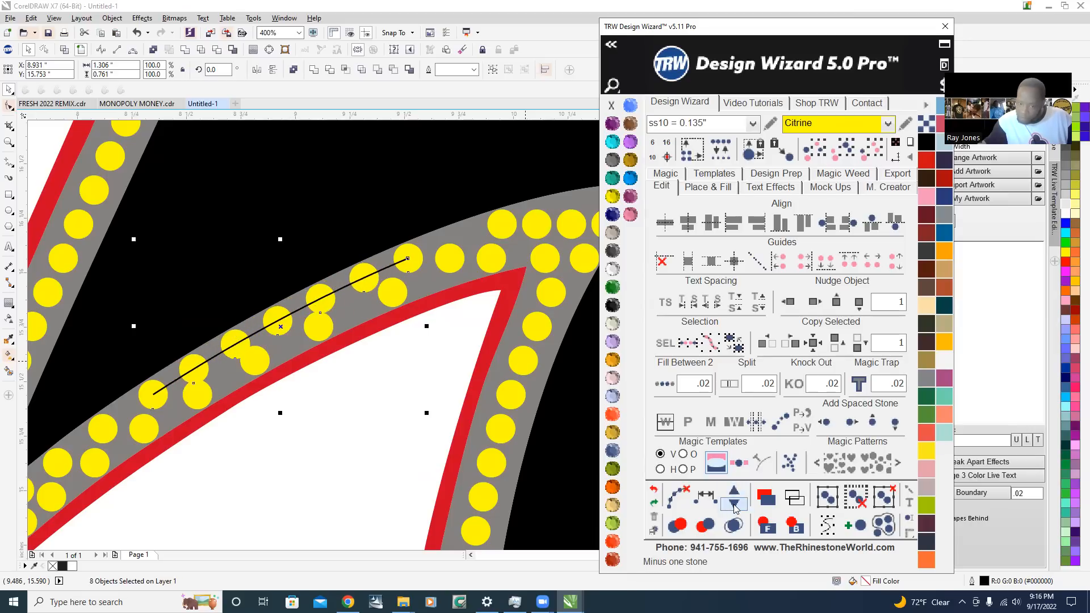
left_click(677, 498)
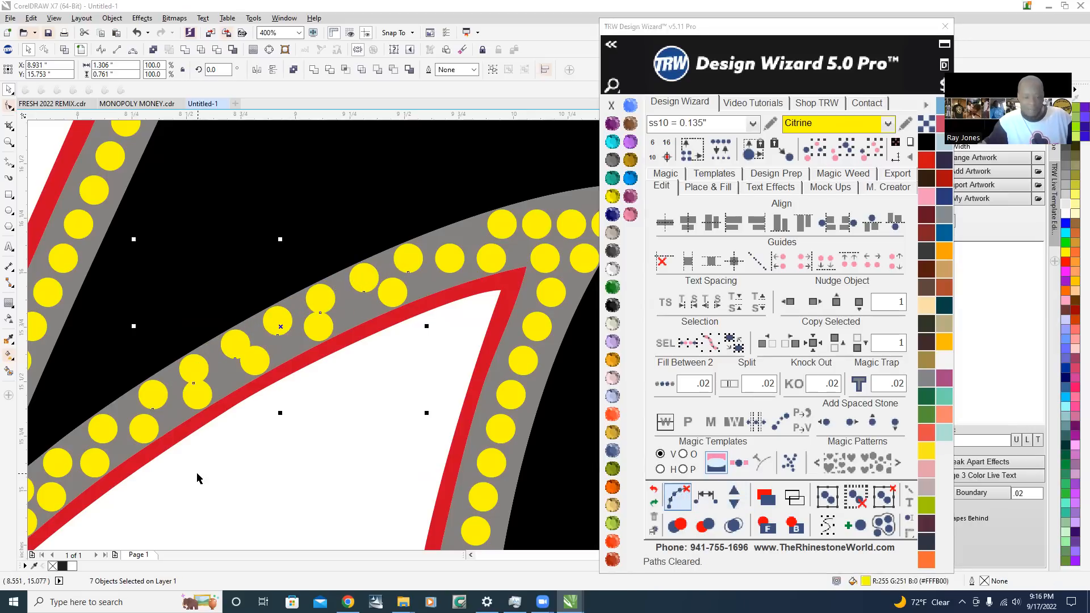
Try spacing the red-side row of stones along the wing's inner curve evenly by adding stones
left_click(144, 428)
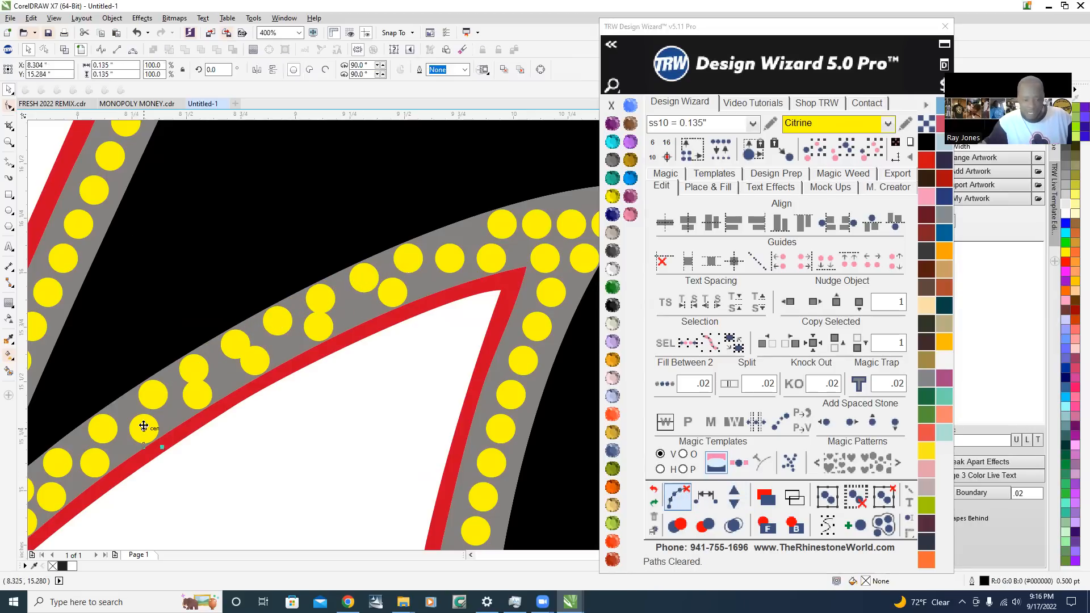
left_click(256, 365, "shift")
left_click(320, 318, "shift")
left_click(391, 289, "shift")
left_click(409, 258, "shift")
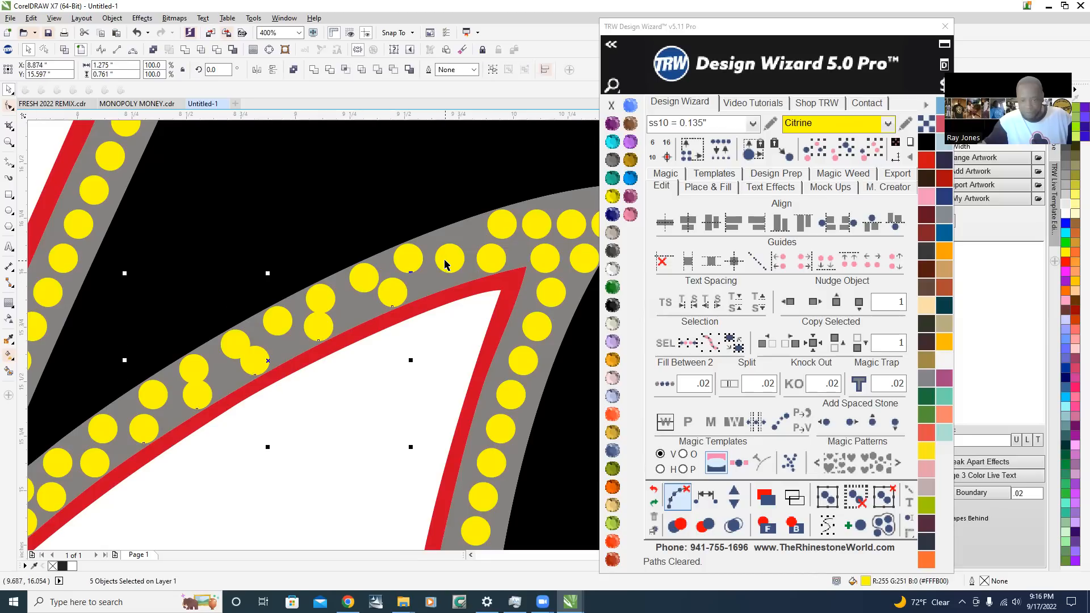
left_click(715, 505)
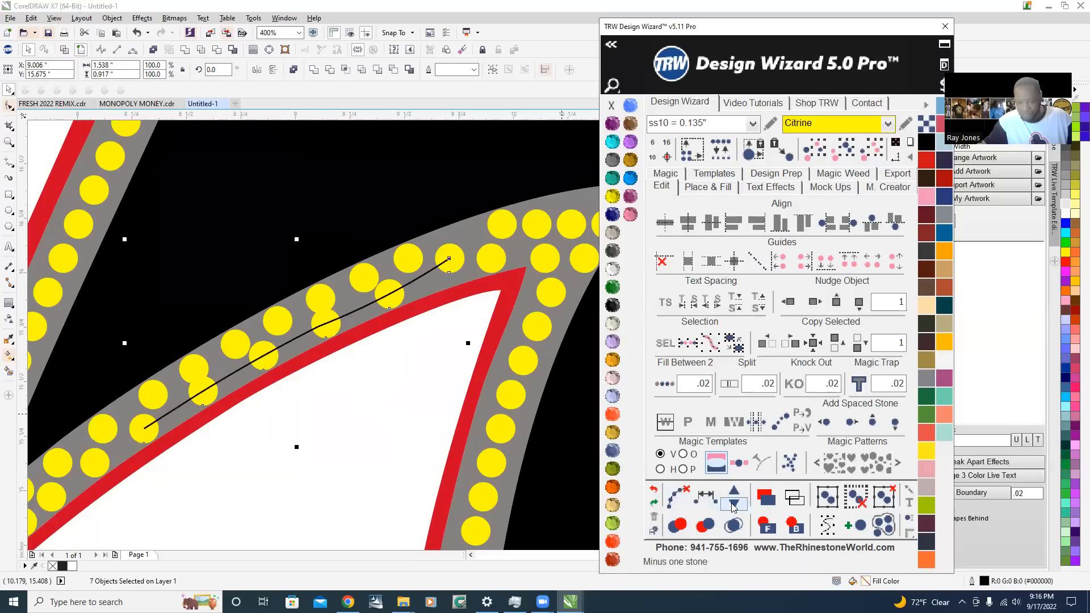
left_click(734, 495)
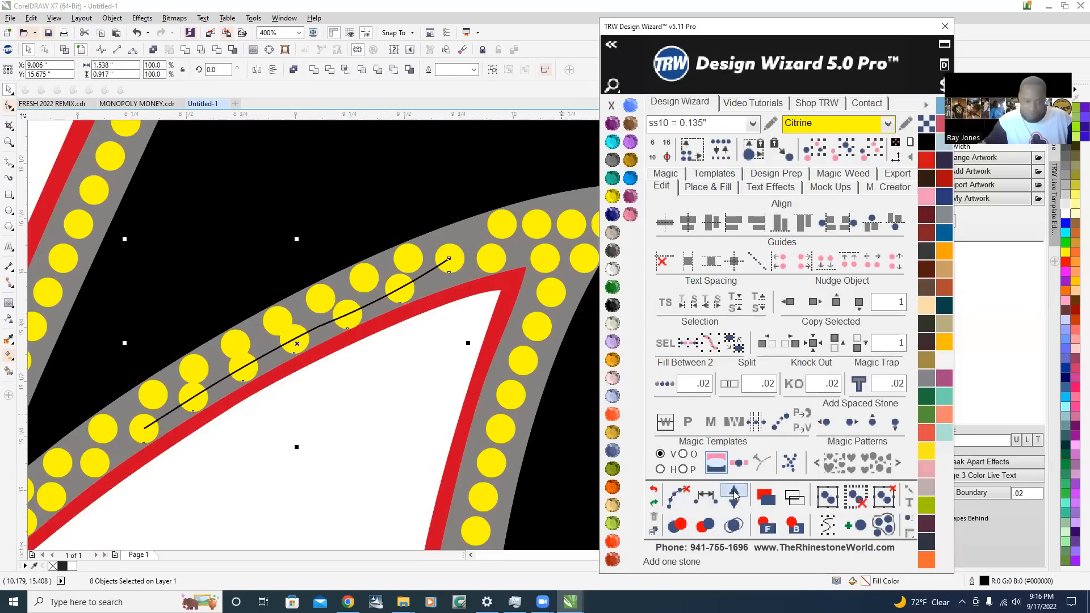
left_click(735, 495)
left_click(735, 495)
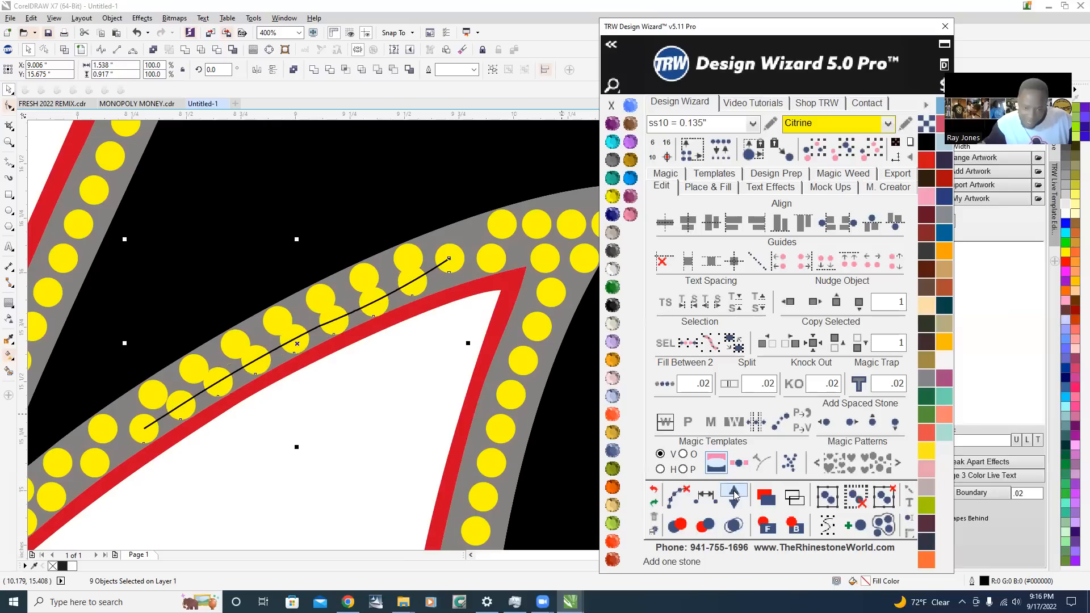
left_click(734, 495)
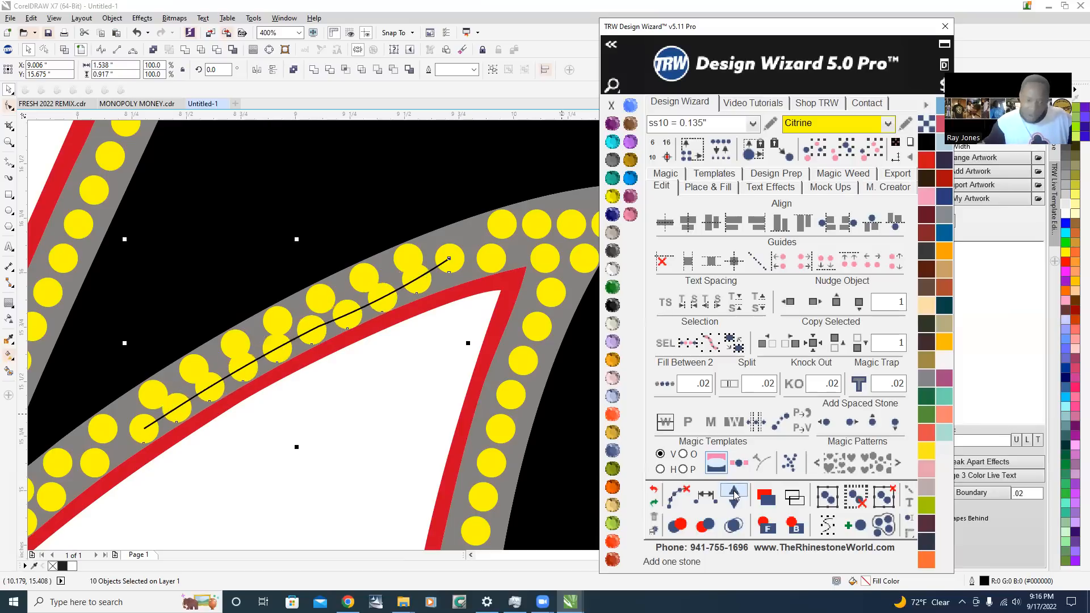
Undo the respacing of both stone rows along the wing's inner curve
left_click(653, 490)
left_click(654, 491)
left_click(654, 492)
left_click(655, 491)
left_click(654, 491)
left_click(654, 492)
left_click(654, 491)
left_click(654, 492)
left_click(267, 445)
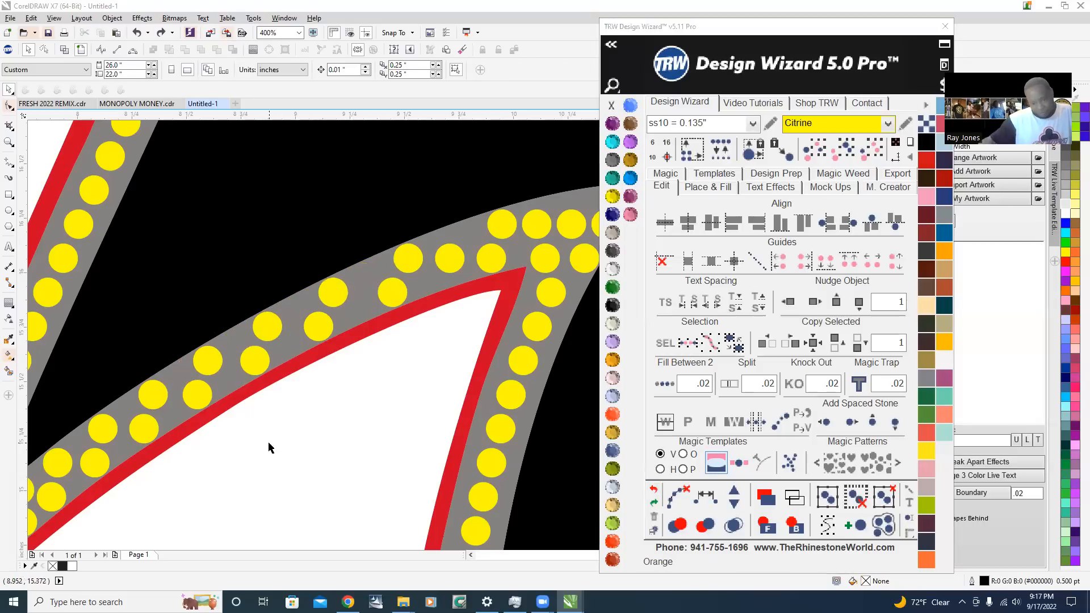
Delete the seven red-side stones along the wing's inner curve, leaving only the black-side row there
left_click(314, 331)
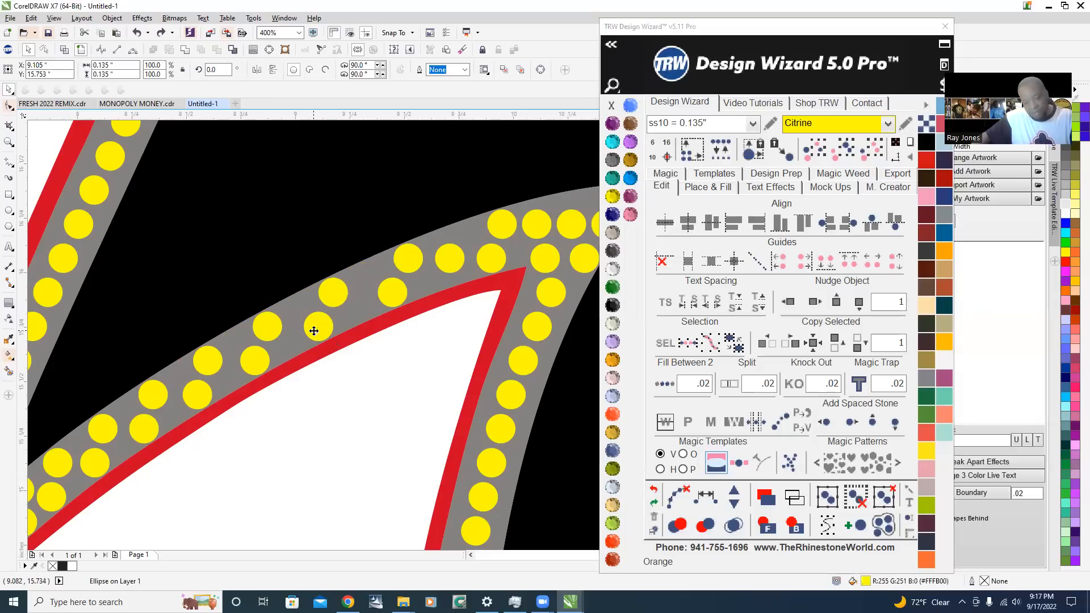
key("Delete")
left_click(394, 289)
key("Delete")
left_click(247, 368)
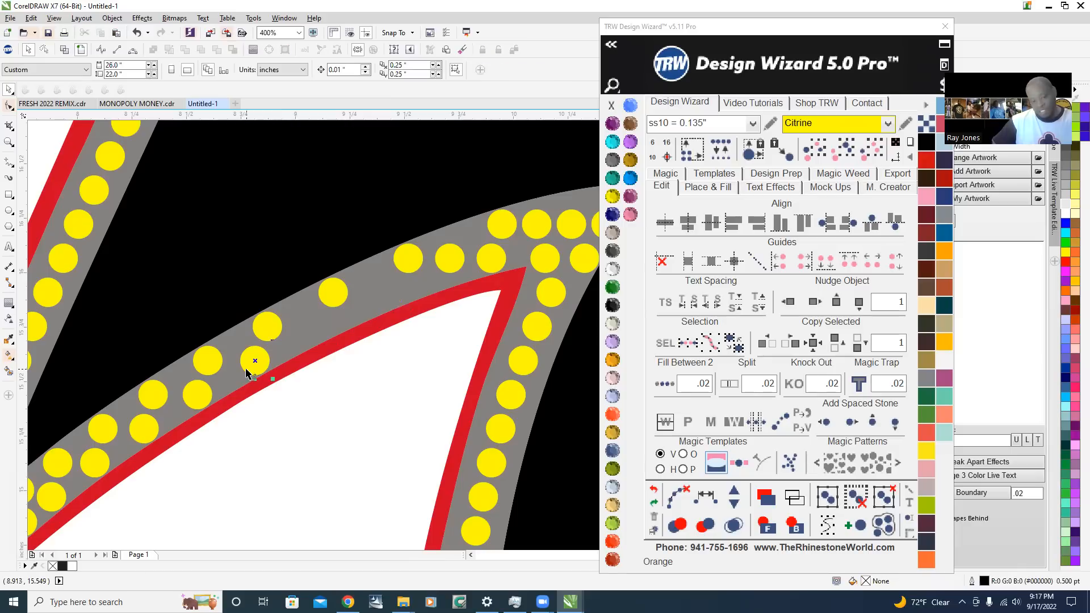
key("Delete")
left_click(186, 394)
key("Delete")
left_click(140, 430)
key("Delete")
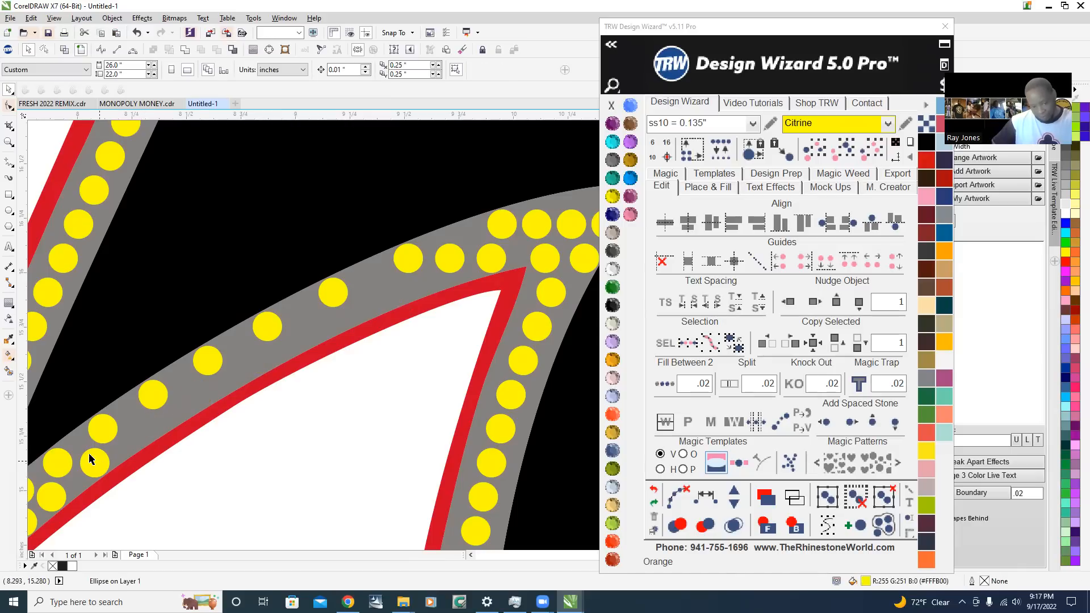
left_click(90, 457)
key("Delete")
scroll(75, 448, "up", 1)
scroll(110, 419, "down", 2)
scroll(265, 338, "up", 1)
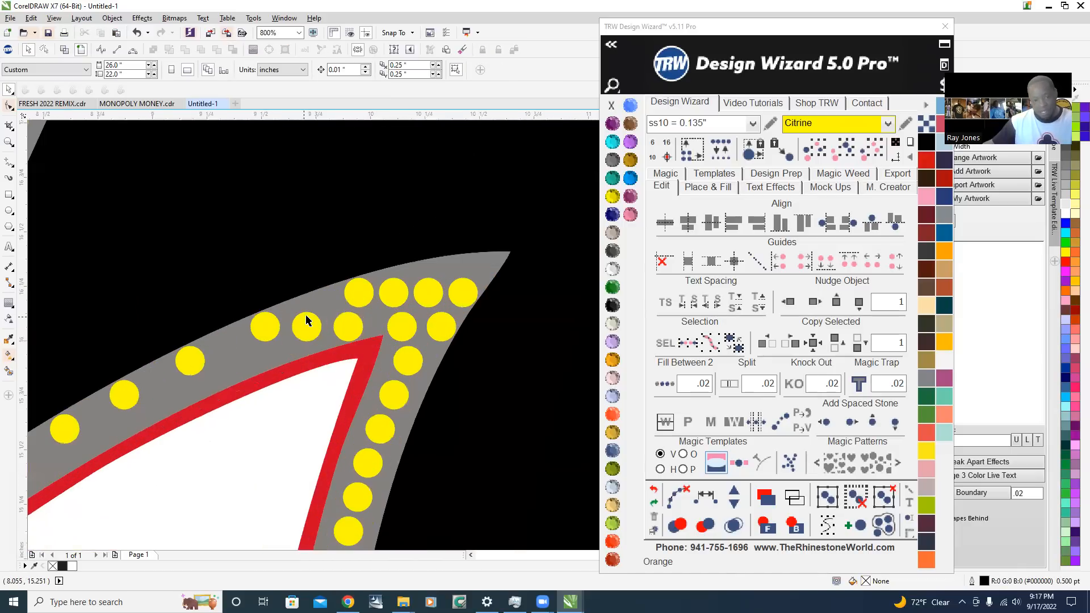
key("Delete")
Select the remaining row along the wing's inner curve, space it evenly with added stones to 15 in total, and clear its path
left_click(357, 287)
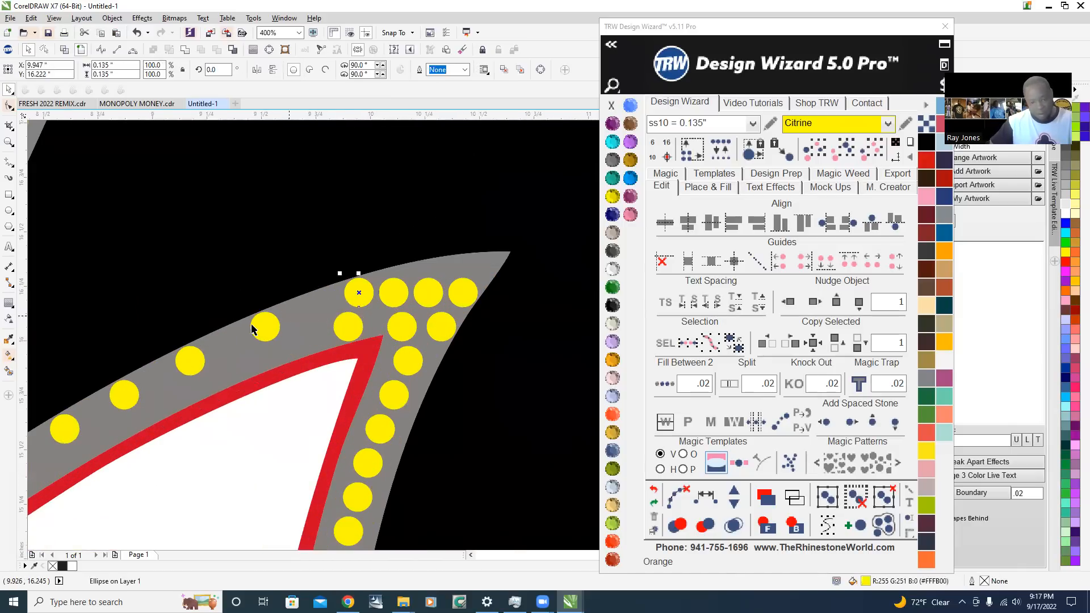
left_click(116, 402, "shift")
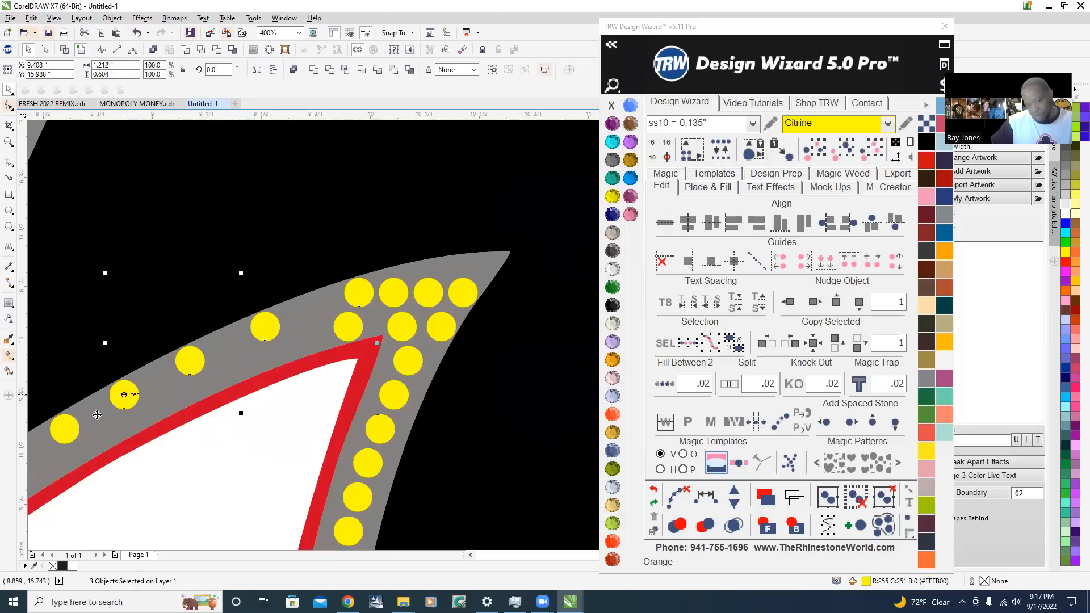
scroll(376, 379, "down", 1)
left_click(191, 421, "shift")
scroll(176, 435, "up", 1)
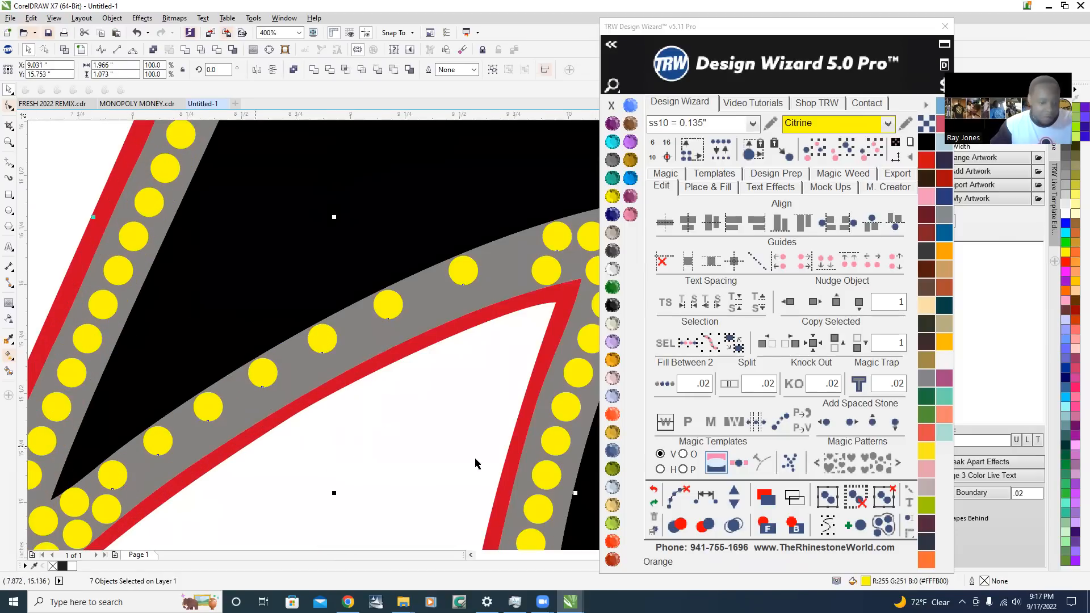
left_click(727, 494)
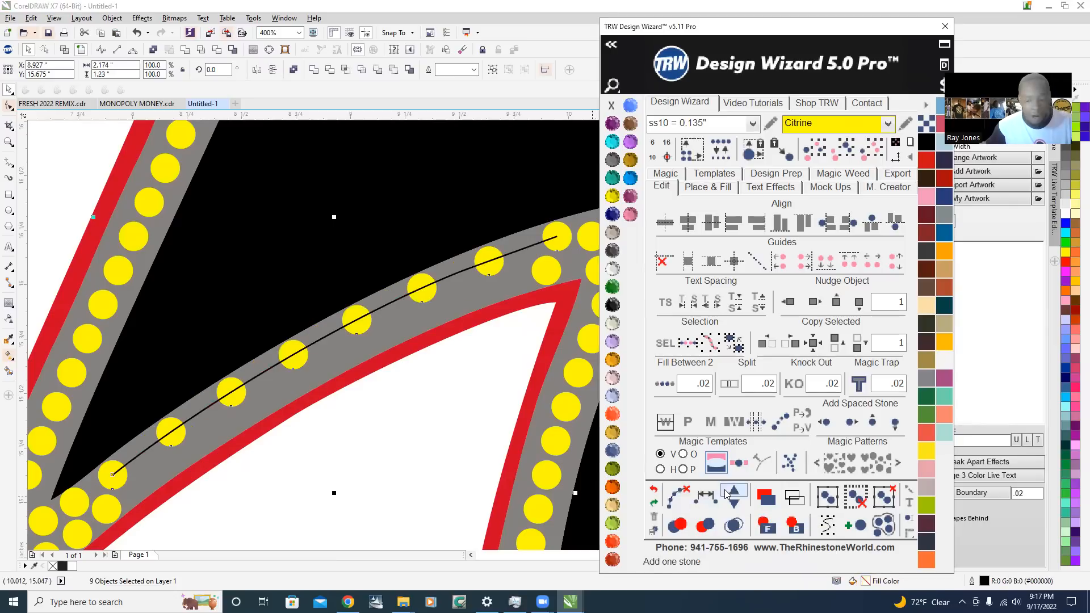
left_click(734, 493)
left_click(736, 494)
left_click(735, 494)
left_click(735, 494)
left_click(735, 494)
left_click(735, 494)
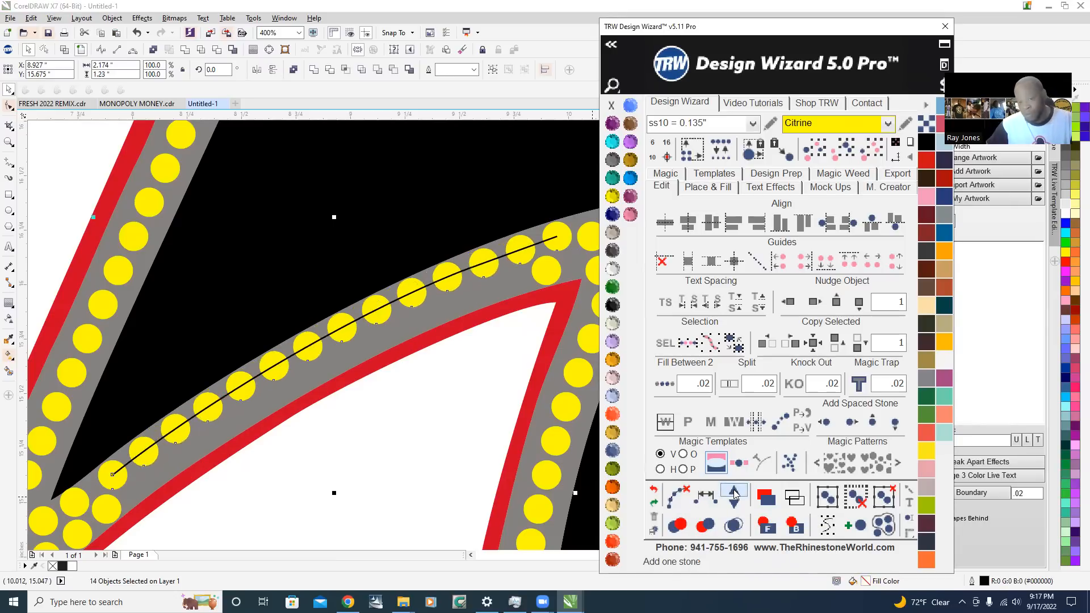
left_click(736, 494)
left_click(736, 494)
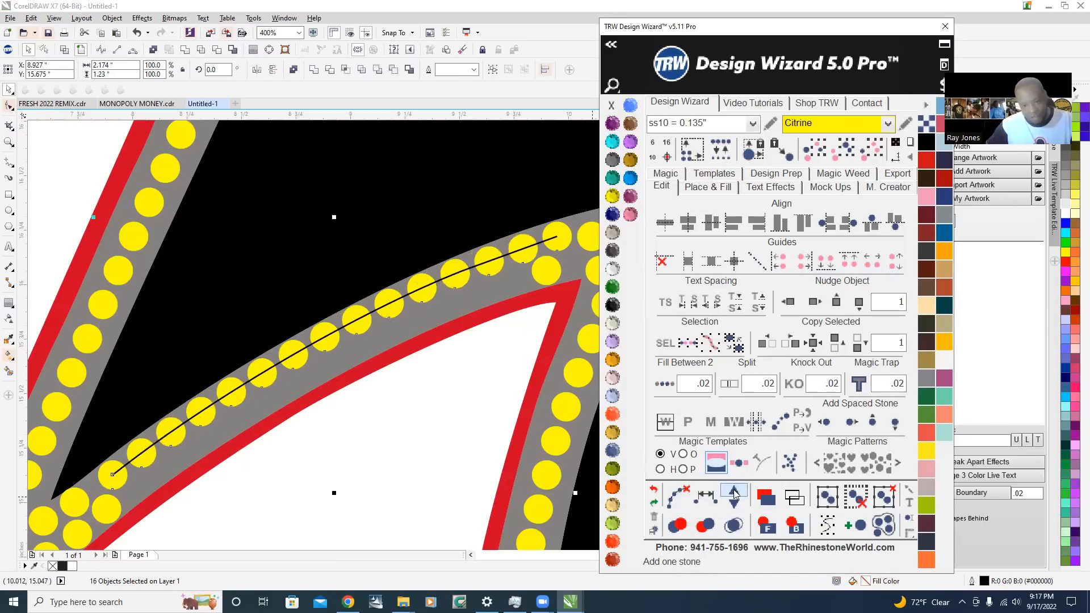
left_click(678, 496)
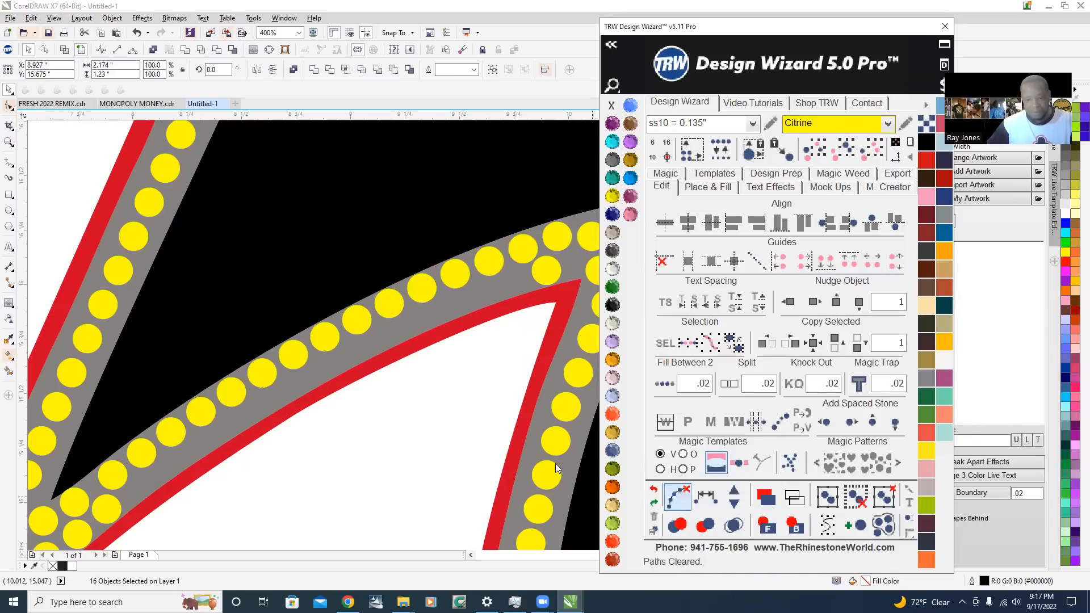
Select all 15 stones of the respaced row and shift them slightly toward the black edge, to about X 8.91, Y 15.70 in
scroll(294, 344, "down", 2)
left_click(171, 336)
scroll(171, 336, "down", 2)
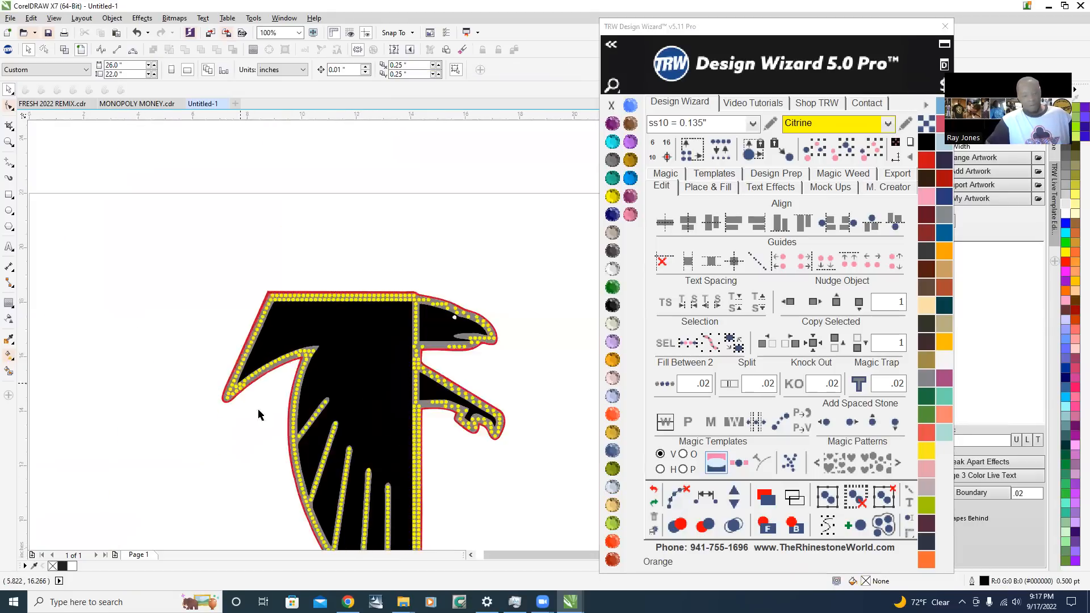
scroll(261, 409, "up", 2)
scroll(256, 379, "up", 2)
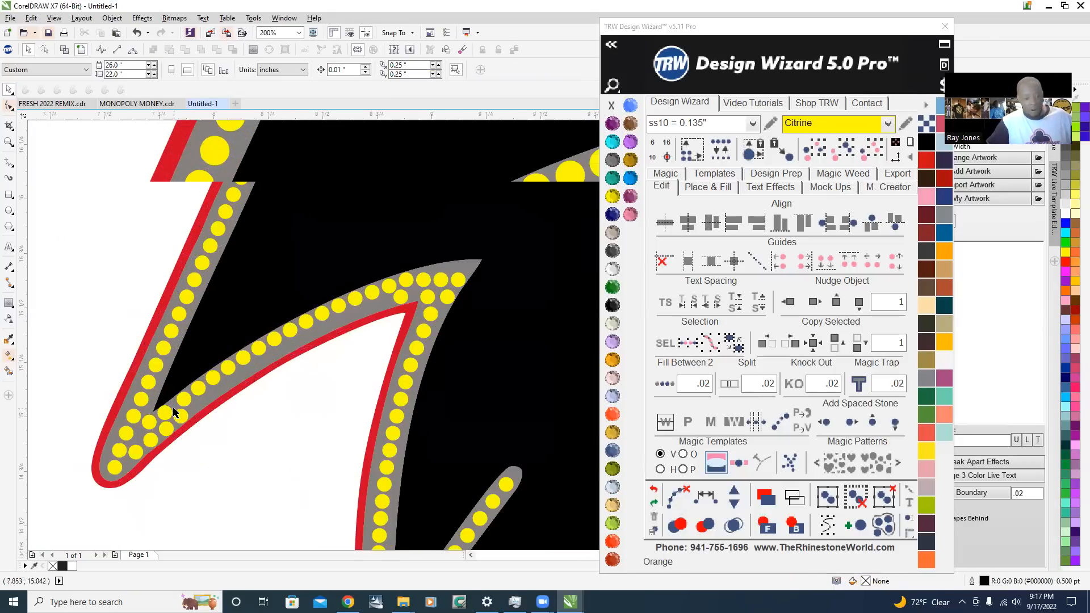
left_click(194, 391)
left_click(252, 348, "shift")
left_click(284, 325, "shift")
left_click(343, 288, "shift")
left_click(403, 252, "shift")
left_click(377, 271, "shift")
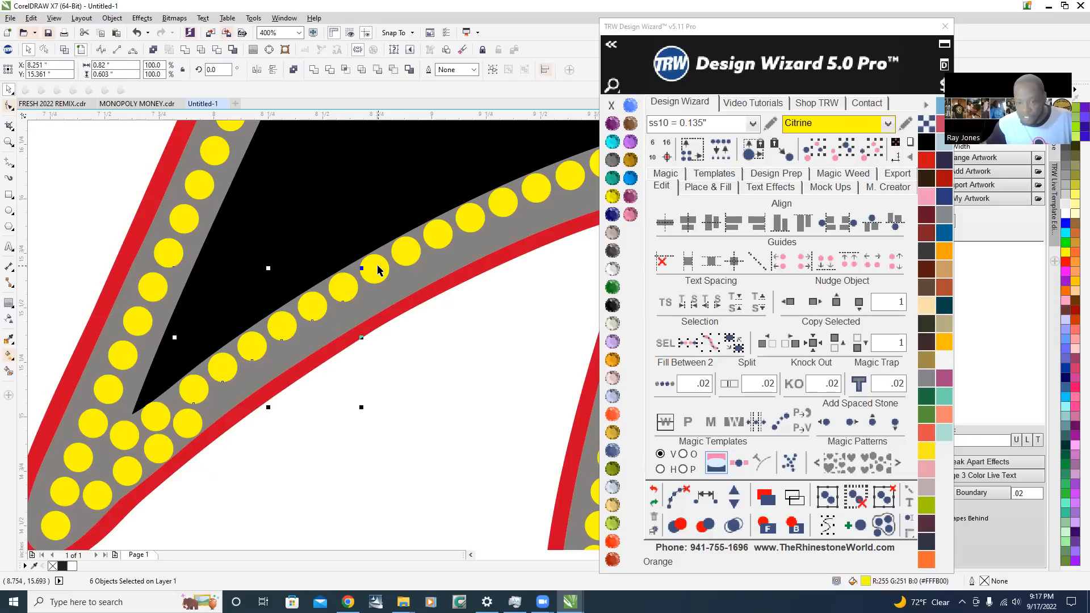
left_click(465, 220, "shift")
left_click(507, 201, "shift")
left_click(577, 173, "shift")
scroll(409, 240, "down", 2)
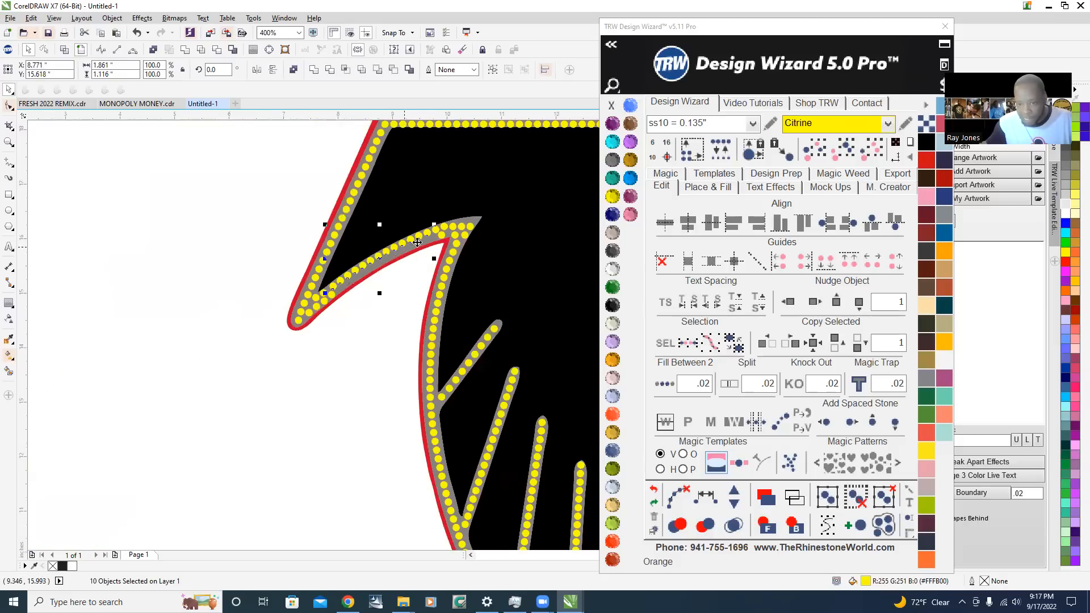
scroll(464, 225, "up", 2)
left_click(348, 210, "shift")
scroll(318, 169, "up", 1)
left_click_drag(371, 280, 364, 261)
Copy the stone beside the red inner corner and place the copy along the red edge at about X 9.83, Y 16.05 in
scroll(391, 306, "down", 2)
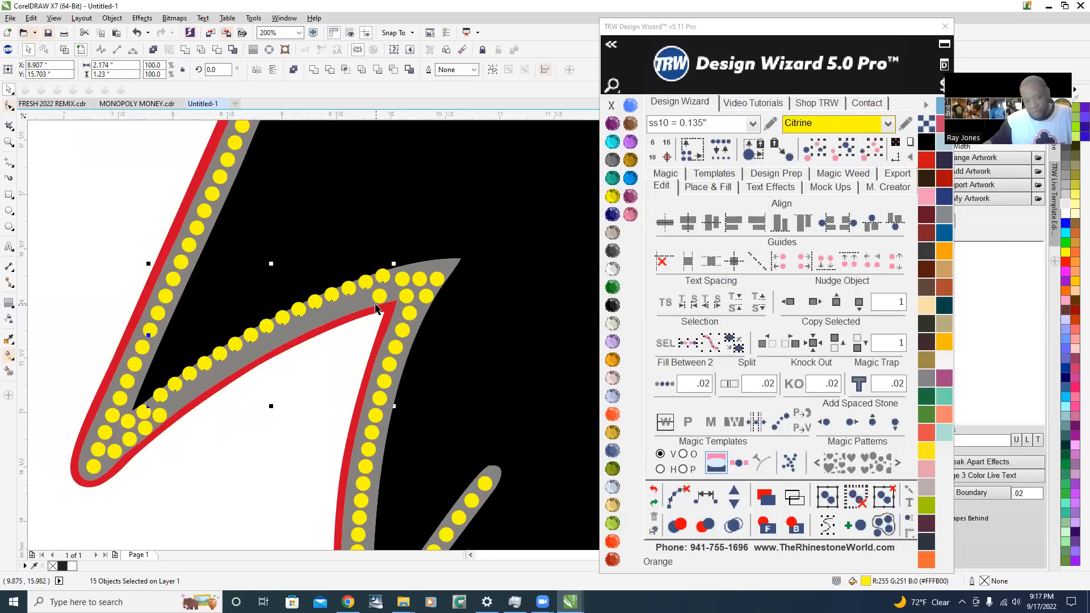
scroll(376, 309, "up", 3)
left_click(389, 280)
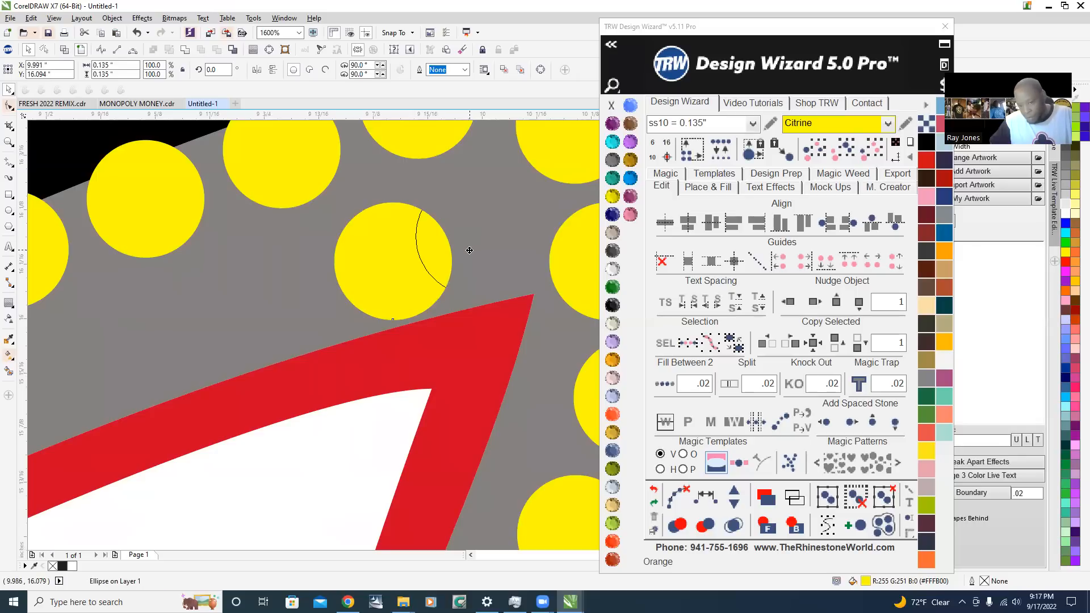
scroll(470, 255, "down", 1)
left_click_drag(471, 255, 204, 334)
scroll(460, 248, "up", 2)
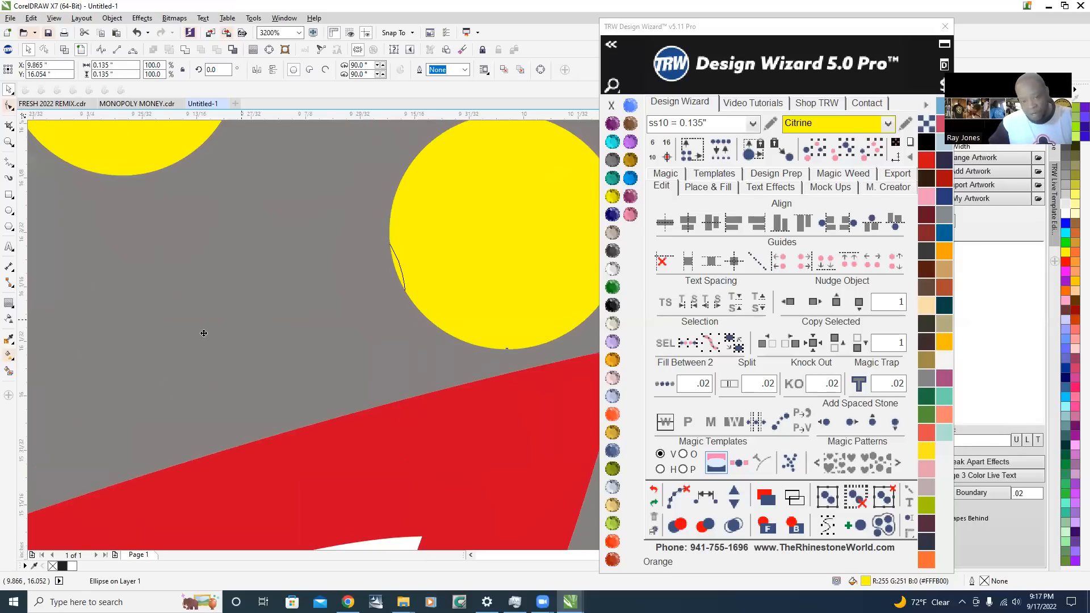
scroll(253, 306, "down", 2)
scroll(236, 302, "up", 1)
left_click_drag(276, 296, 261, 290)
scroll(326, 293, "down", 2)
scroll(277, 311, "up", 1)
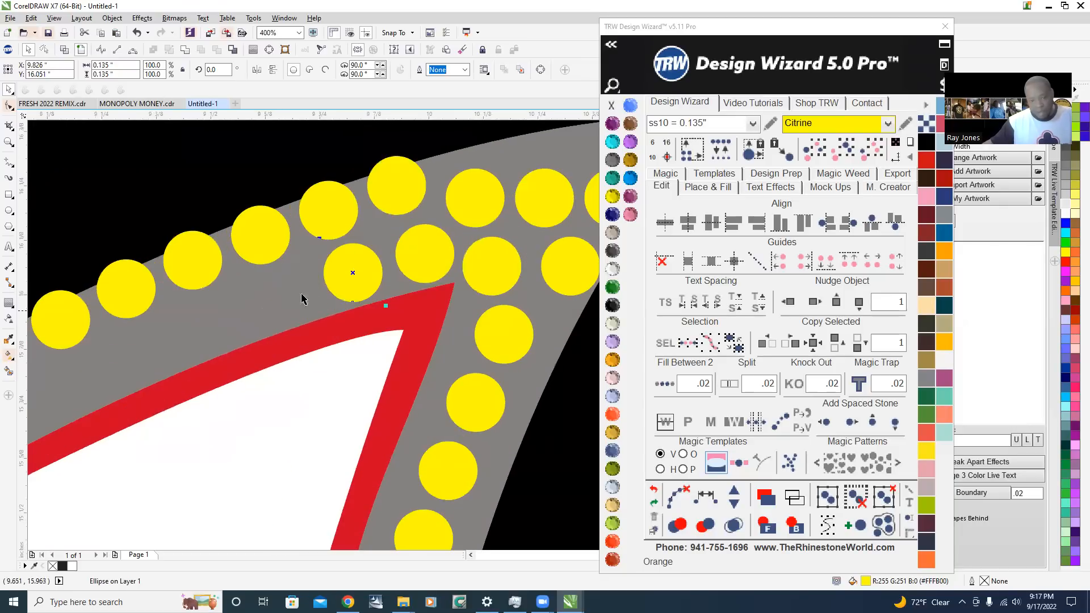
Place two more stone copies farther down the red edge, the lower one at about X 9.15, Y 15.78 in
left_click_drag(340, 274, 185, 330)
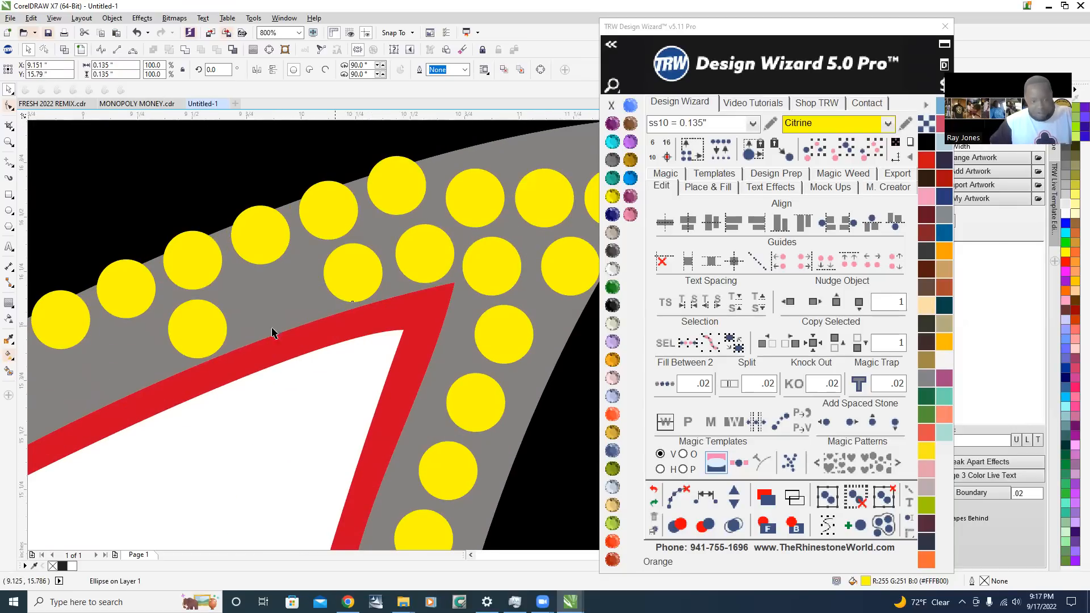
scroll(276, 324, "down", 3)
scroll(290, 307, "up", 5)
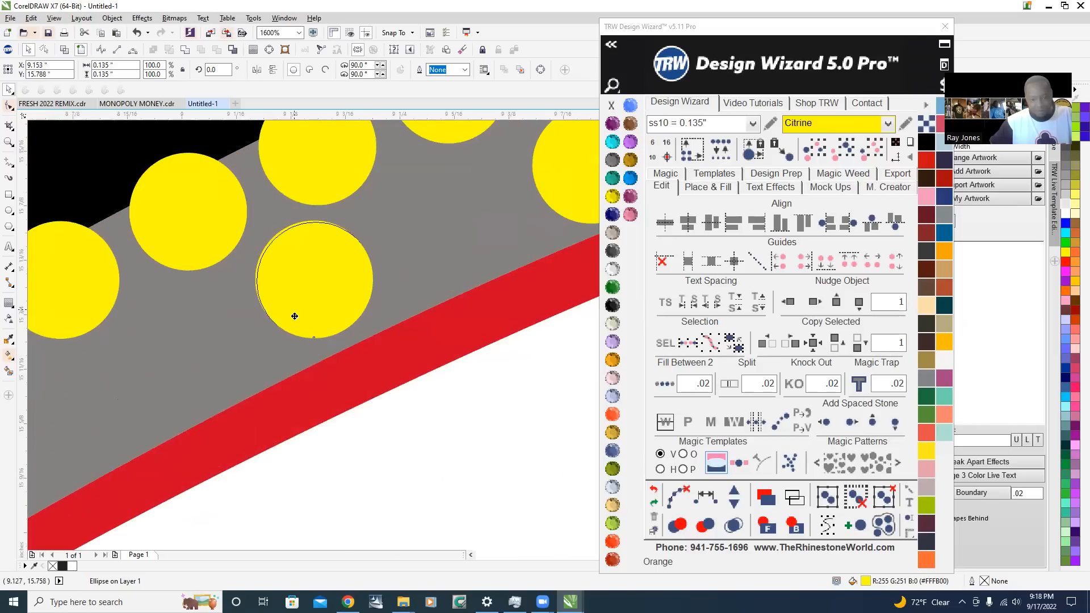
scroll(371, 260, "down", 2)
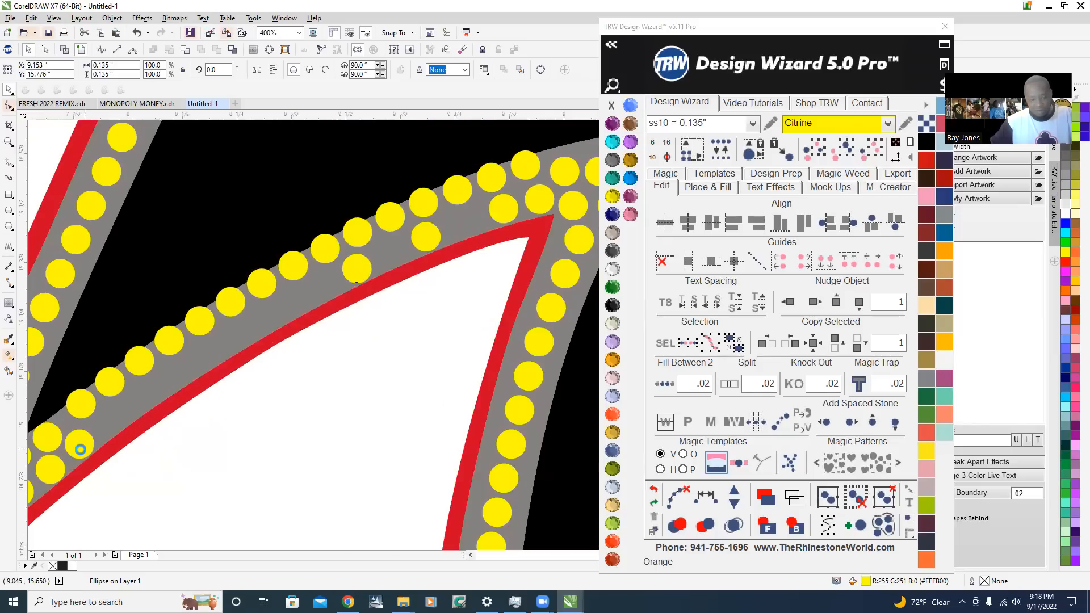
Place two stone copies along the lower red edge, at about X 8.72, Y 15.54 in and X 8.31, Y 15.28 in
scroll(77, 445, "up", 1)
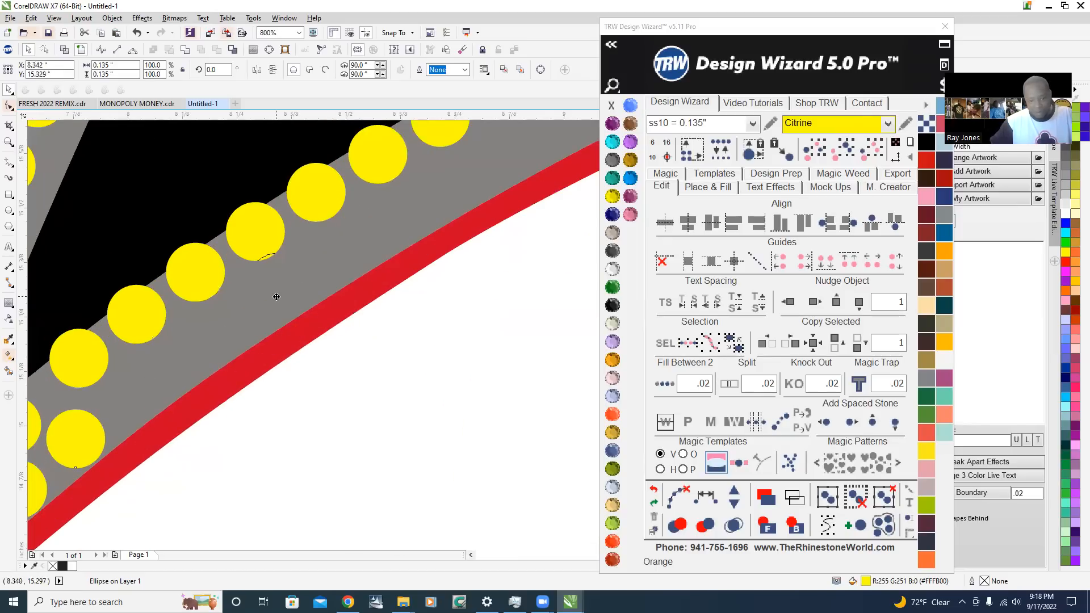
left_click_drag(258, 314, 441, 203)
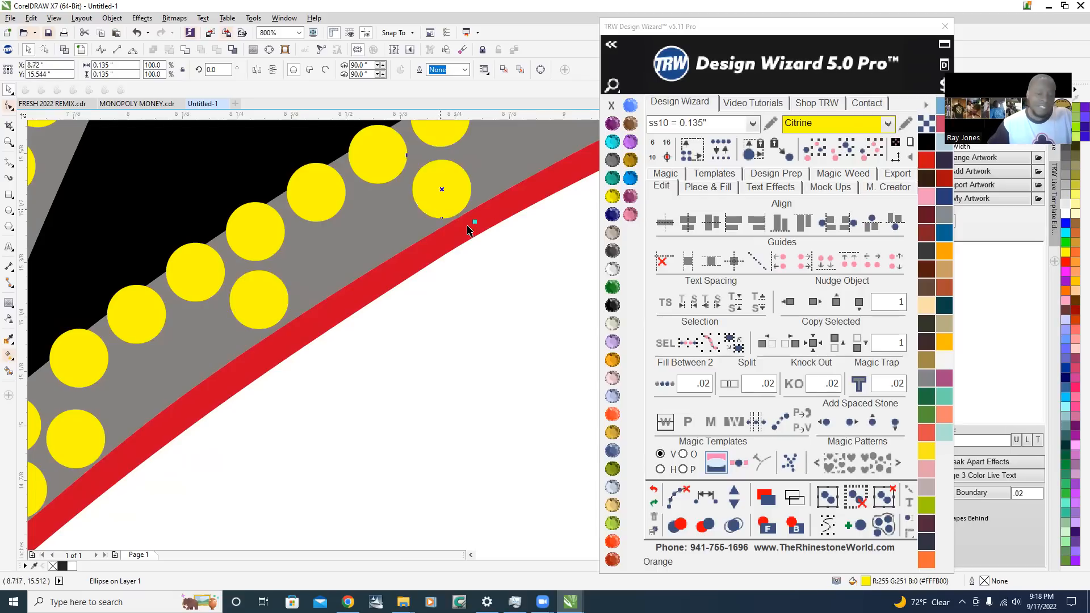
scroll(455, 207, "down", 1)
scroll(377, 287, "up", 2)
scroll(378, 254, "up", 1)
left_click_drag(378, 254, 383, 265)
scroll(325, 290, "down", 3)
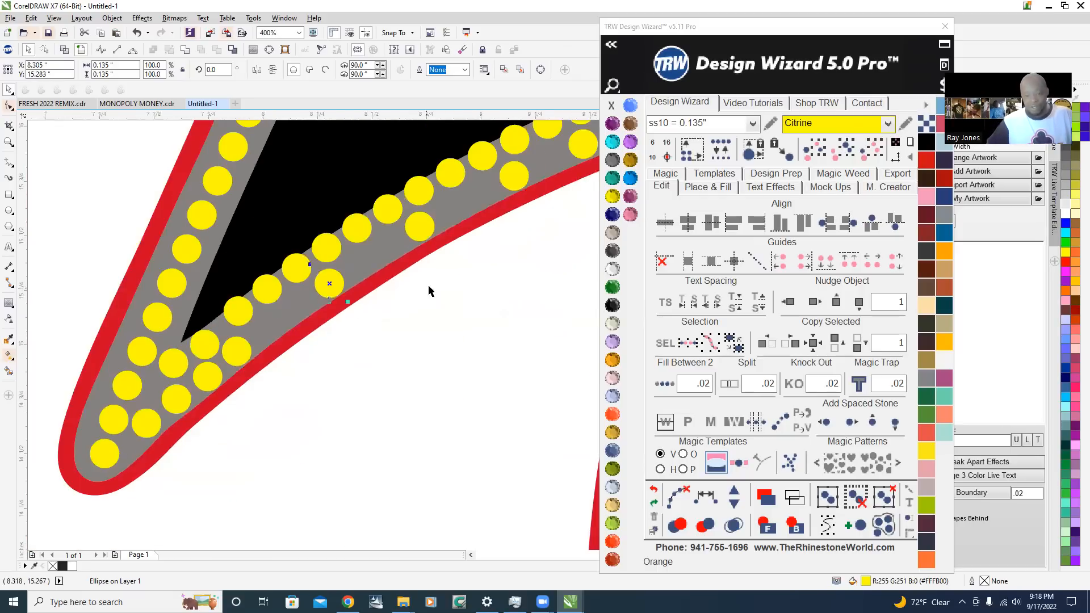
Select the seven red-side stones from the upper corner to the lower end and space them evenly along a path
scroll(433, 274, "down", 2)
scroll(487, 244, "up", 2)
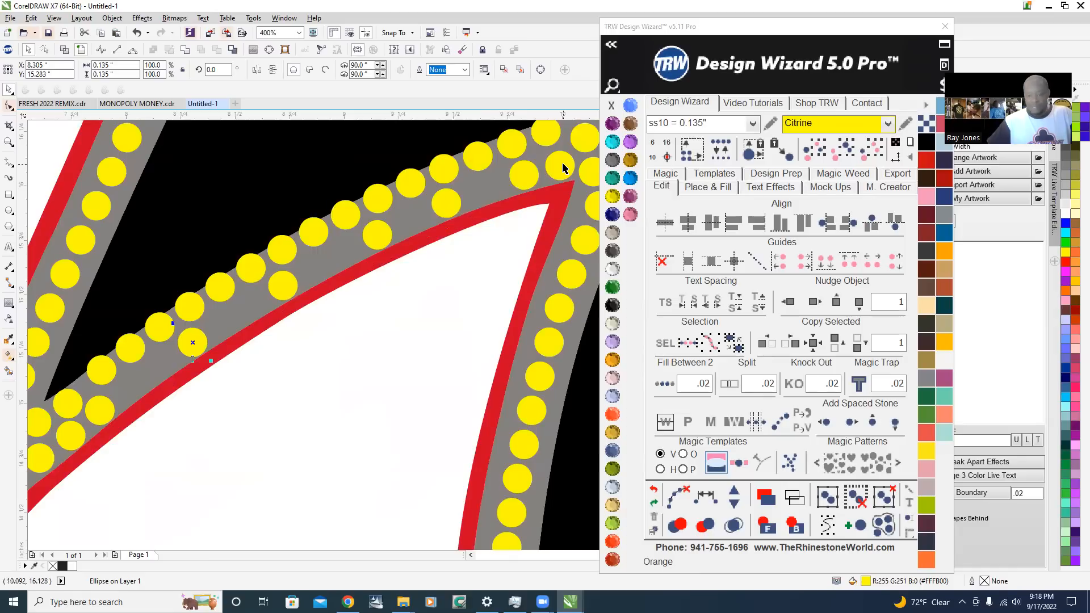
scroll(420, 194, "down", 1)
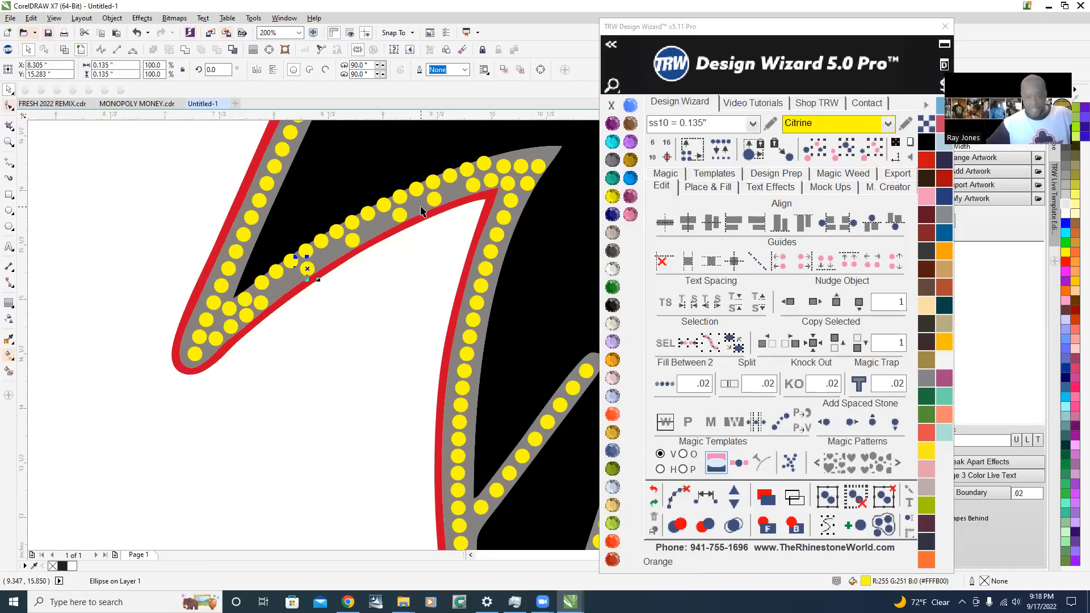
scroll(426, 209, "up", 1)
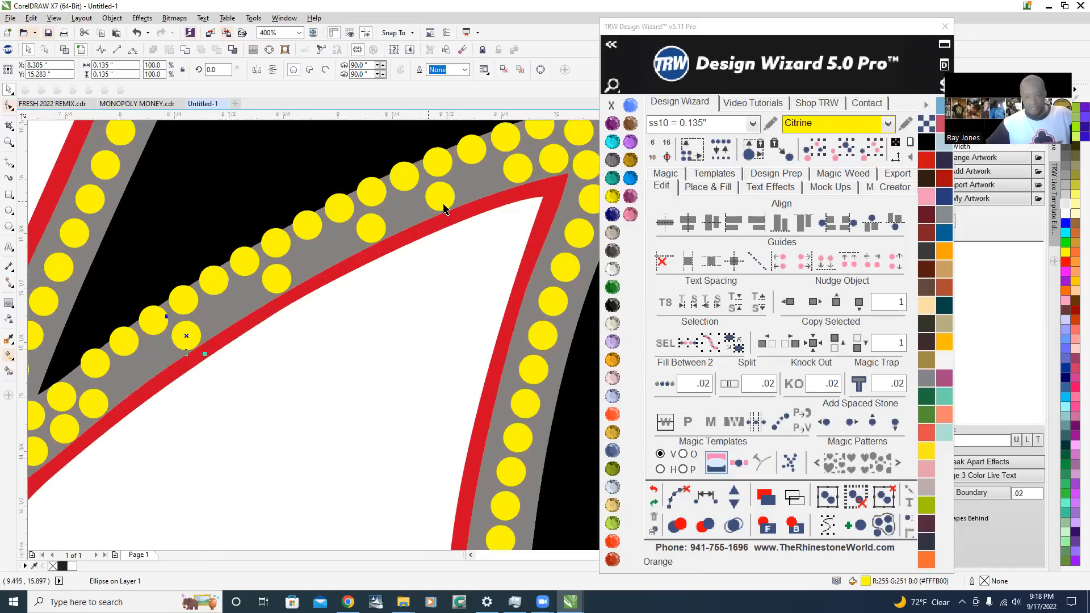
left_click(508, 172, "shift")
left_click(369, 232, "shift")
left_click(271, 286, "shift")
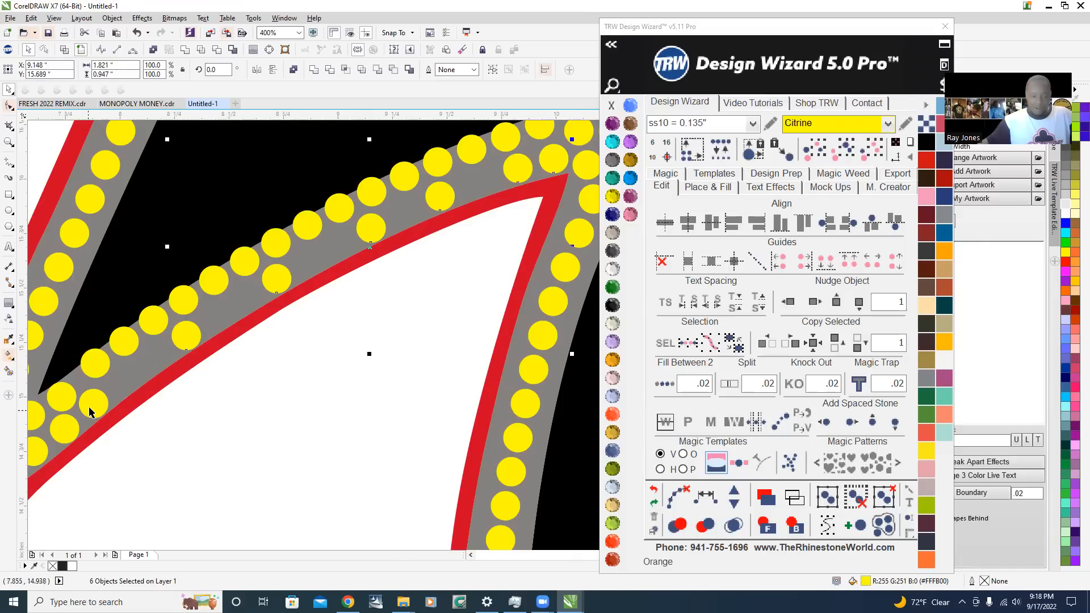
left_click(706, 497)
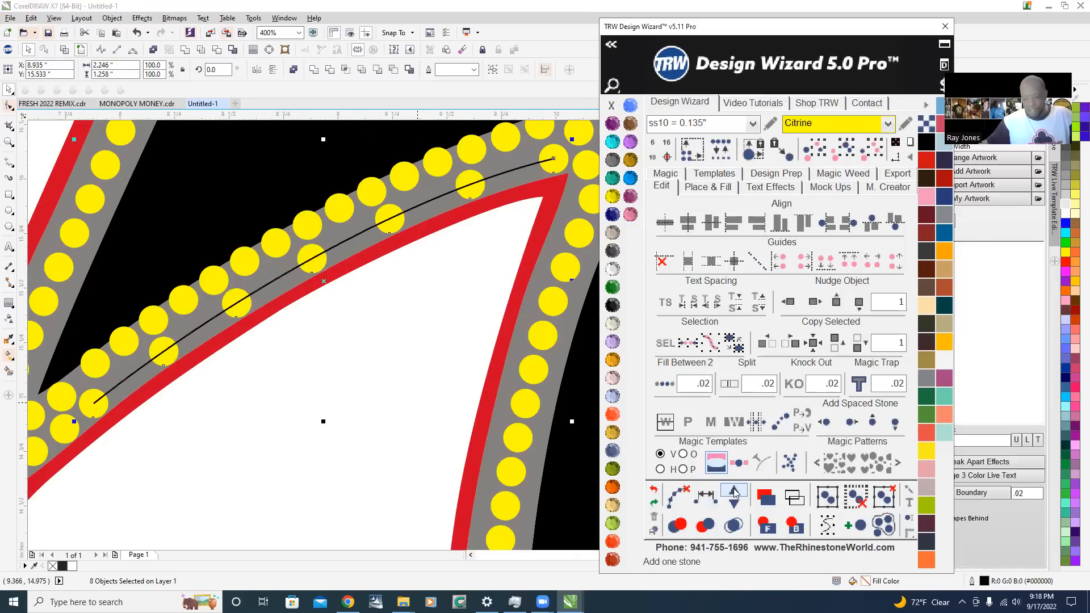
Add stones to the red-side row until it holds 16, and clear its path
left_click(734, 493)
left_click(735, 493)
left_click(735, 492)
left_click(735, 493)
left_click(736, 493)
left_click(736, 493)
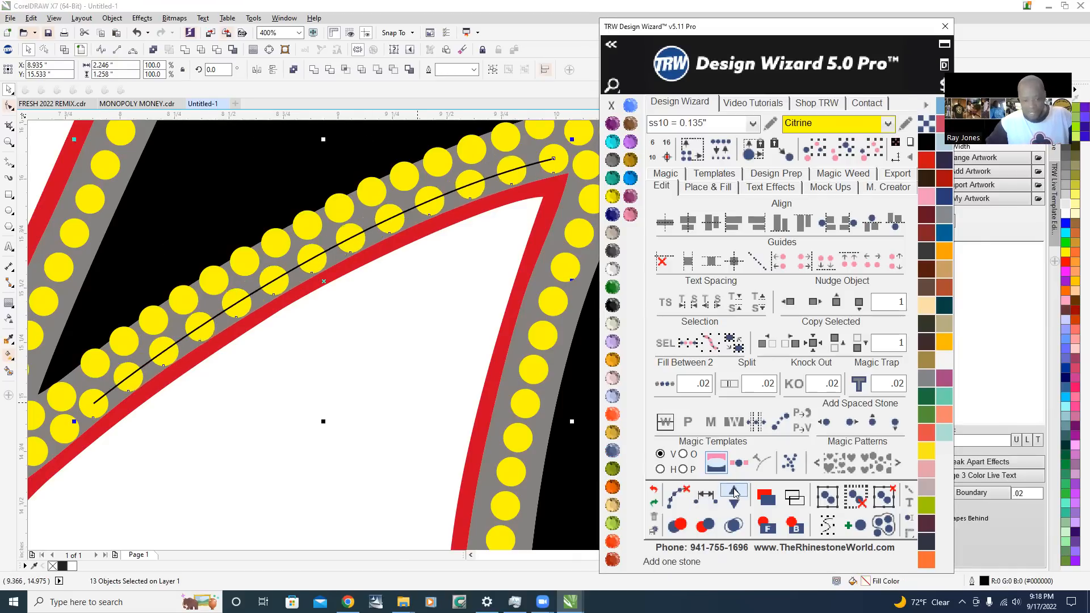
left_click(736, 492)
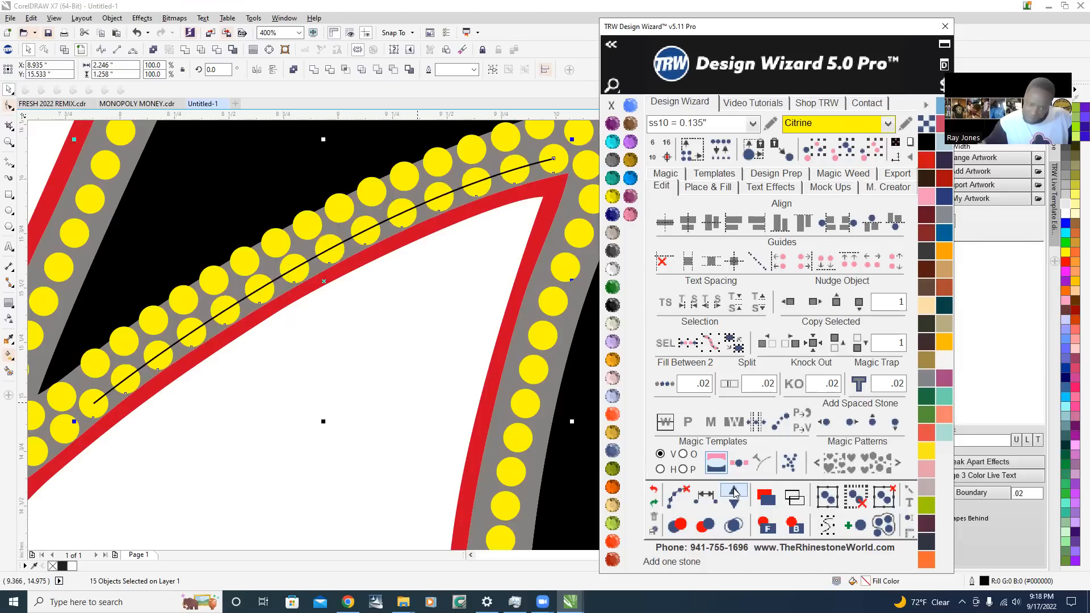
left_click(735, 493)
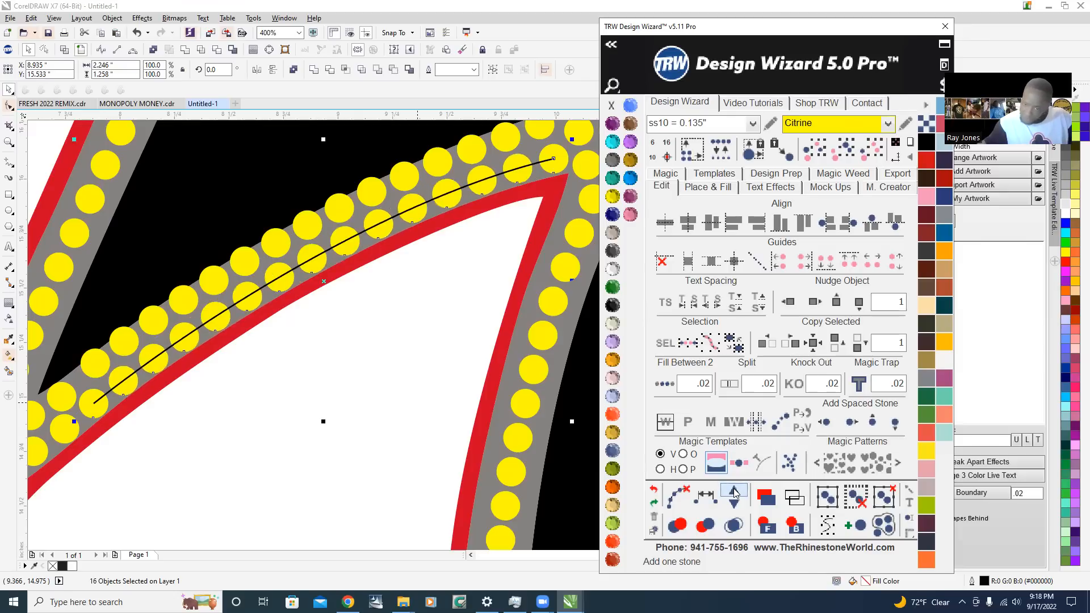
left_click(735, 493)
left_click(677, 498)
Shift the two lowest stones of the black-side row slightly to even out their spacing near the inner corner
scroll(57, 401, "up", 1)
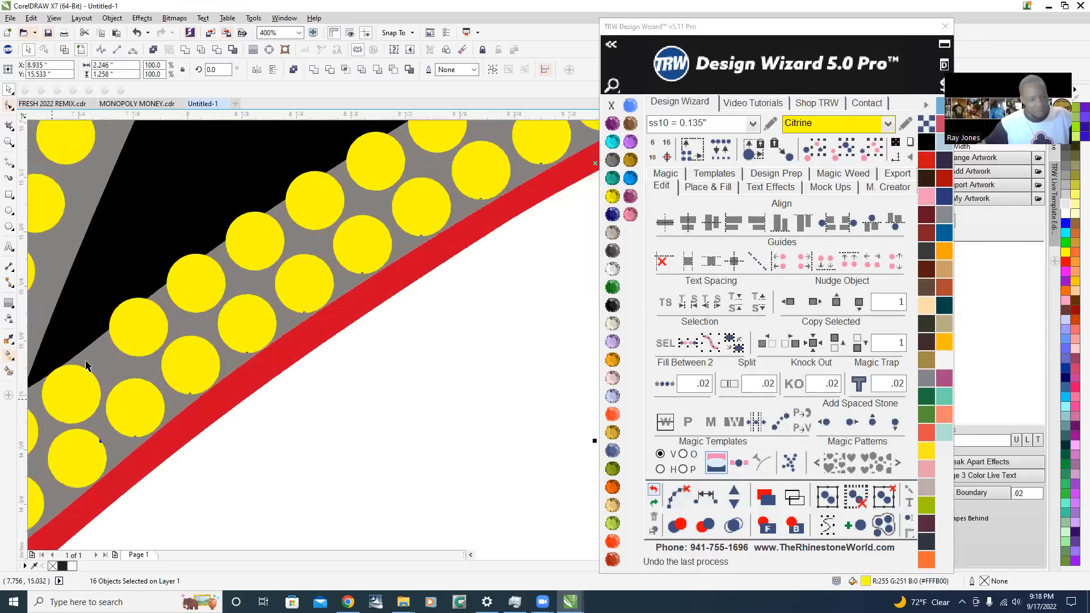
left_click_drag(113, 365, 209, 289)
scroll(210, 289, "down", 1)
scroll(210, 288, "up", 2)
left_click(181, 308)
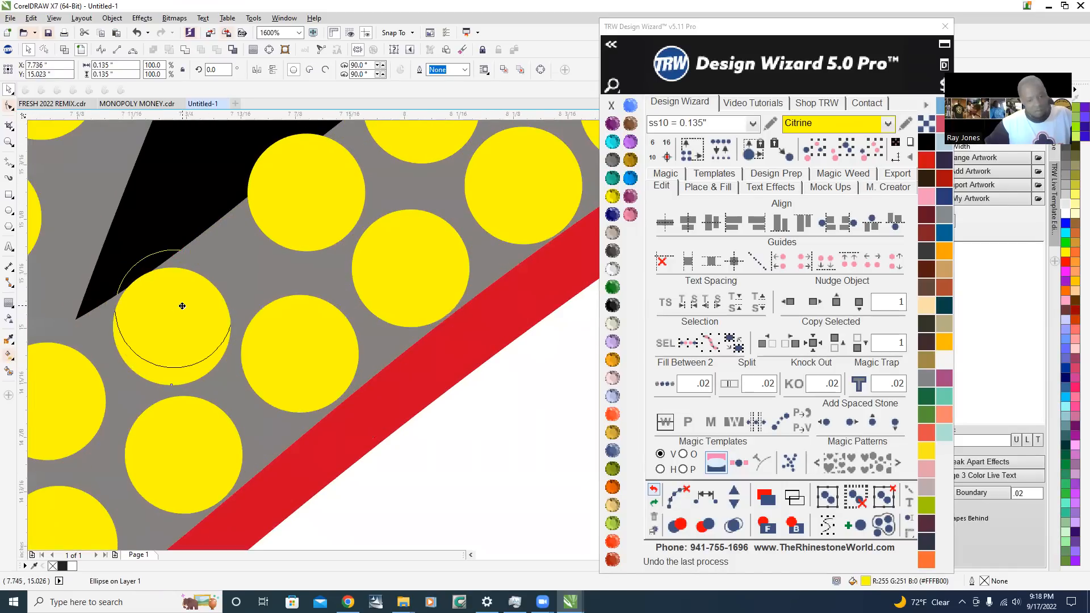
left_click(296, 226)
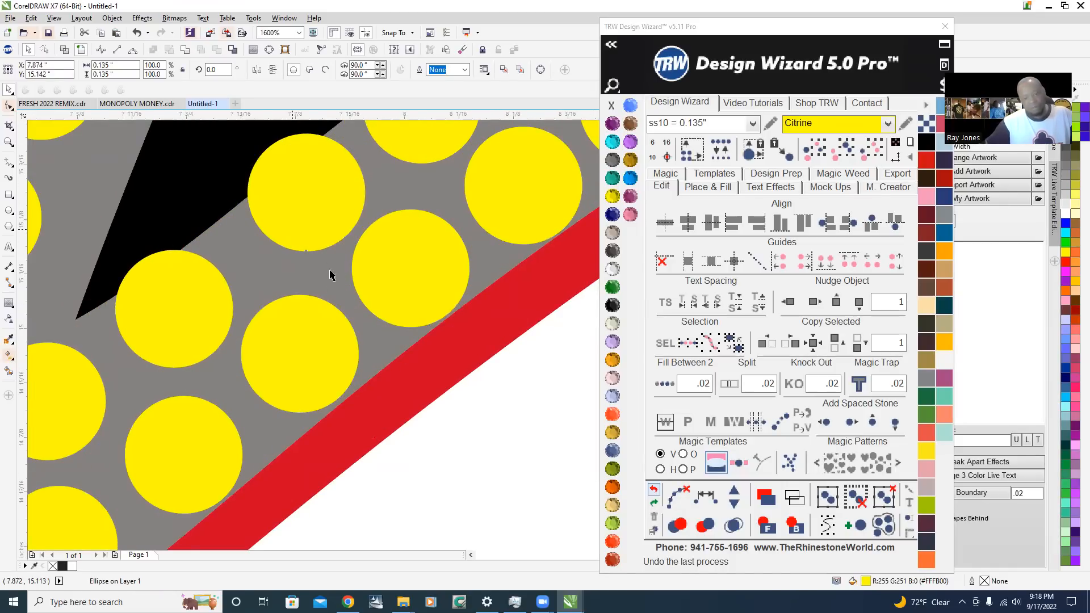
scroll(331, 273, "down", 3)
left_click(340, 394)
Move the three upper stones at the wing's pointed tip toward the black edge, with the outermost at about X 10.54, Y 16.36 in
scroll(330, 330, "down", 4)
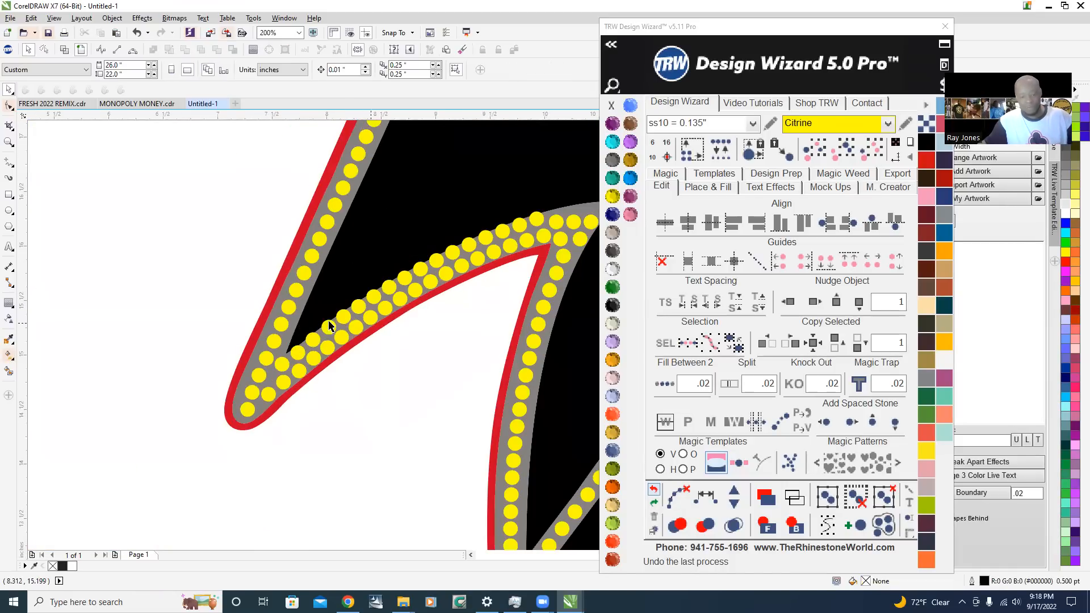
scroll(363, 301, "up", 5)
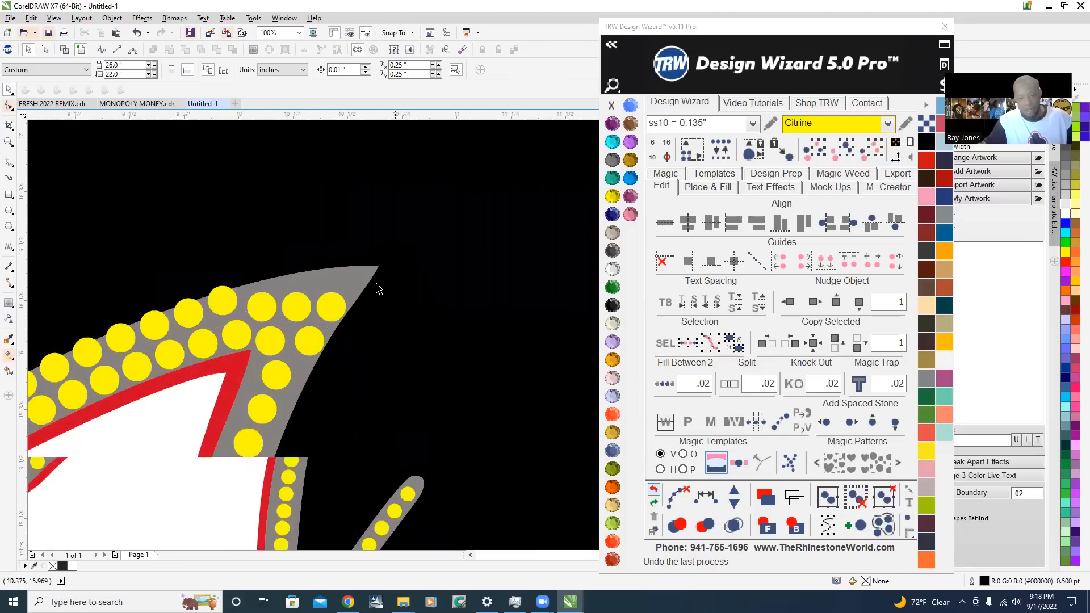
scroll(287, 295, "down", 2)
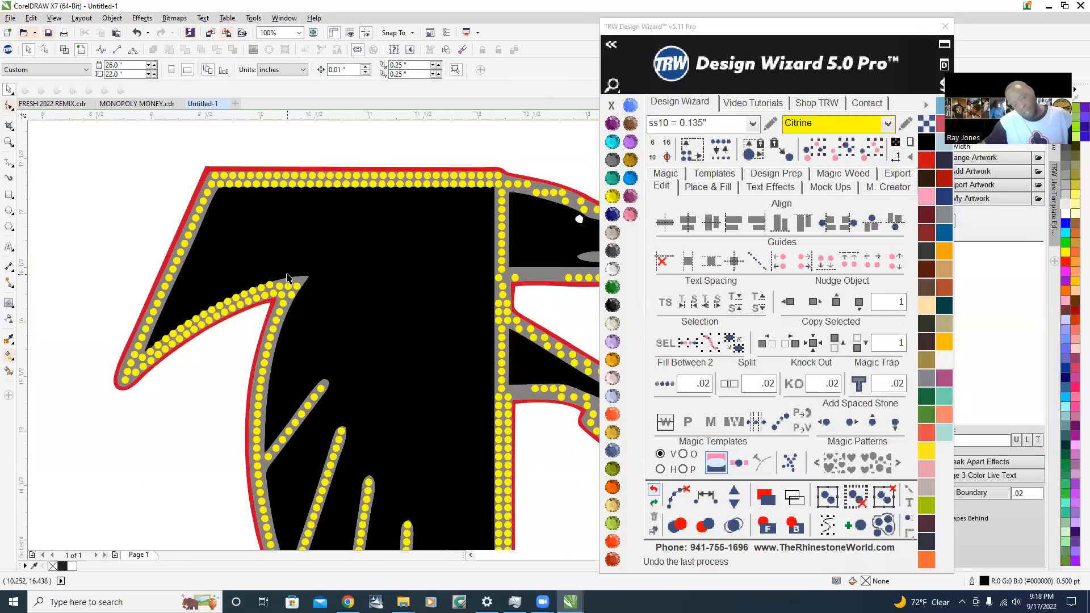
scroll(287, 279, "up", 3)
scroll(233, 353, "up", 1)
left_click(218, 366)
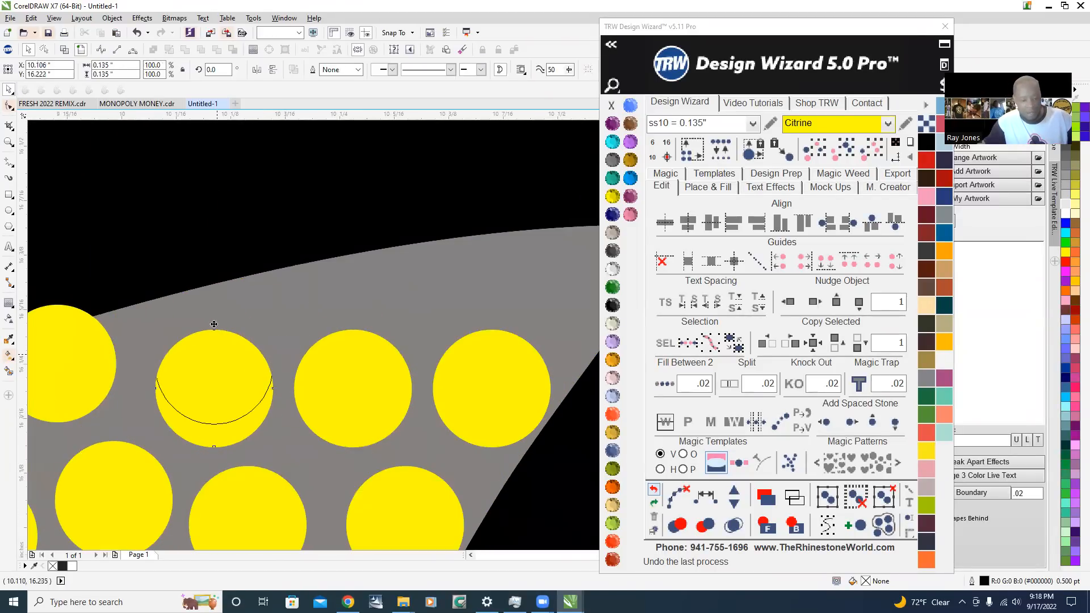
left_click_drag(340, 384, 341, 303)
left_click_drag(488, 362, 482, 300)
scroll(483, 300, "down", 2)
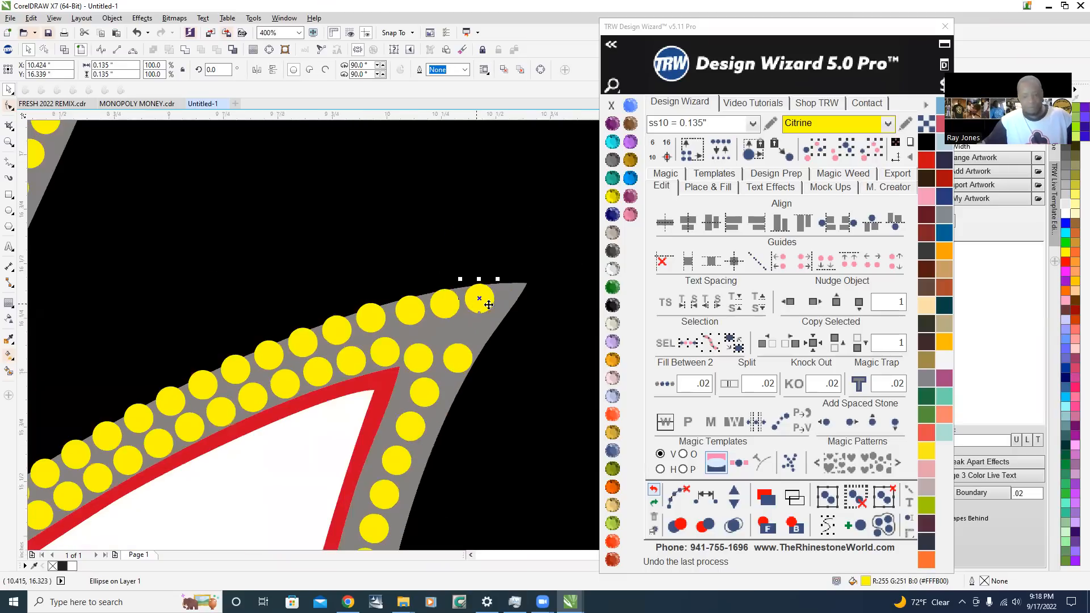
scroll(518, 312, "up", 2)
left_click_drag(360, 281, 391, 272)
scroll(391, 271, "down", 2)
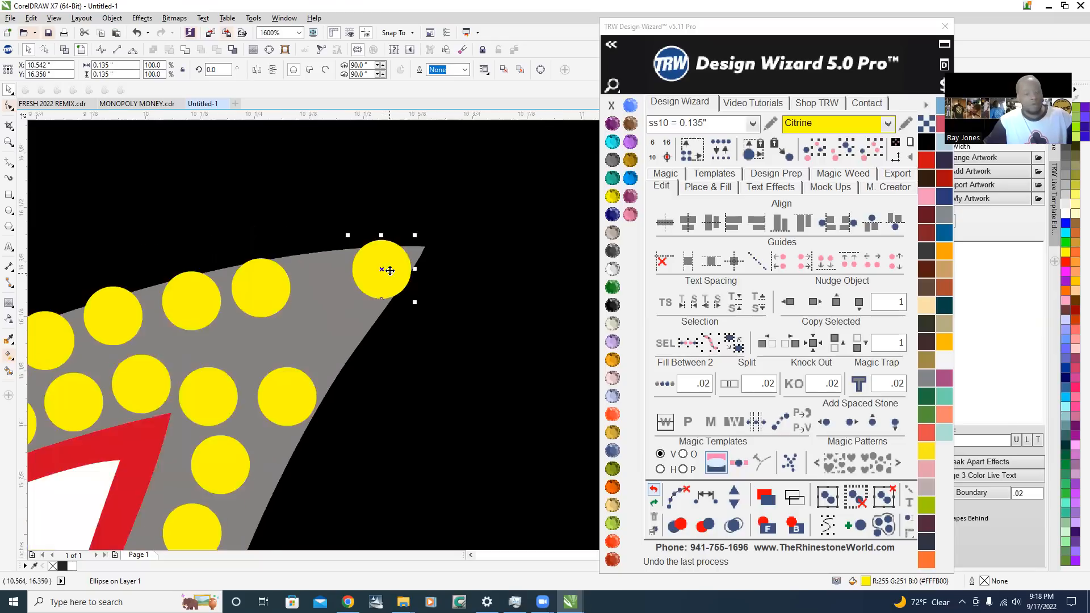
Select the whole black-side row from the pointed tip to the lower inner corner and space its stones evenly along a path
left_click(290, 285, "shift")
left_click(251, 294, "shift")
left_click(215, 306, "shift")
left_click(185, 314, "shift")
left_click(111, 344, "shift")
left_click(79, 360, "shift")
left_click(43, 373, "shift")
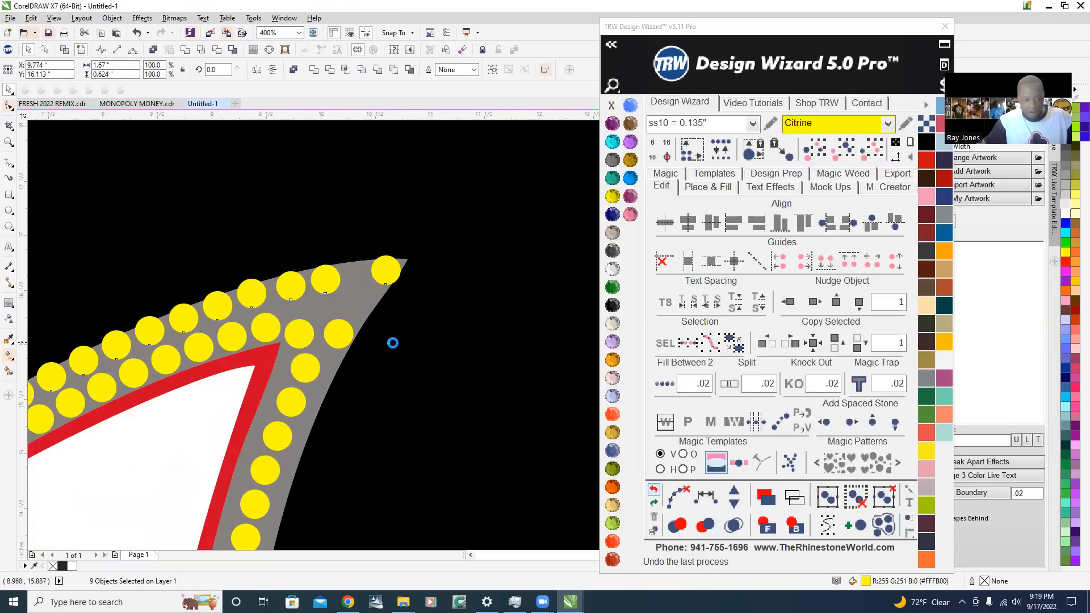
scroll(391, 340, "down", 2)
scroll(269, 372, "up", 1)
scroll(332, 369, "up", 1)
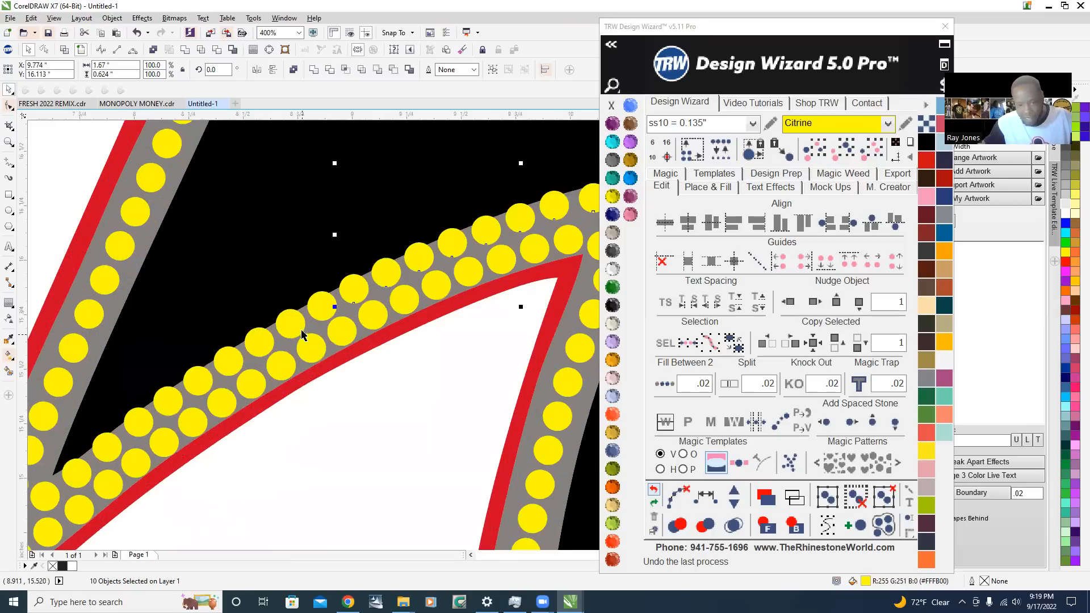
left_click(321, 312, "shift")
left_click(285, 332, "shift")
left_click(263, 344, "shift")
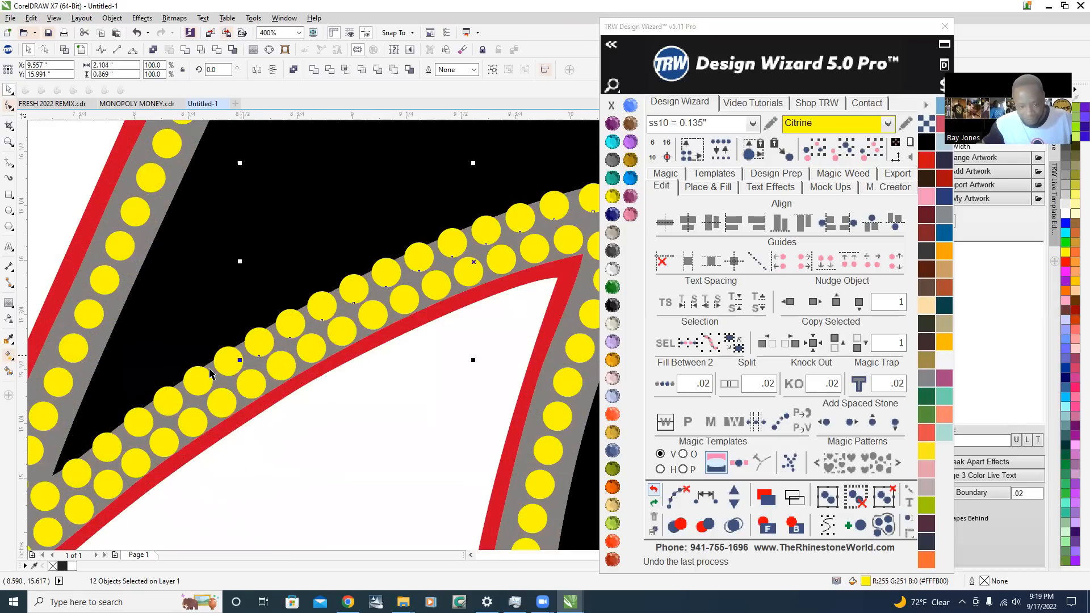
left_click(197, 381, "shift")
left_click(135, 421, "shift")
left_click(108, 449, "shift")
left_click(82, 474, "shift")
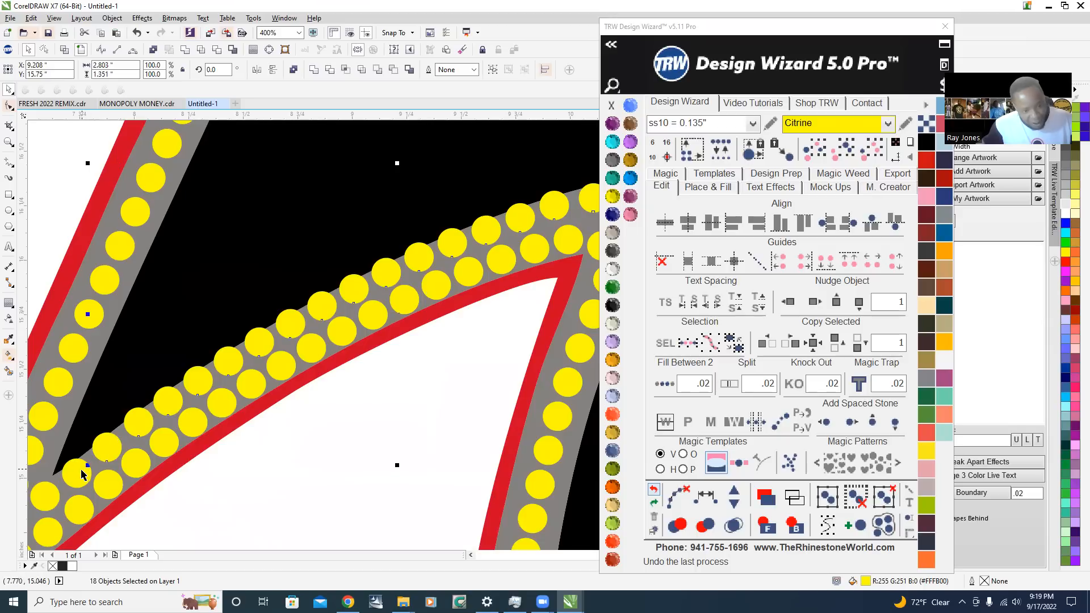
left_click(705, 497)
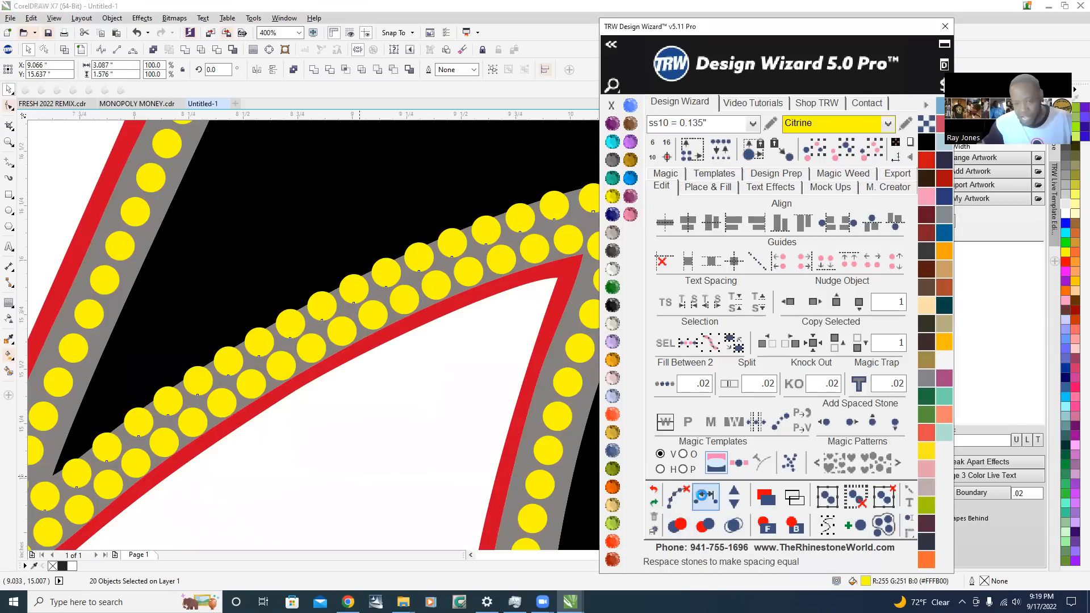
Adjust the black-side row to 21 evenly spaced stones and clear its path
left_click(737, 493)
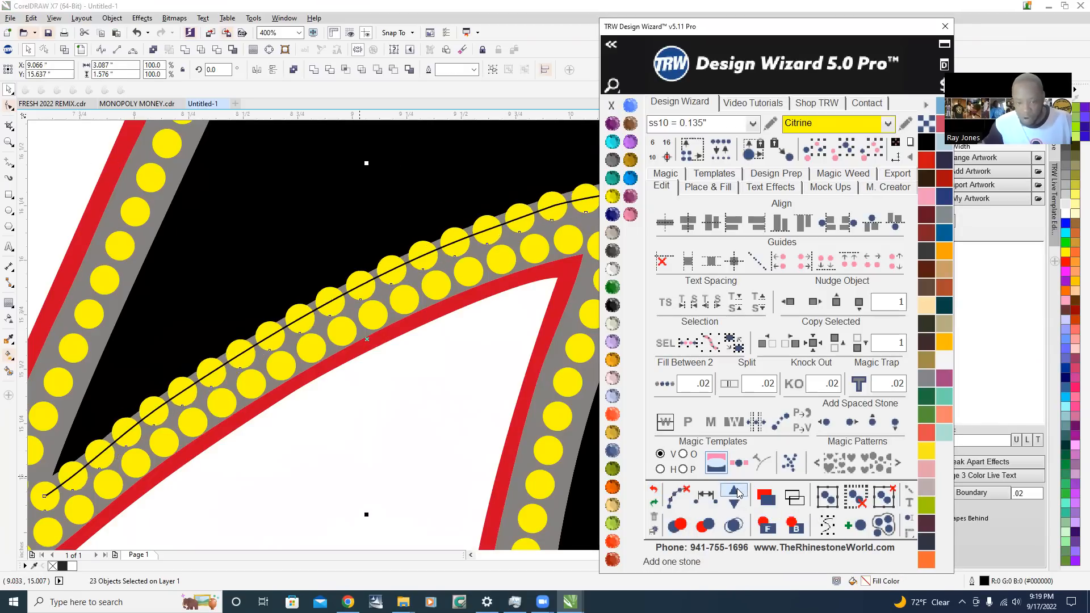
left_click(737, 505)
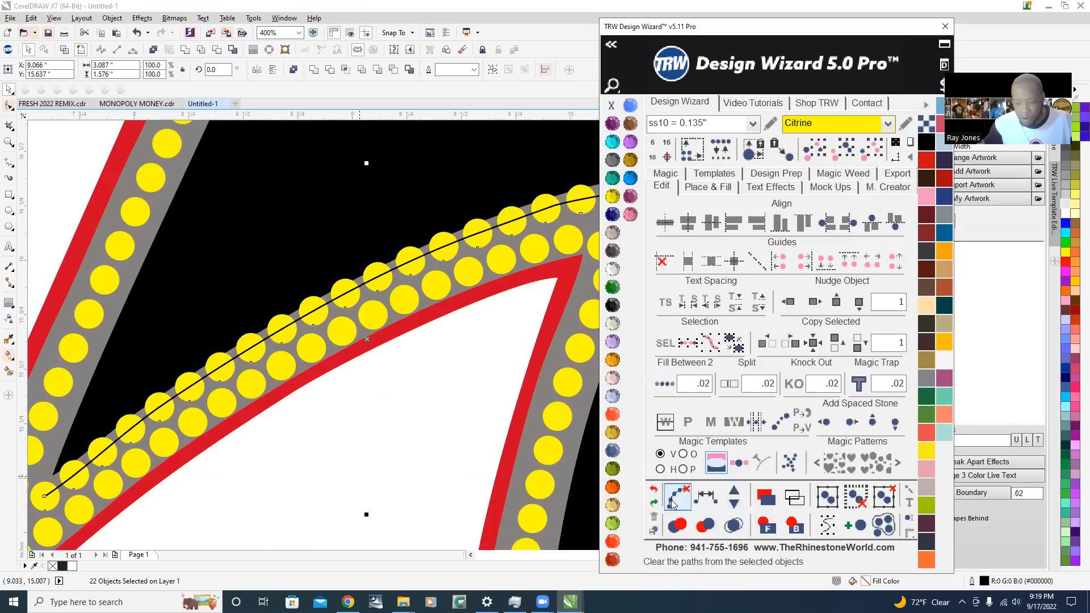
left_click(676, 498)
scroll(293, 355, "down", 2)
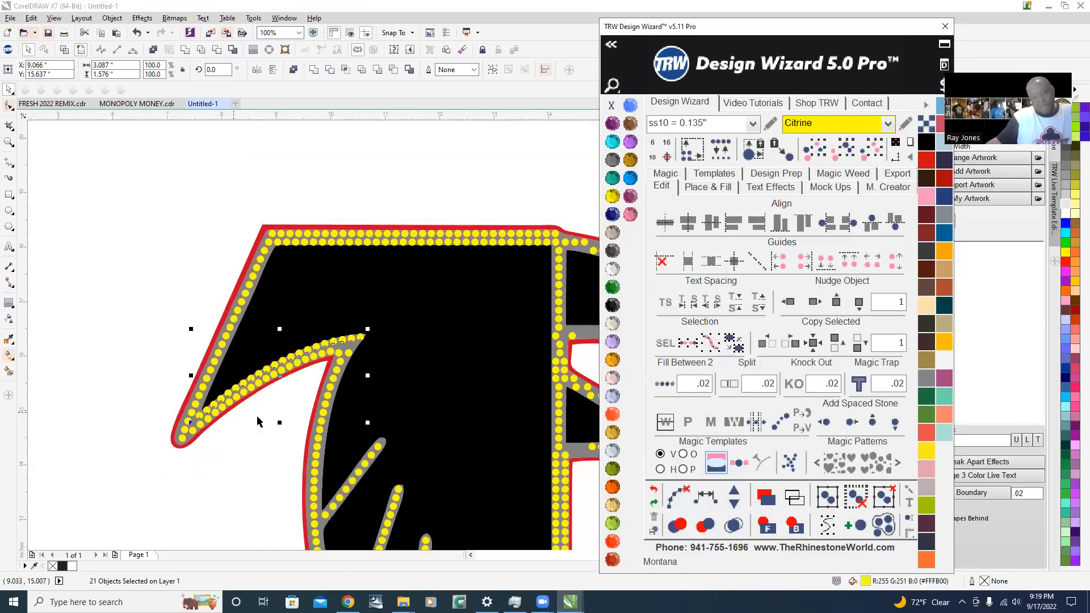
Move the two stones beside the wing tip's inner corner so they continue the descending column up toward the pointed tip
scroll(335, 370, "up", 2)
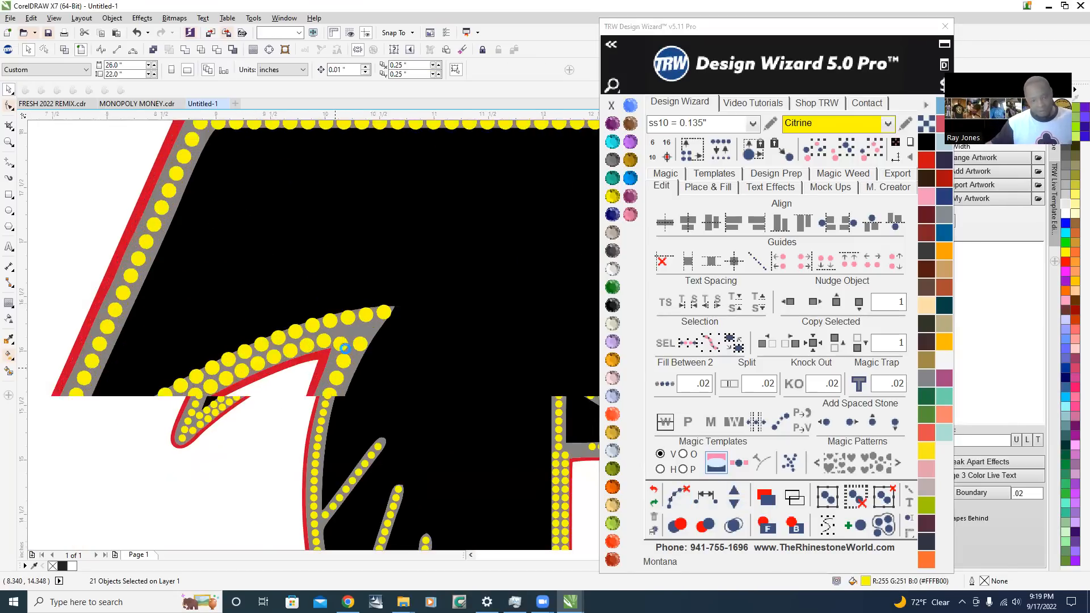
scroll(340, 338, "up", 1)
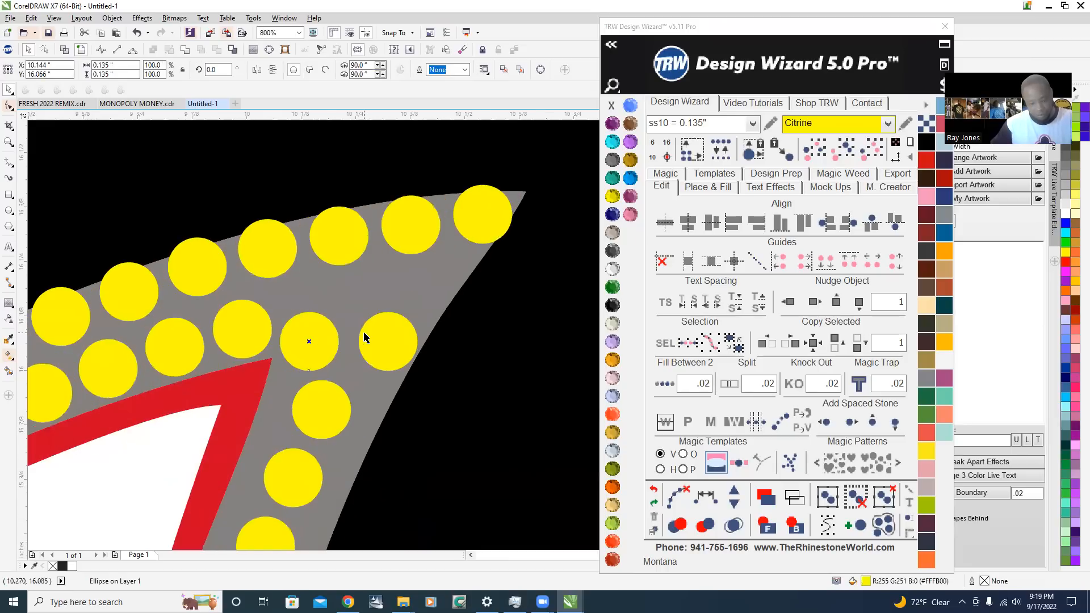
scroll(365, 336, "up", 1)
left_click_drag(386, 347, 346, 314)
scroll(380, 250, "down", 1)
Space the top seven stones of the column below the wing tip evenly along a path and clear the path
left_click(385, 232)
left_click(345, 314, "shift")
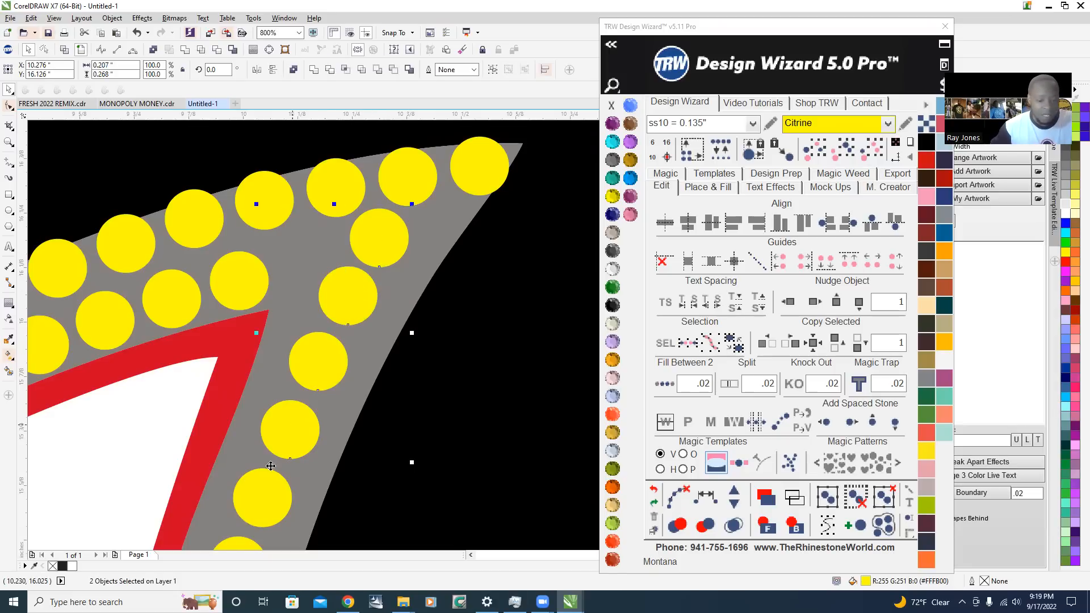
scroll(284, 308, "down", 3)
scroll(329, 303, "up", 1)
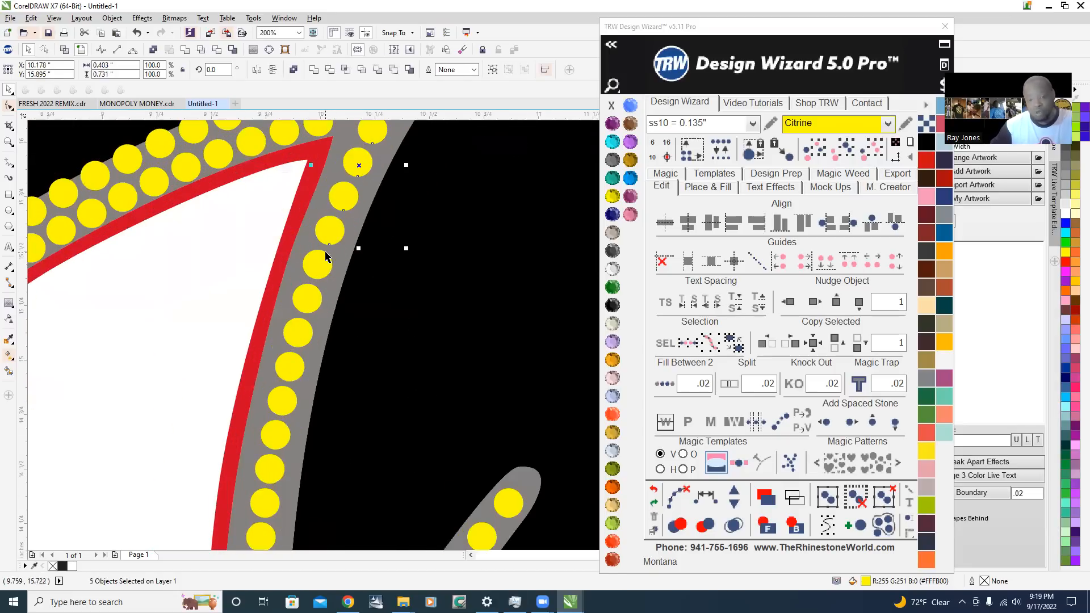
left_click(320, 268, "shift")
left_click(305, 306, "shift")
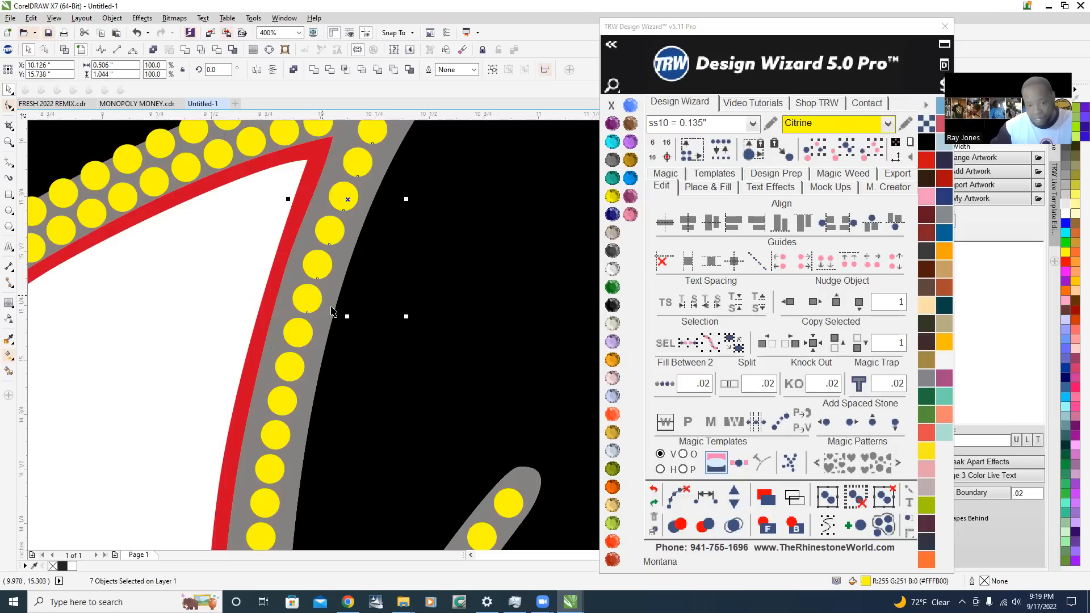
left_click(706, 498)
left_click(672, 493)
left_click(142, 313)
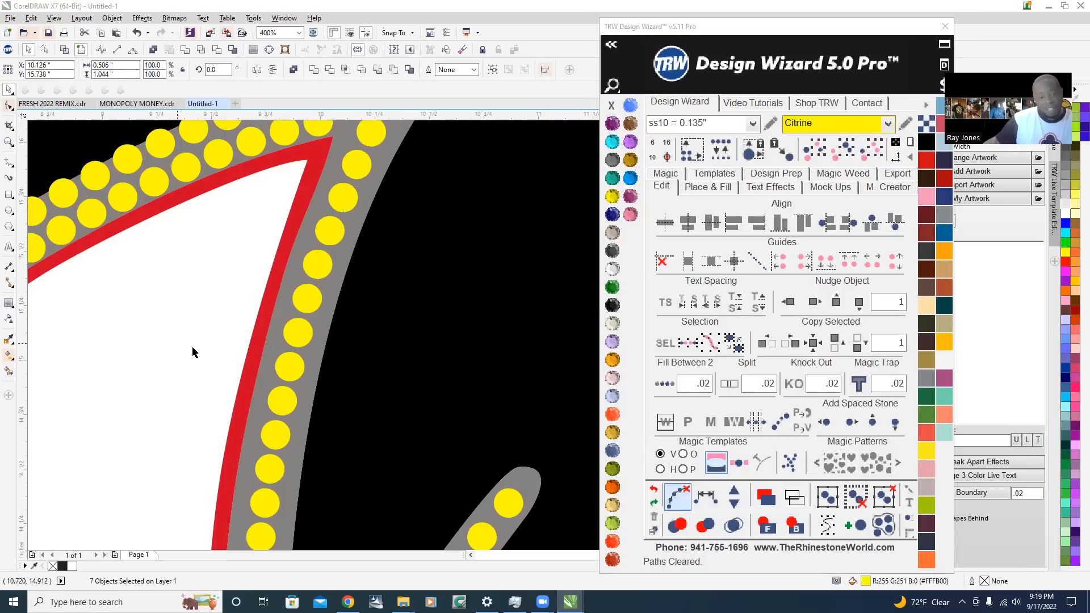
Place a stone in the gap between the wing tip's lower row and the descending column, at about X 10.13, Y 16.15 in
scroll(192, 347, "down", 1)
scroll(278, 222, "up", 1)
scroll(278, 222, "up", 1)
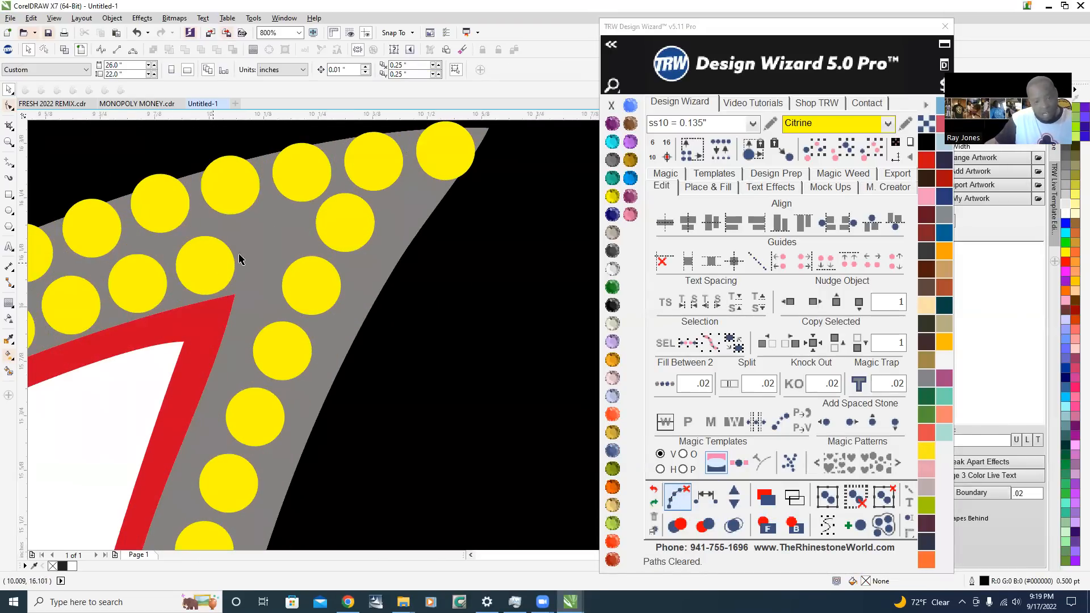
scroll(239, 258, "up", 2)
scroll(157, 317, "down", 1)
left_click(142, 318)
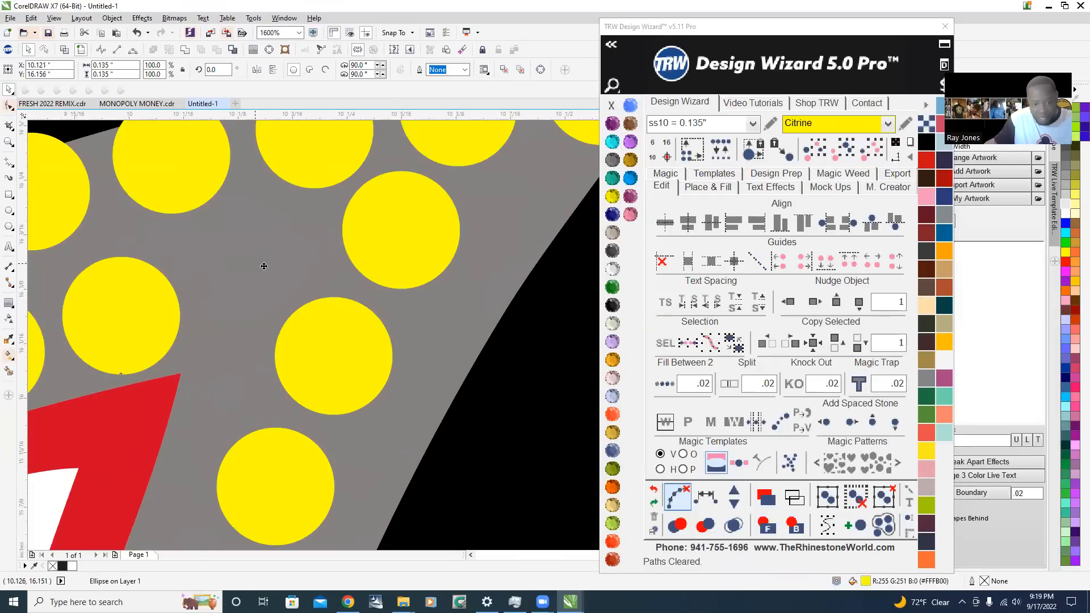
scroll(264, 266, "down", 4)
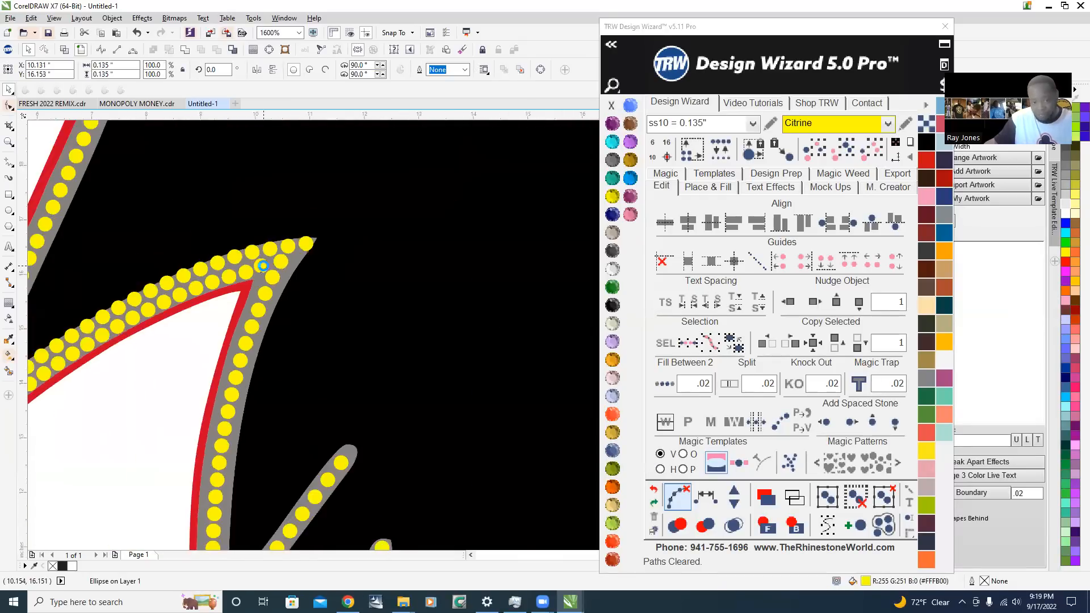
left_click(204, 318)
Select the uppermost diagonal feather line's stones plus the outline stone at its base and space them evenly along a path
scroll(204, 318, "down", 1)
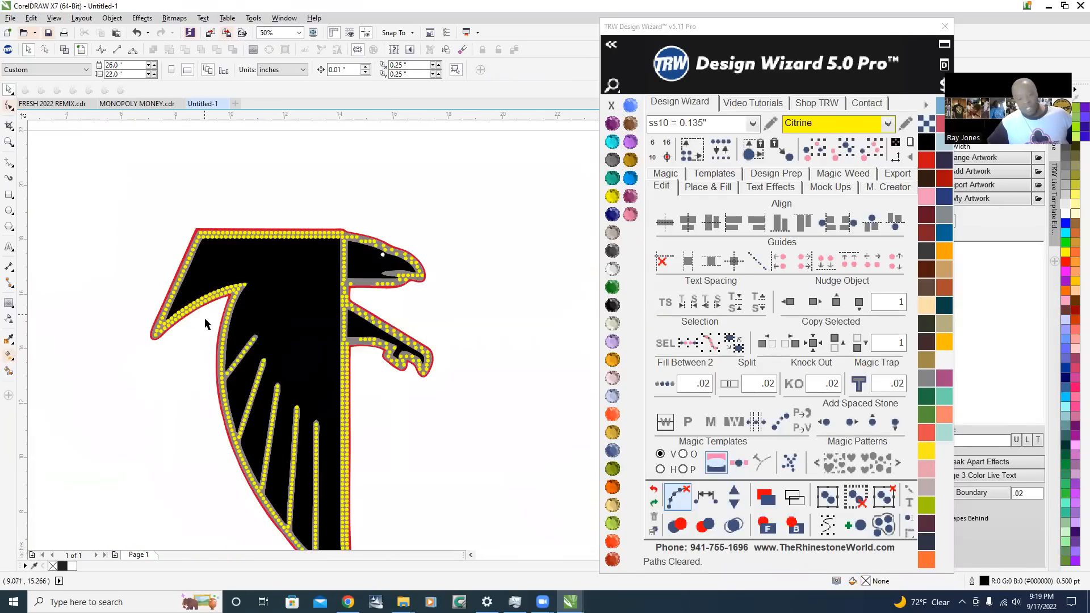
scroll(231, 389, "up", 2)
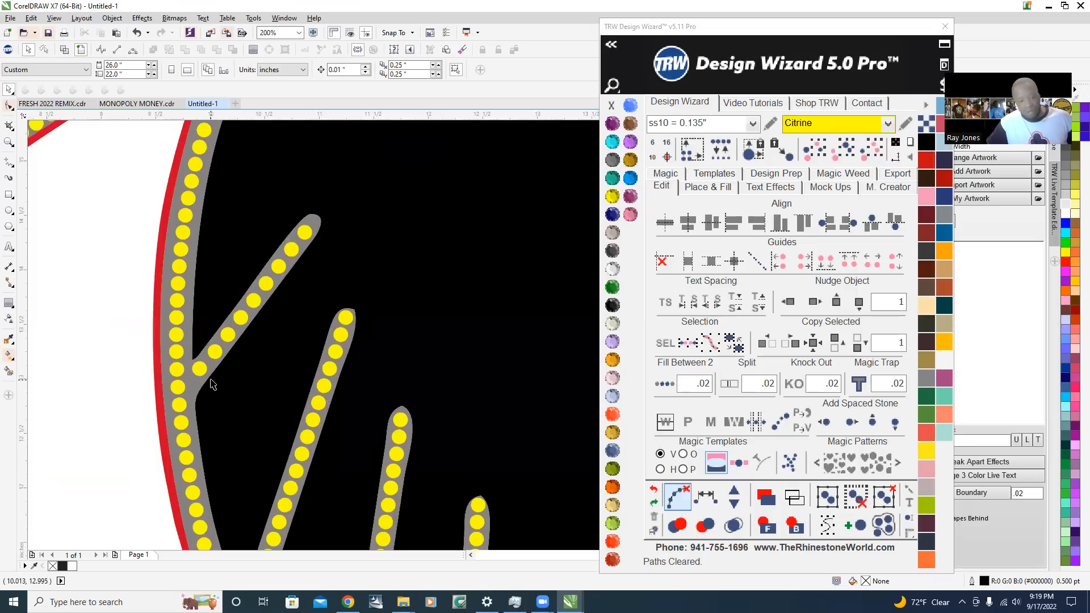
scroll(204, 384, "up", 1)
left_click(183, 384)
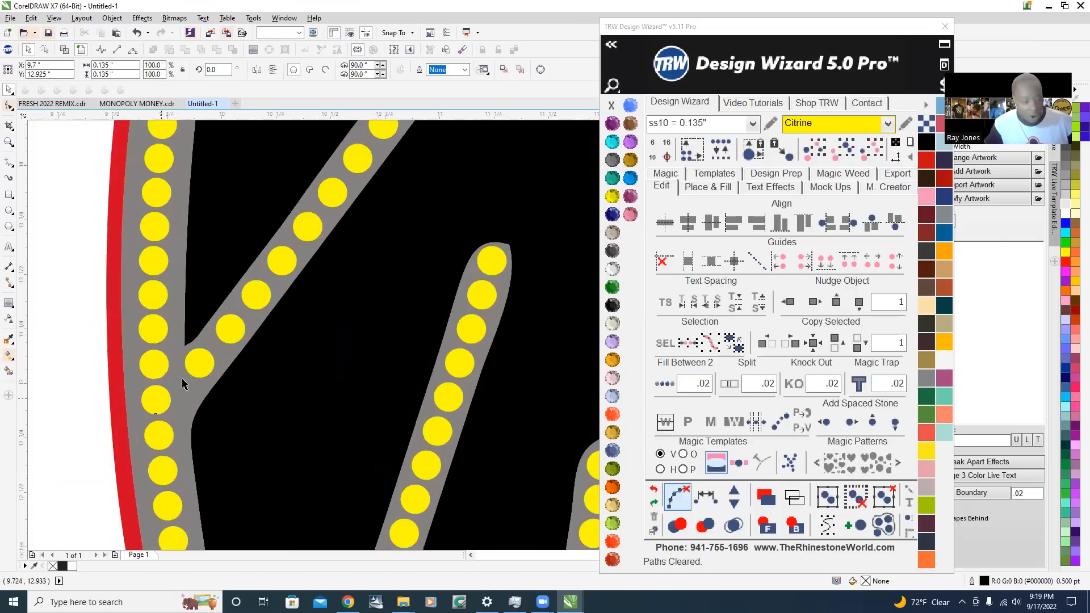
left_click(232, 332, "shift")
left_click(258, 294, "shift")
left_click(279, 261, "shift")
left_click(308, 227, "shift")
left_click(332, 192, "shift")
left_click(358, 160, "shift")
left_click(382, 130, "shift")
scroll(378, 139, "down", 1)
scroll(373, 157, "up", 1)
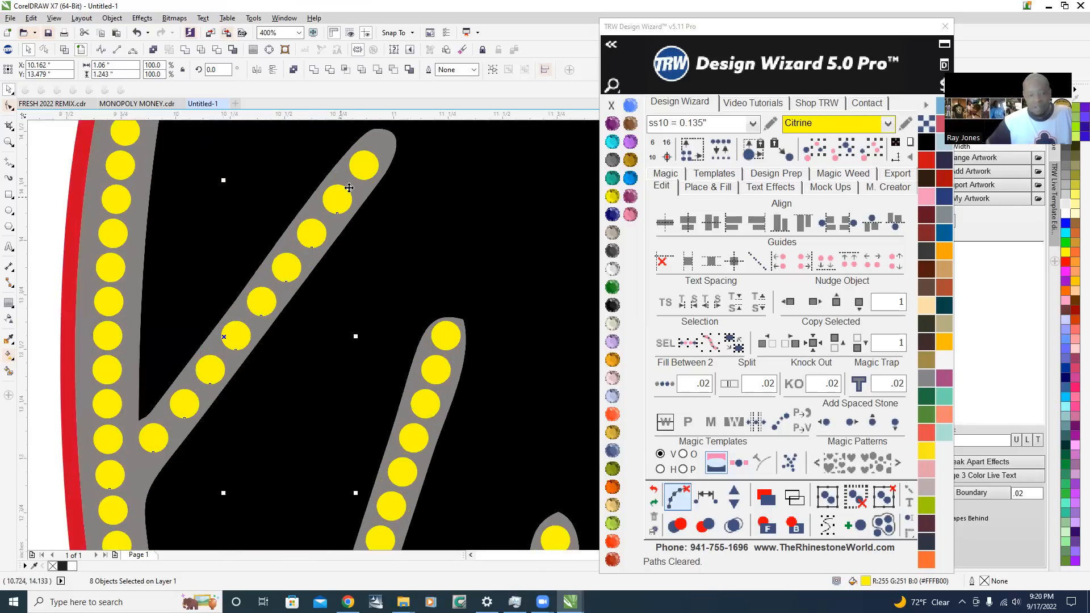
left_click(706, 498)
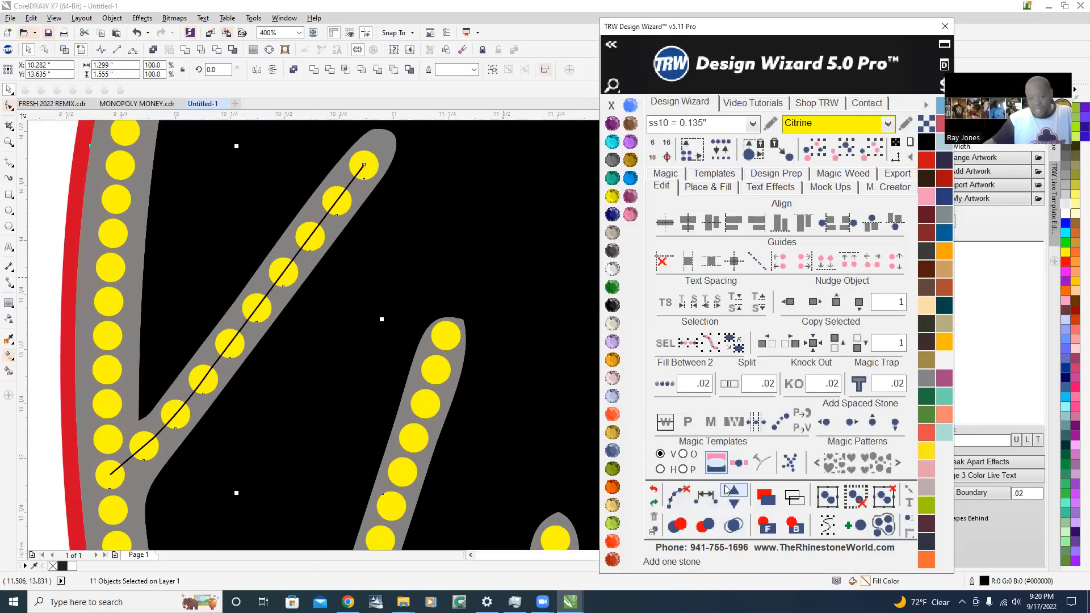
Adjust the uppermost feather line to 11 evenly spaced stones, including its base stone, and clear the path
left_click(734, 493)
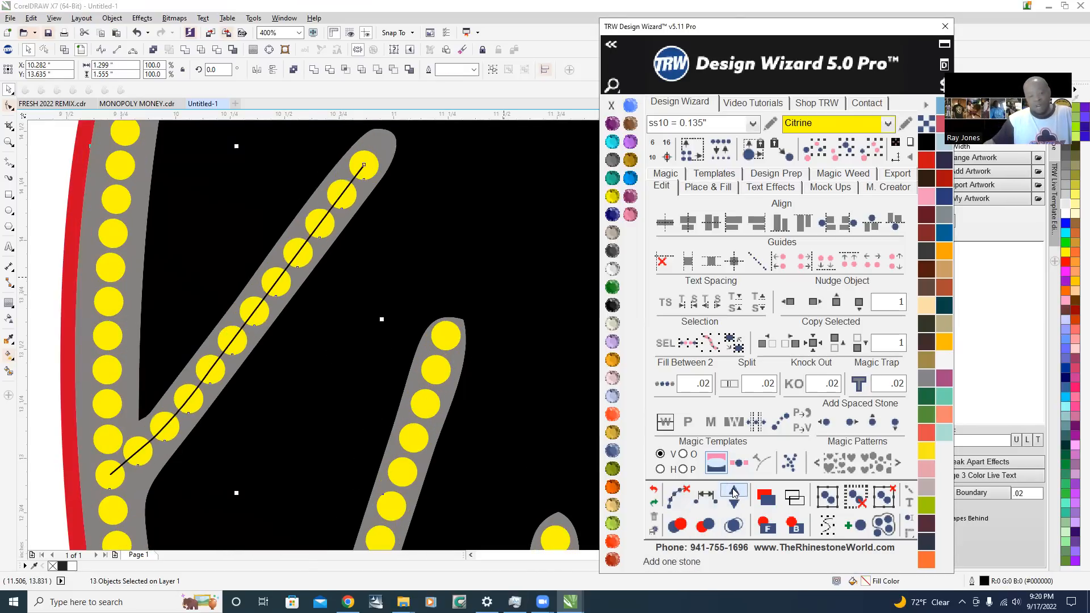
left_click(678, 497)
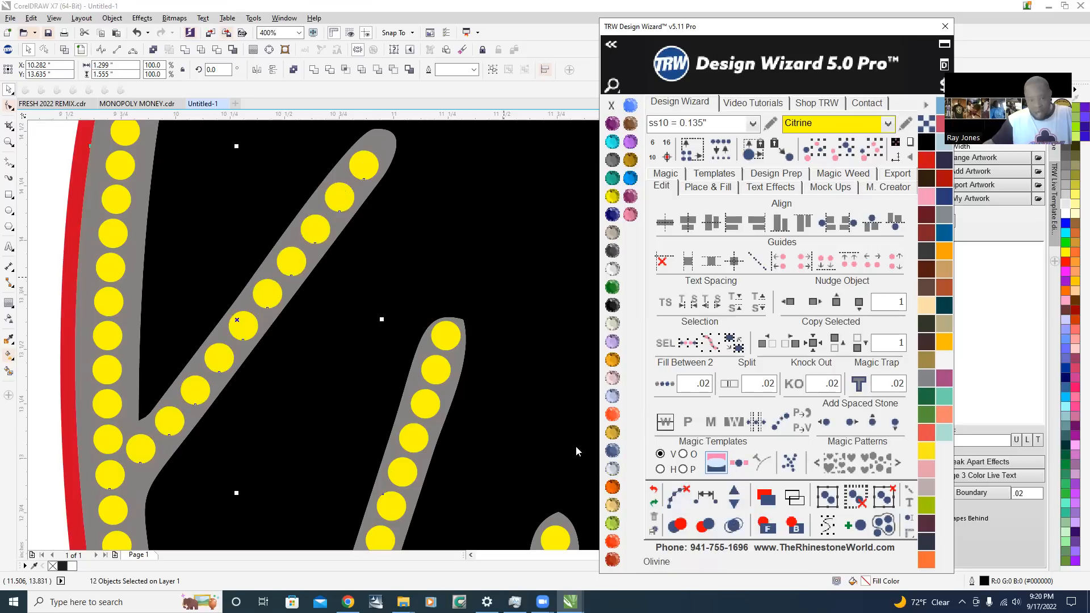
scroll(238, 394, "down", 4)
left_click(239, 394)
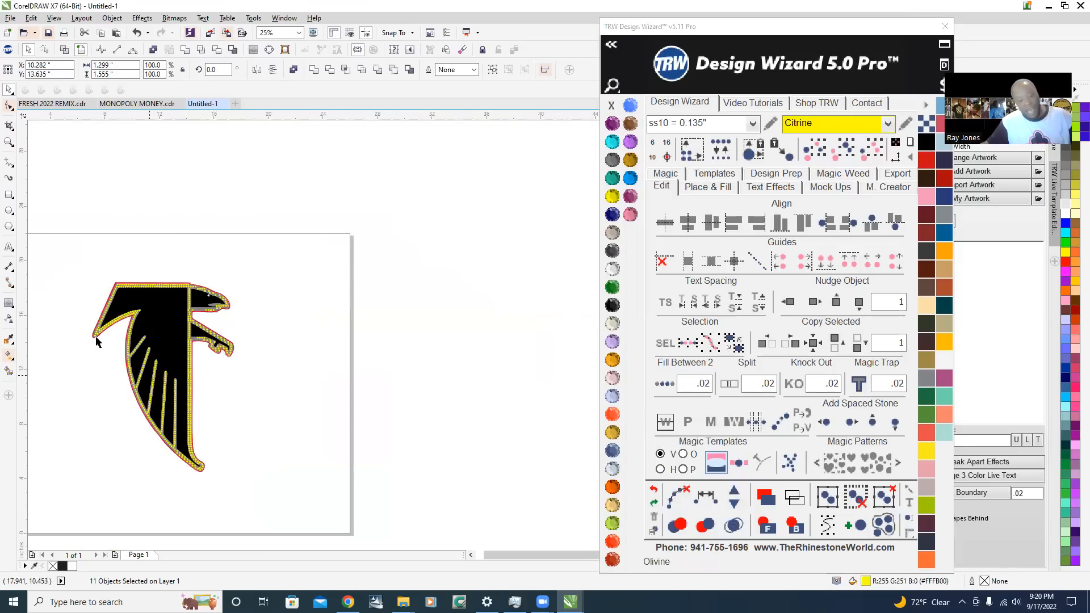
scroll(164, 429, "down", 5)
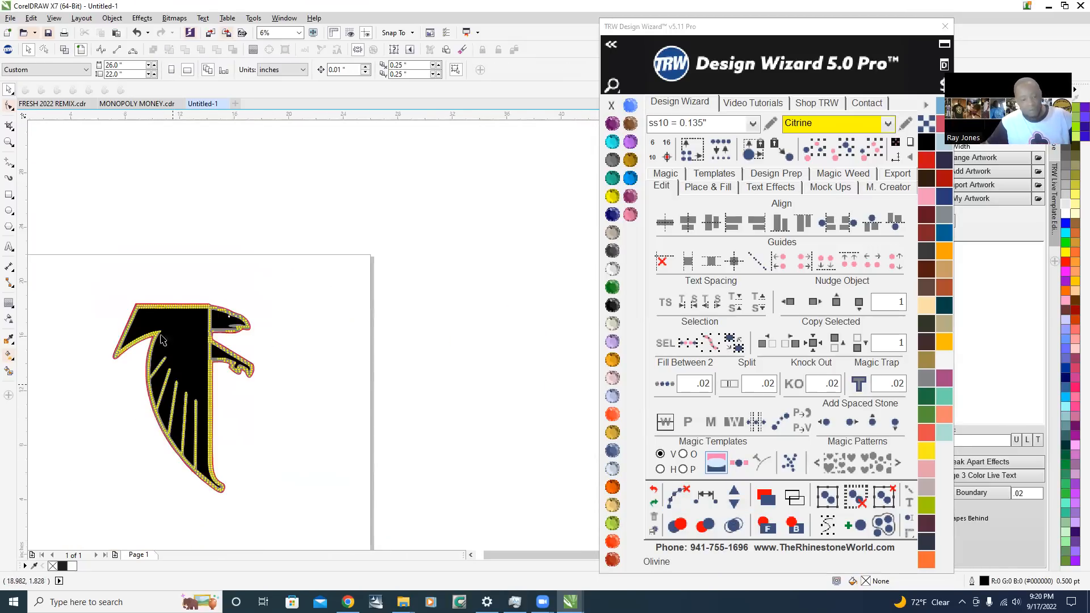
scroll(151, 378, "up", 5)
scroll(362, 291, "up", 1)
scroll(369, 281, "up", 1)
scroll(372, 277, "down", 1)
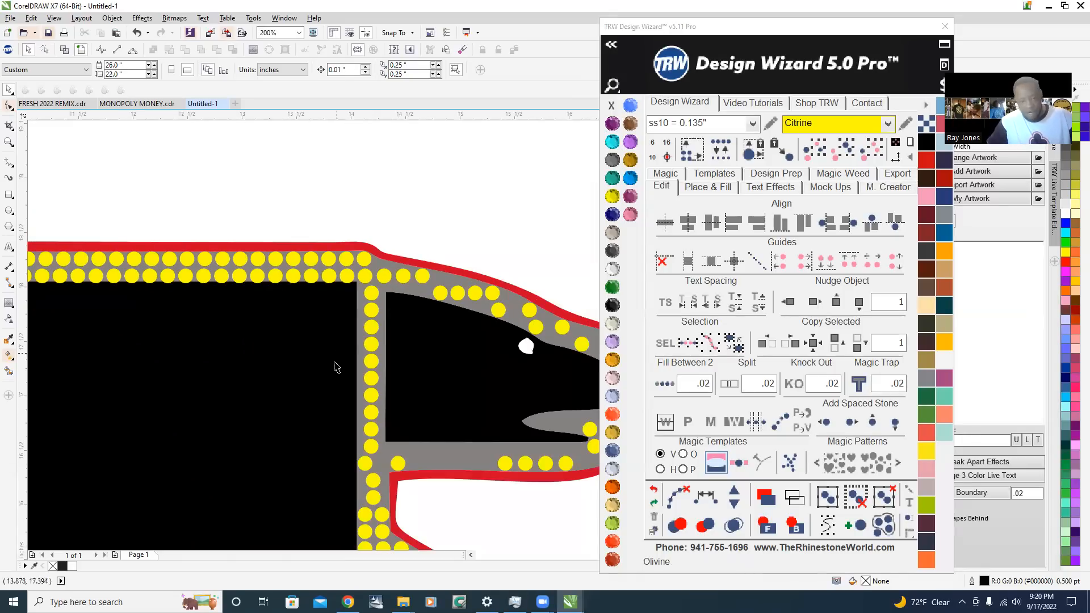
scroll(233, 282, "down", 2)
scroll(307, 350, "up", 1)
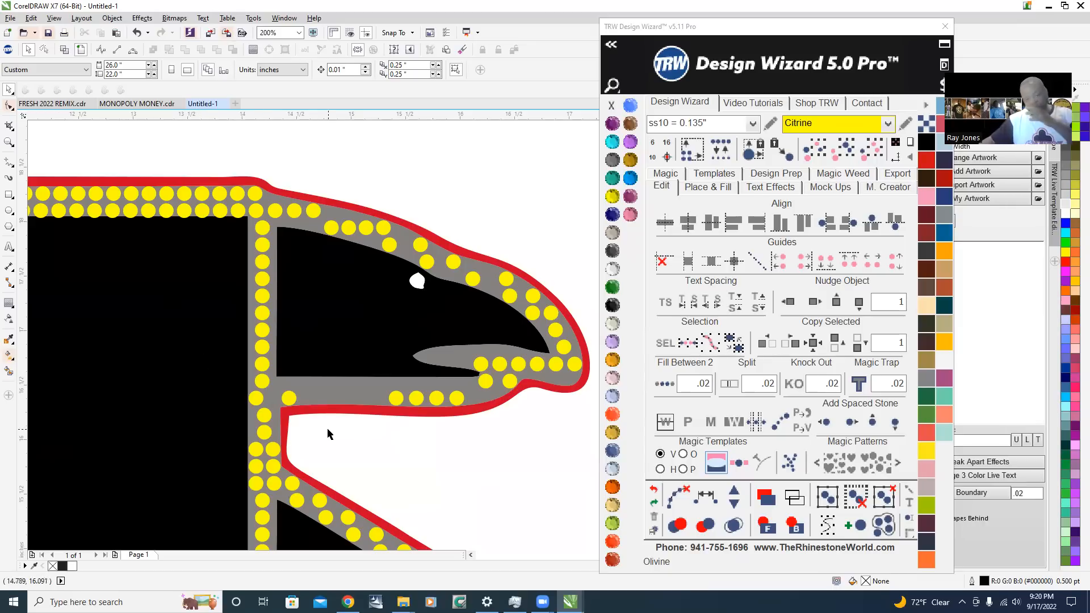
left_click_drag(328, 430, 230, 235)
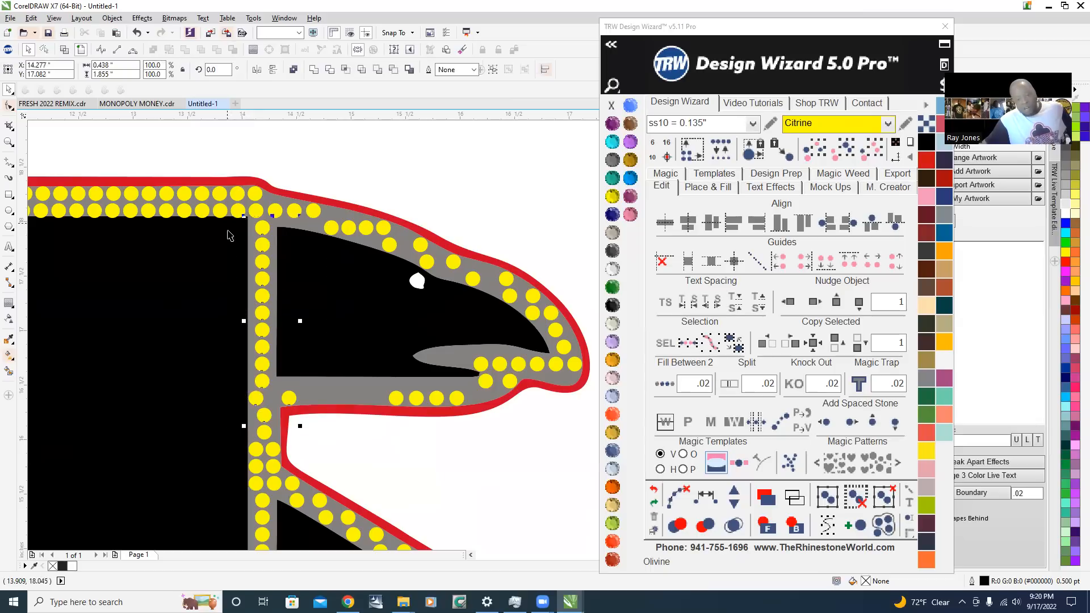
left_click(396, 468)
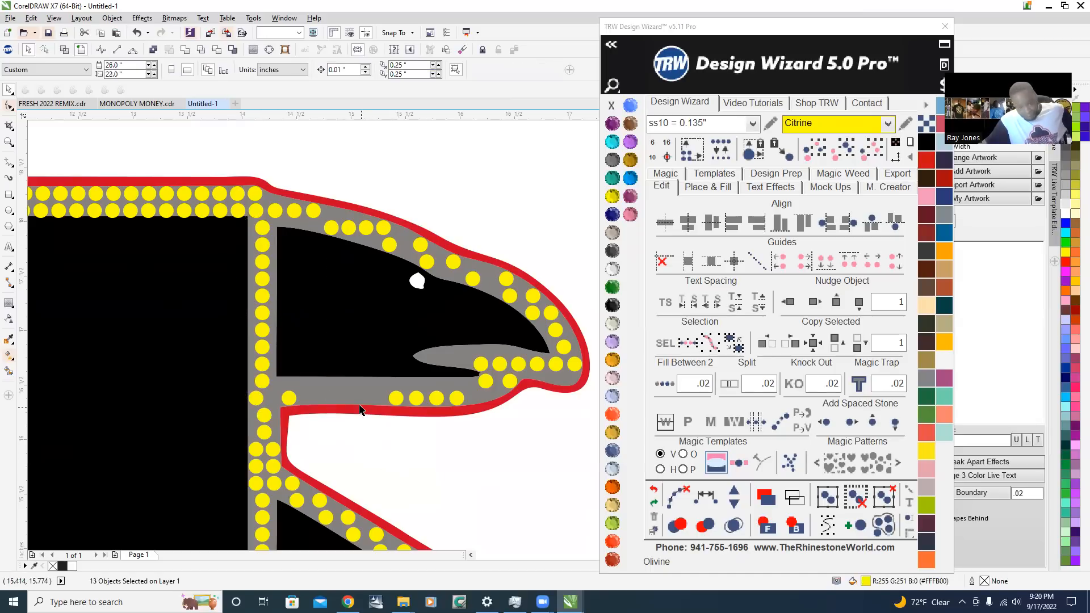
scroll(413, 312, "down", 2)
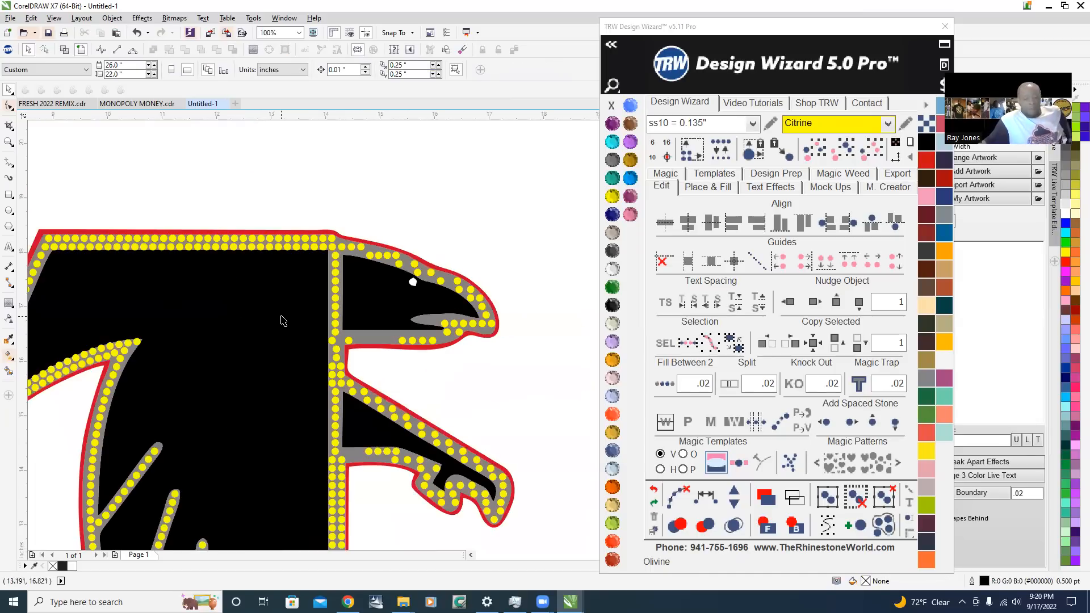
left_click_drag(282, 321, 353, 355)
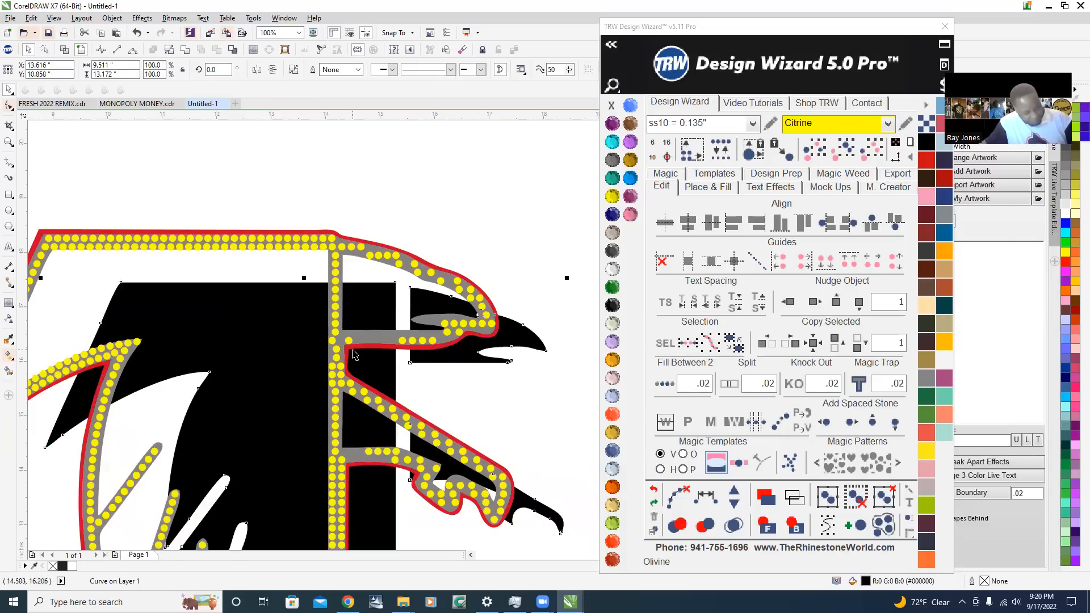
key("ctrl+z")
left_click(358, 226)
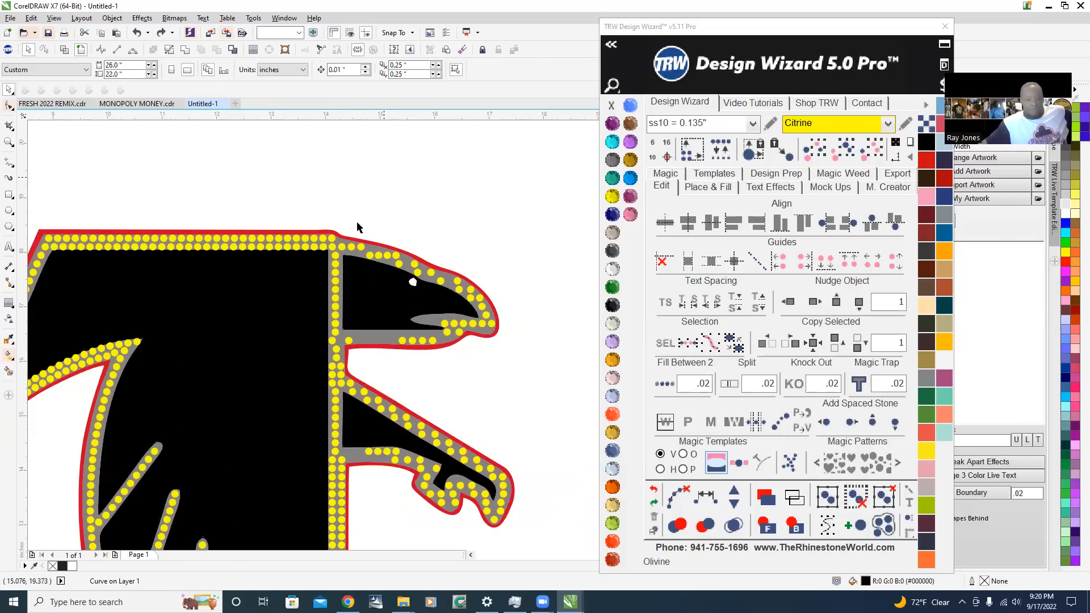
Delete the two stones at the junction of the vertical column and the lower edge of the falcon's head
scroll(359, 309, "up", 2)
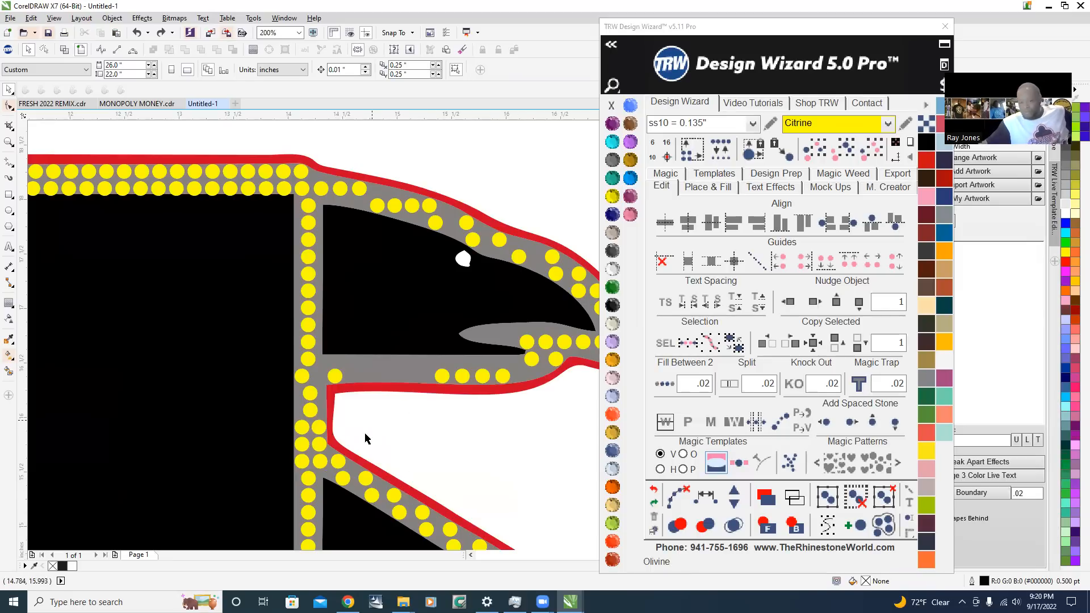
left_click_drag(371, 429, 427, 444)
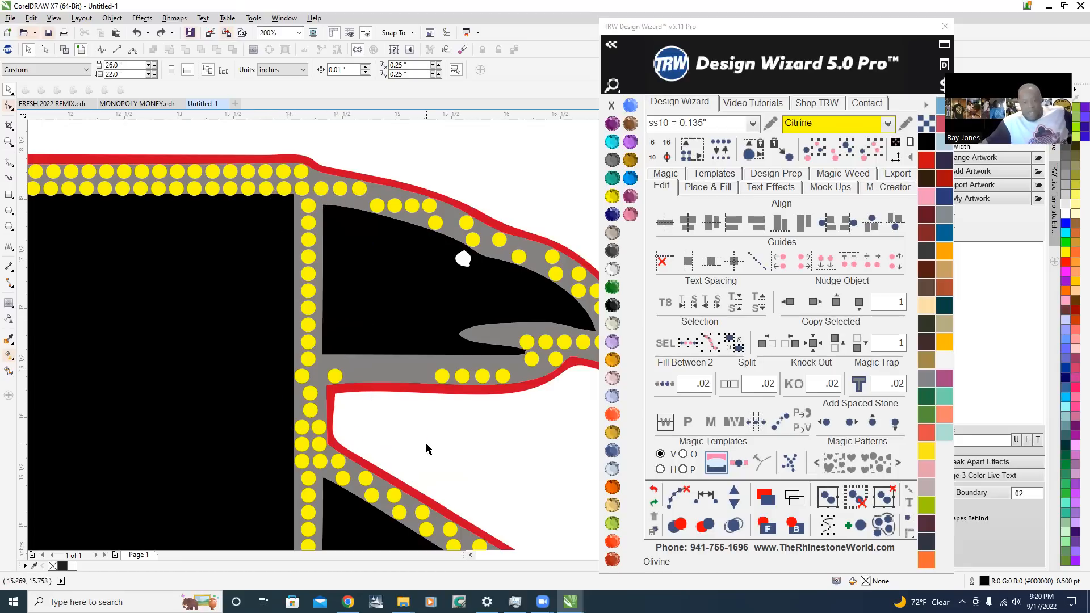
scroll(321, 417, "up", 1)
left_click(276, 343)
key("Delete")
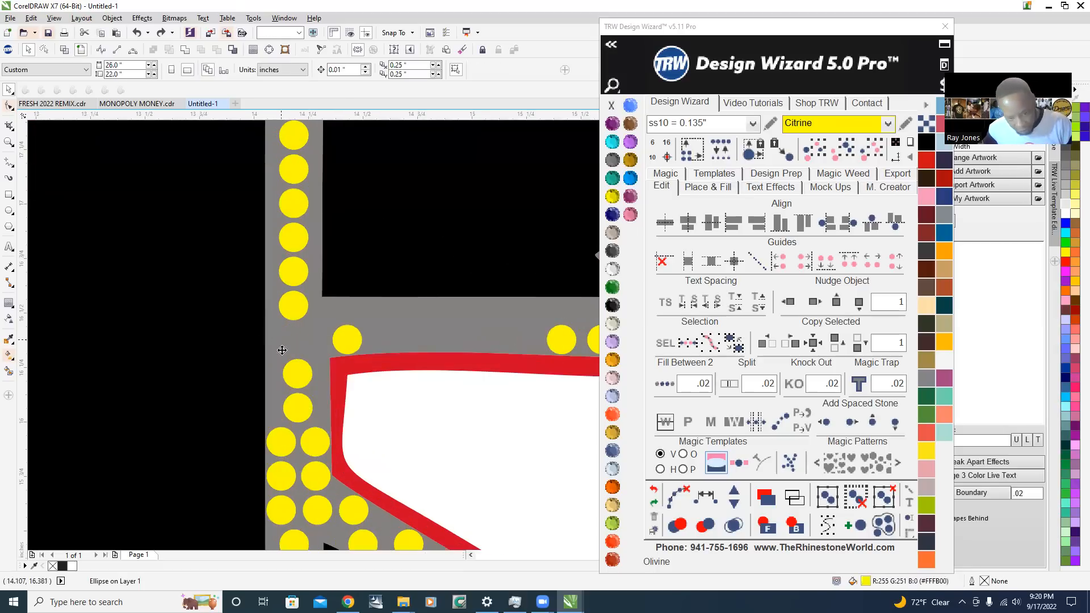
left_click(345, 345)
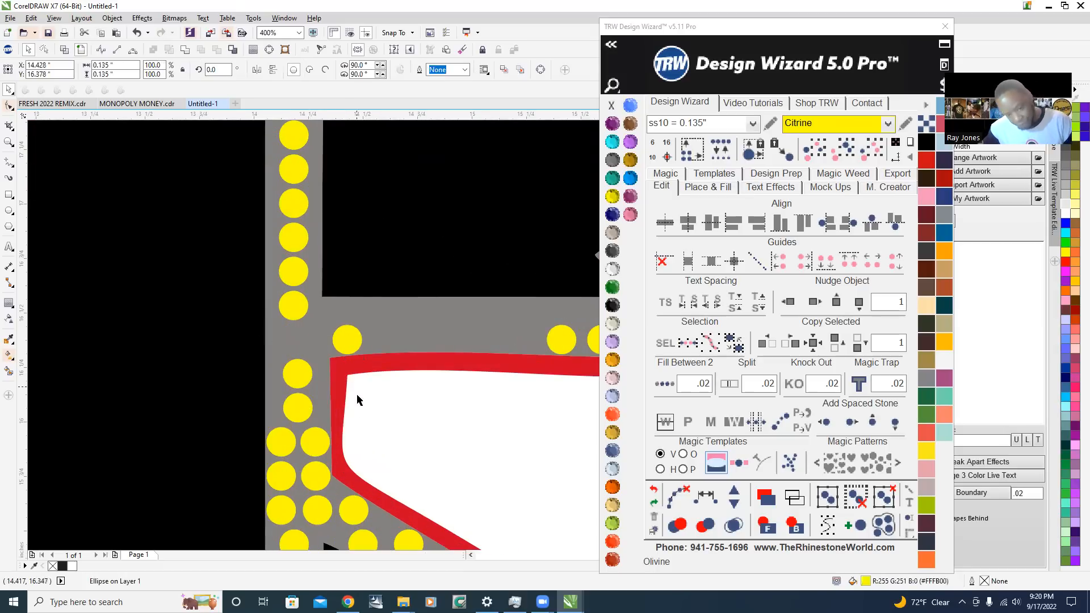
key("Delete")
Select the 12 stones of the vertical column behind the head and shift them toward the black body, centred at X 14.123 in
scroll(386, 450, "down", 1)
left_click_drag(323, 388, 321, 213)
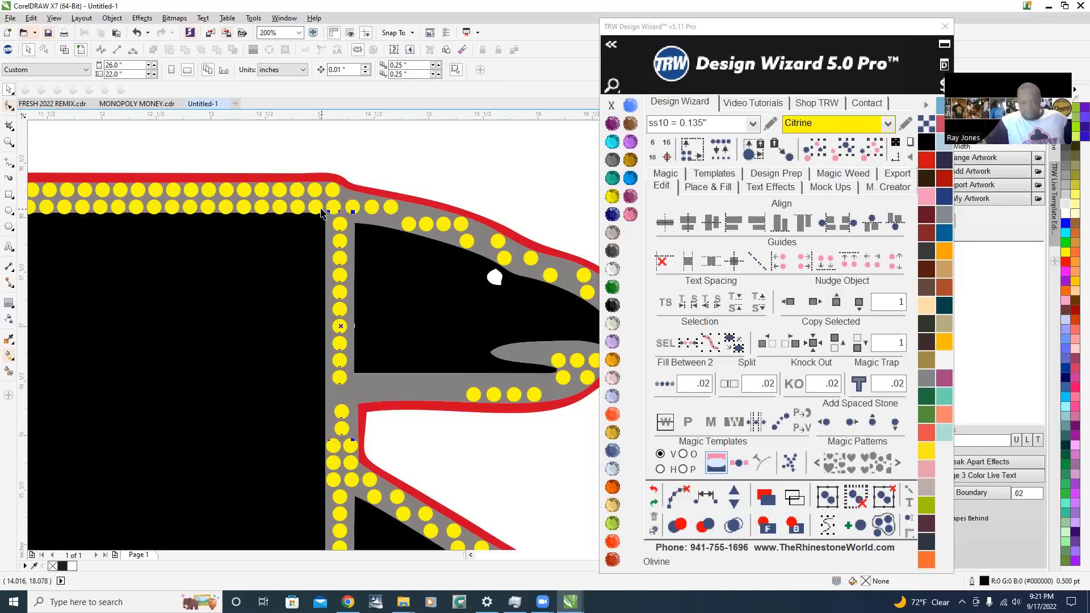
scroll(316, 214, "up", 2)
scroll(452, 287, "up", 1)
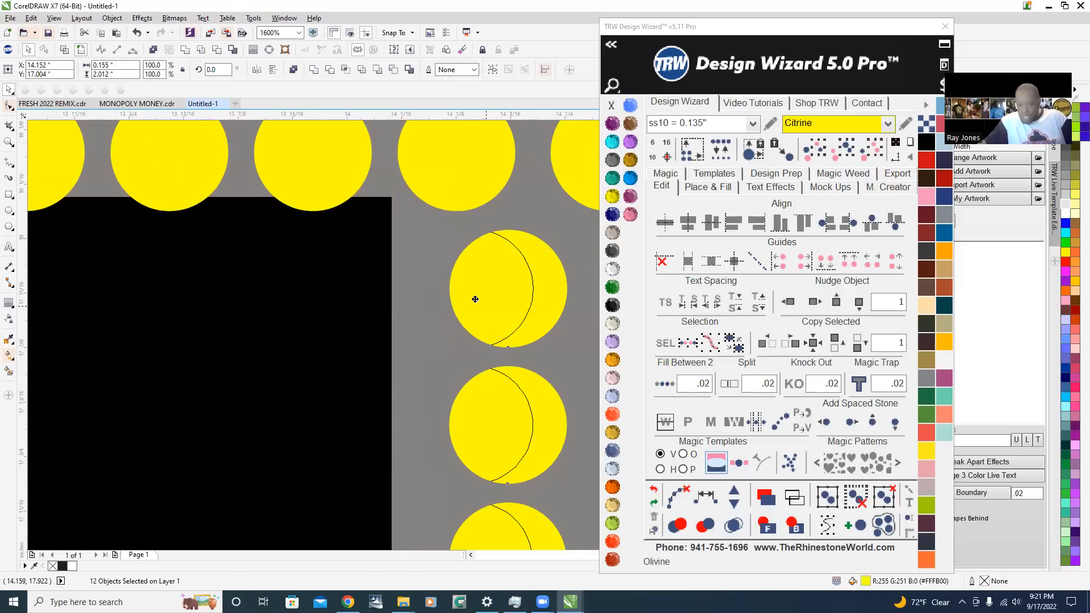
scroll(452, 301, "down", 3)
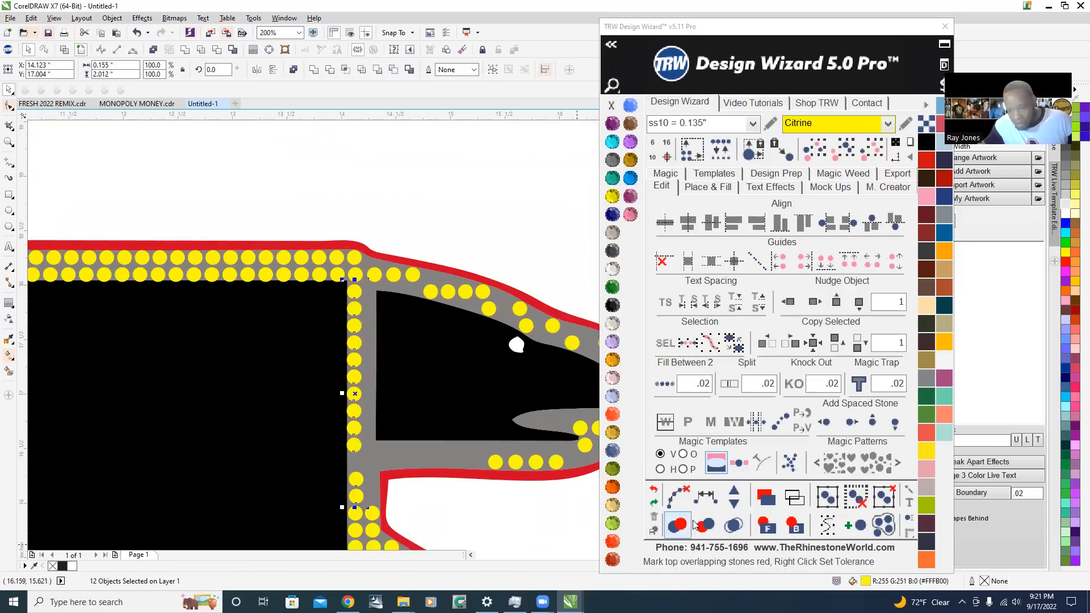
scroll(396, 458, "up", 1)
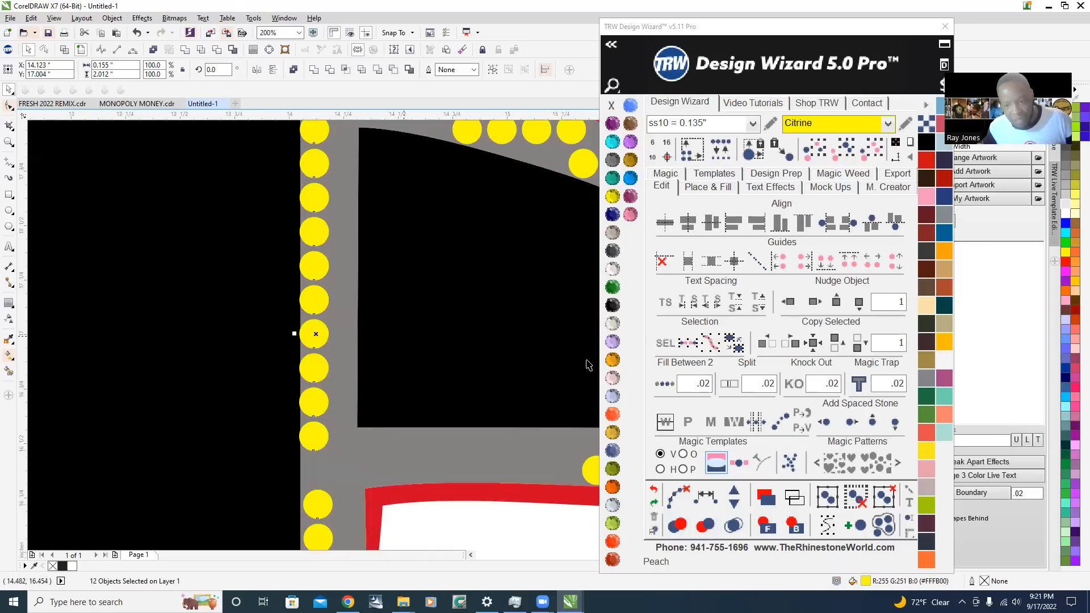
scroll(165, 264, "down", 2)
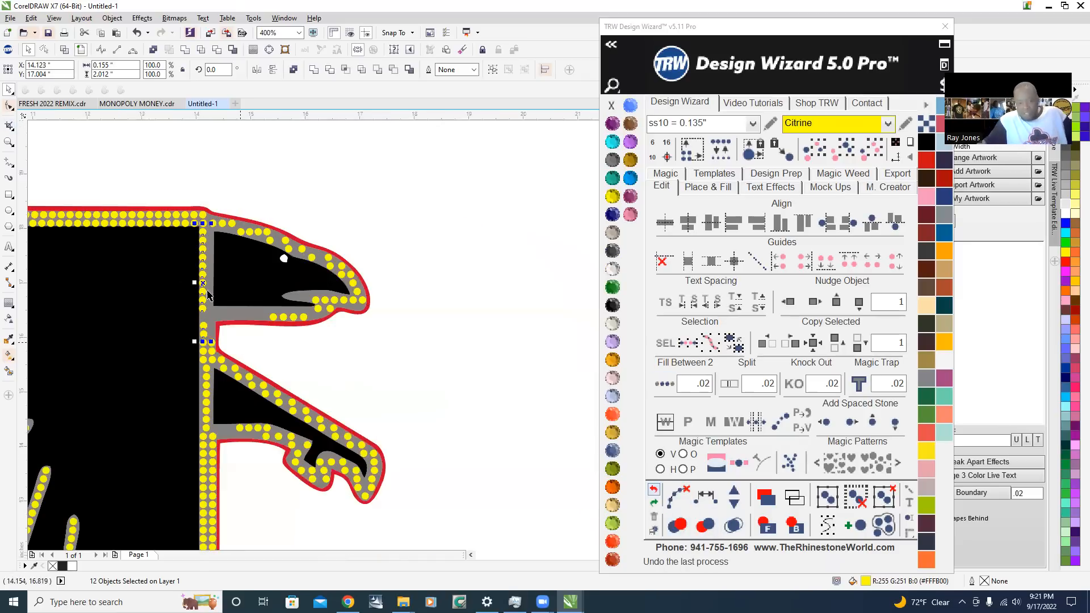
scroll(178, 306, "up", 1)
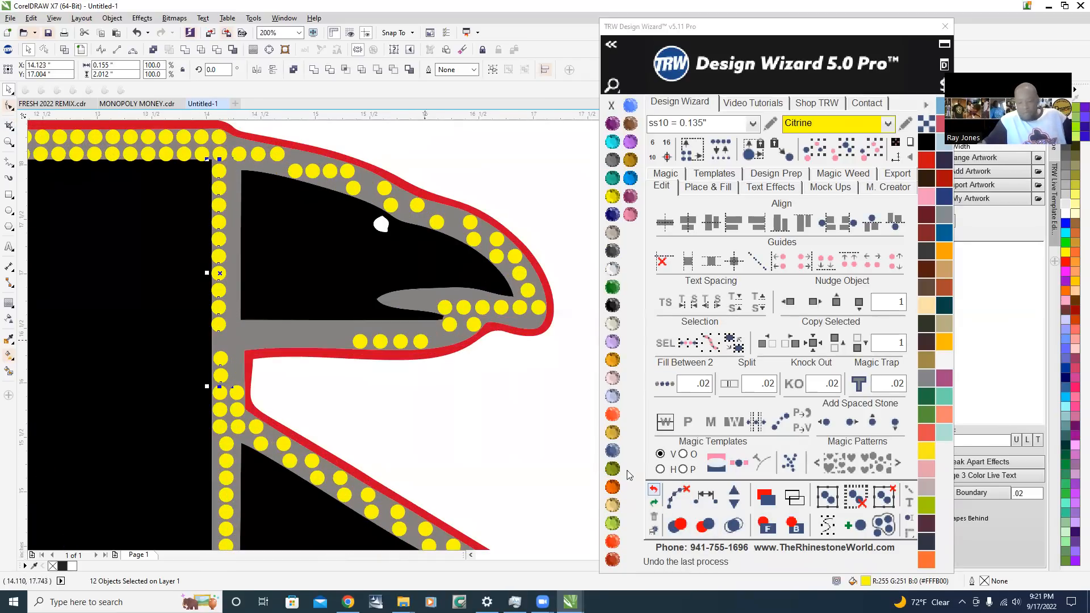
Space the vertical column's stones behind the head evenly along a path, increase them to 13, and clear the path
left_click(706, 497)
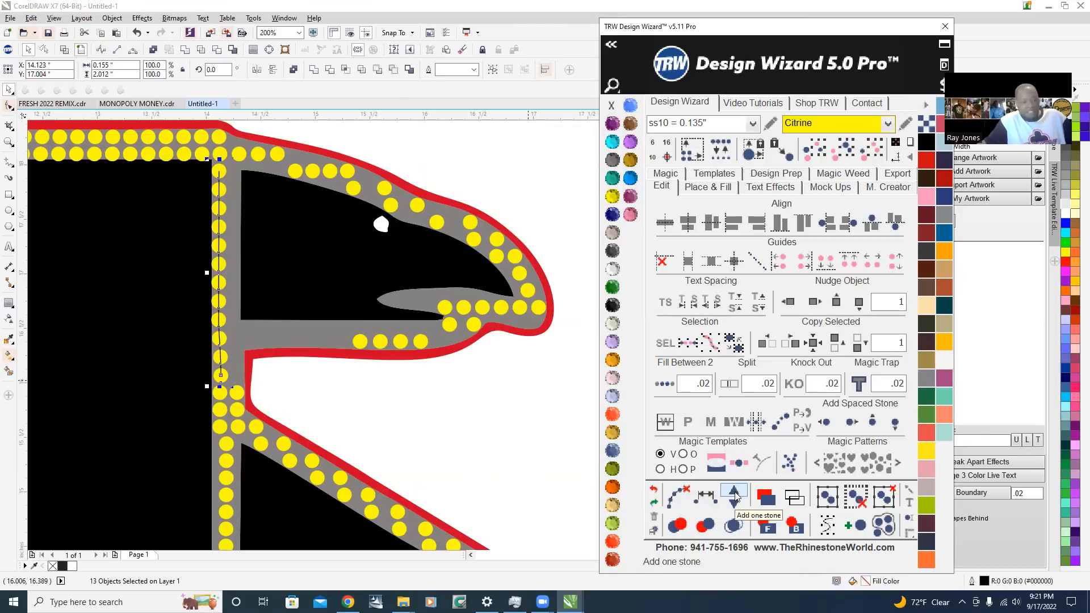
left_click(733, 496)
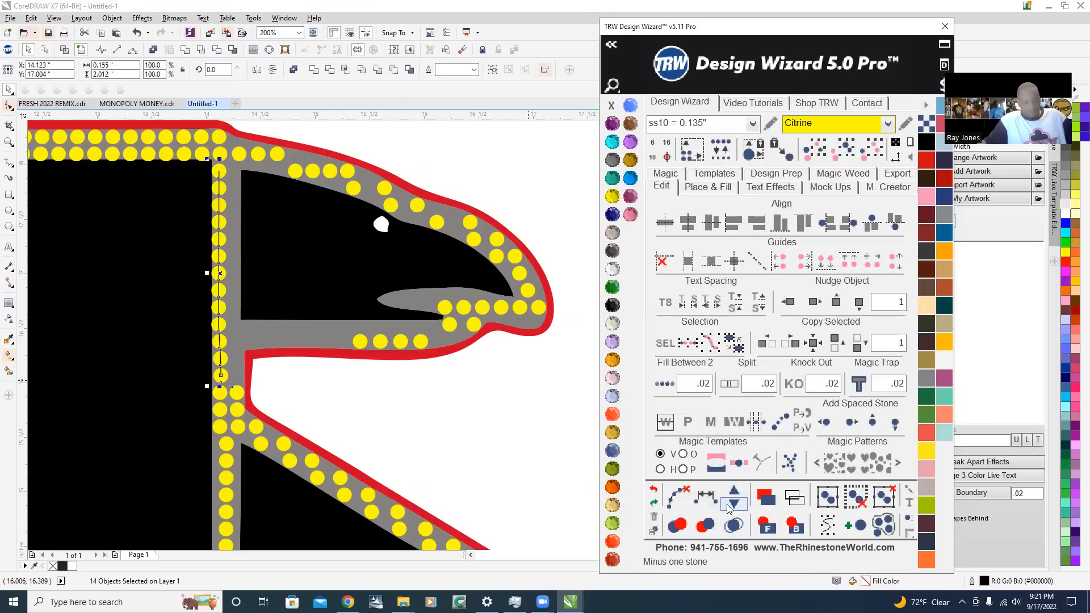
left_click(706, 524)
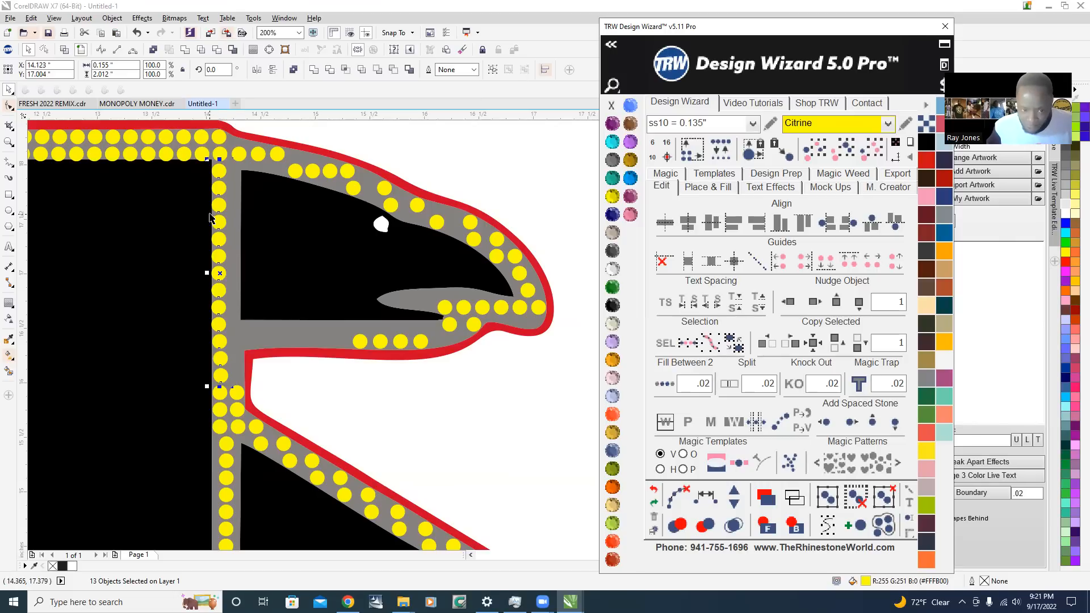
Duplicate the 13-stone column behind the head as a parallel column beside the black head area, centred at X 14.273 in
left_click_drag(219, 221, 234, 226)
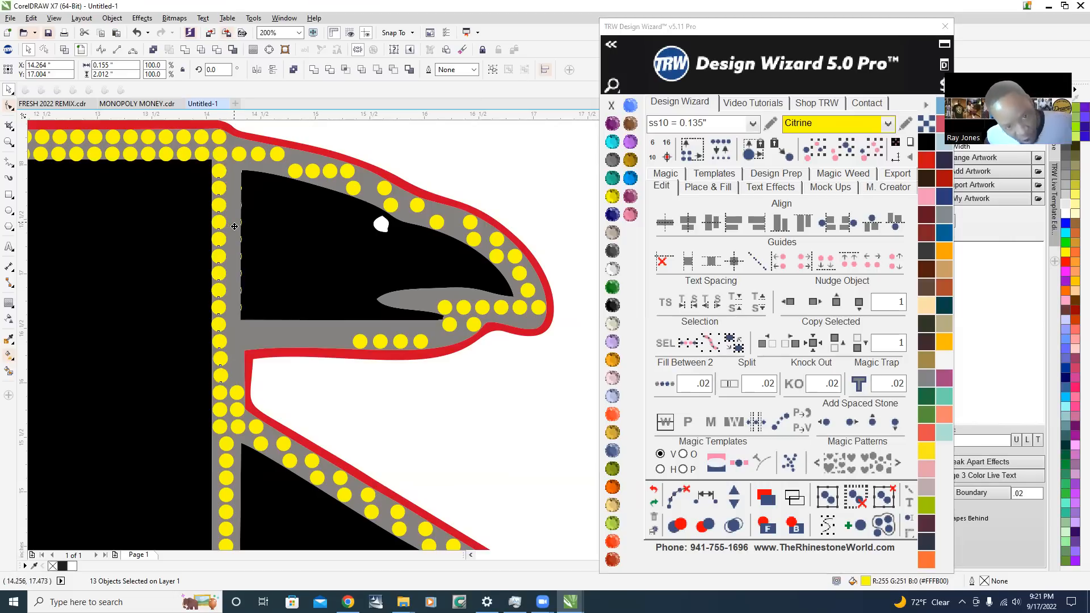
scroll(234, 165, "up", 5)
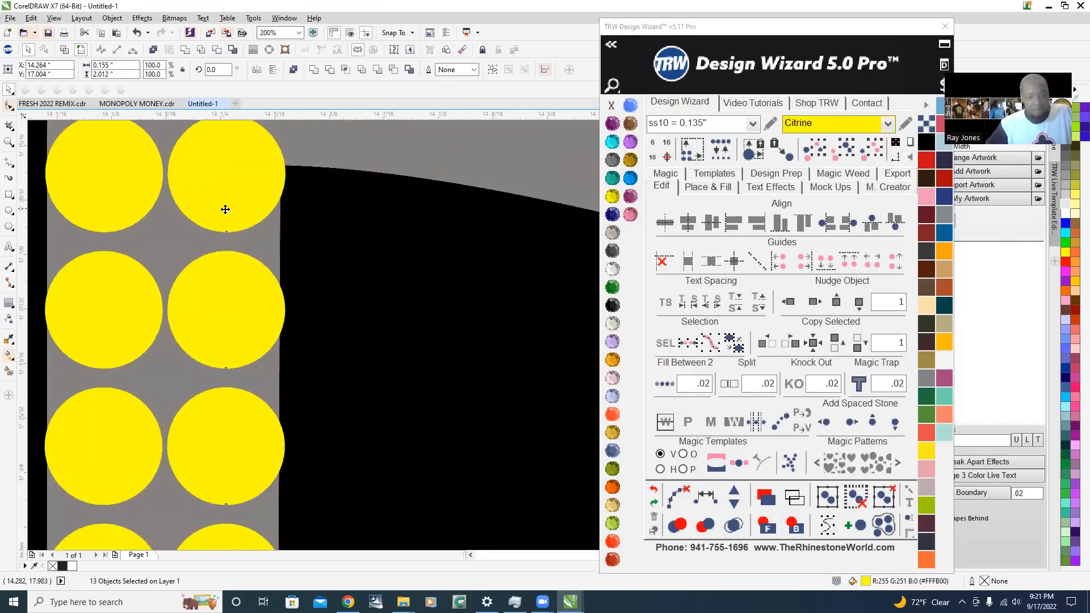
scroll(225, 210, "up", 3)
left_click_drag(229, 199, 246, 206)
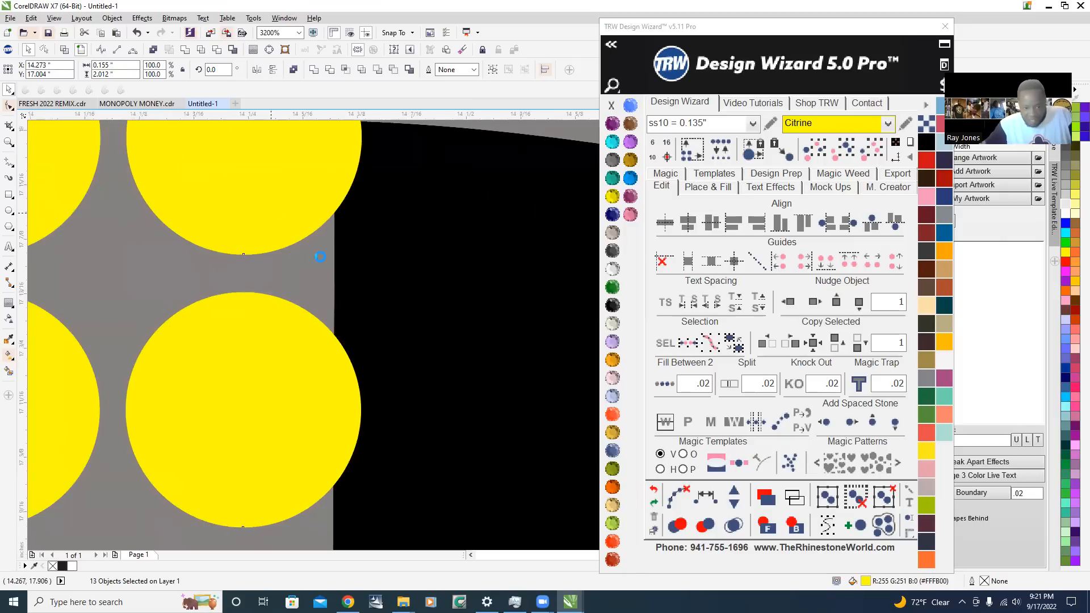
scroll(320, 257, "down", 8)
left_click(378, 201)
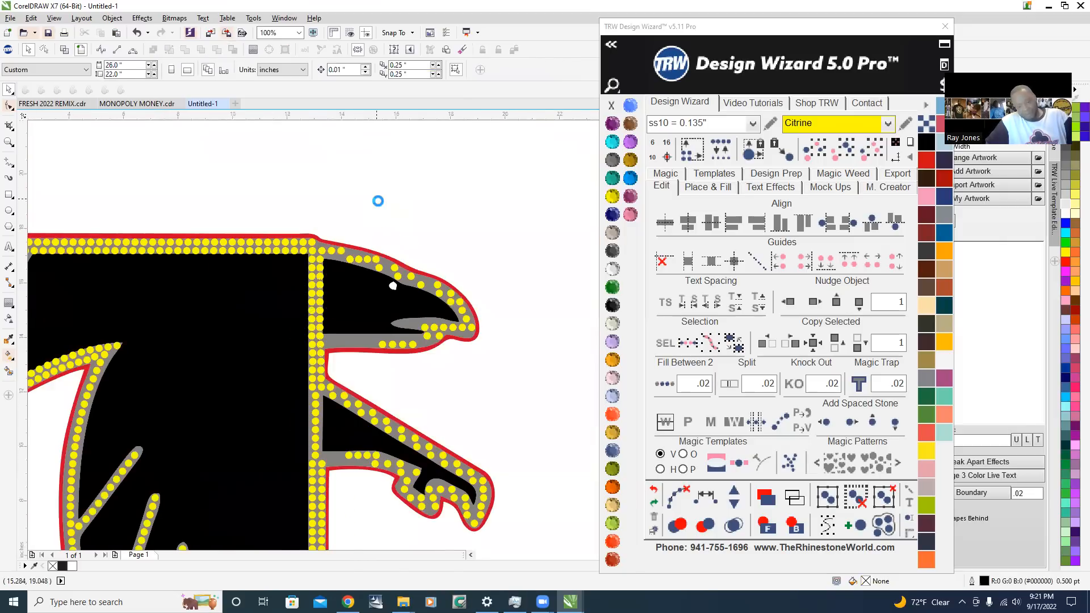
Delete the eight stones of the single centred column between the black body and the leg's black triangle
scroll(386, 230, "down", 3)
scroll(378, 209, "up", 3)
scroll(227, 361, "down", 1)
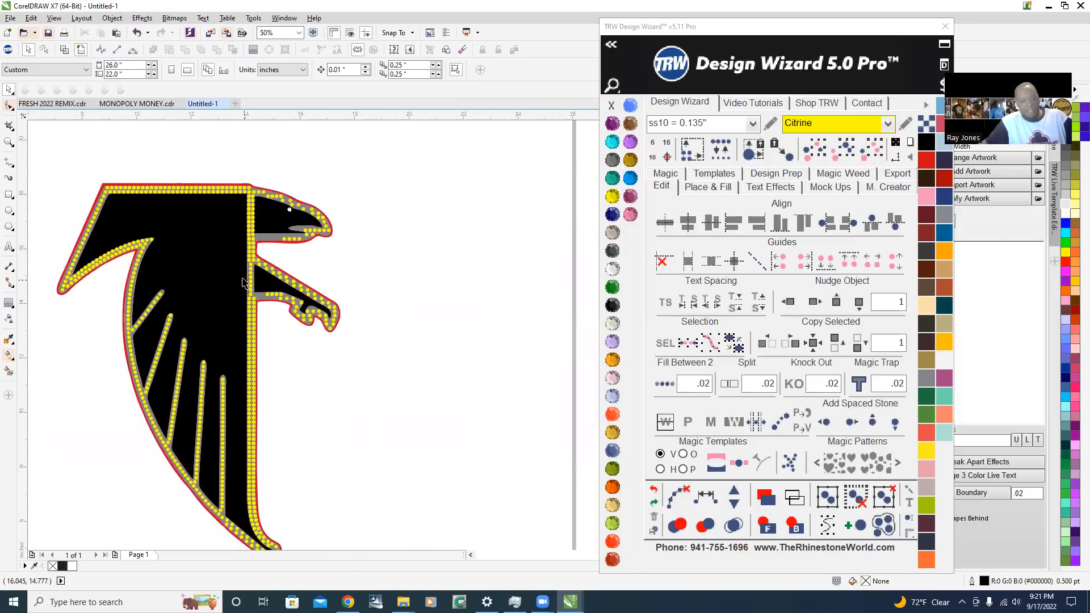
scroll(243, 282, "up", 2)
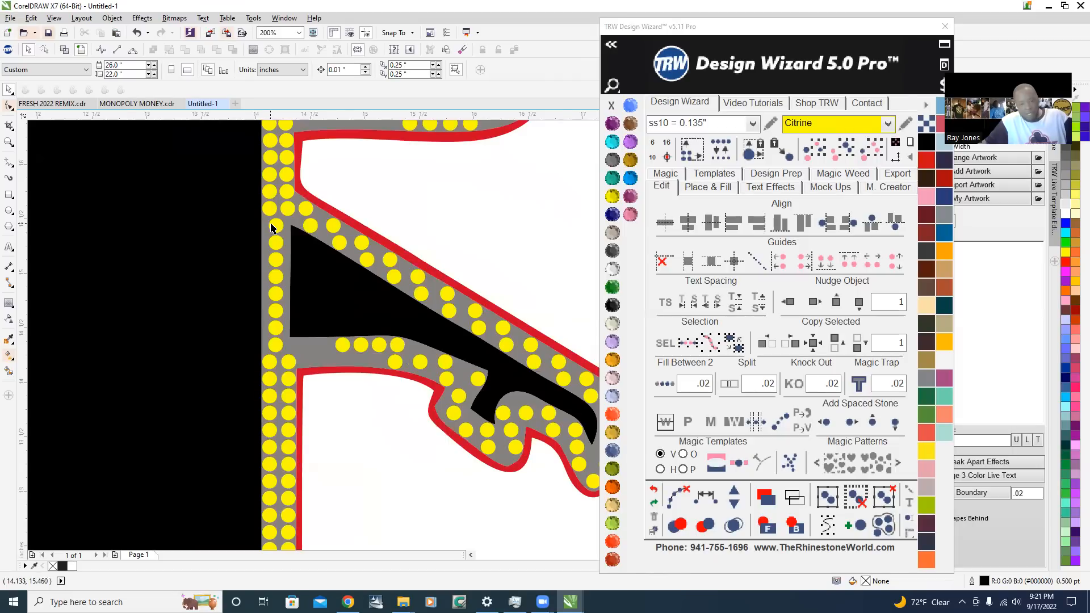
scroll(271, 228, "up", 1)
left_click(283, 227)
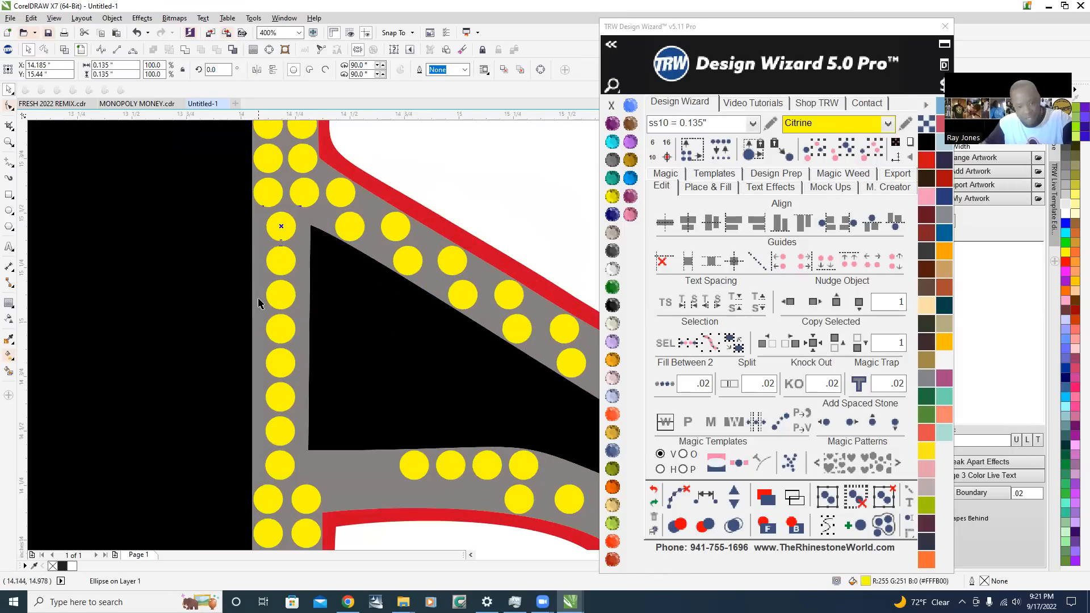
key("Delete")
left_click(280, 260)
key("Delete")
left_click(280, 296)
key("Delete")
key("Delete")
left_click(282, 365)
key("Delete")
left_click(280, 397)
key("Delete")
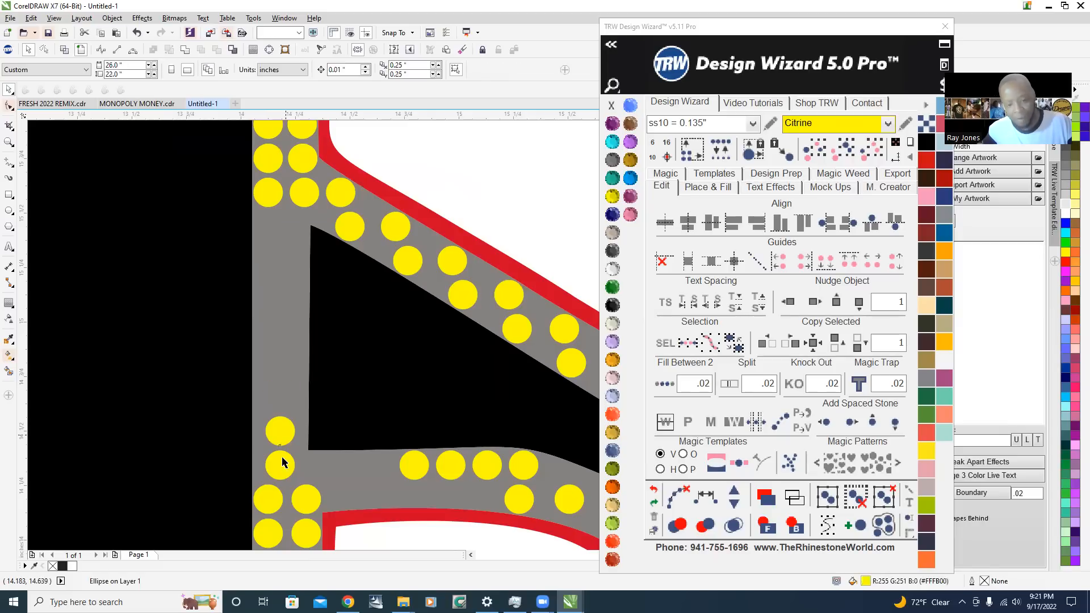
left_click(281, 433)
key("Delete")
left_click(281, 465)
key("Delete")
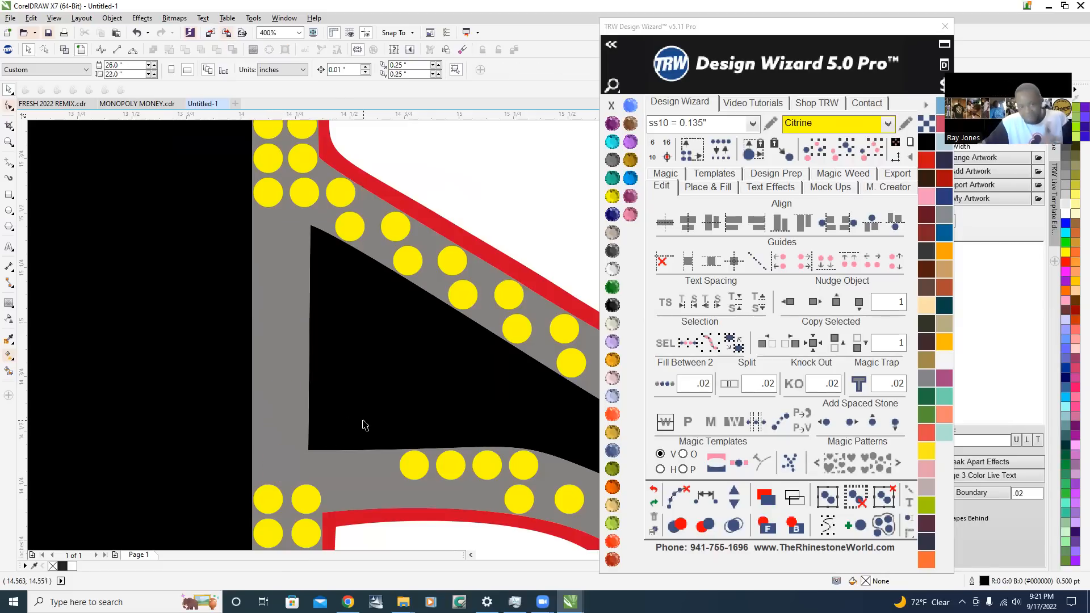
Fill the emptied column along the black body with stones between its two end stones at .02 spacing, and clear the path
left_click(267, 198)
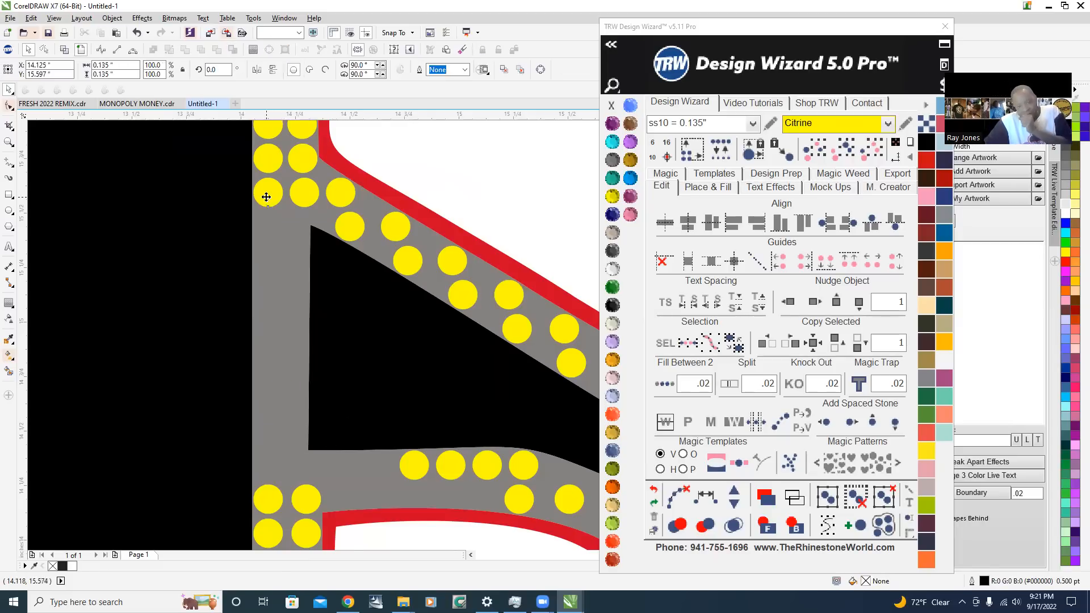
left_click(268, 500, "shift")
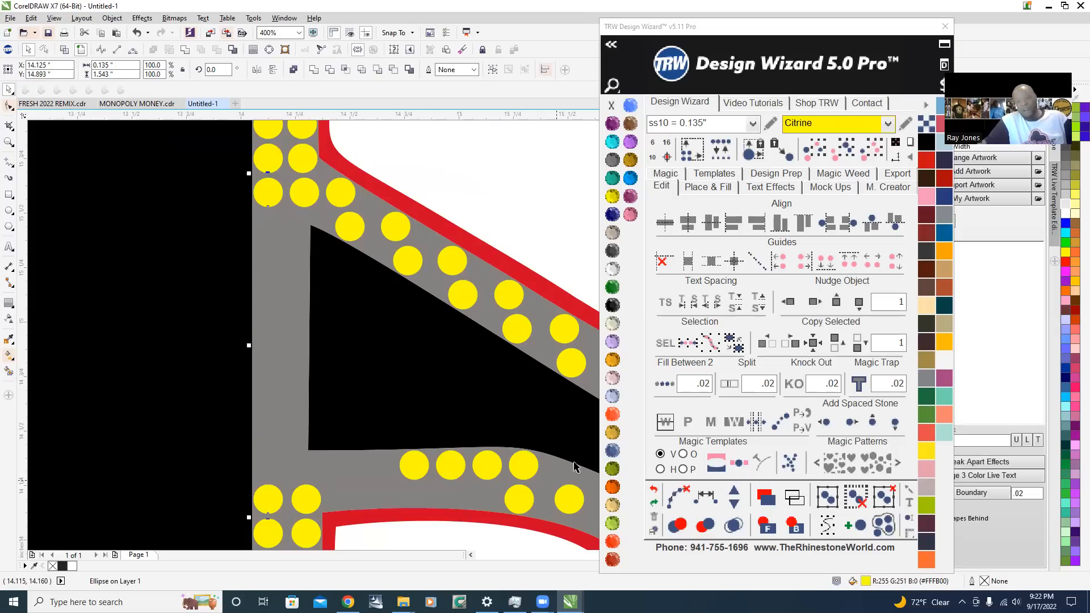
left_click(665, 384)
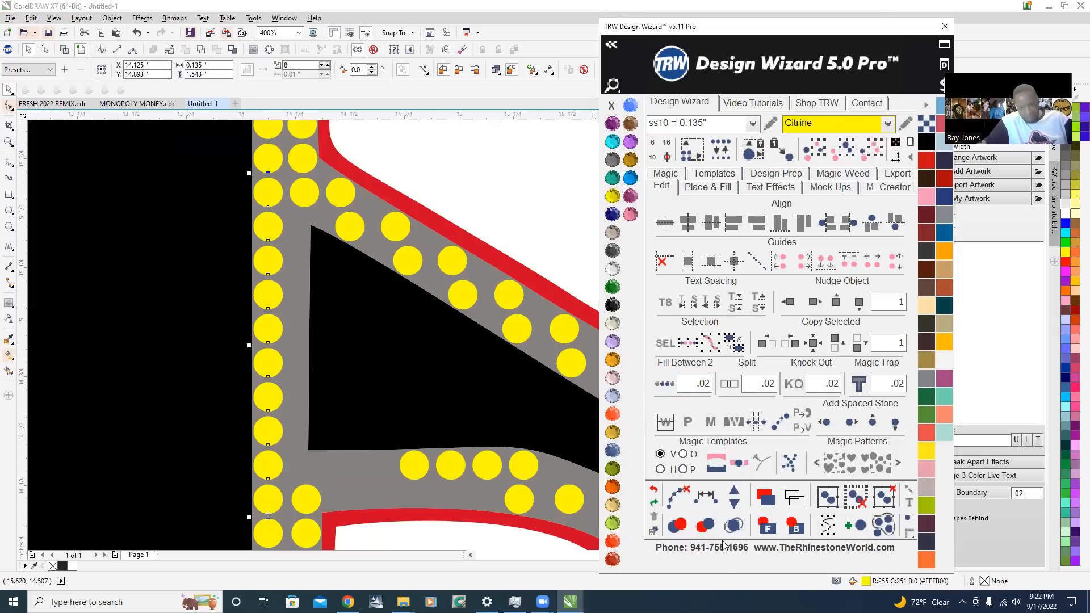
left_click(674, 497)
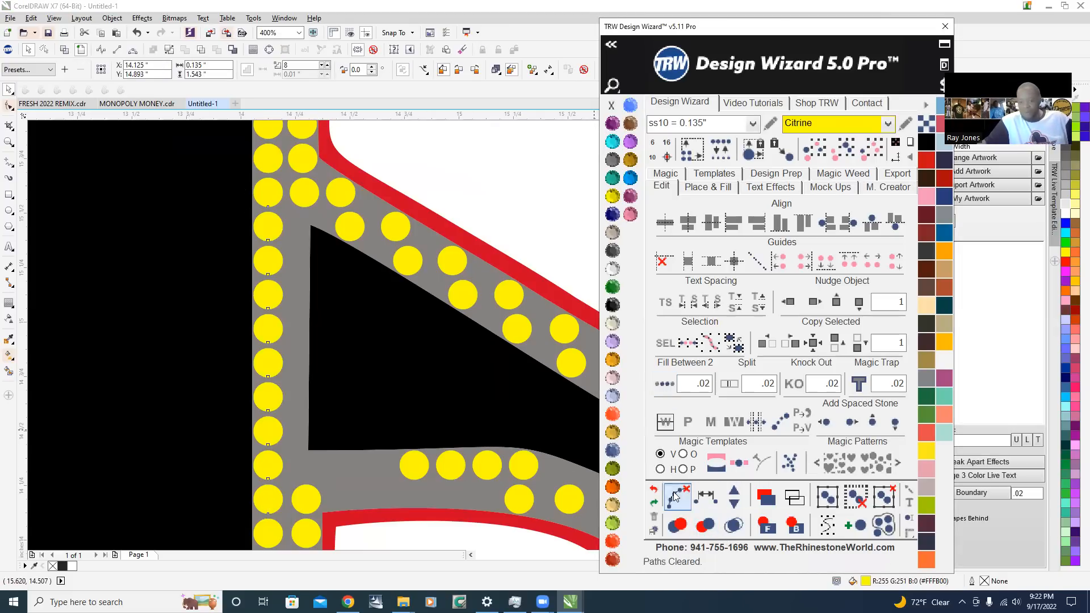
Fill between the two end stones of the second column beside the leg's black triangle at .02 spacing
left_click(300, 195)
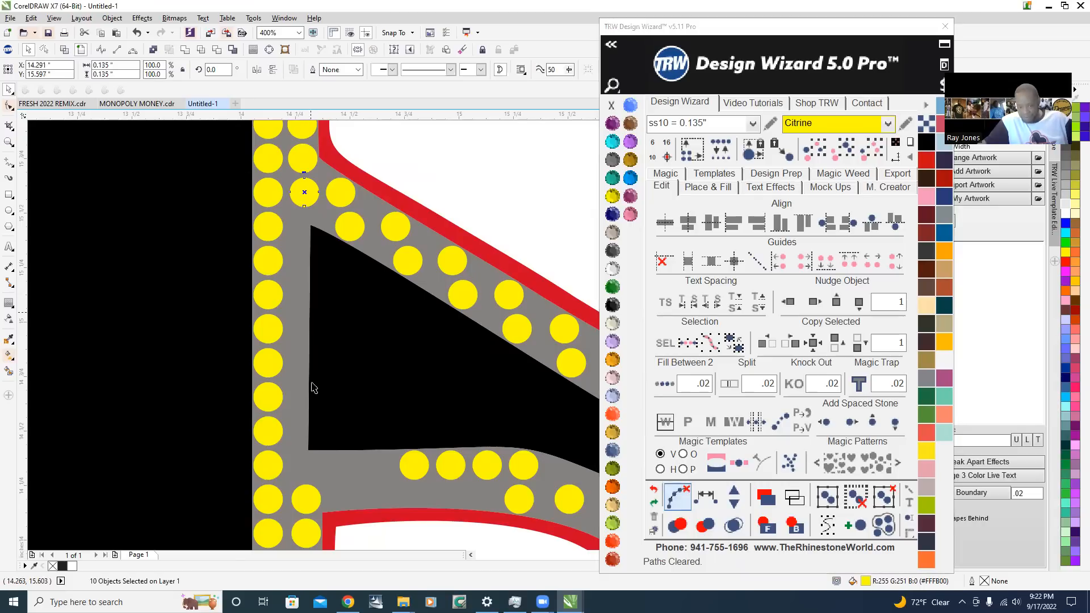
left_click(305, 499, "shift")
left_click(665, 384)
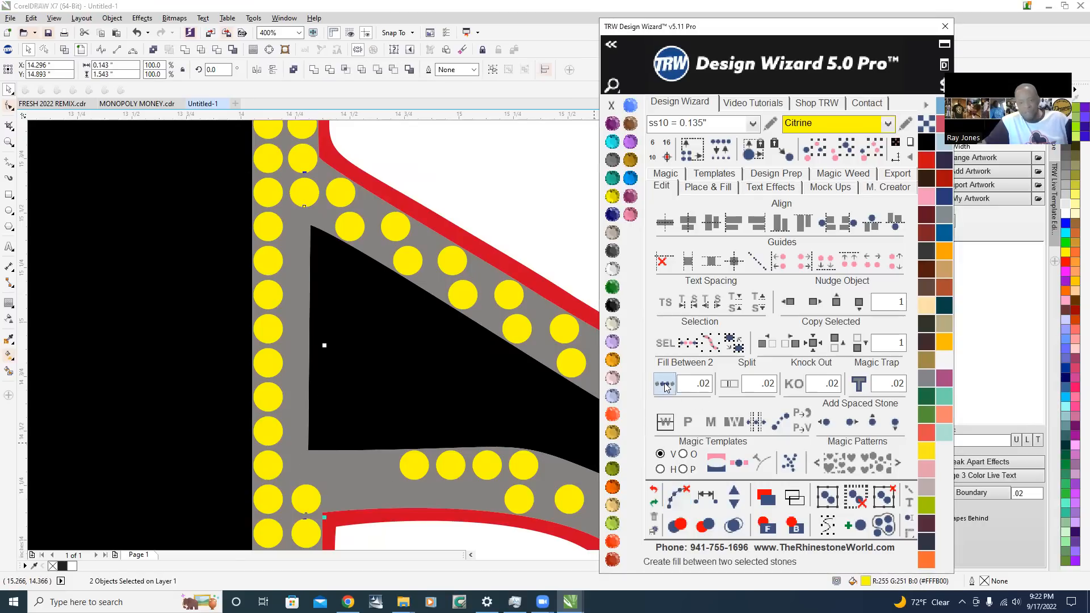